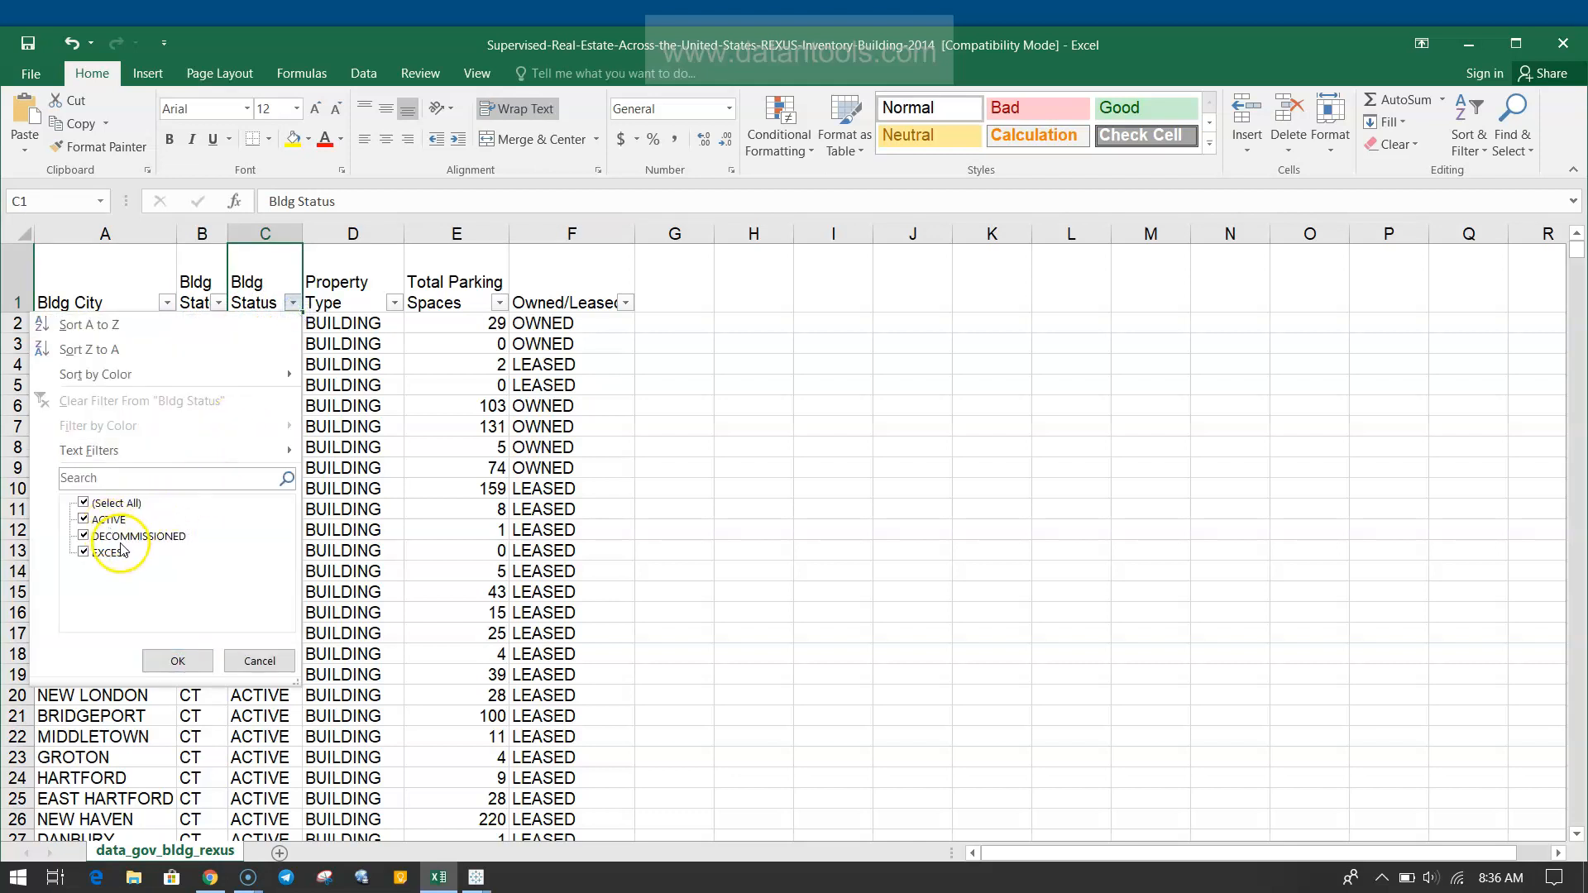
Step: Review the available filter values of the Bldg Status, Property Type, Total Parking Spaces and Owned/Leased columns without applying a filter
click(271, 659)
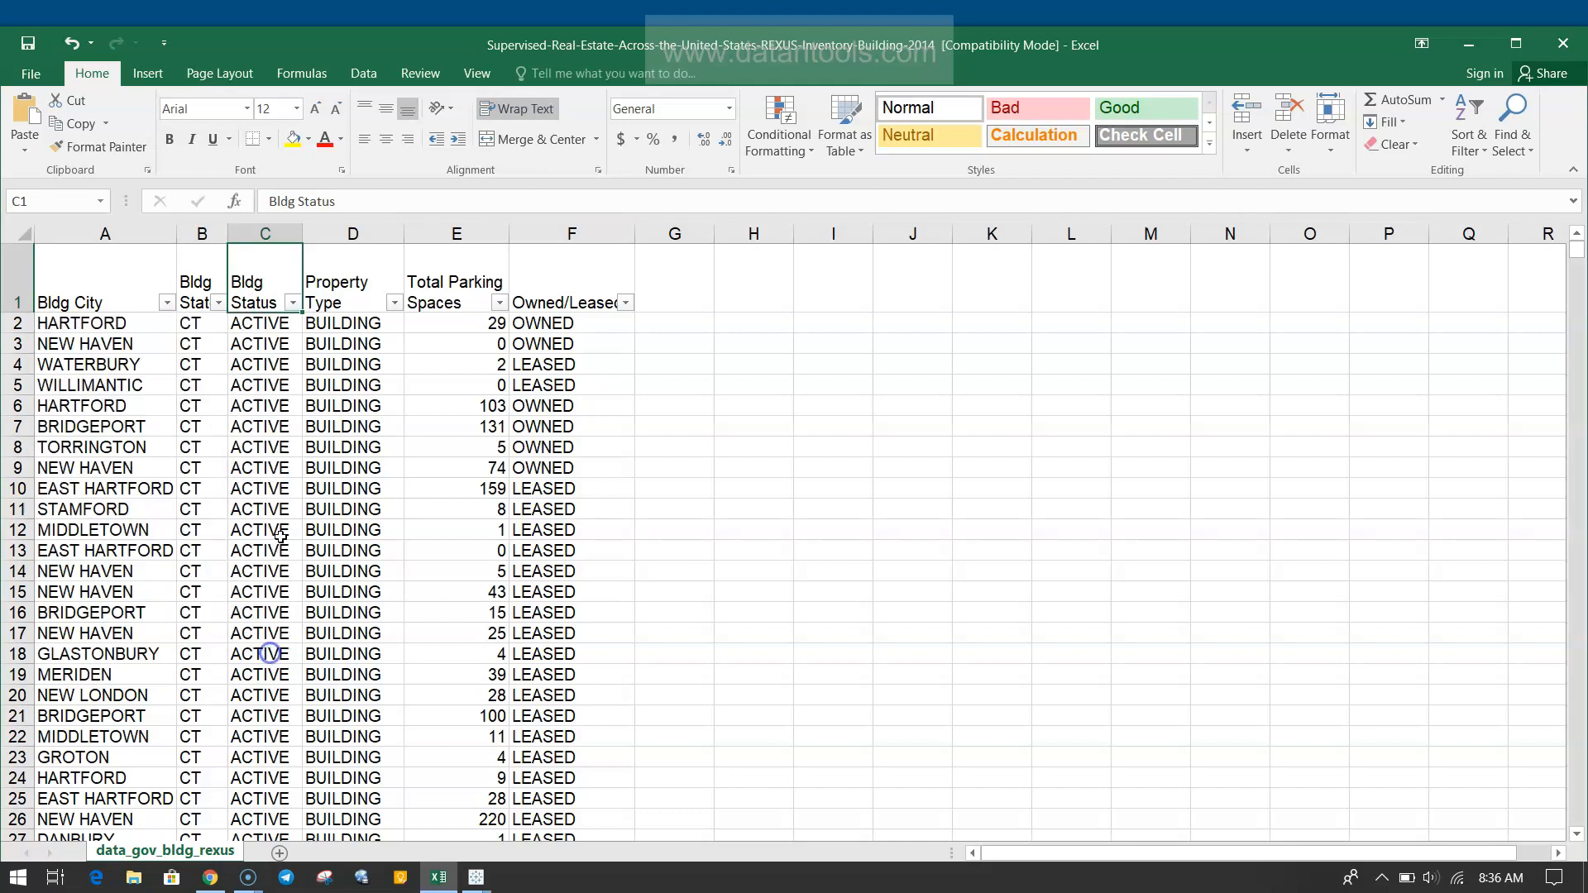
click(396, 303)
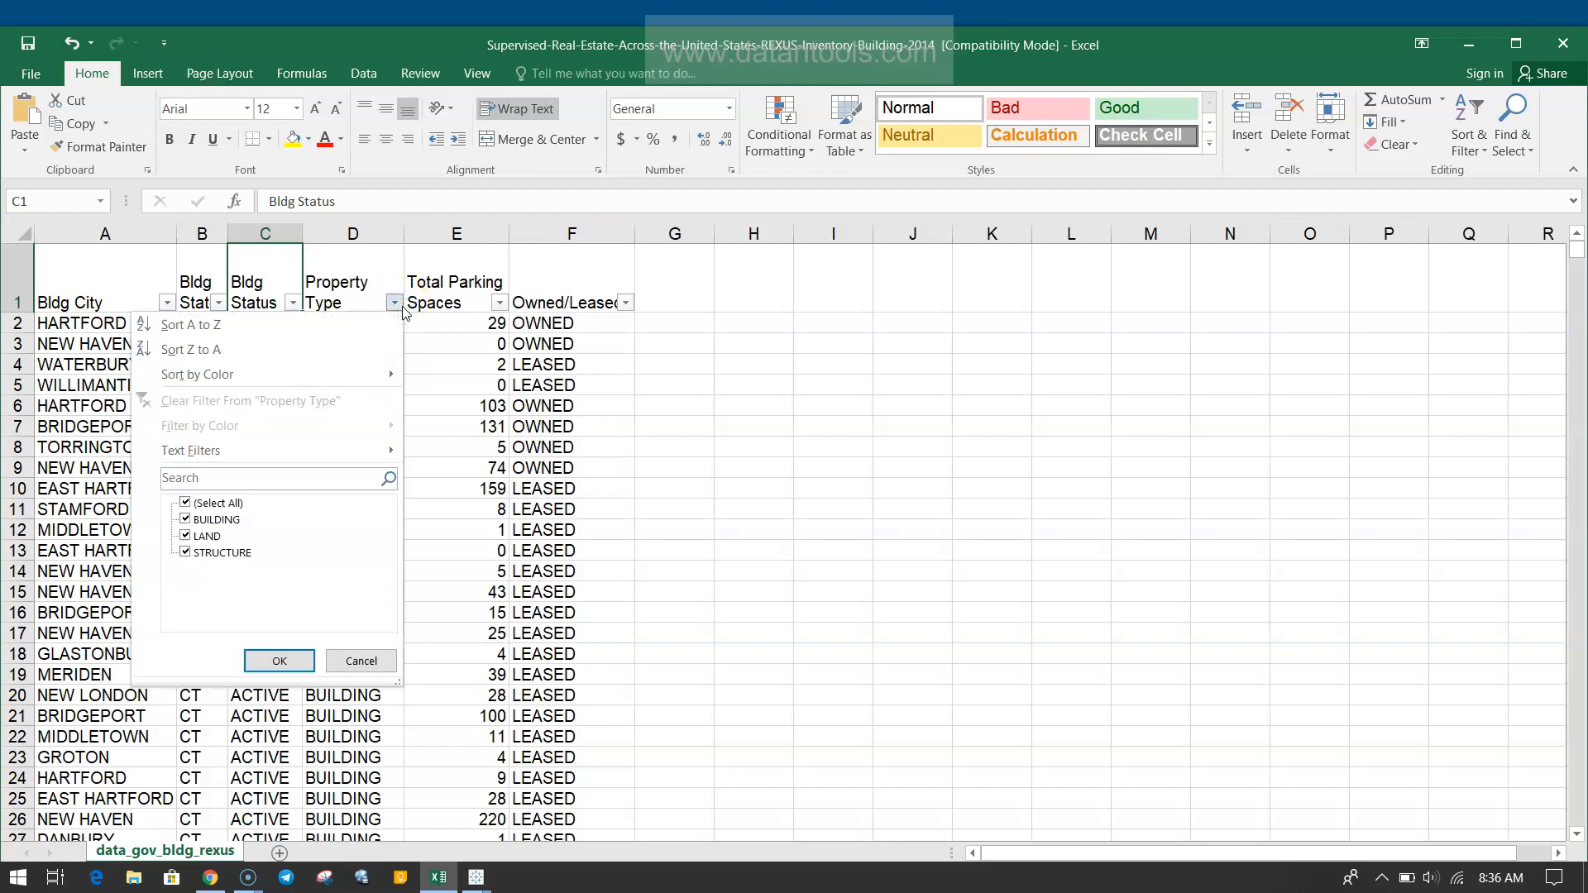
click(500, 303)
click(500, 303)
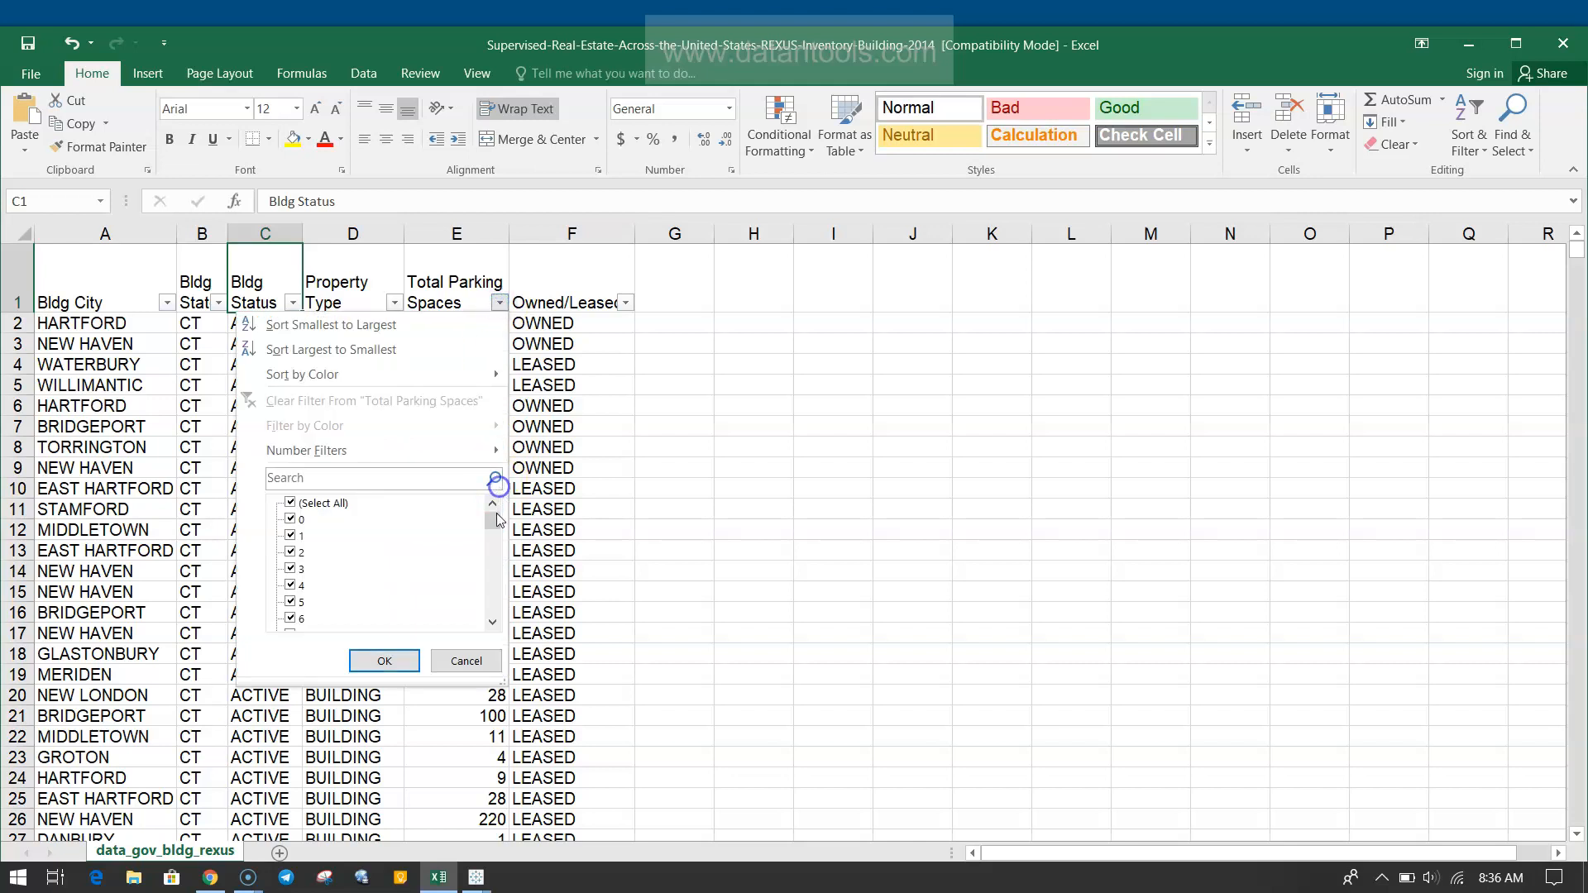
drag(493, 519, 495, 610)
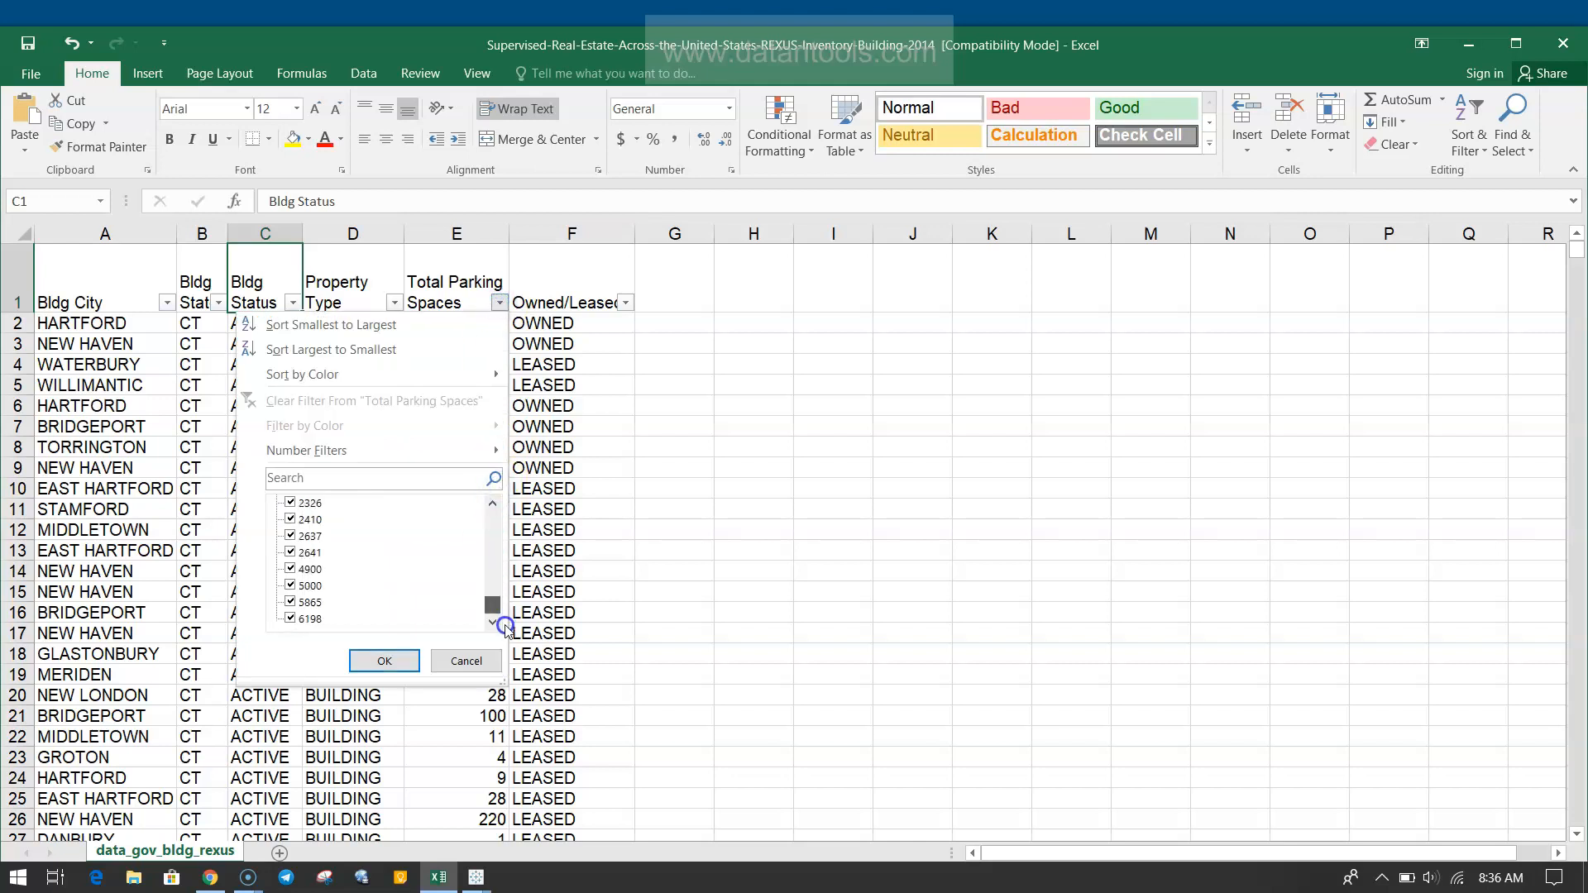
click(494, 665)
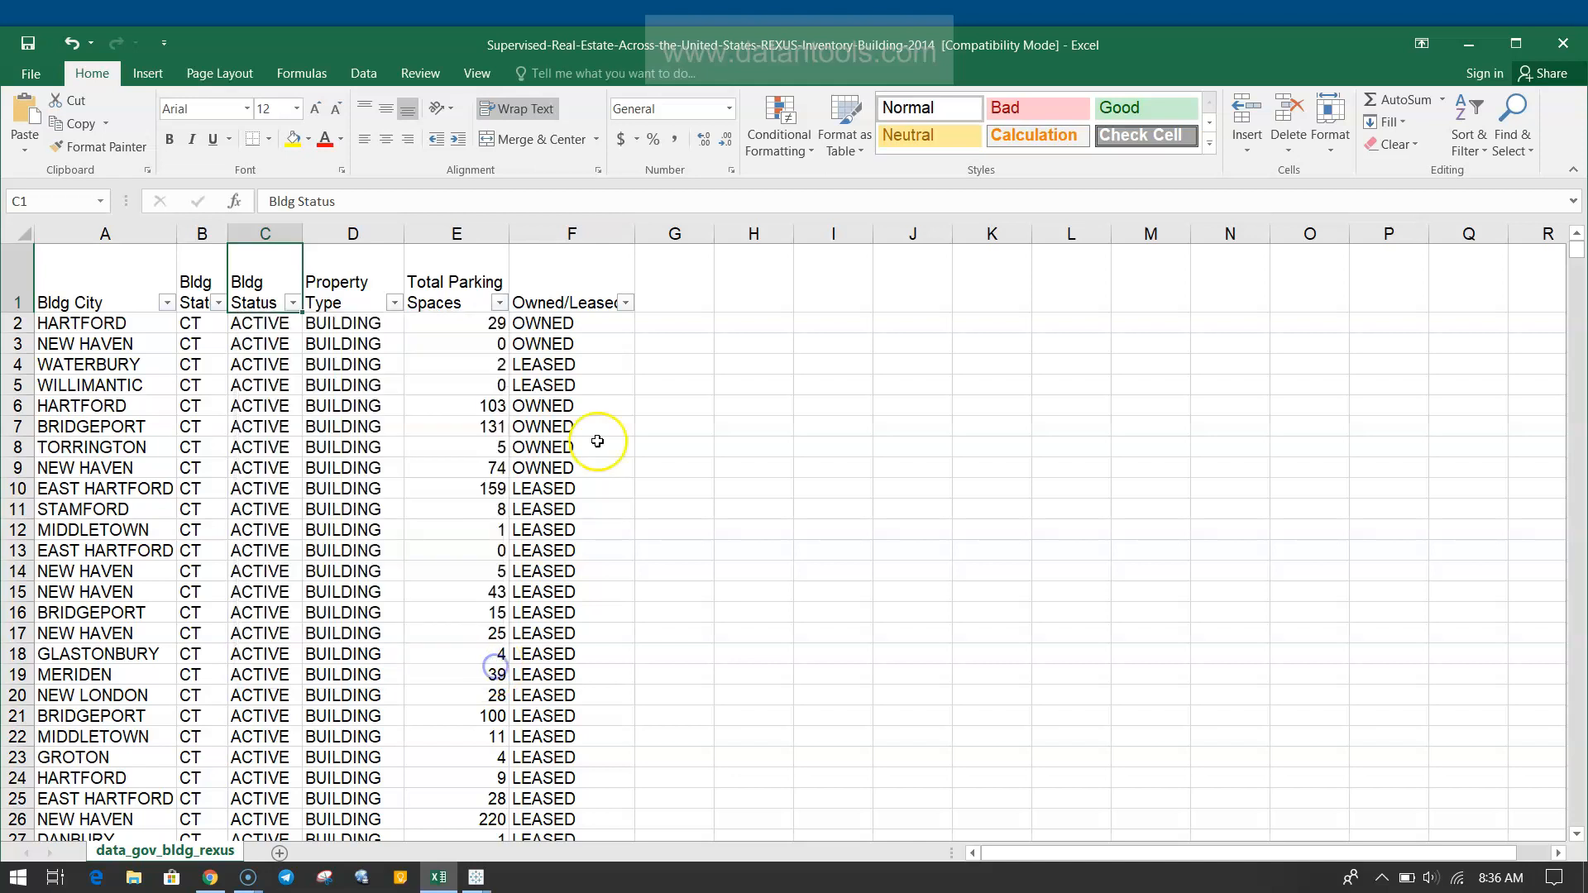
click(626, 302)
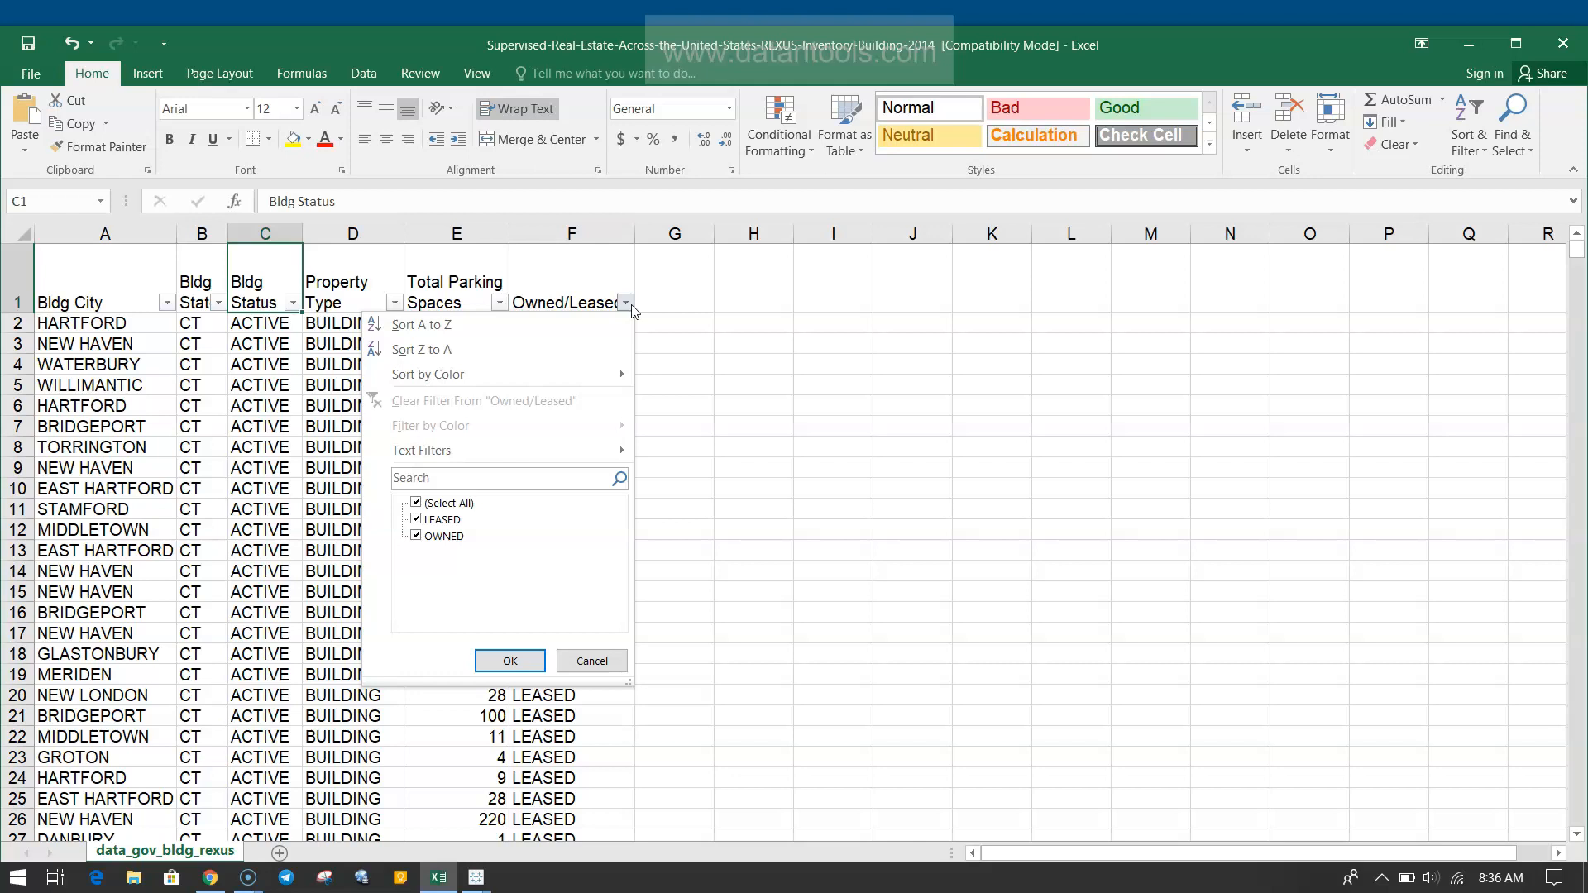
click(629, 304)
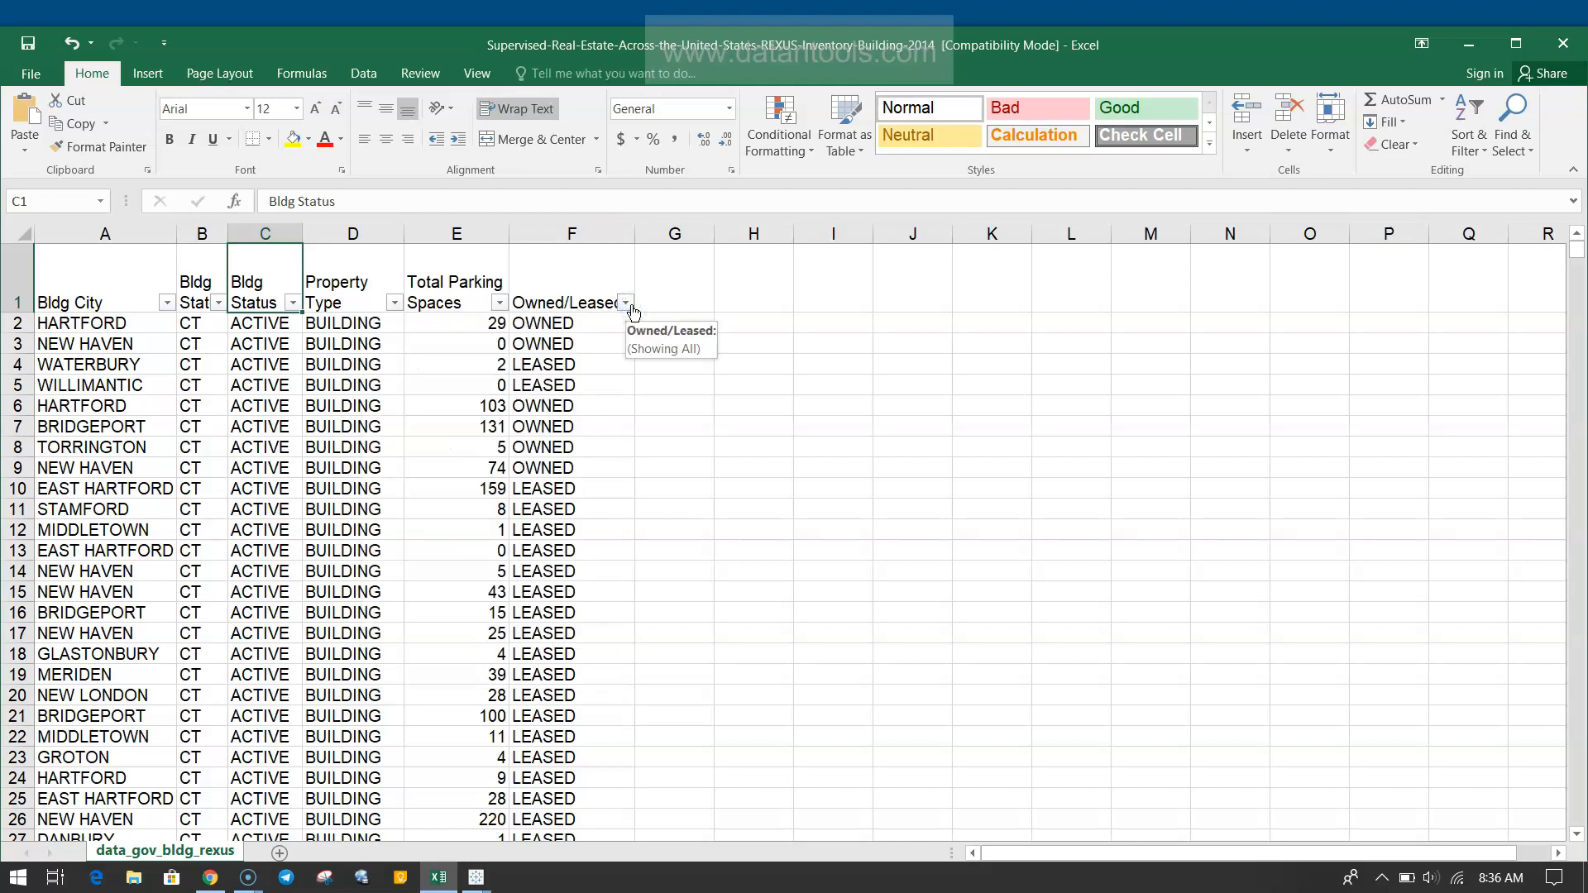
Step: Highlight the descriptive columns A to D and F, followed by the Total Parking Spaces column, to distinguish dimensions from the measure
click(571, 234)
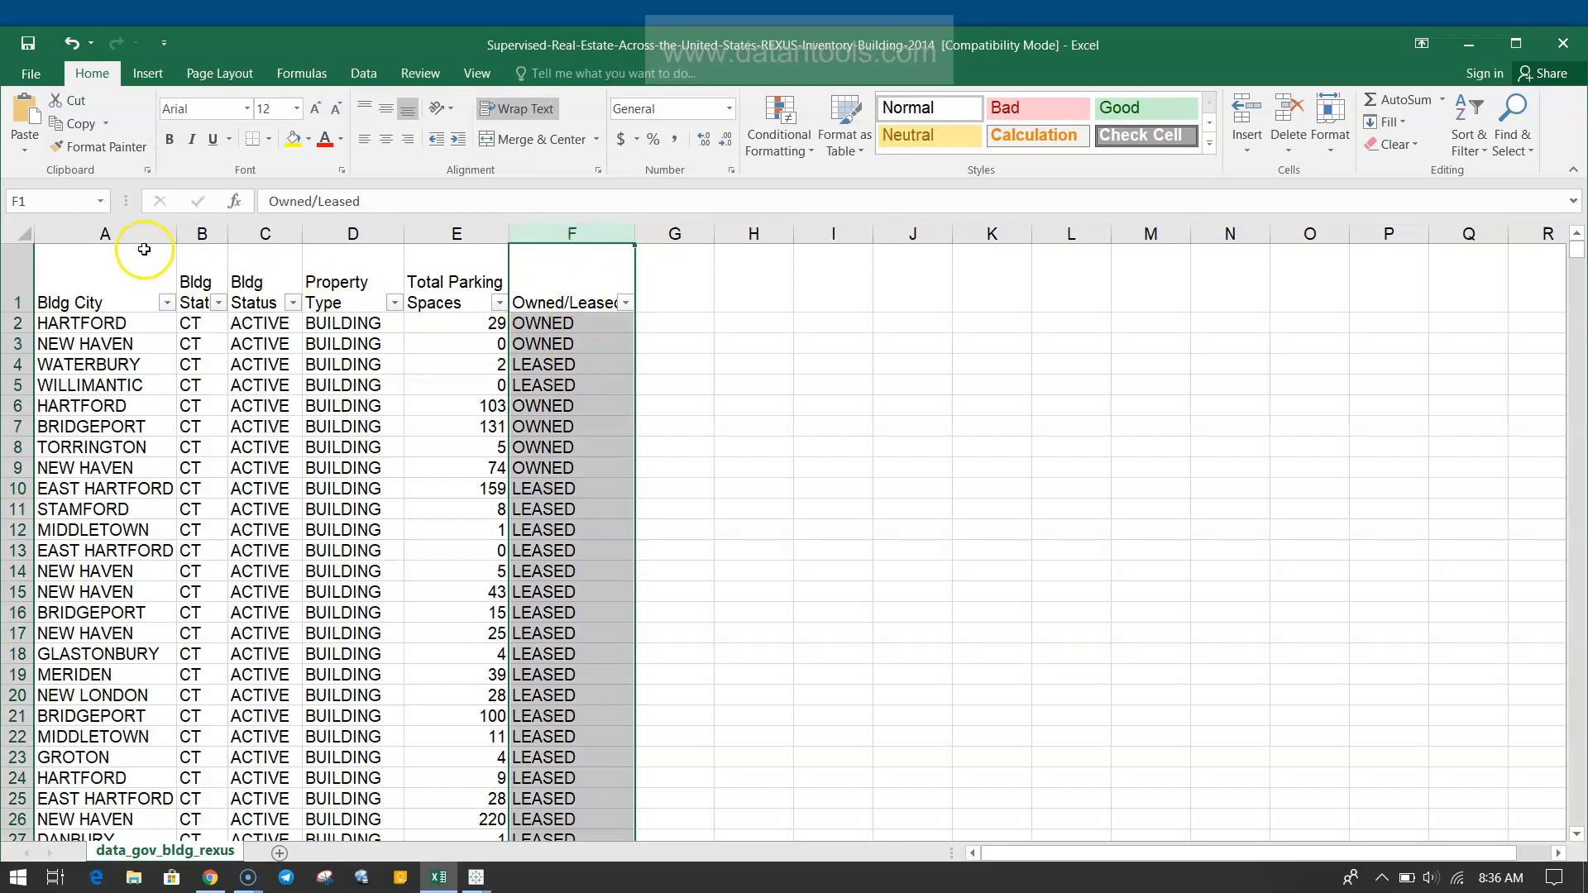
drag(140, 234, 344, 220)
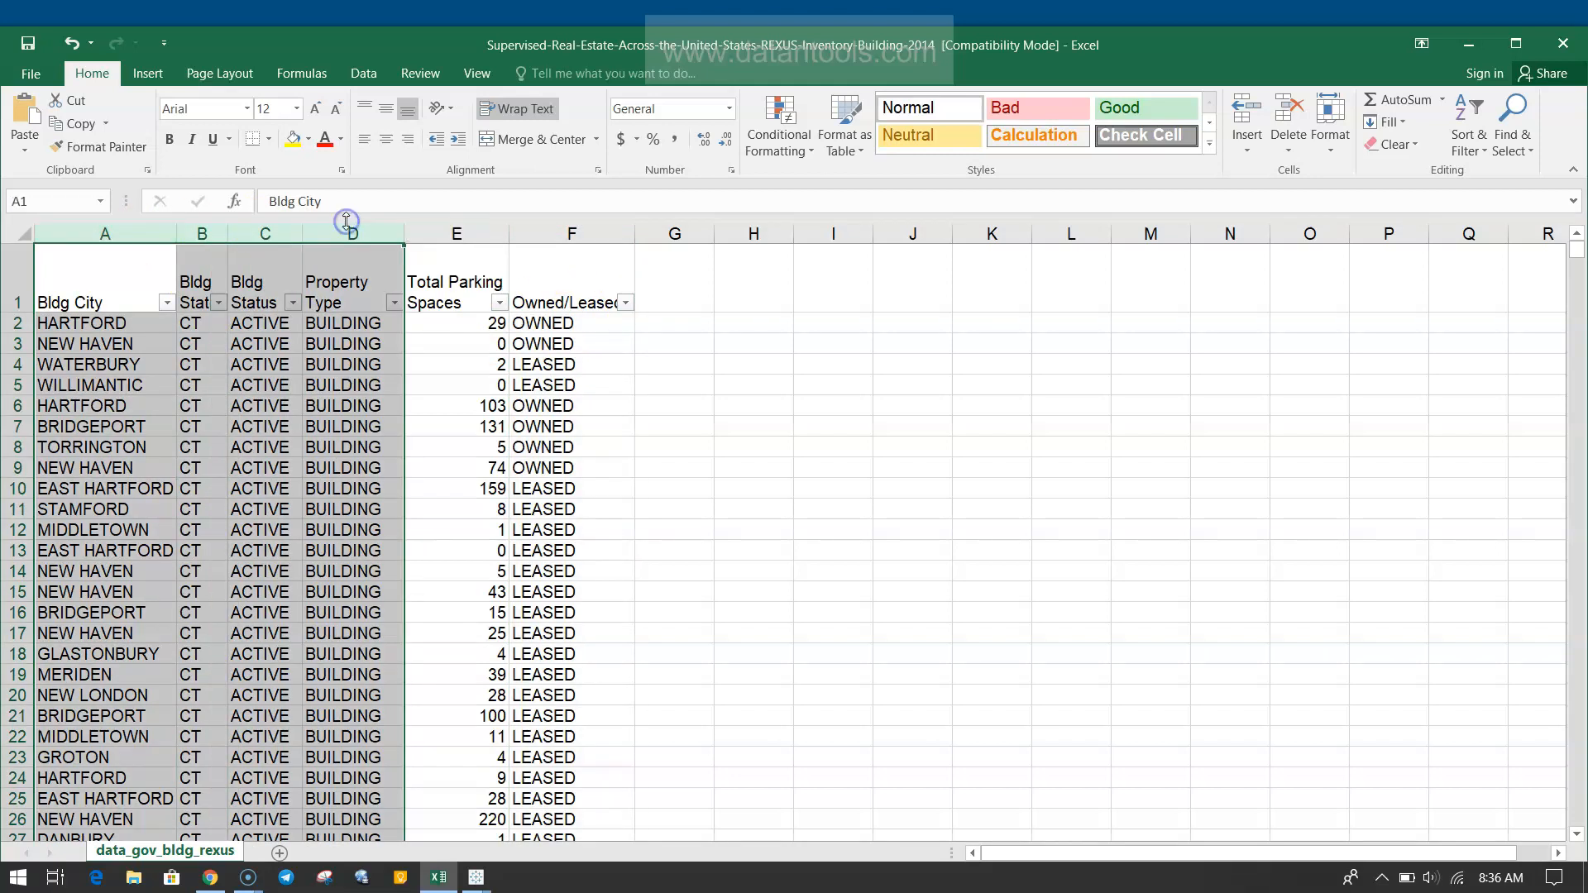
ctrl+click(553, 232)
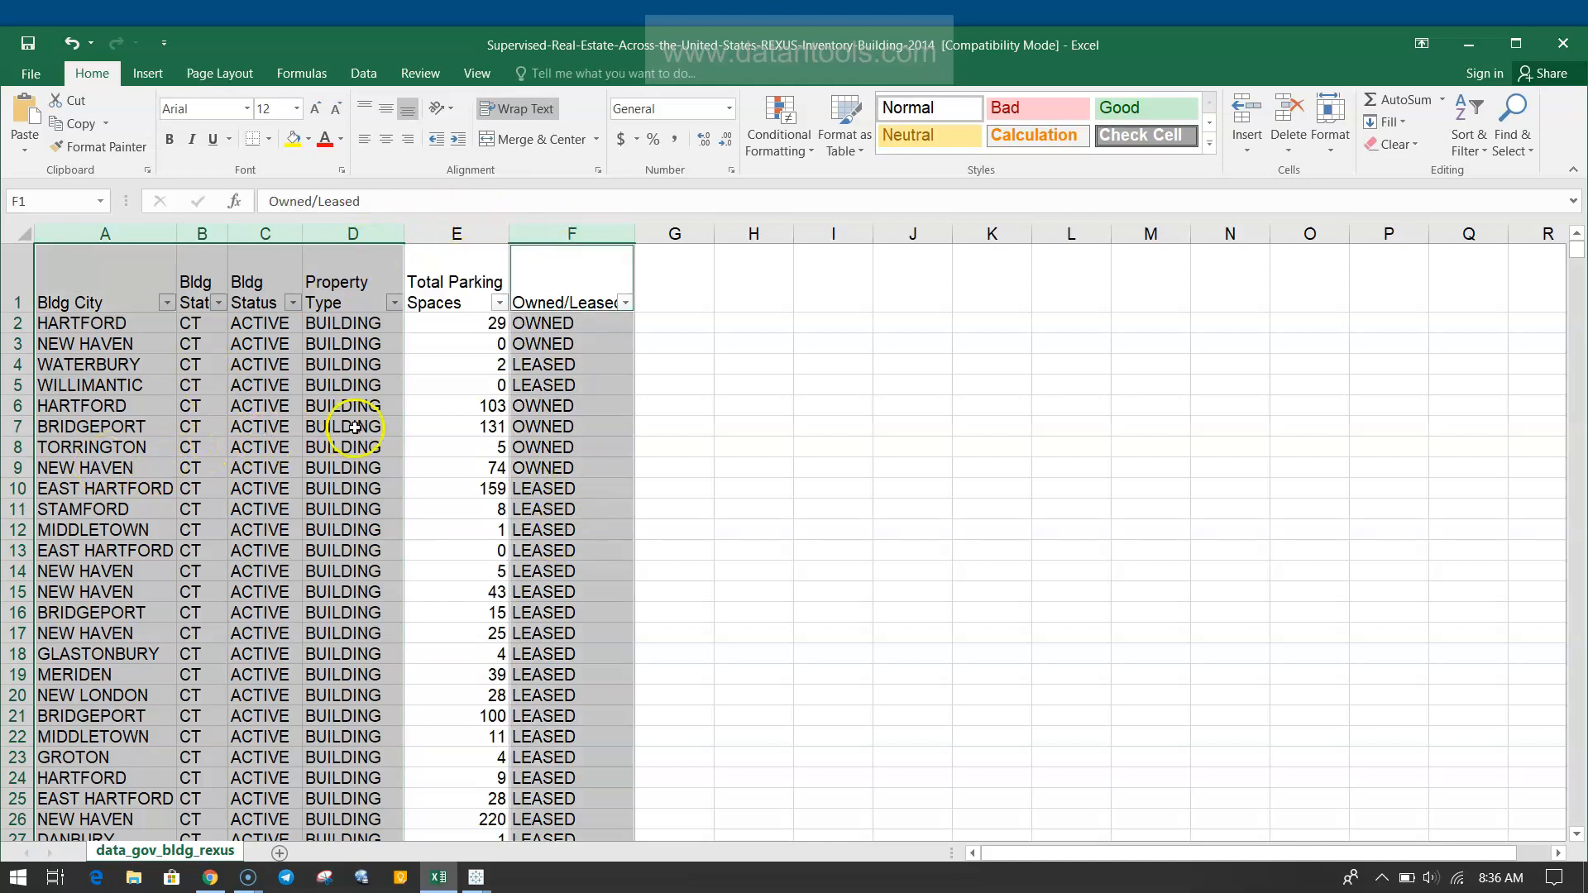
click(452, 300)
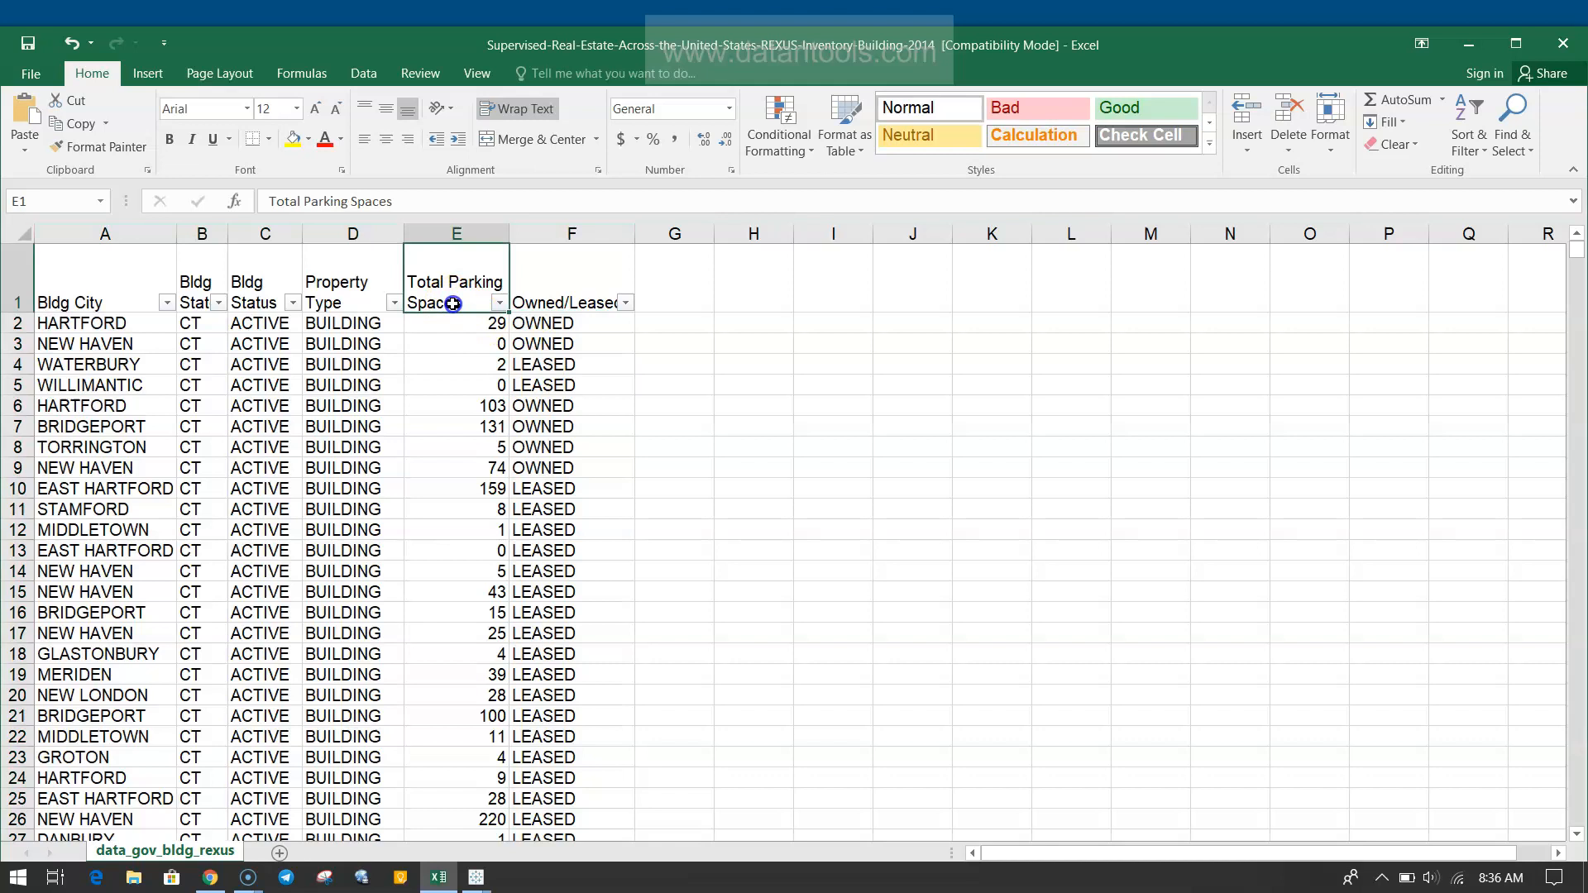
click(457, 234)
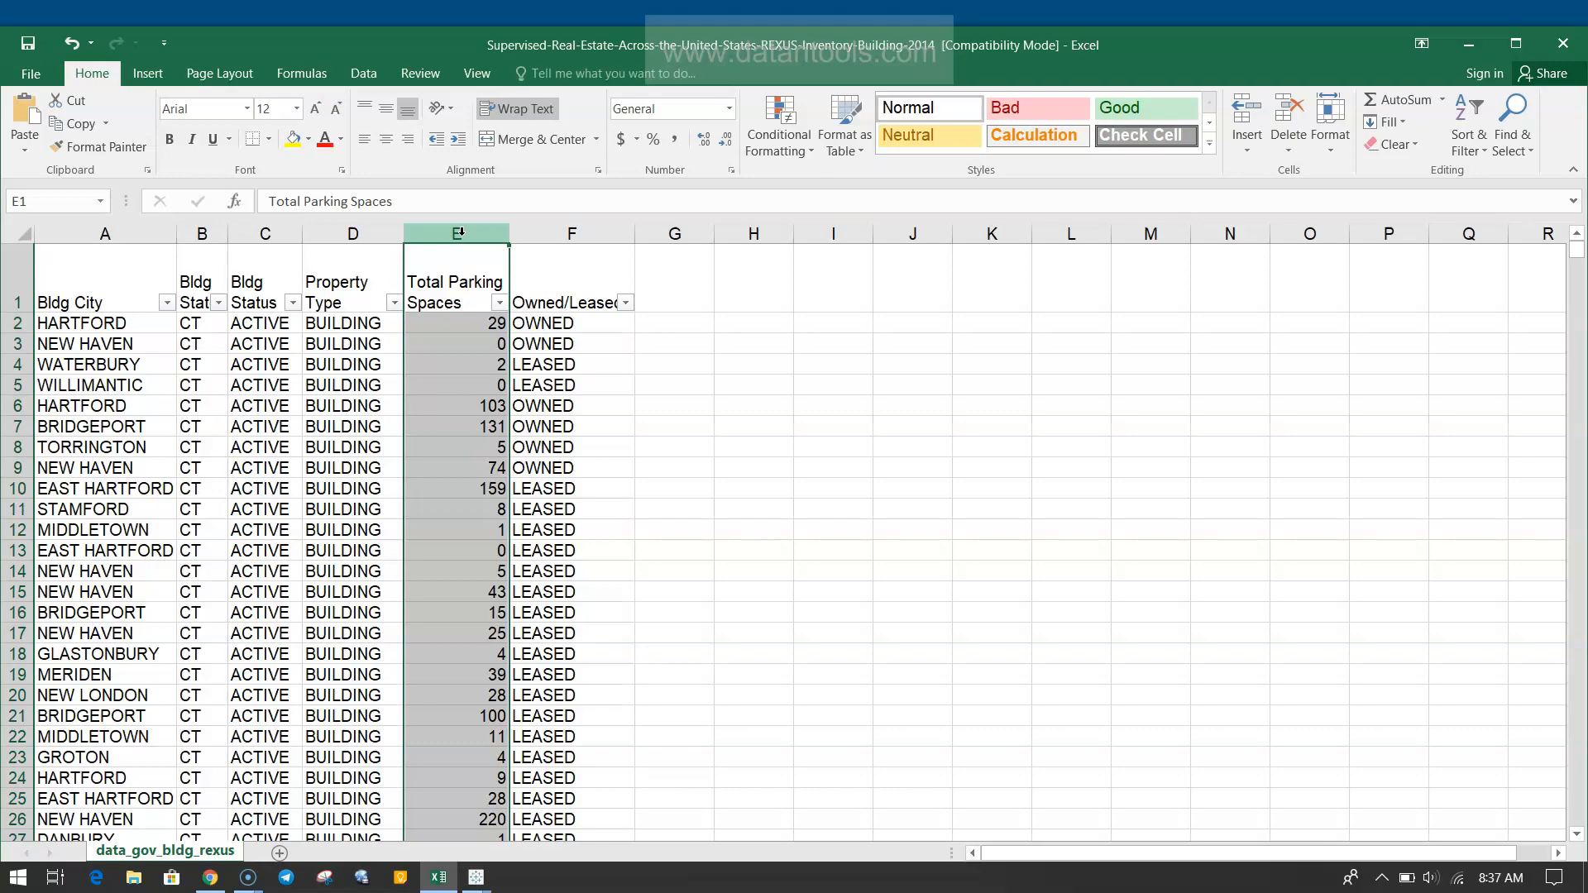
Step: Switch to Tableau and connect to the Excel workbook Supervised-Real-Estate-Across-the-United-States-REXUS-Inventory-Building-2014
key(alt+Tab)
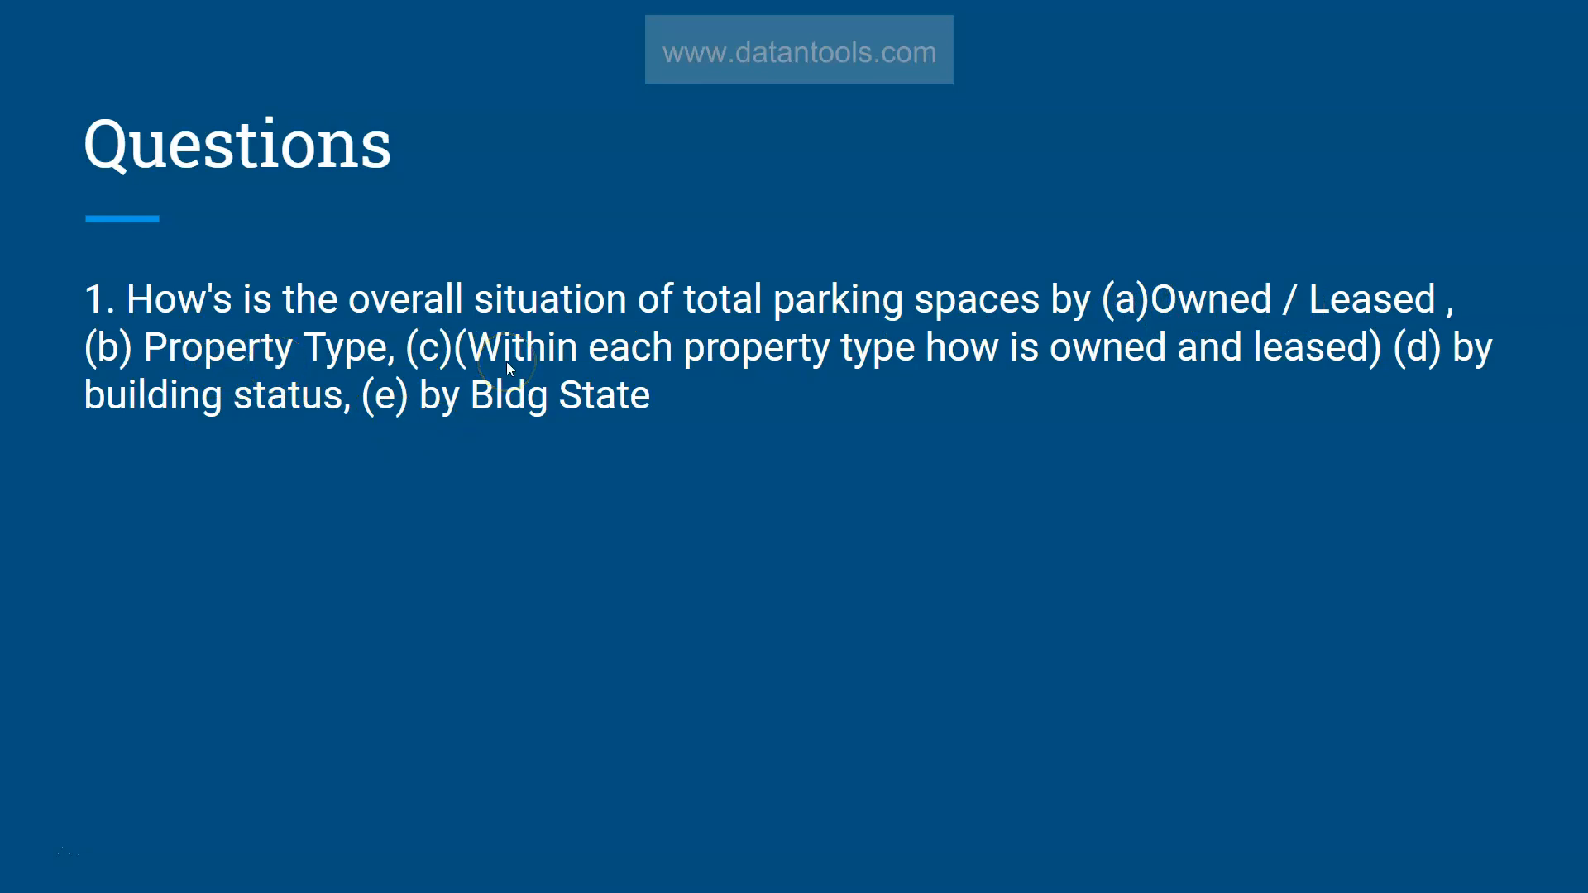
key(alt+Tab)
key(alt+Tab)
key(alt+Tab)
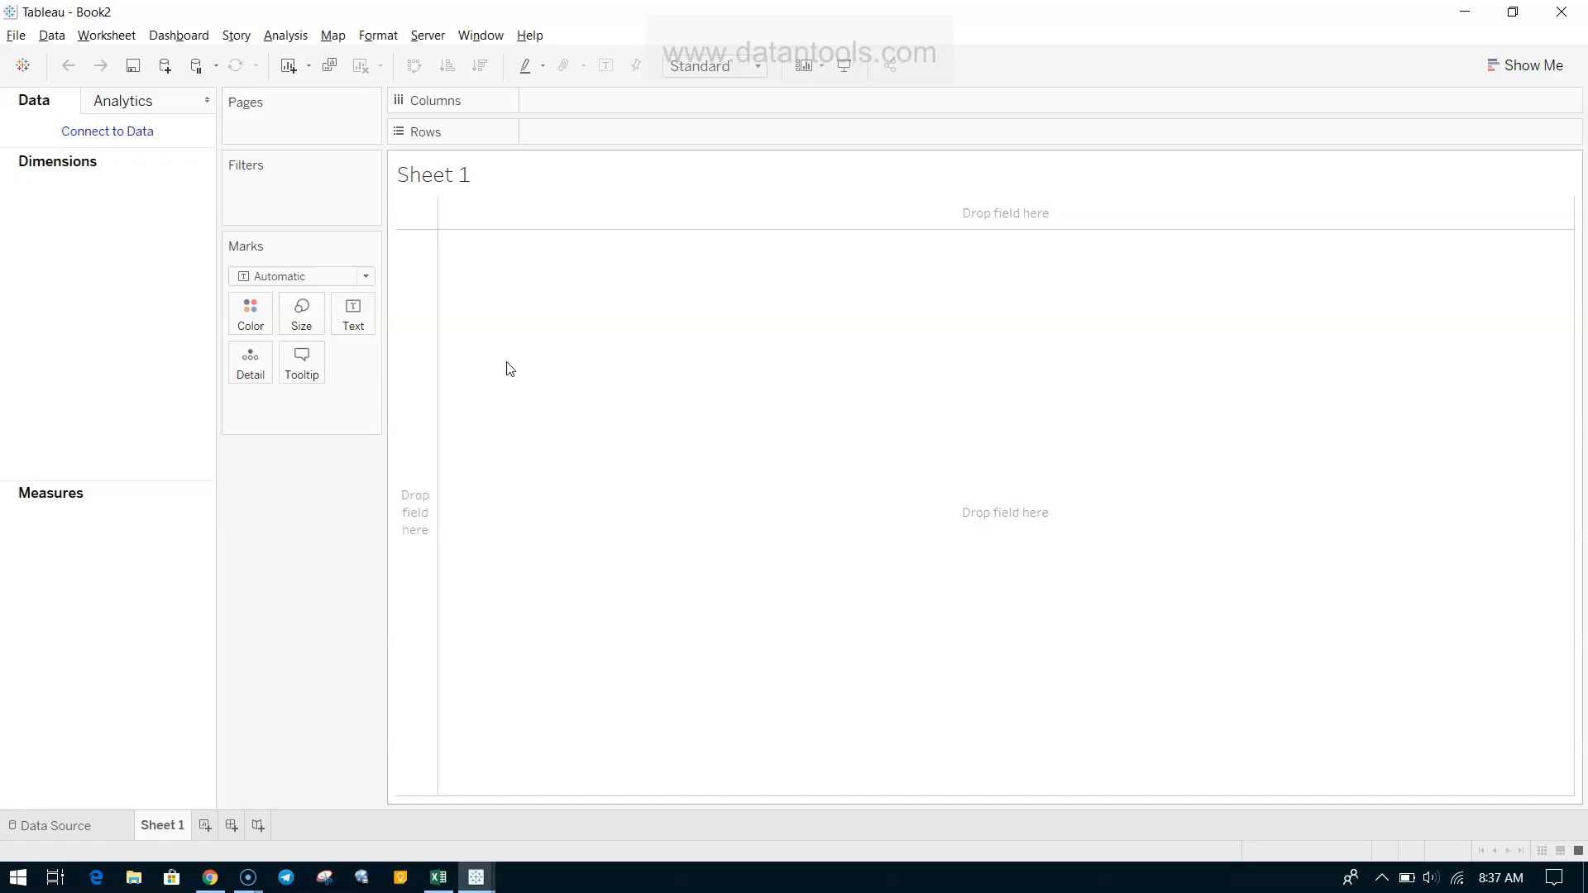
click(90, 823)
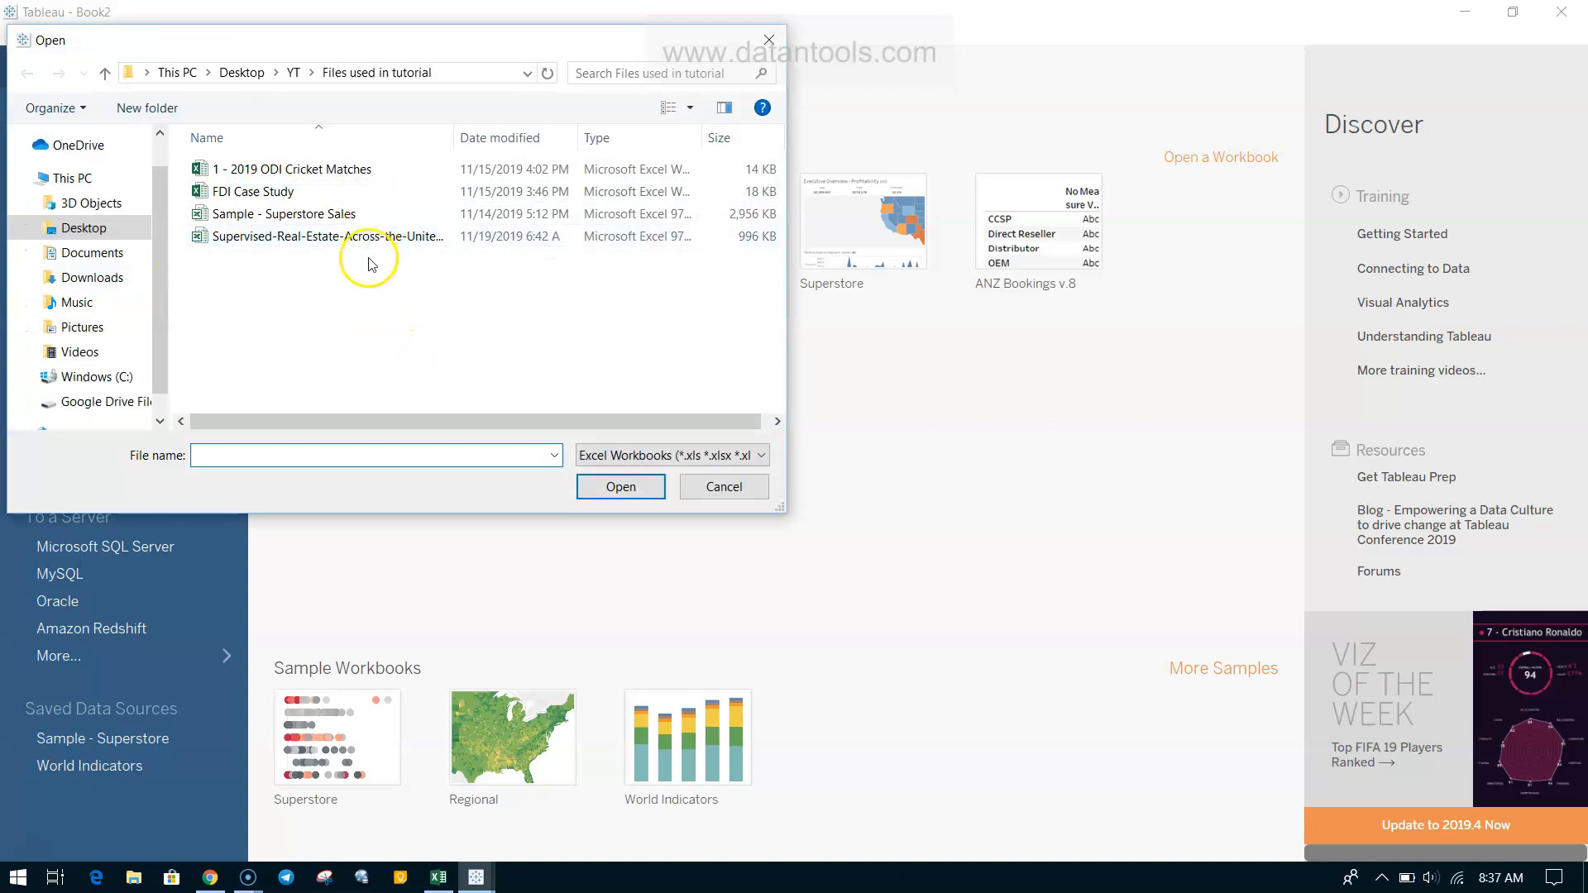
click(372, 238)
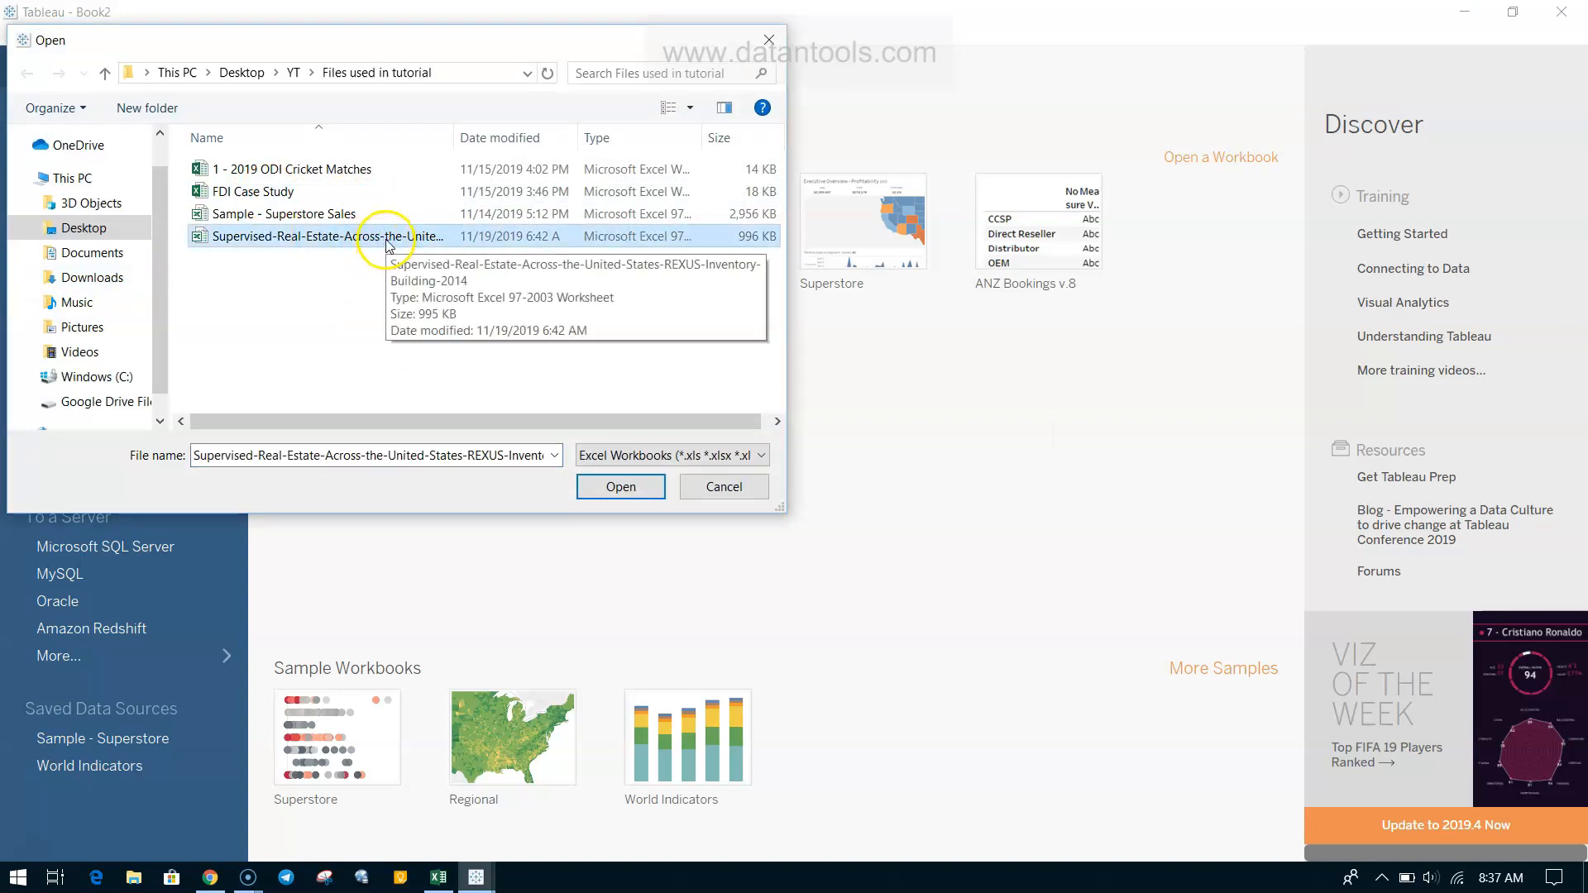
double_click(386, 238)
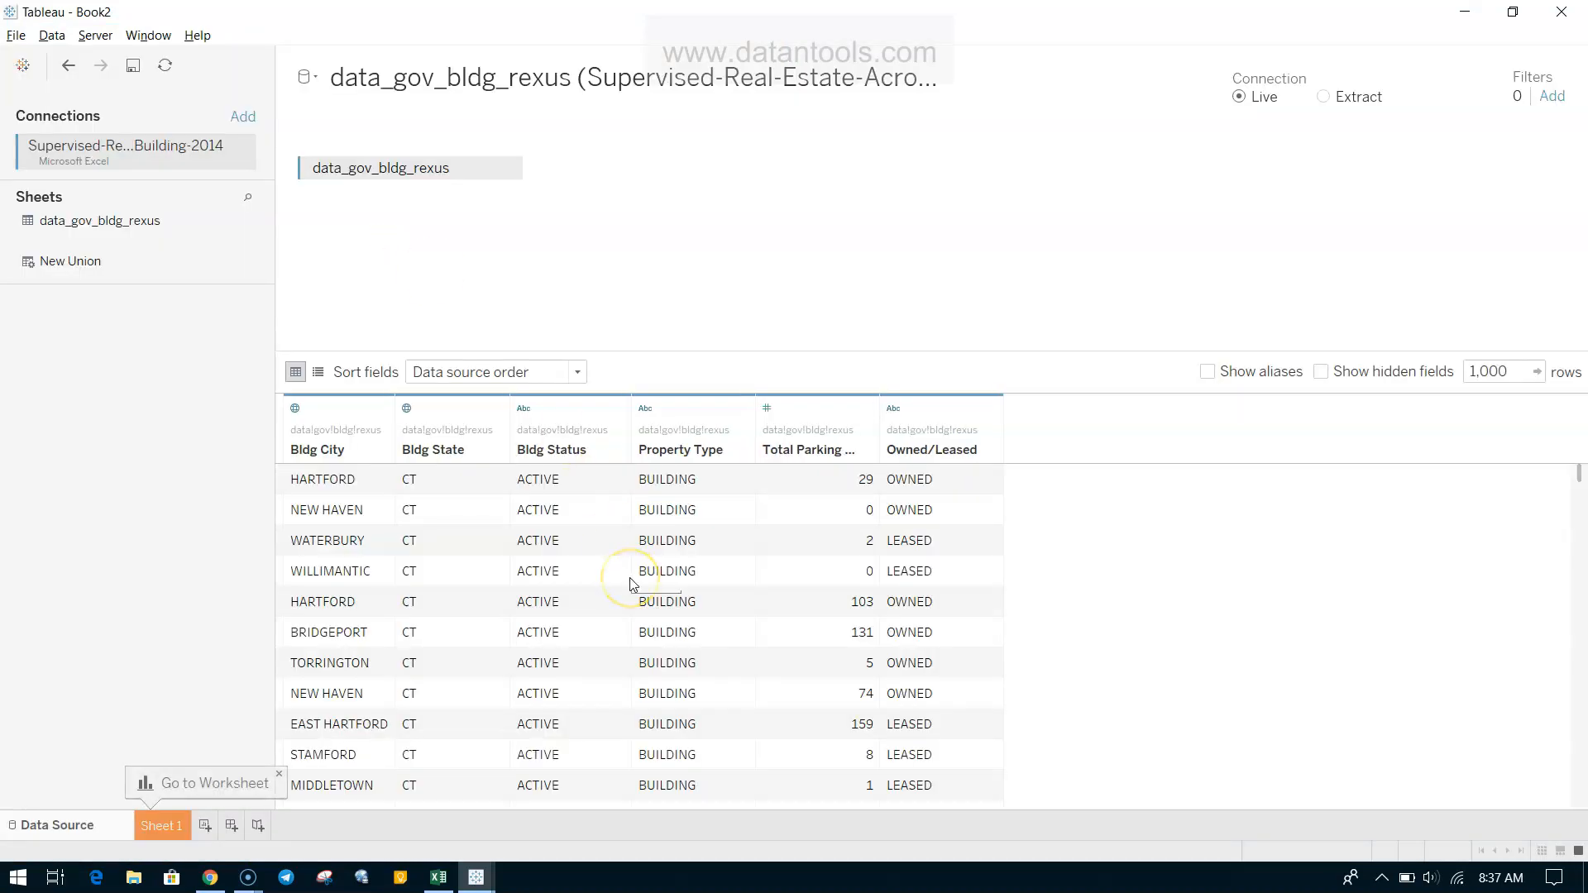
Step: Look through the data_gov_bldg_rexus data preview and go to the Sheet 1 worksheet
scroll(630, 585, down, 5)
scroll(631, 584, down, 15)
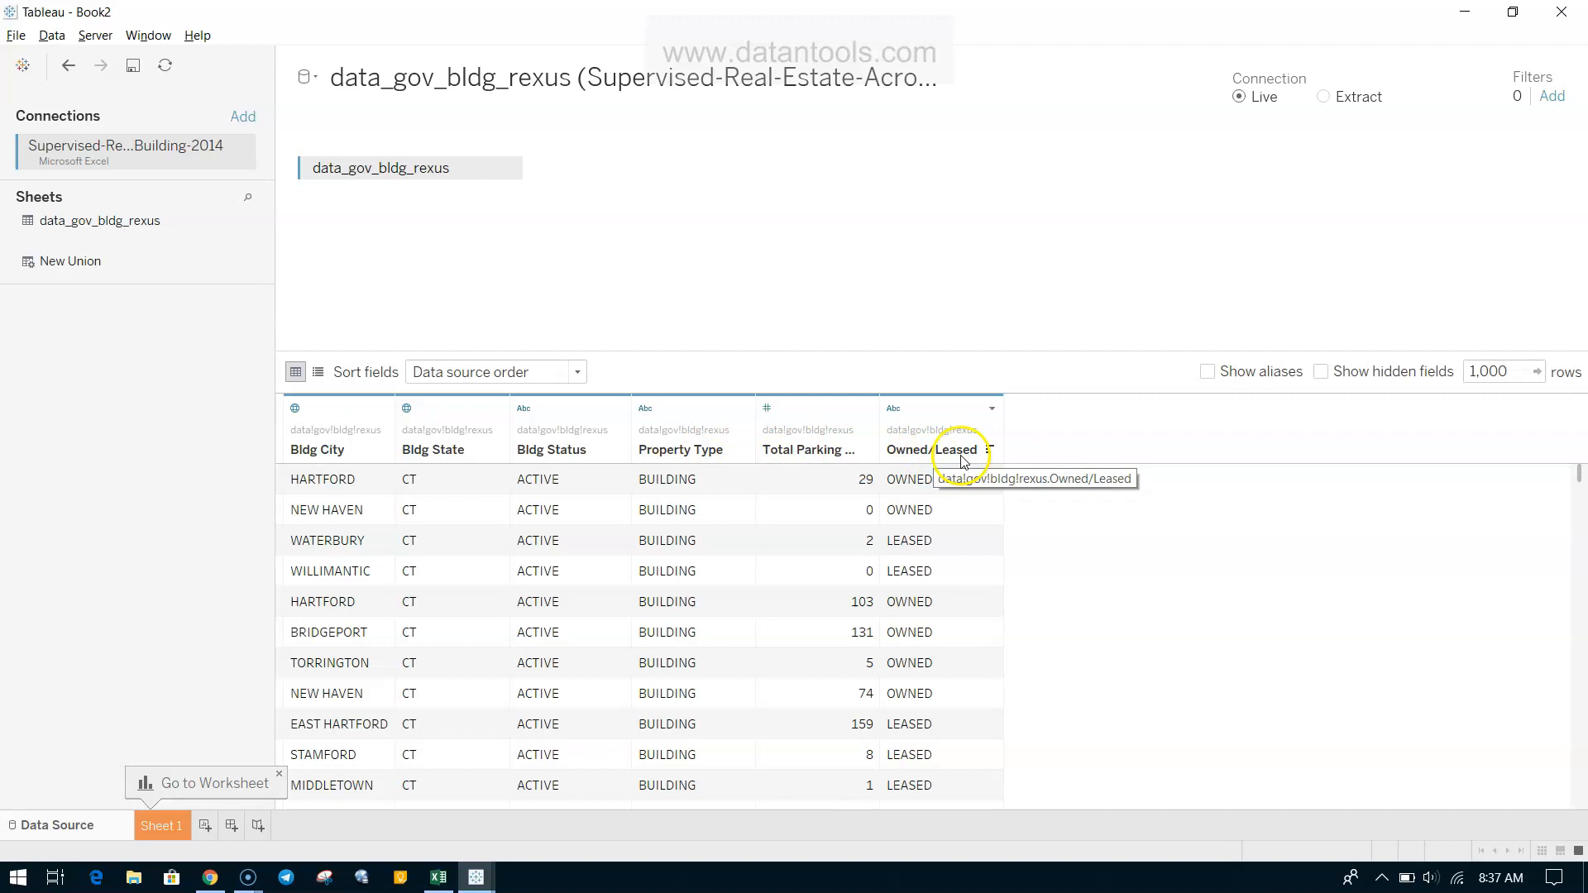
click(166, 825)
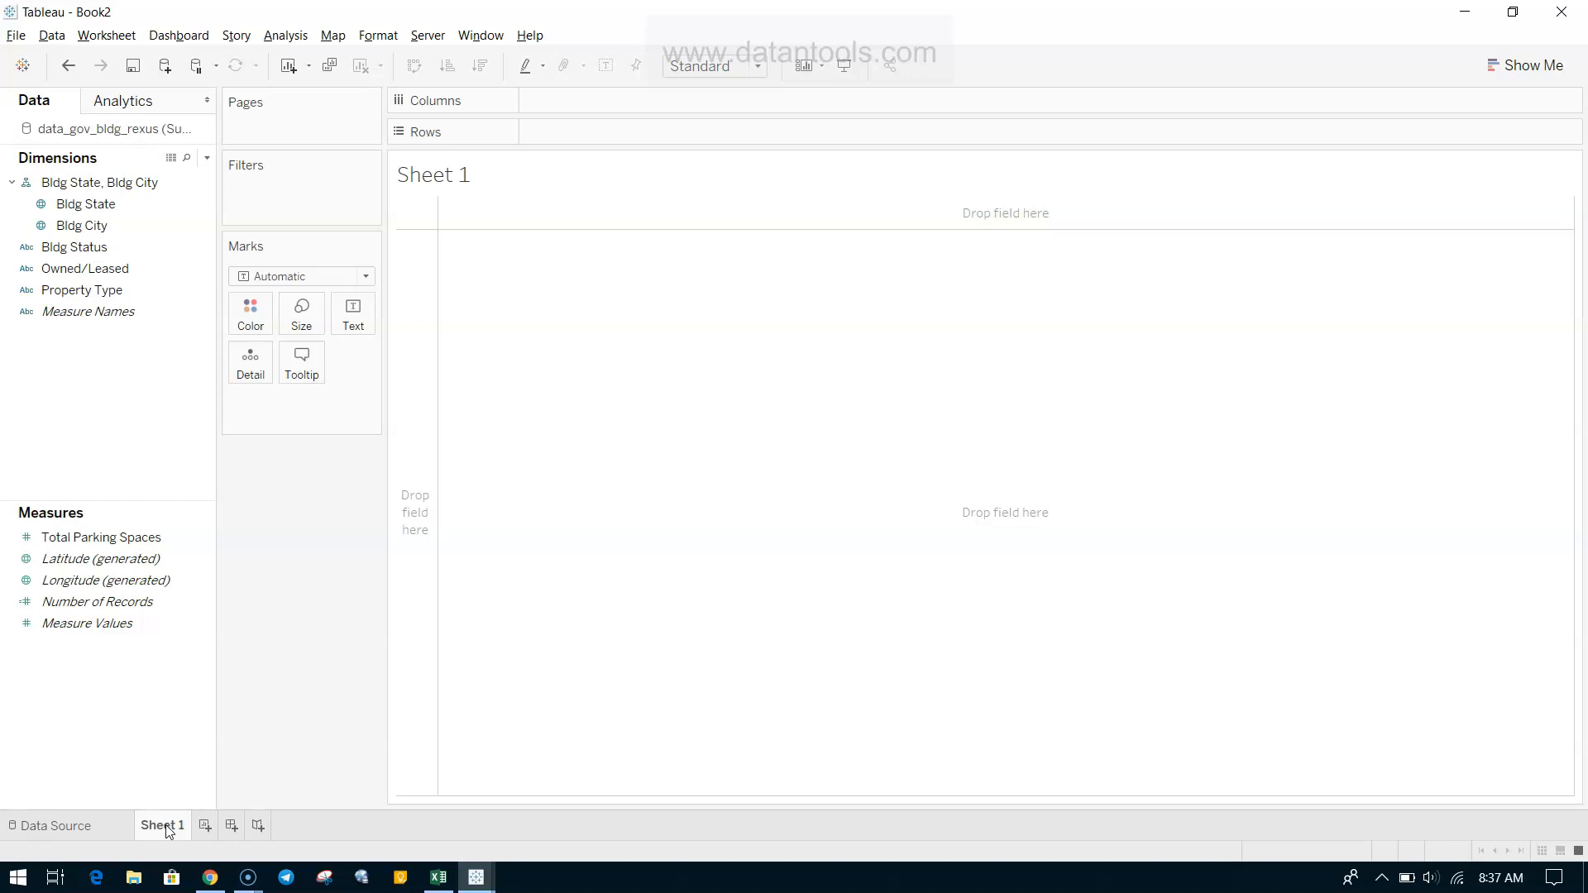
Step: Check the question slide and build a horizontal bar chart with Total Parking Spaces on Columns and Owned/Leased on Rows
key(alt+Tab)
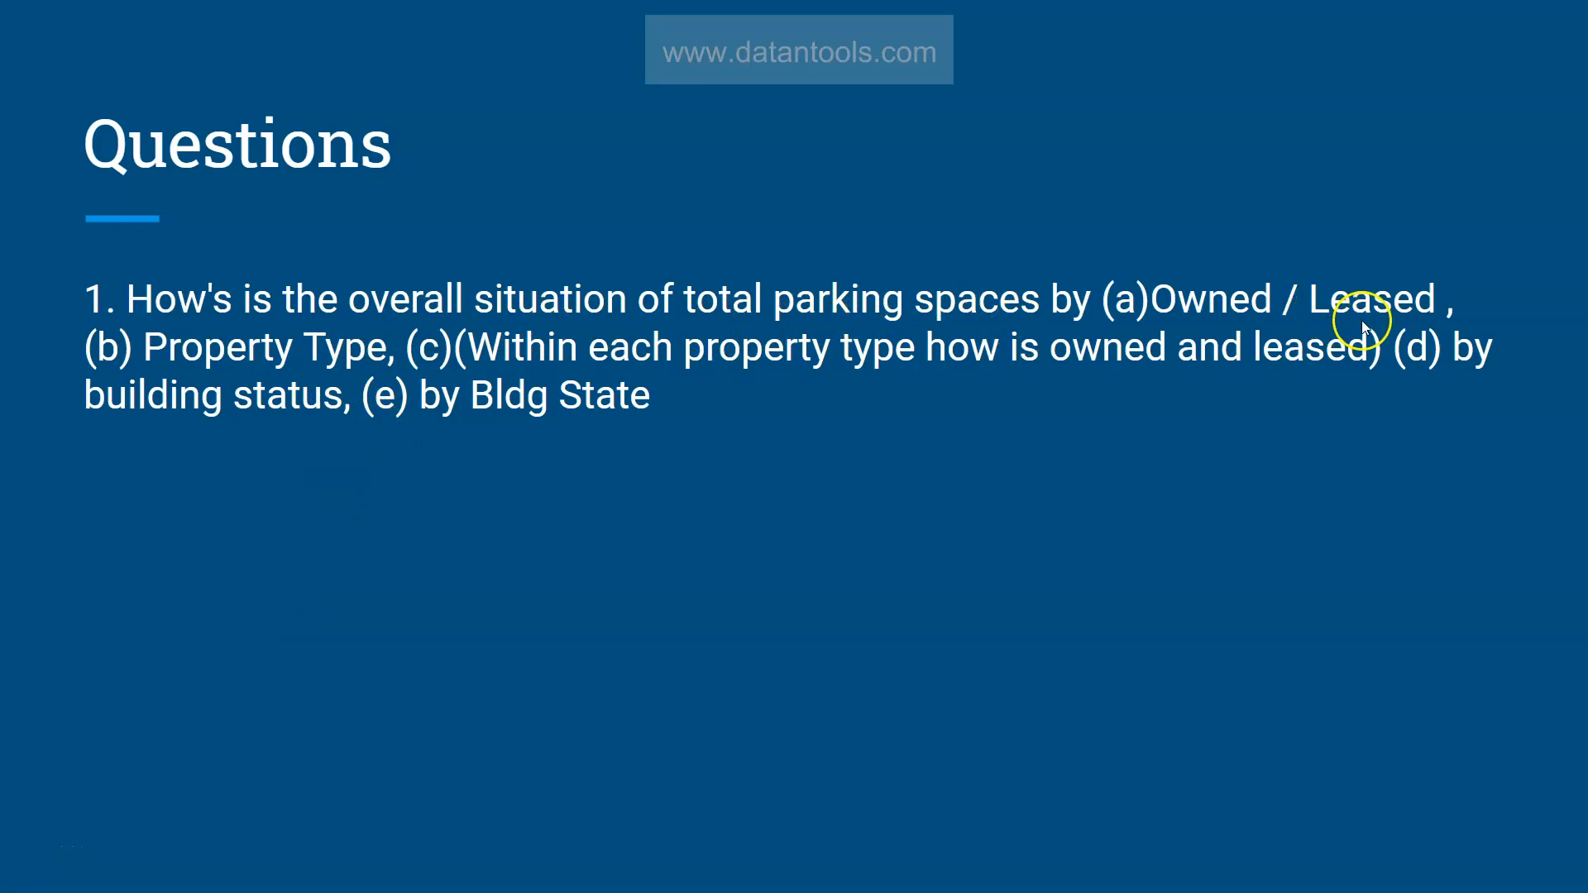
key(alt+Tab)
click(100, 268)
drag(161, 537, 660, 100)
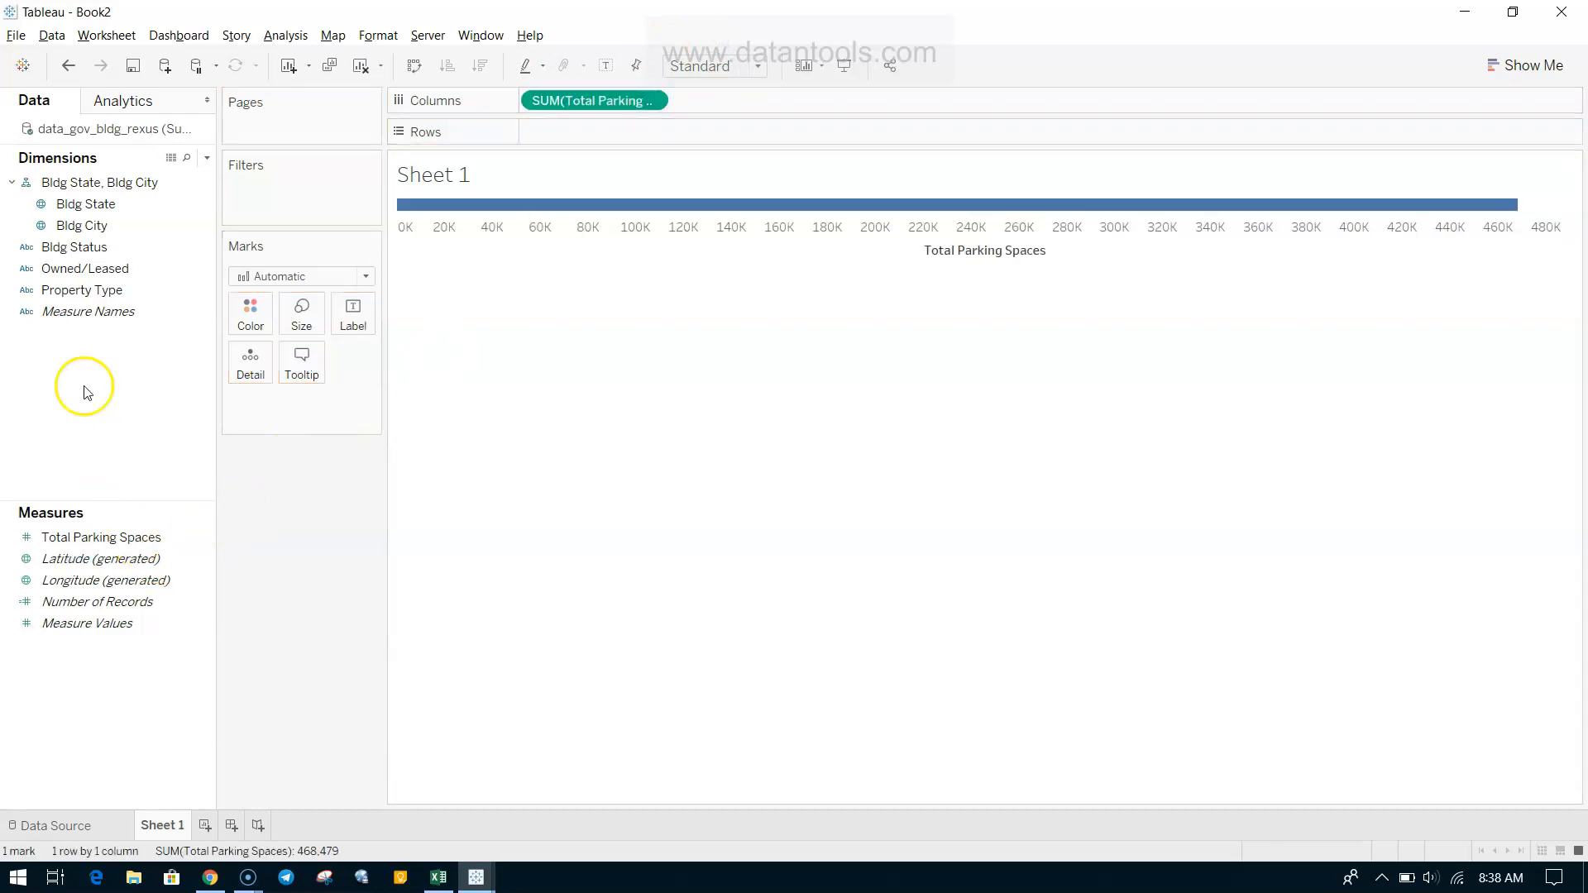
click(98, 276)
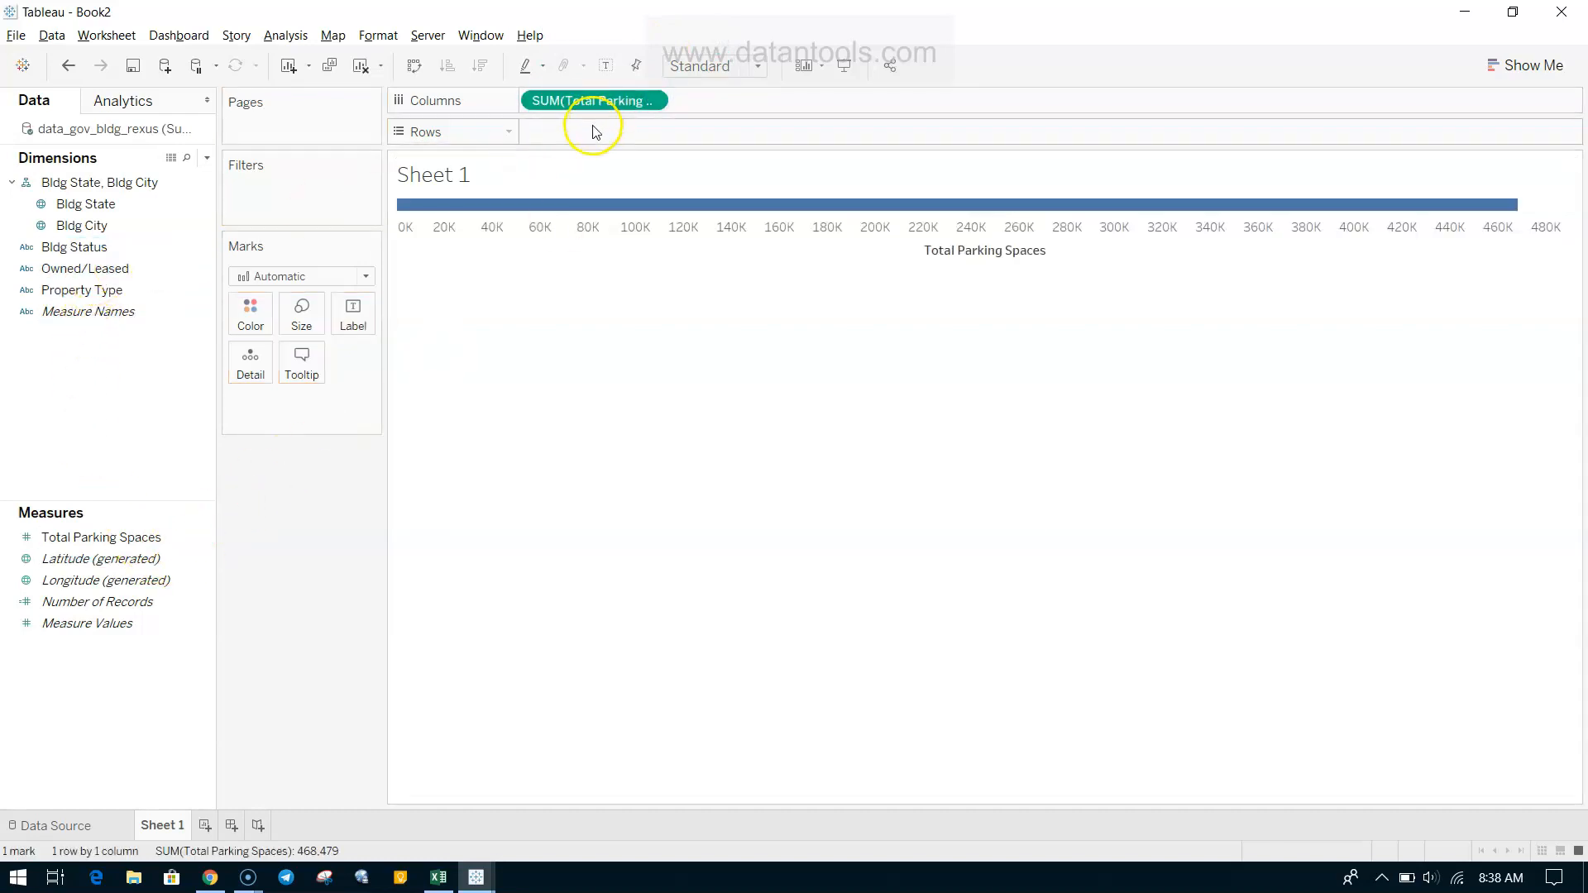
drag(84, 273, 661, 135)
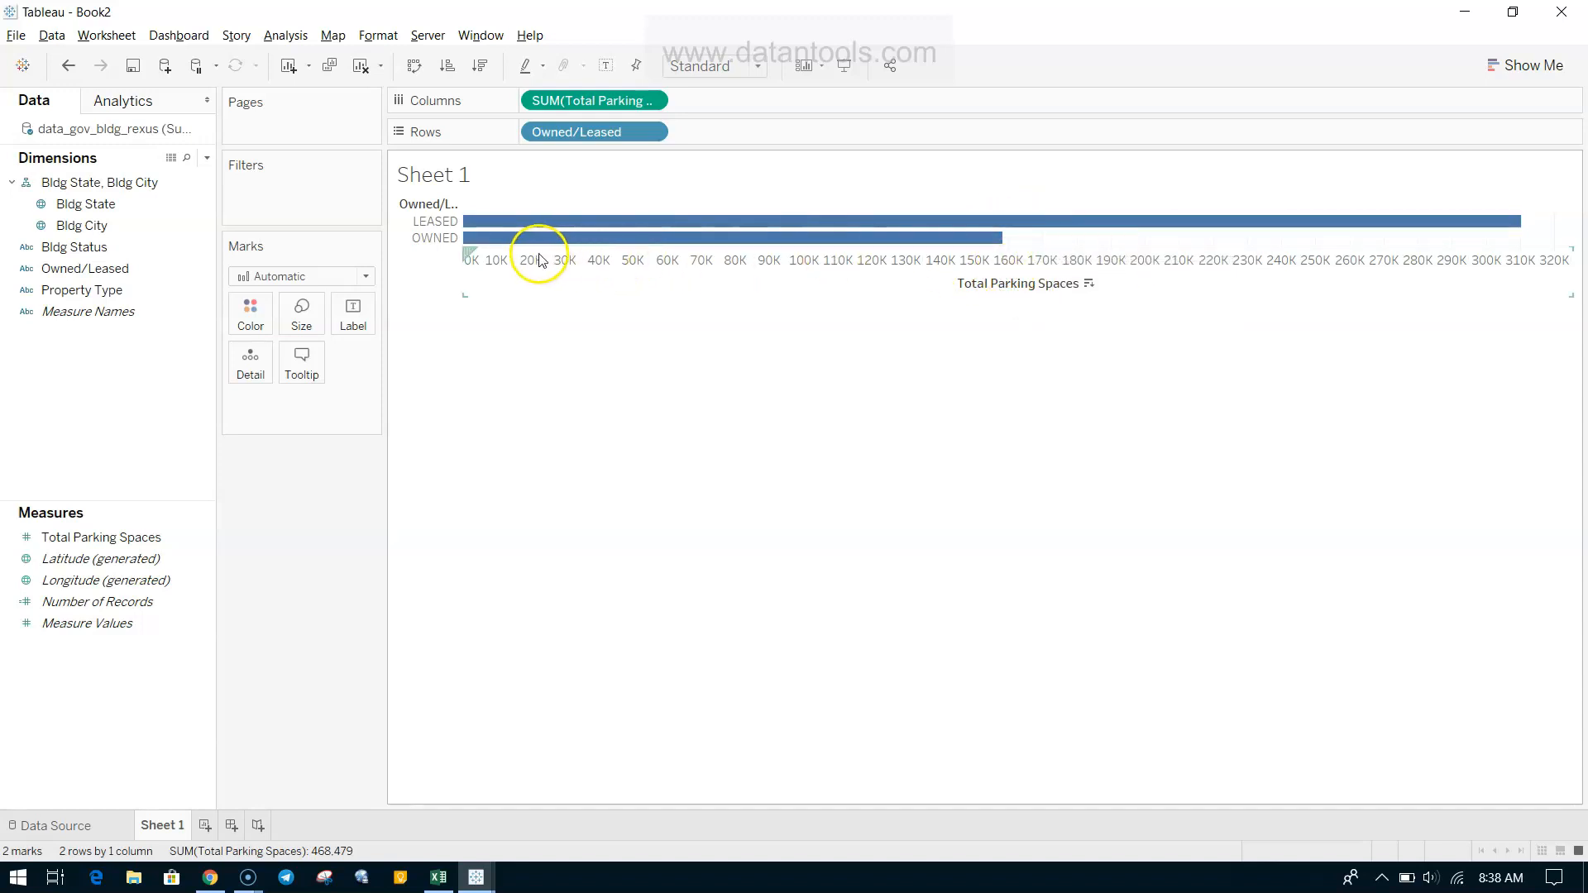
Step: Inspect the OWNED and LEASED bars and apply a Percent of Total quick table calculation to Total Parking Spaces
mouse_move(935, 243)
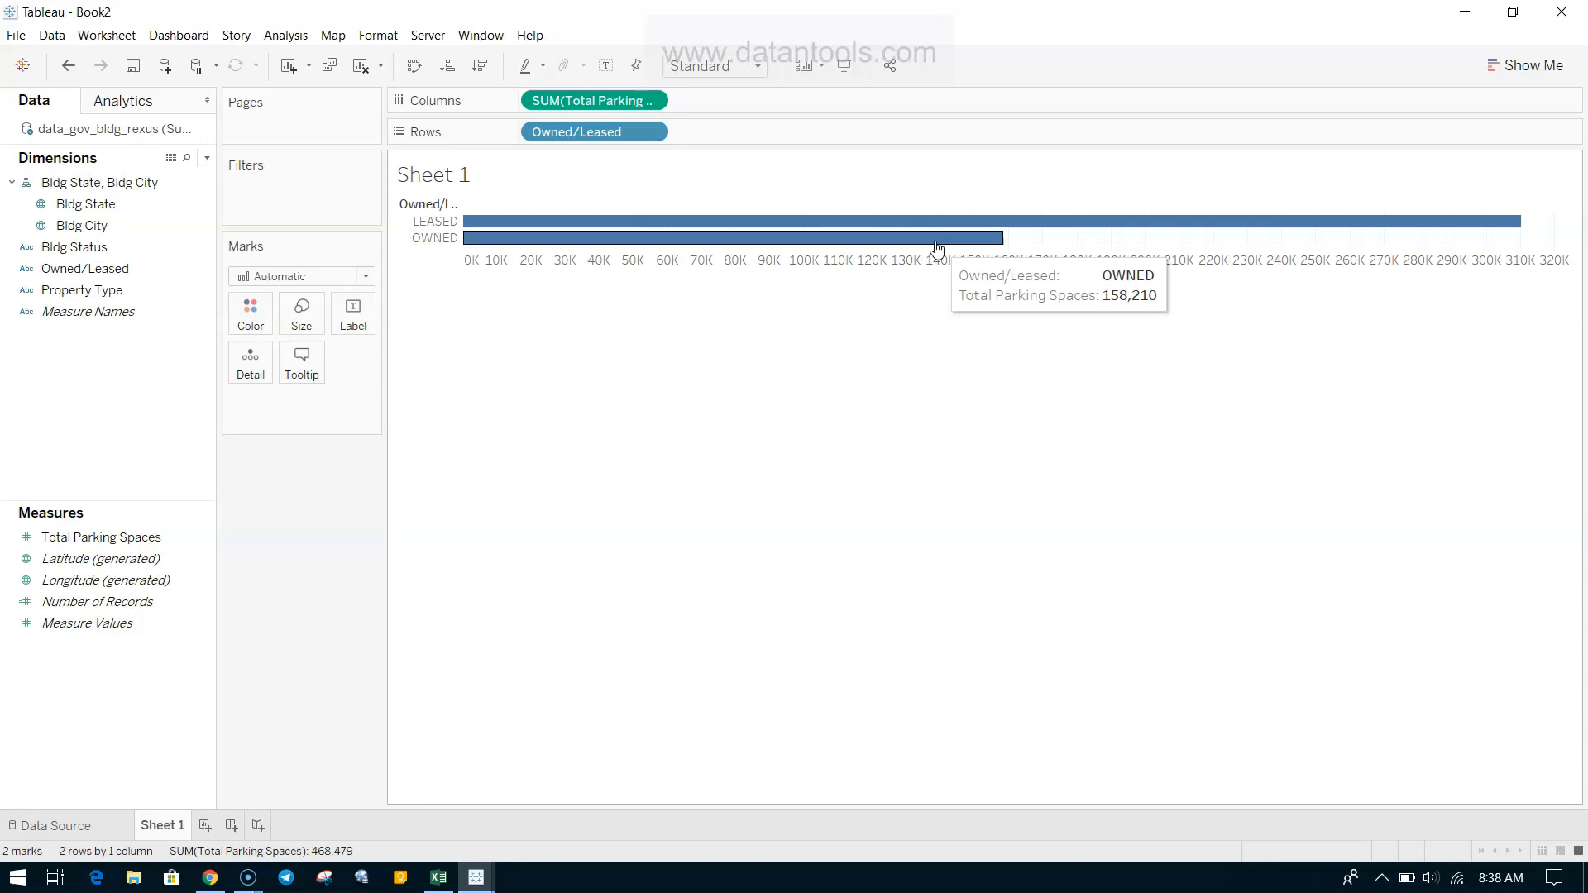
click(948, 221)
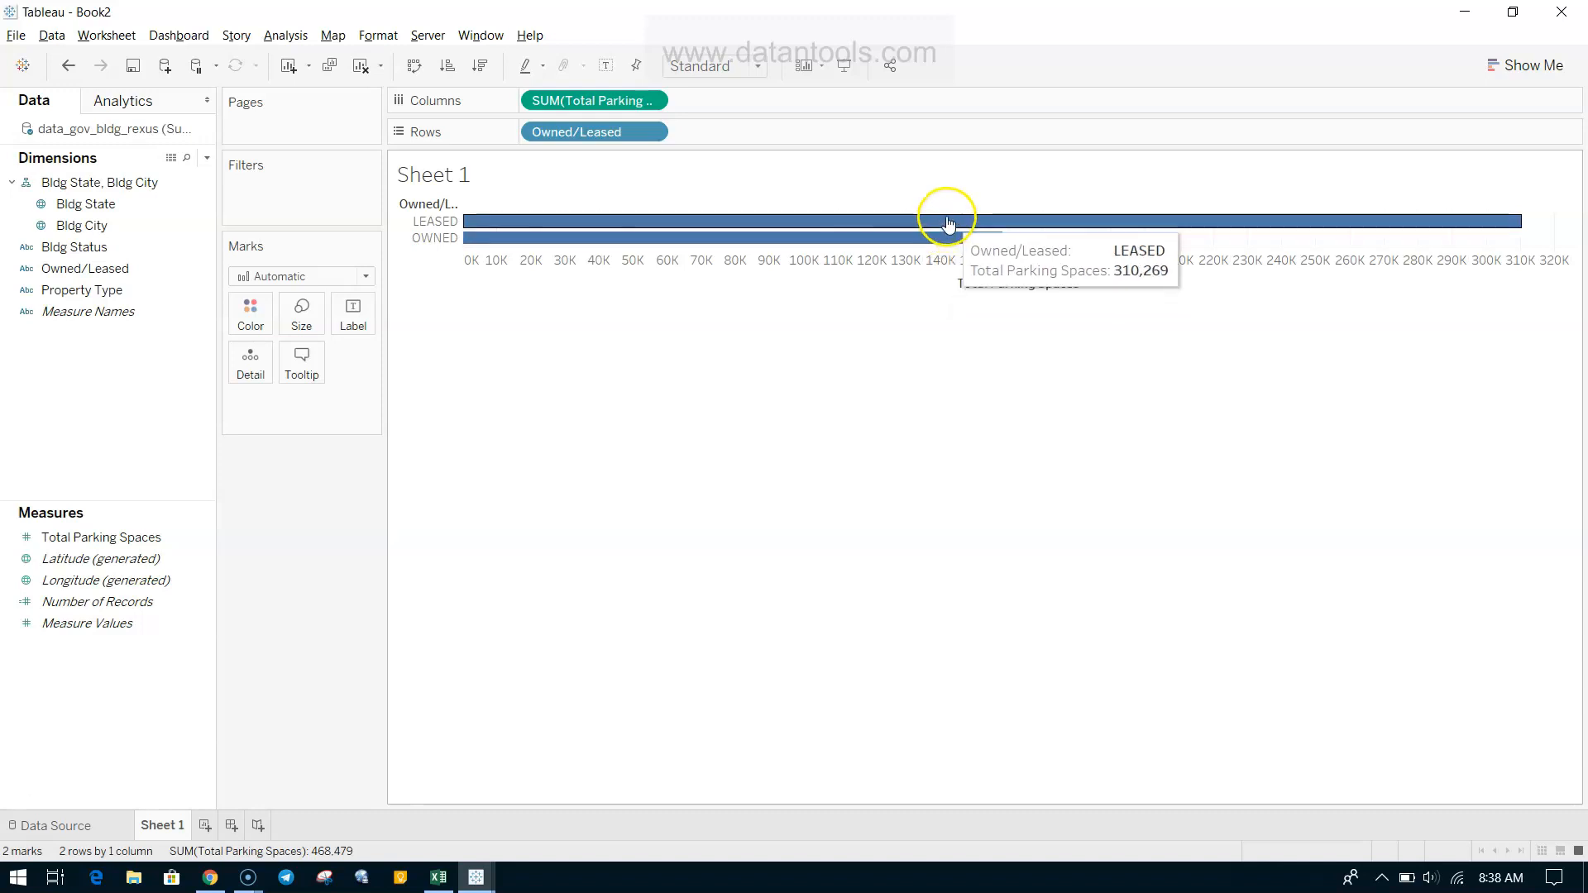
click(655, 101)
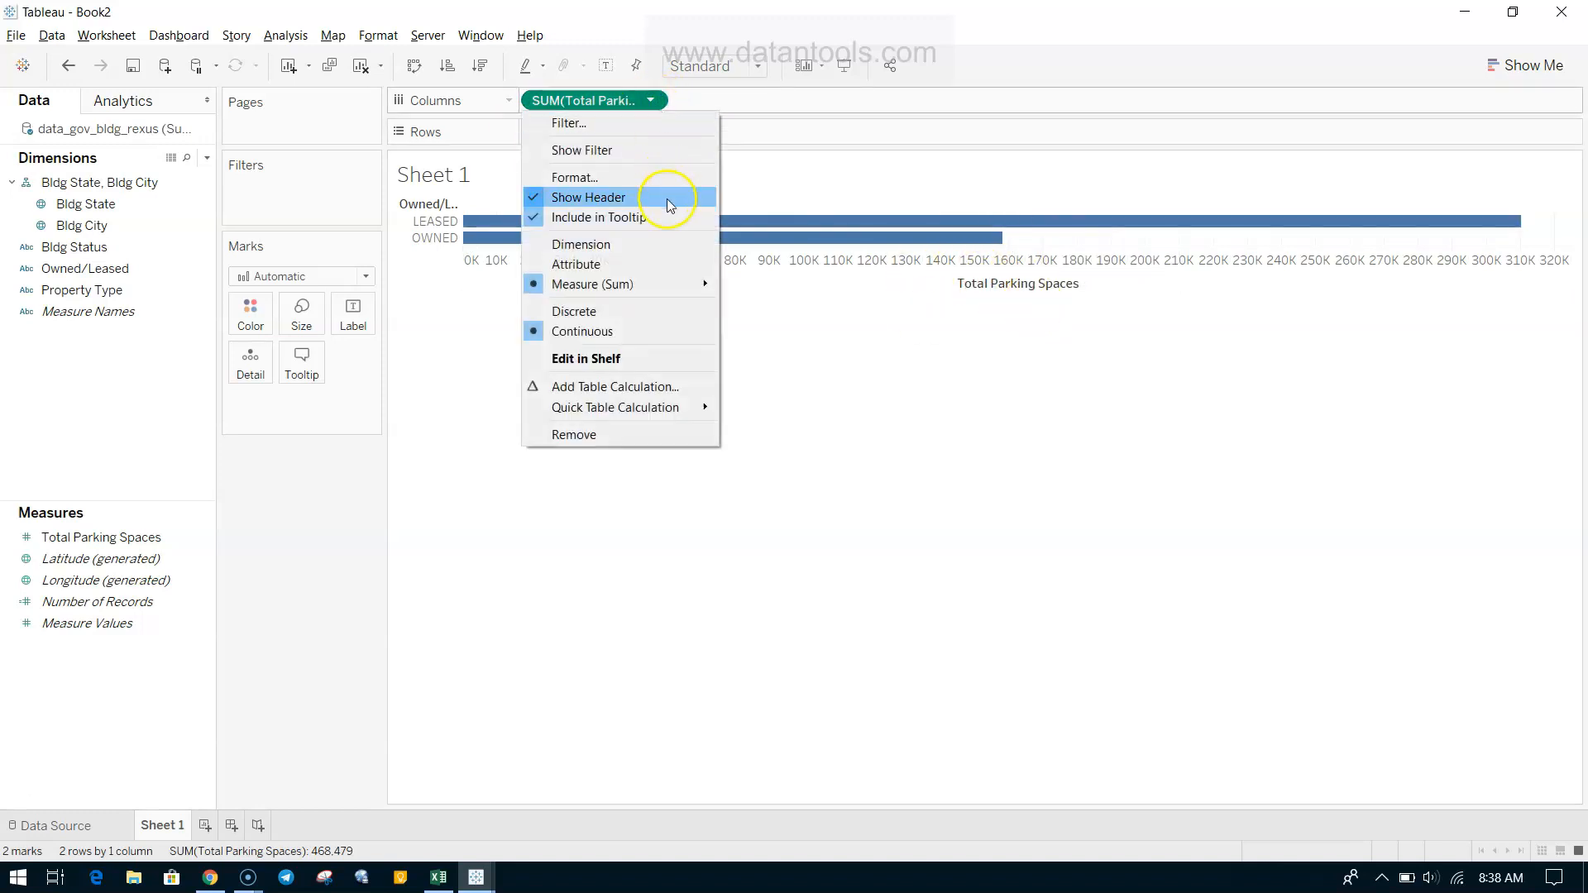
mouse_move(683, 409)
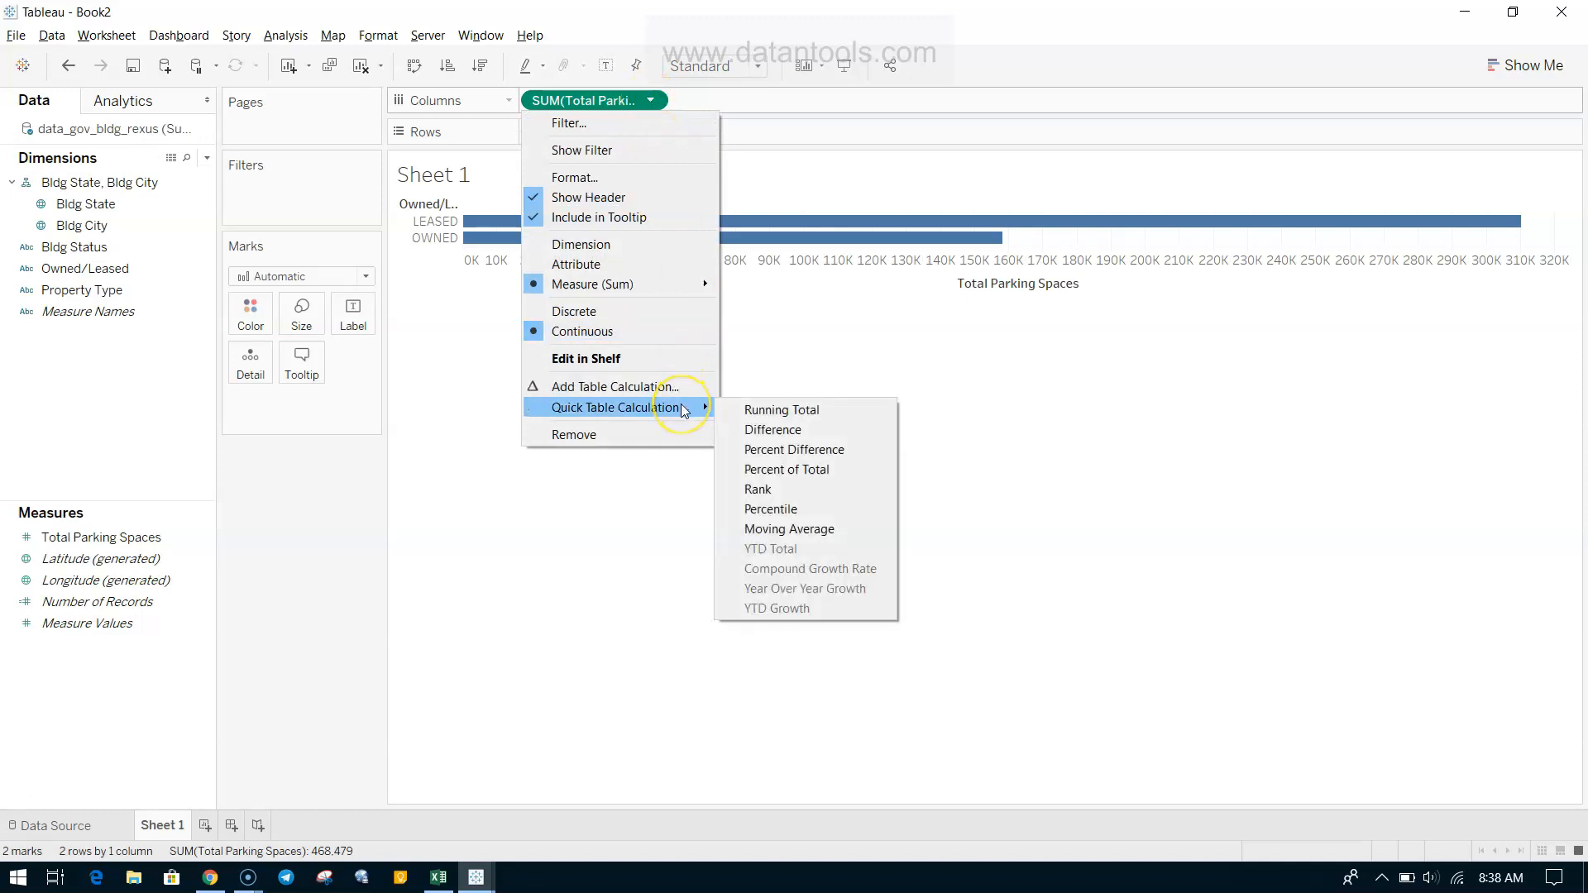
click(831, 470)
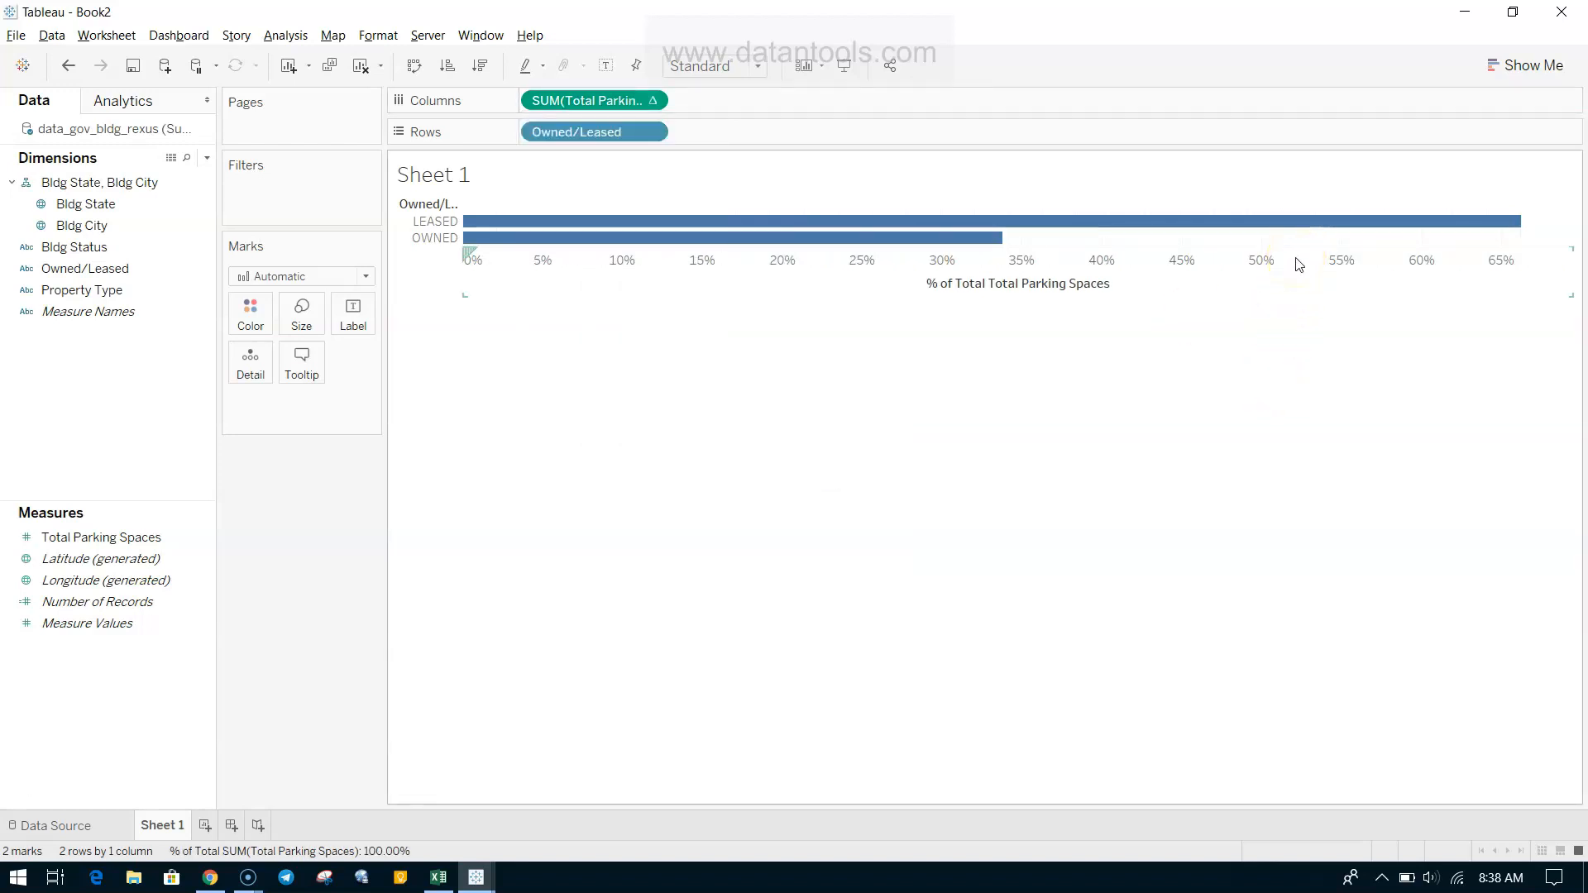
Step: Compare the percent-of-total values of the LEASED and OWNED bars
click(1330, 223)
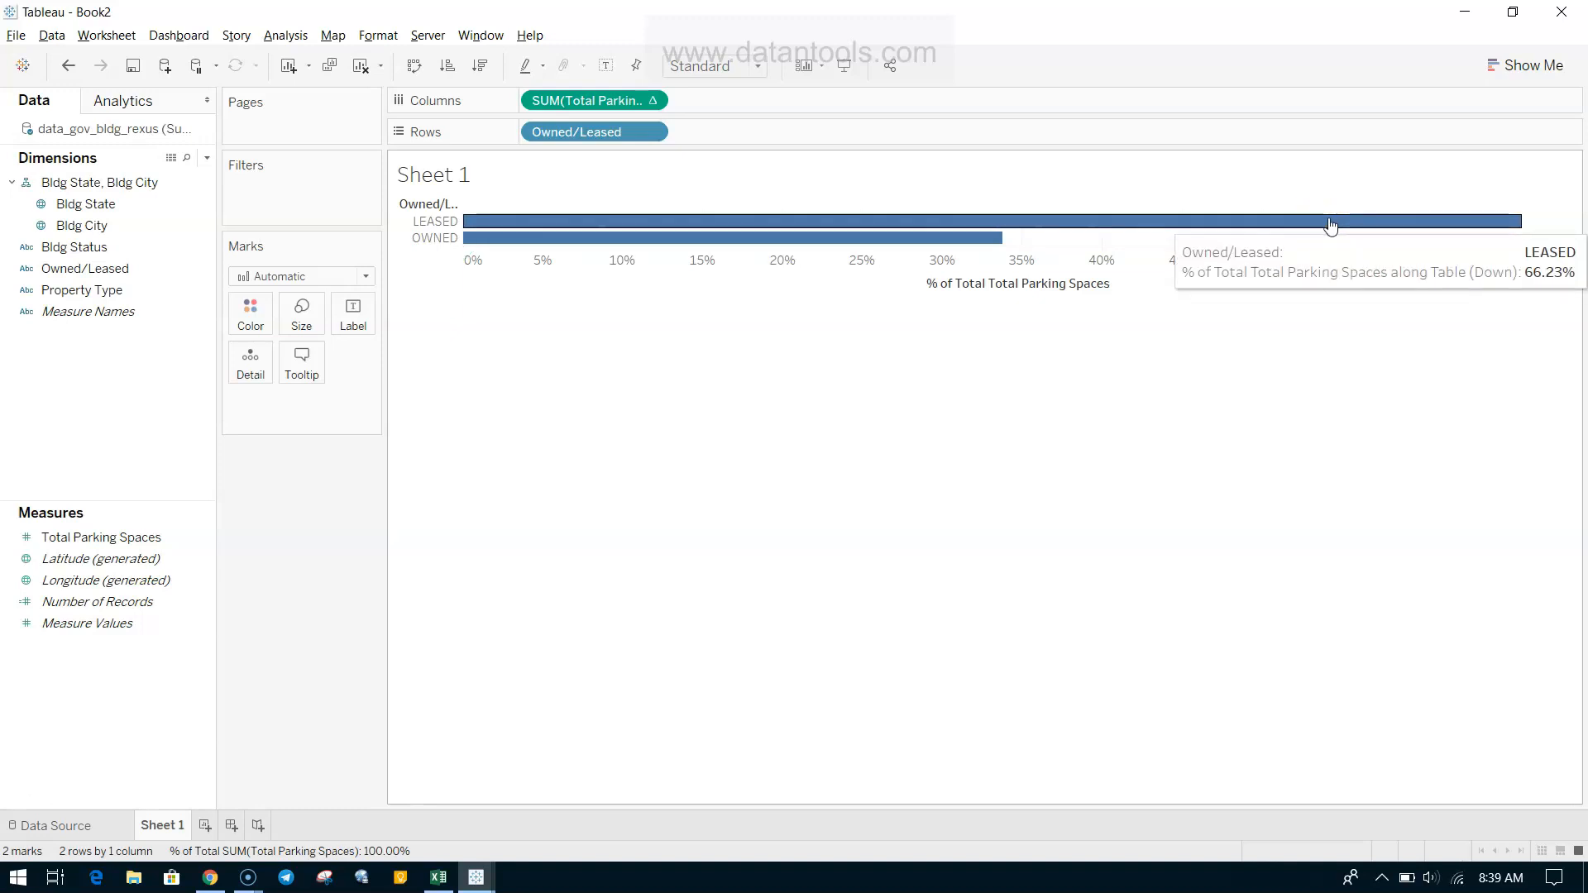
mouse_move(996, 240)
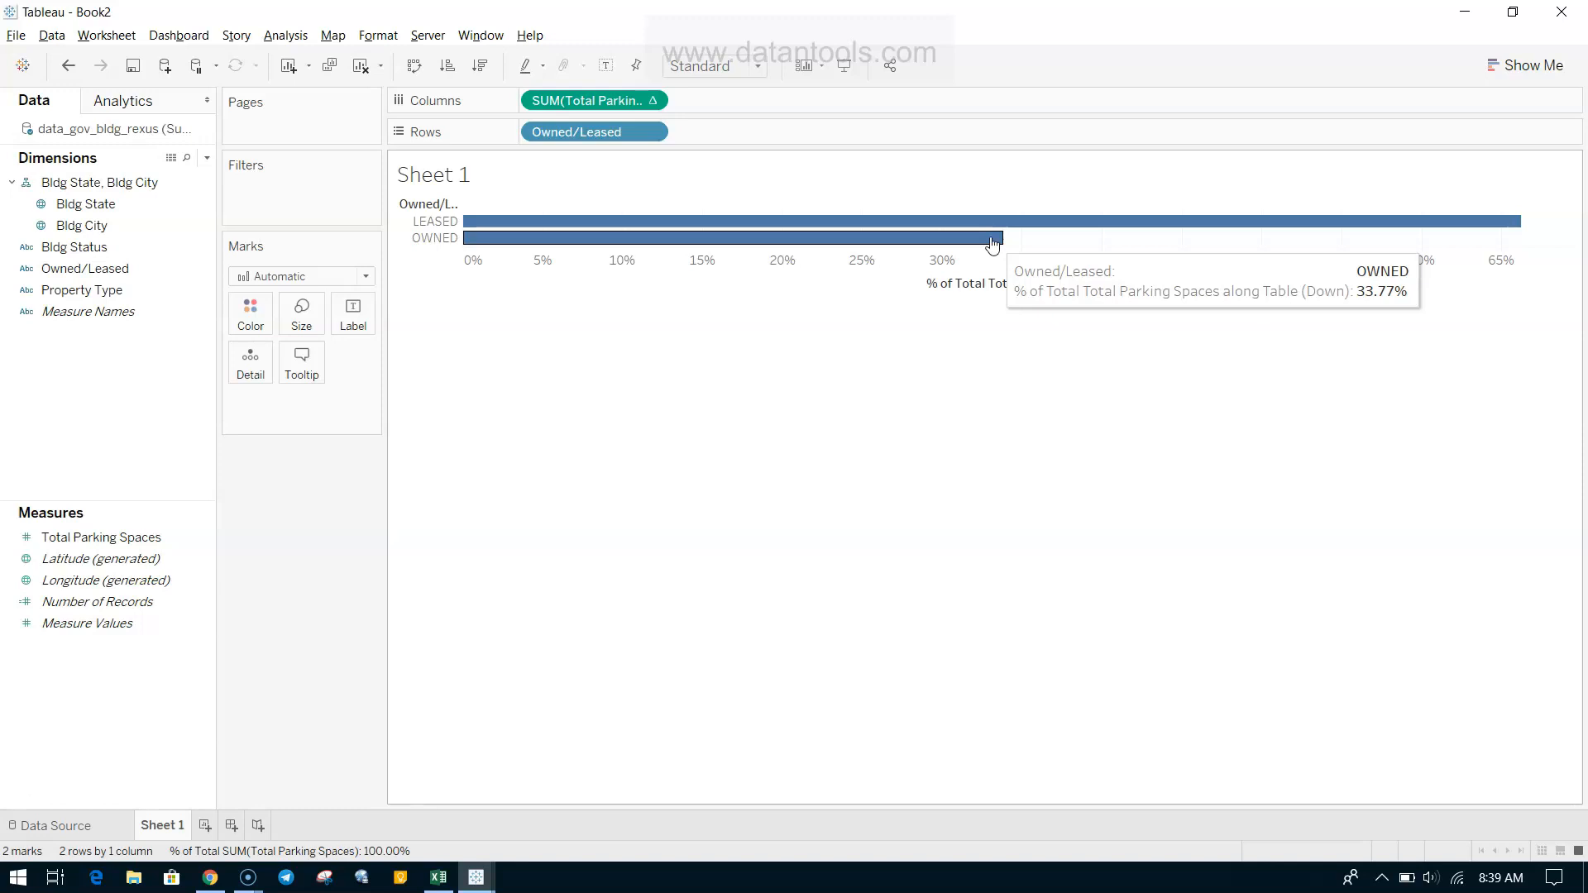
mouse_move(1104, 236)
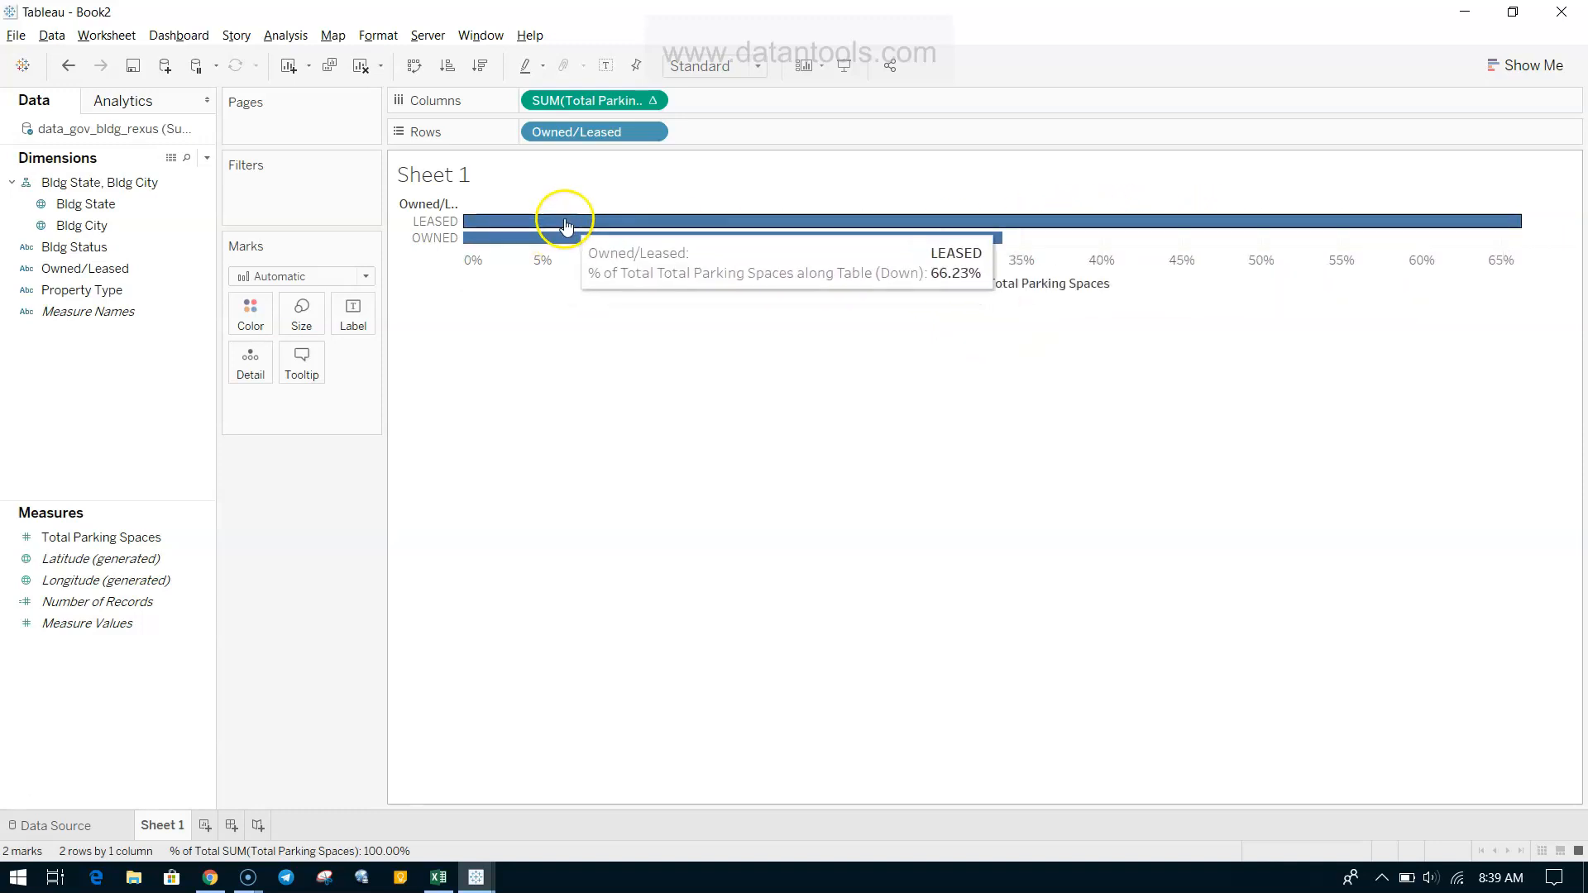
mouse_move(756, 249)
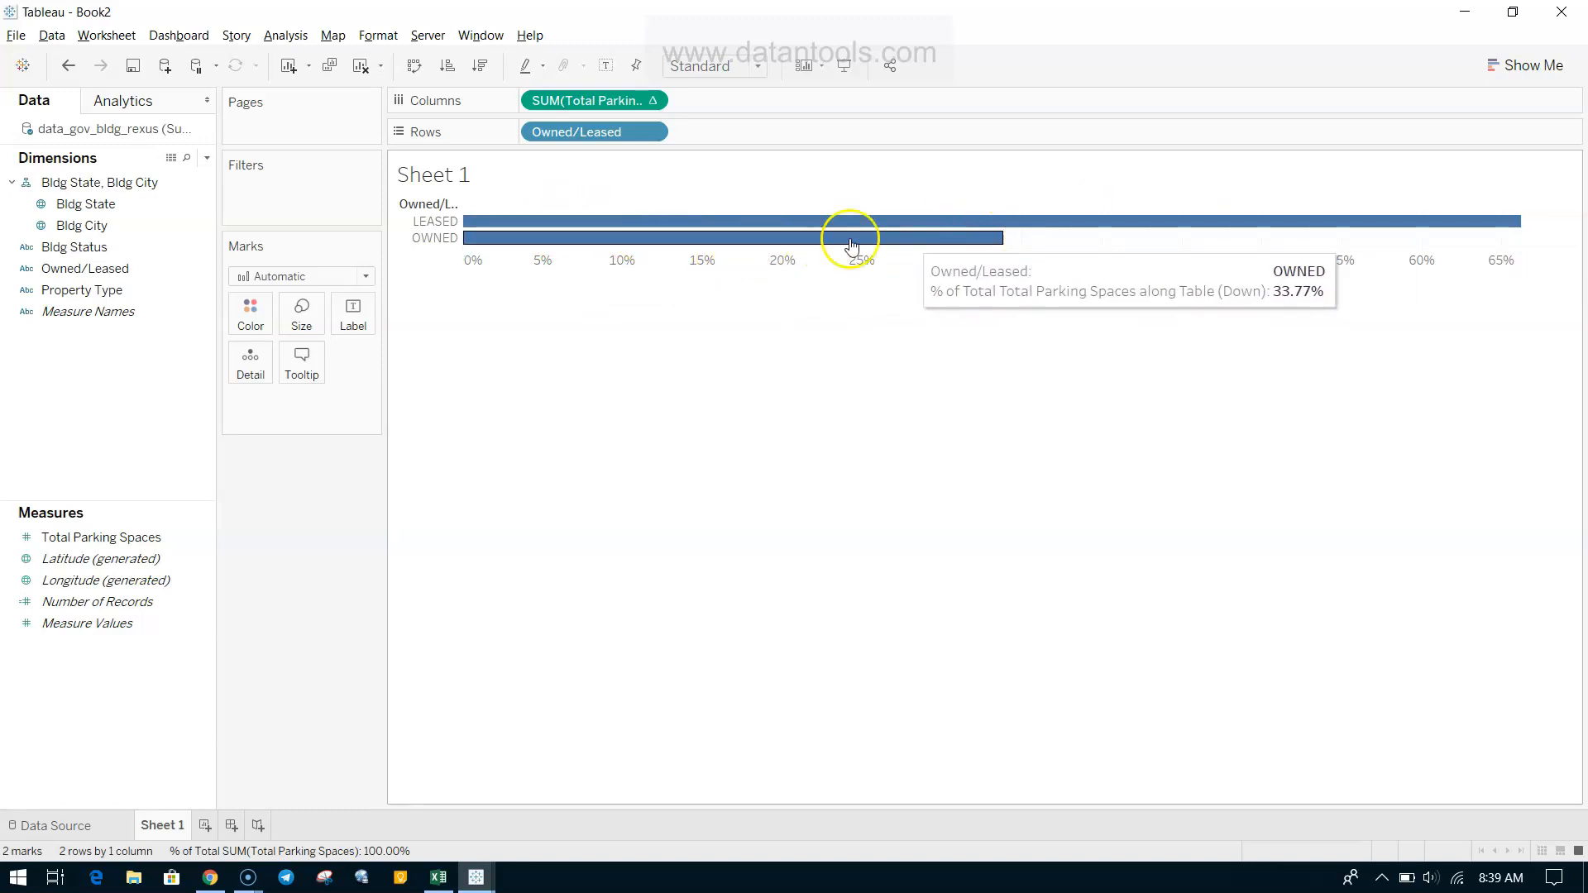
Step: Clear the table calculation from the Total Parking Spaces measure on Columns
click(657, 103)
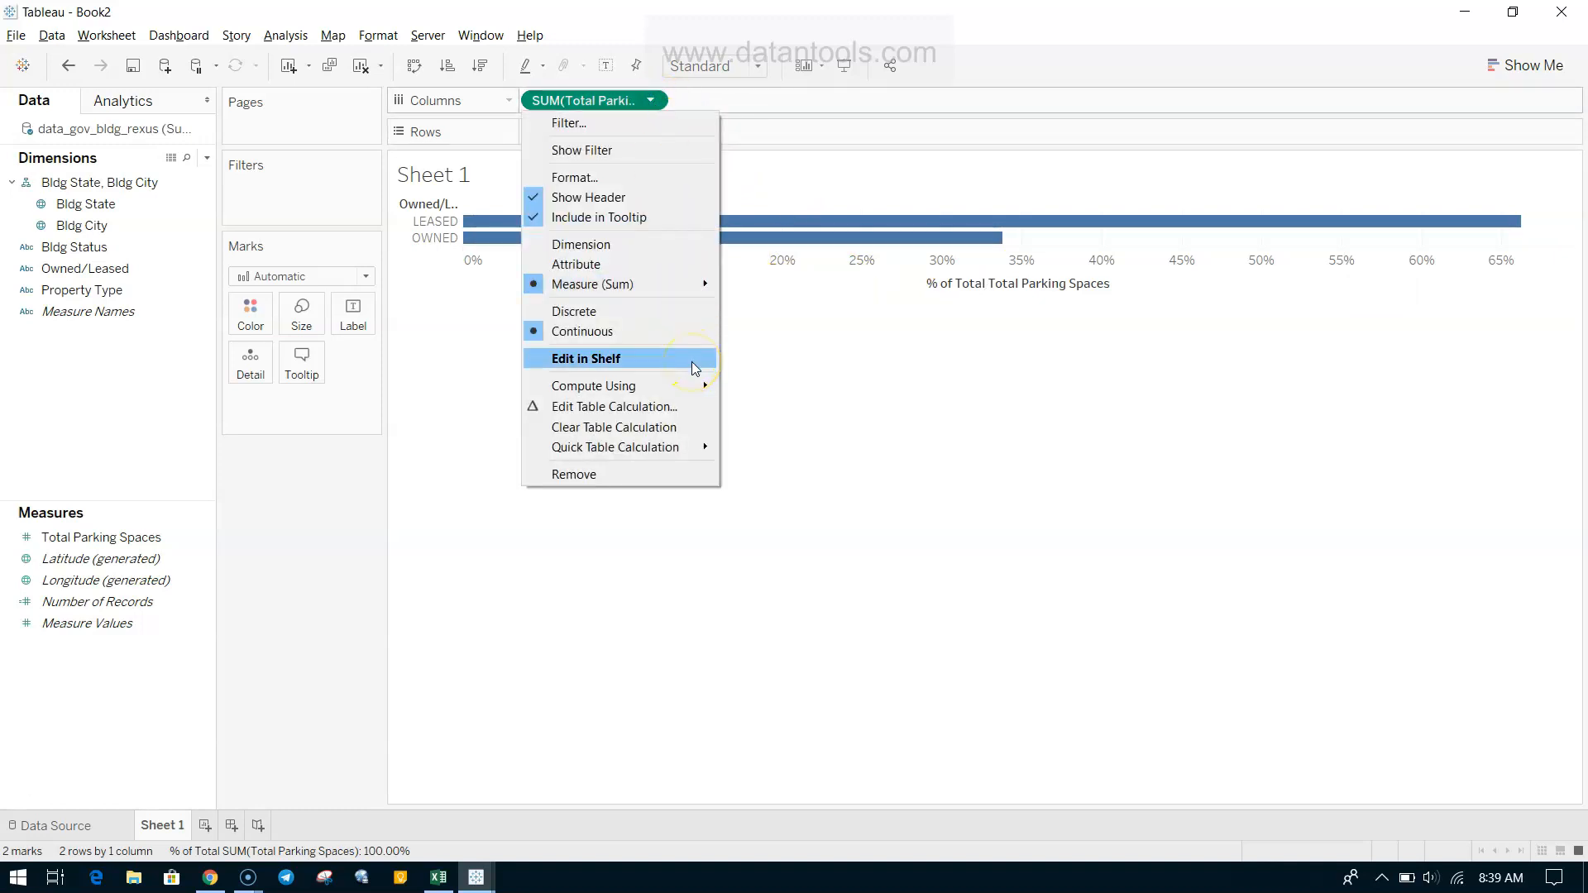
mouse_move(691, 447)
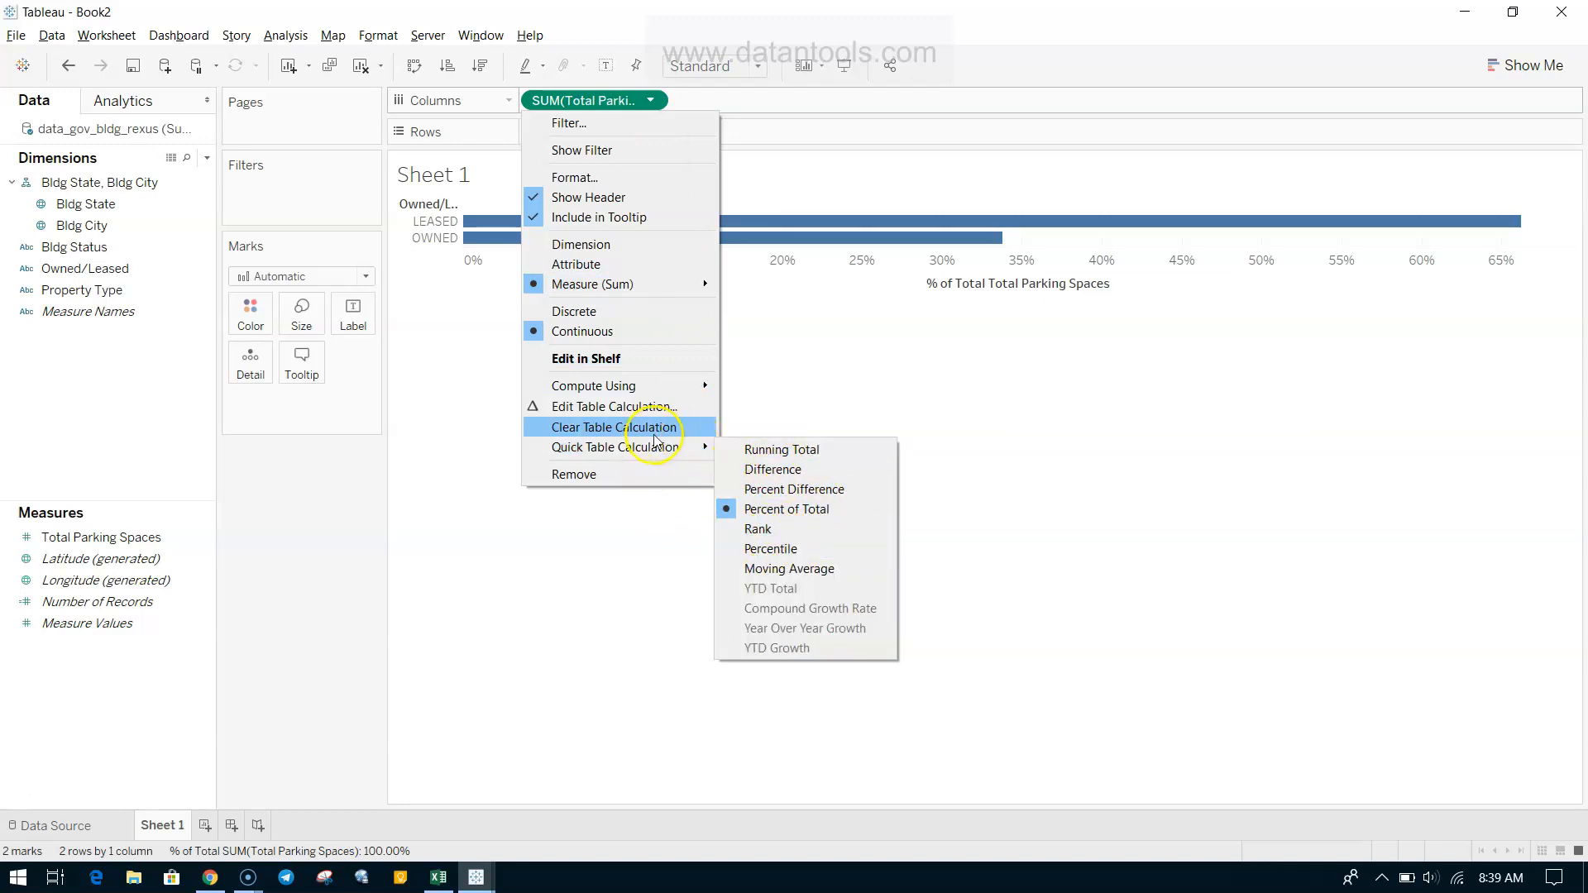
click(654, 436)
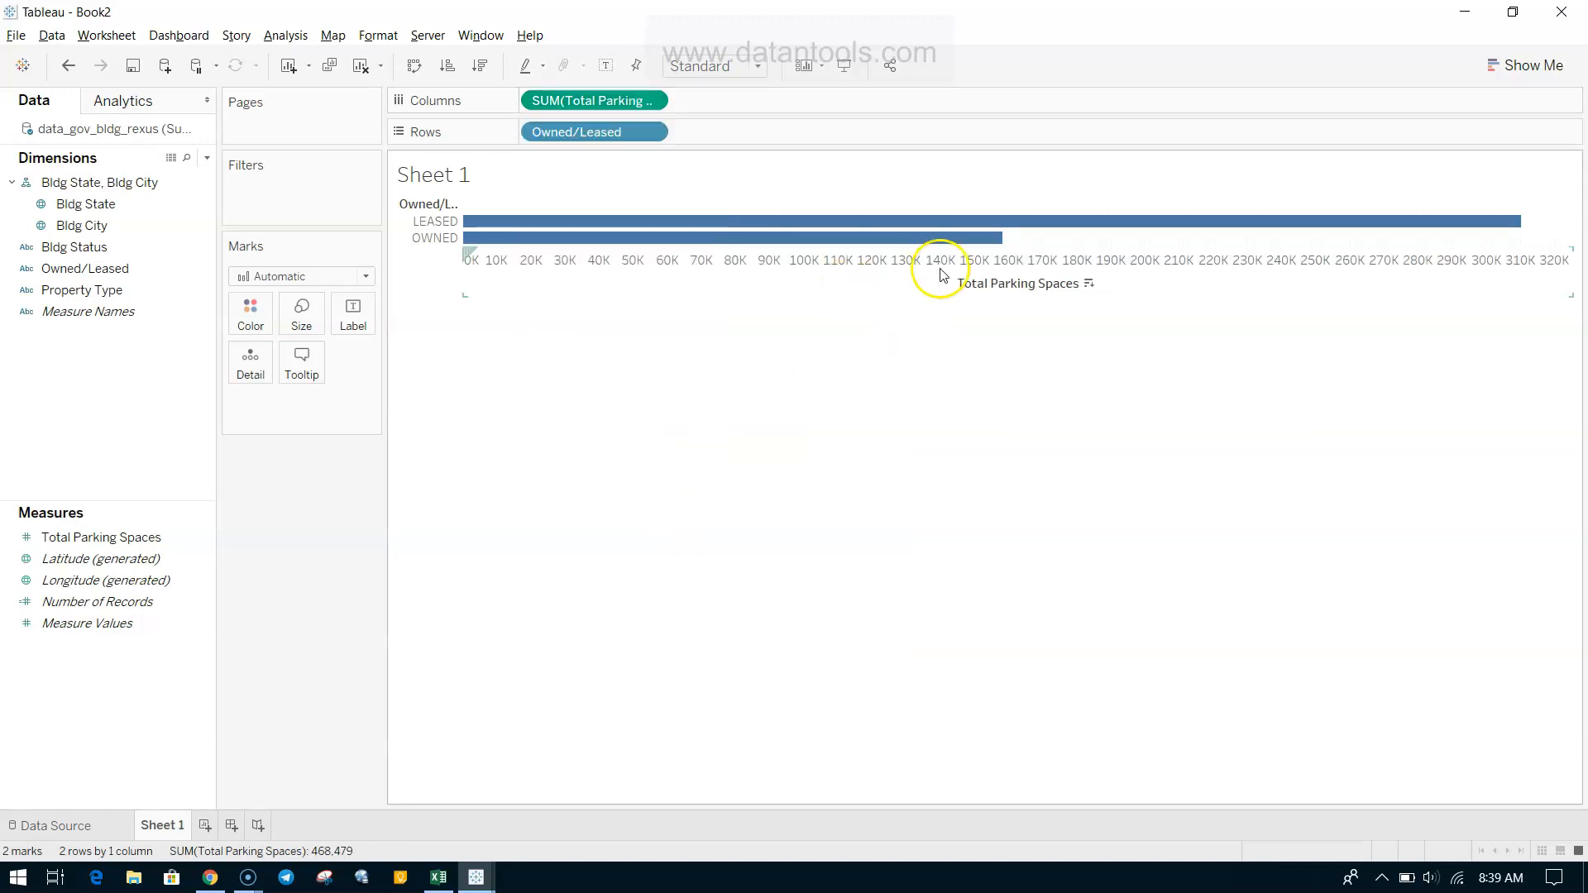
Step: Add a new worksheet and build a horizontal bar chart with Total Parking Spaces on Columns and Property Type on Rows
mouse_move(951, 246)
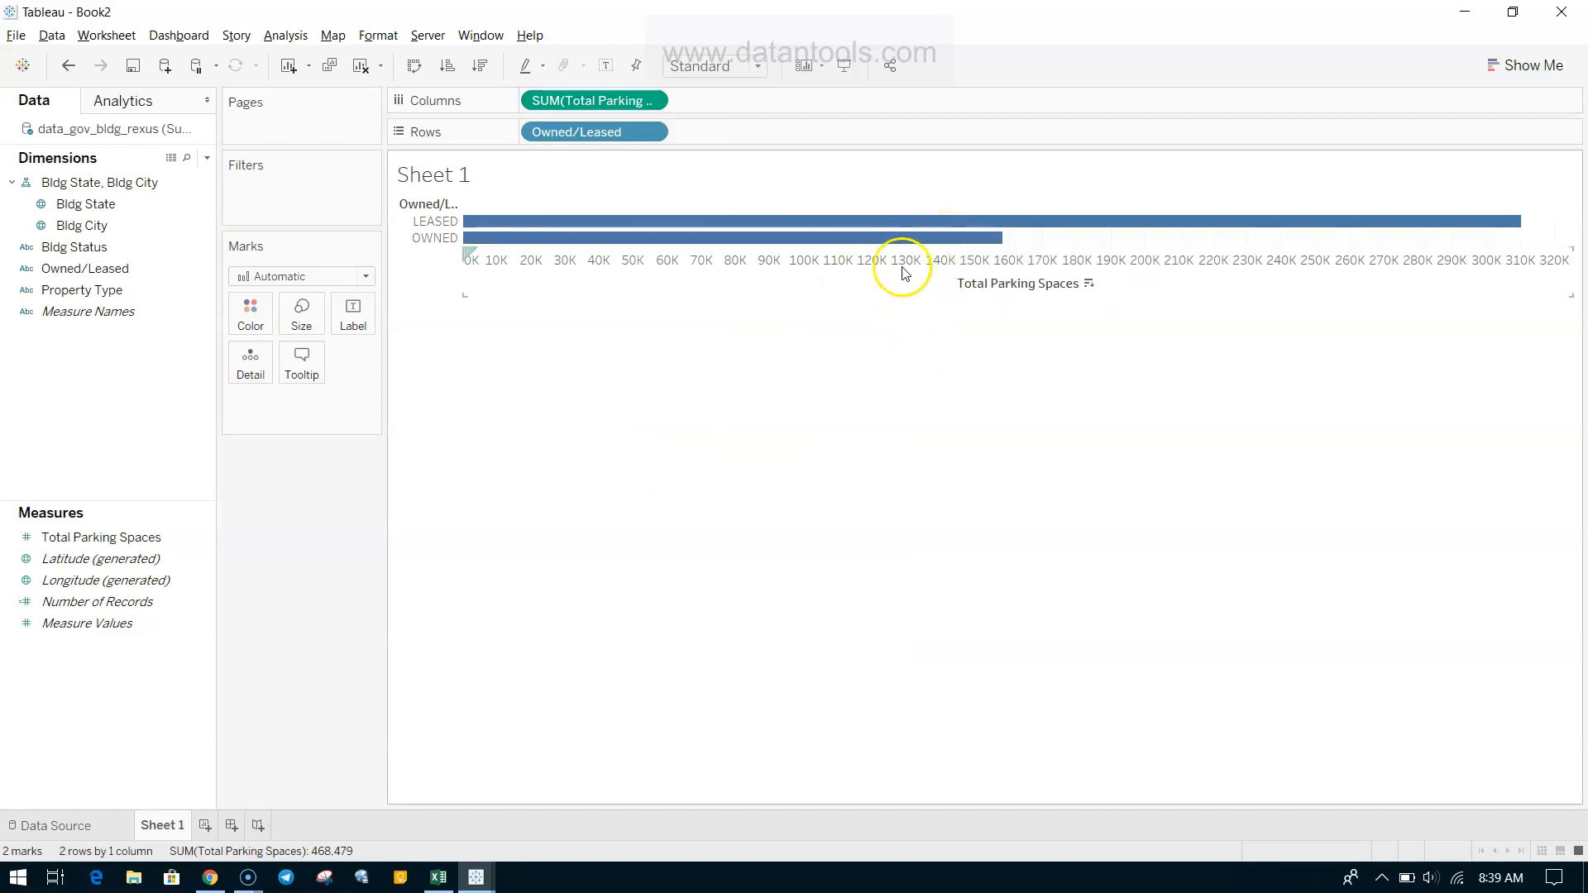
mouse_move(827, 246)
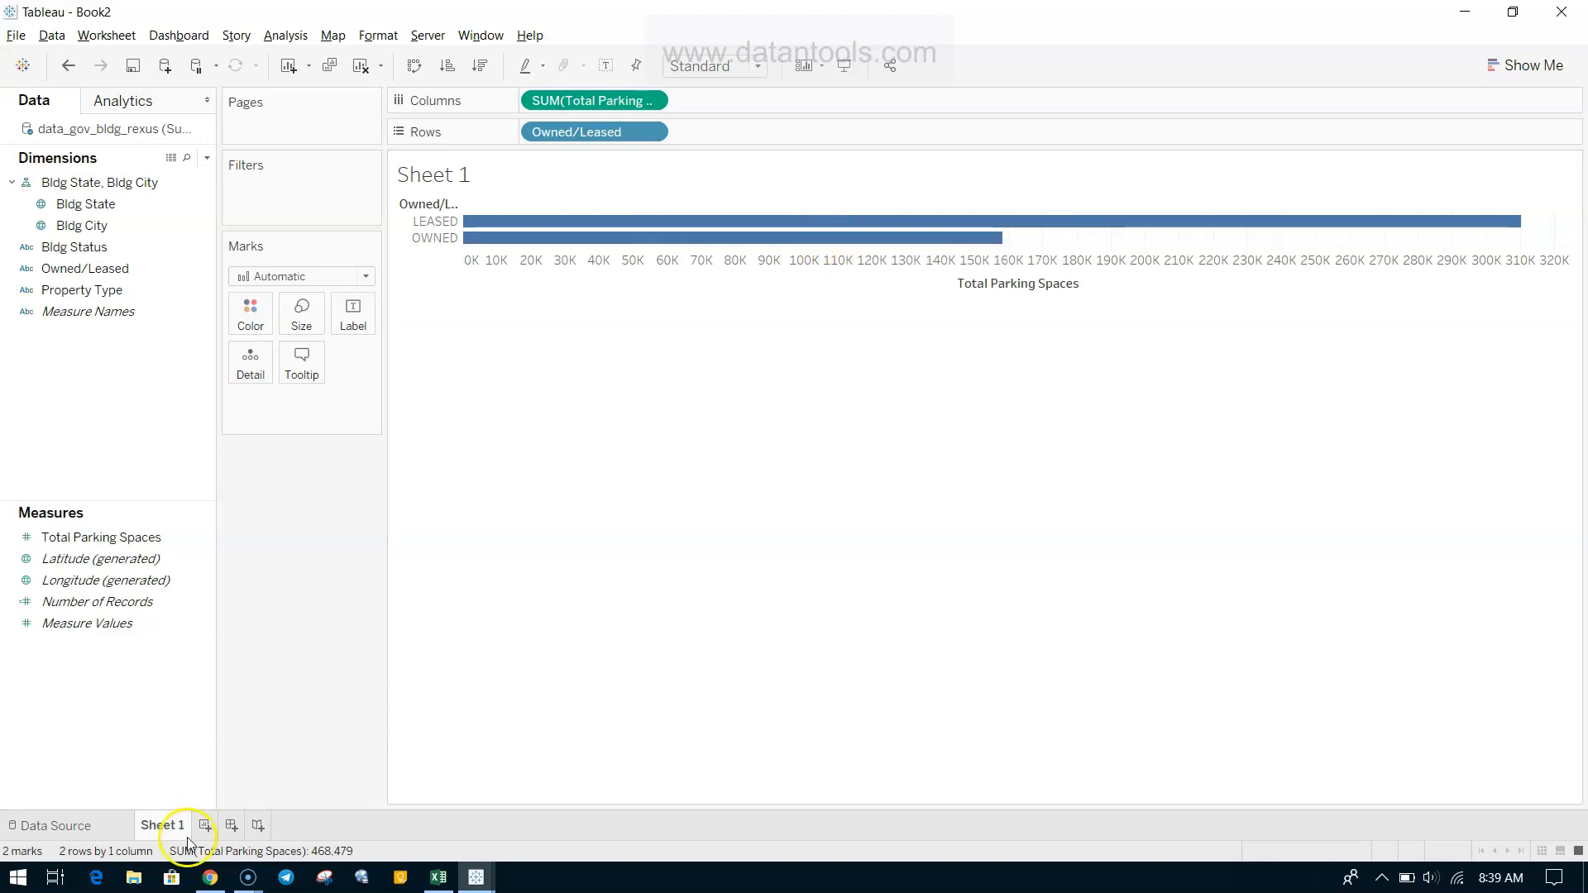
click(206, 824)
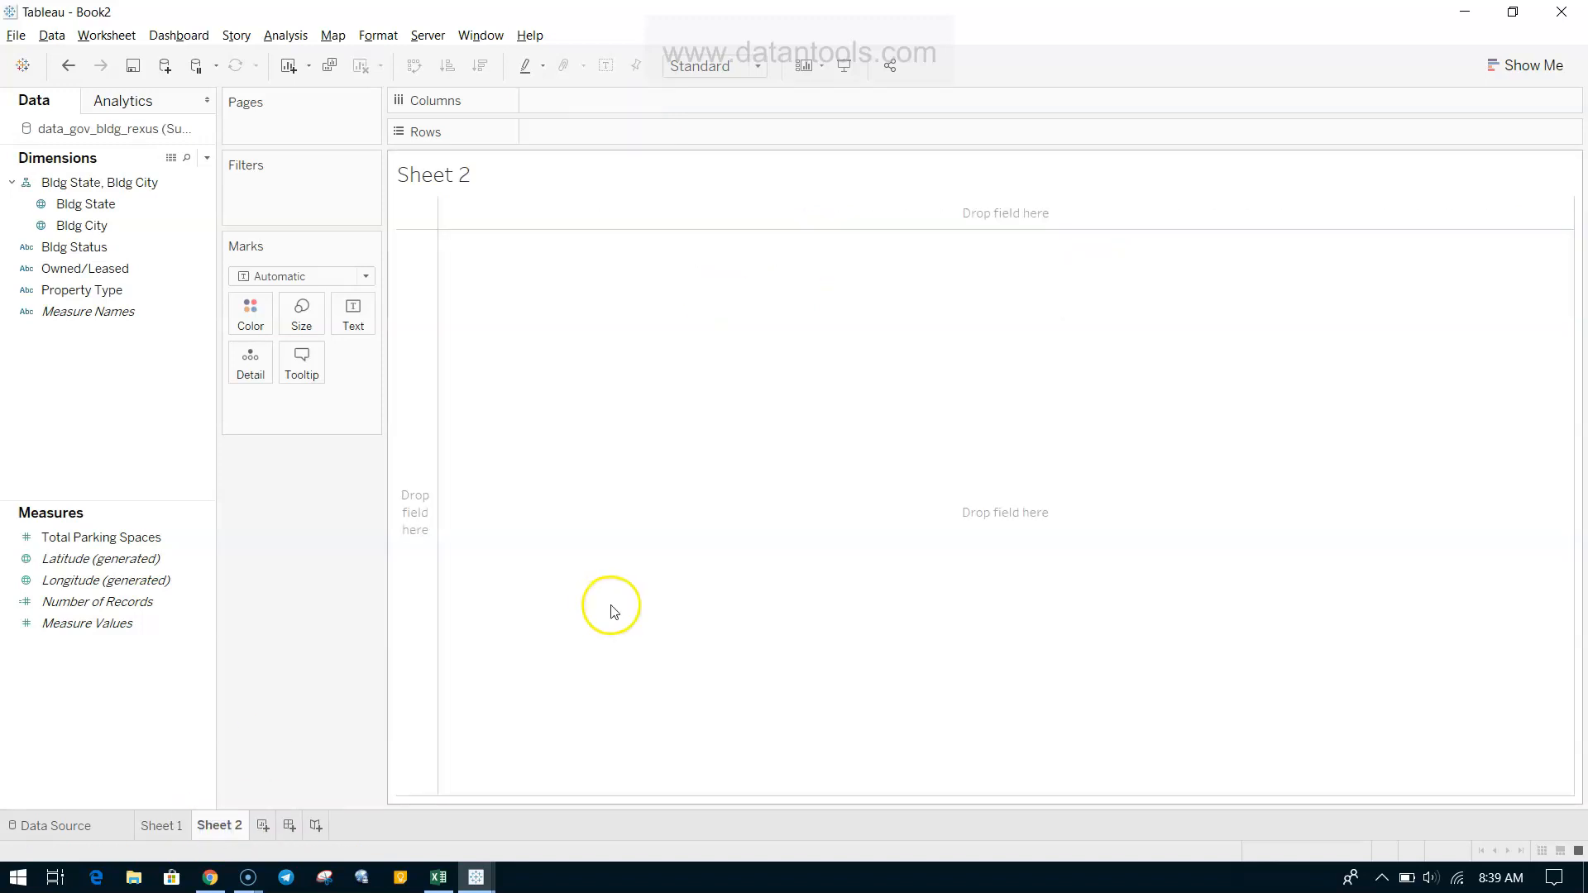
key(alt+Tab)
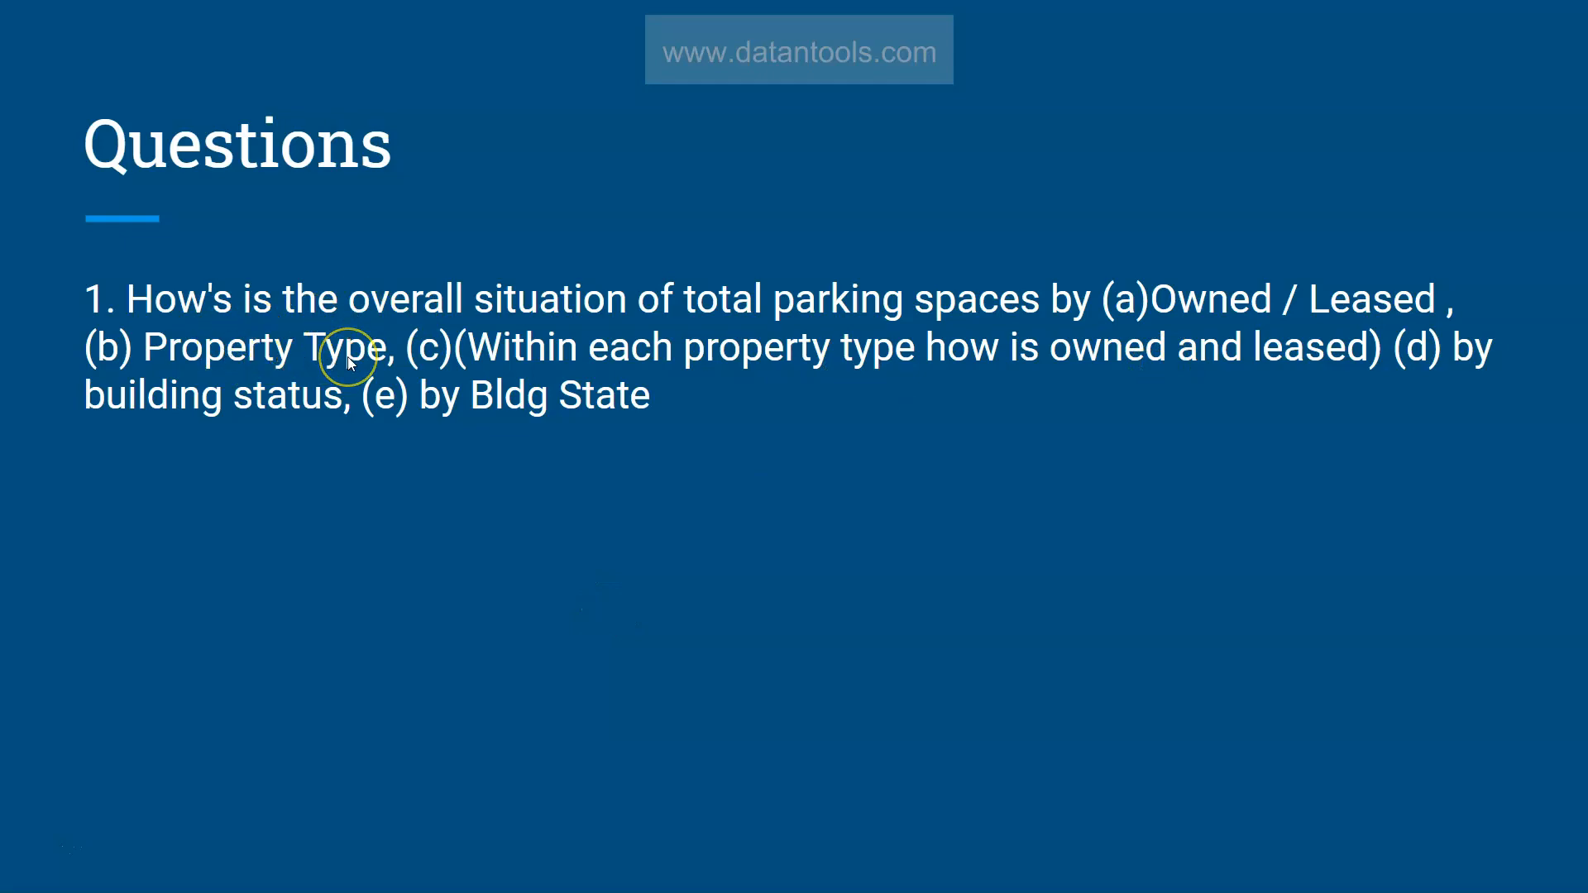
key(alt+Tab)
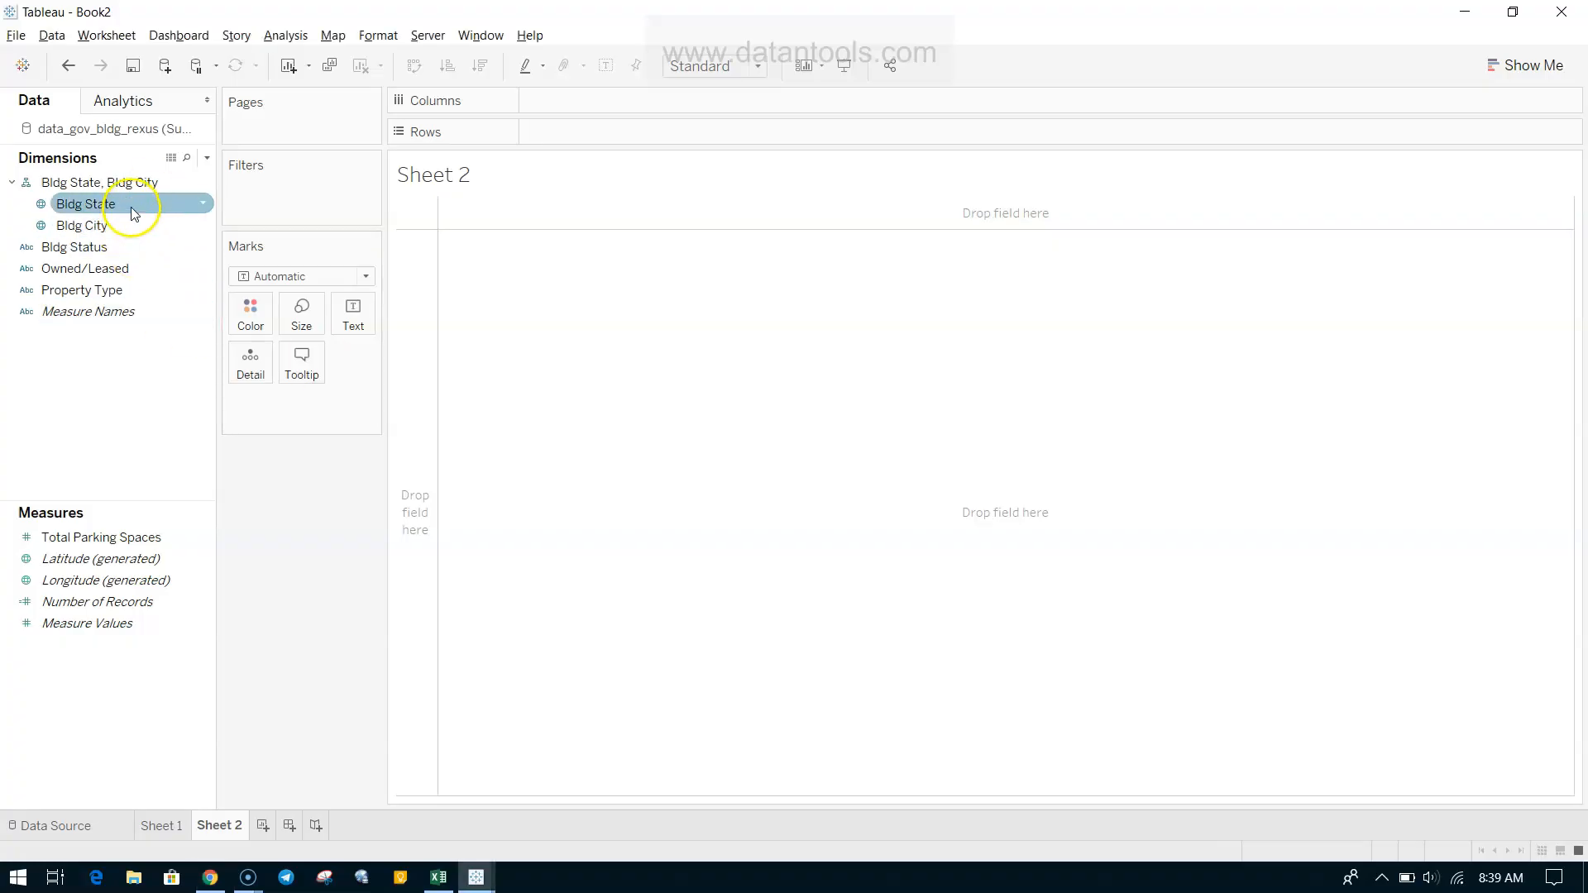
drag(134, 288, 576, 131)
drag(142, 547, 598, 108)
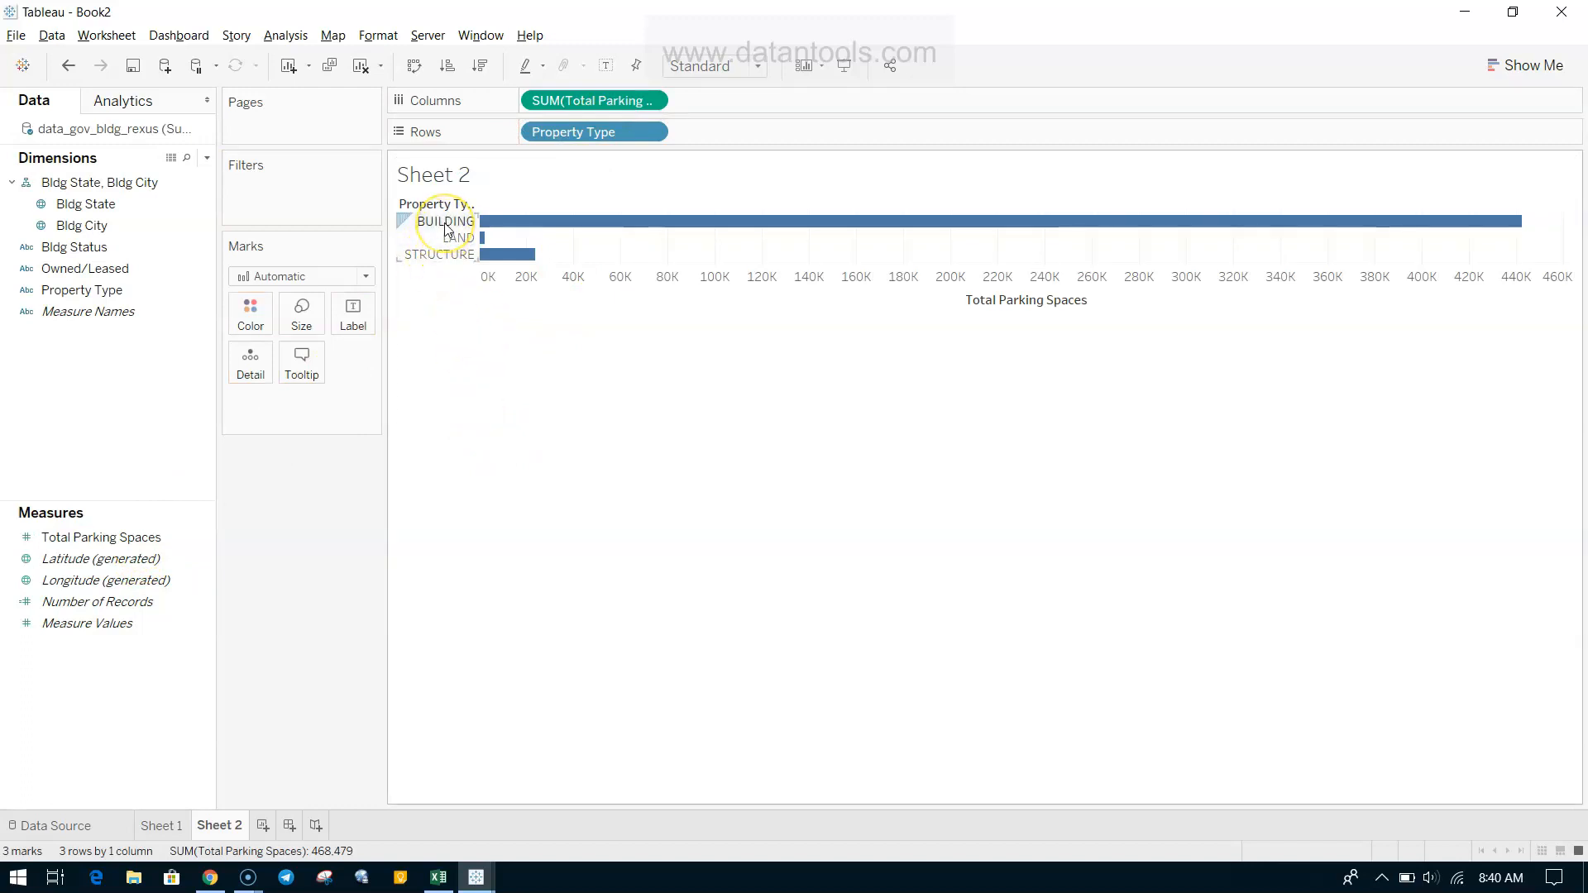
Step: Inspect the property type bars and change the aggregation of Total Parking Spaces on Columns to Average
mouse_move(524, 221)
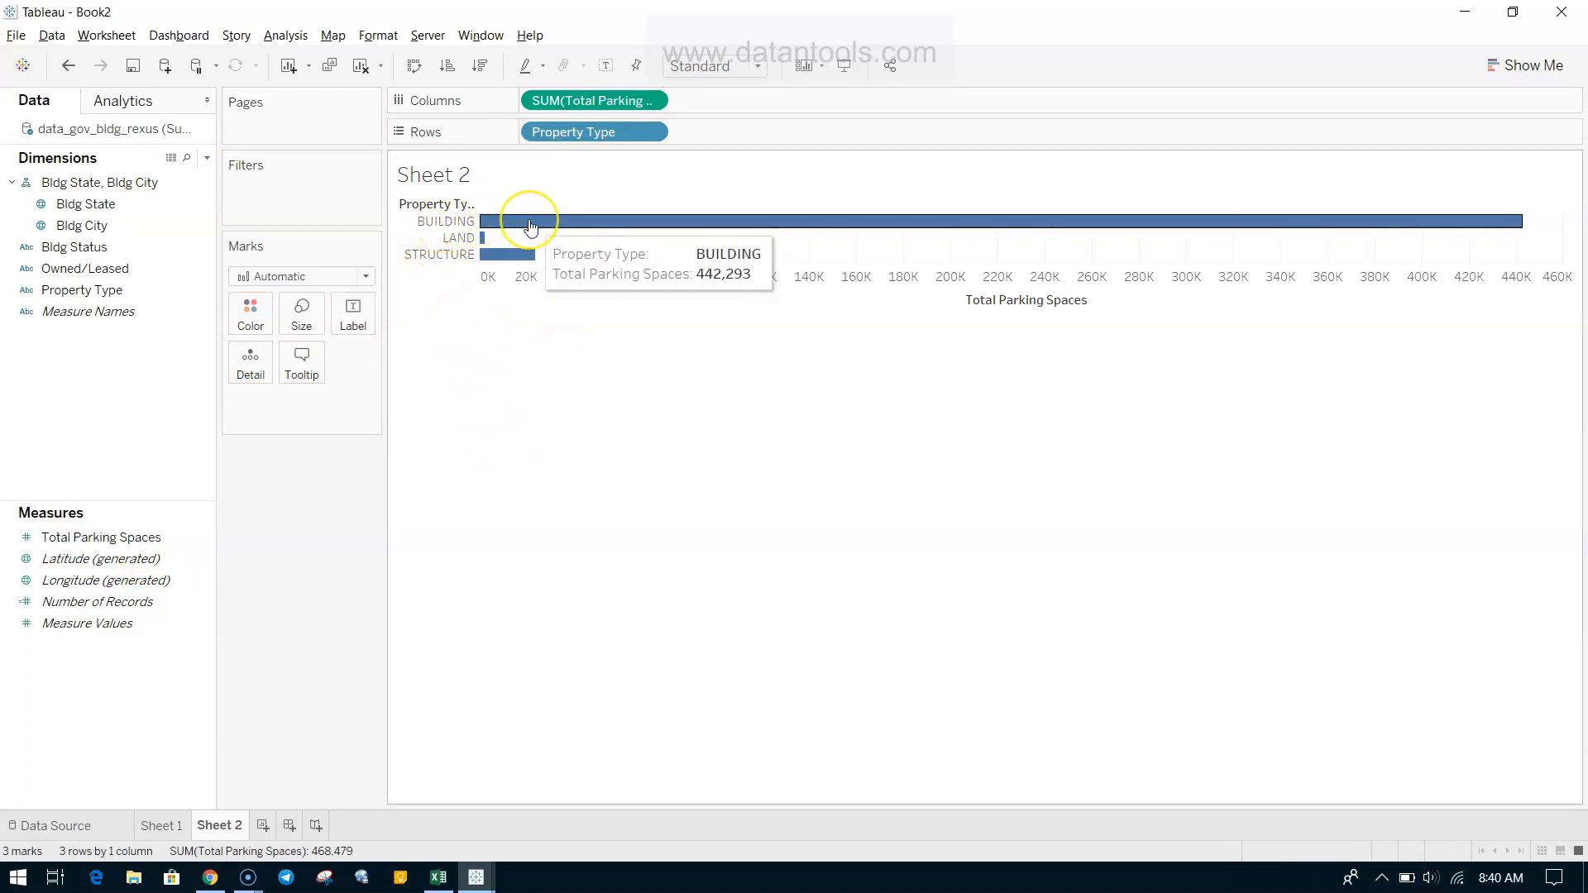
mouse_move(484, 245)
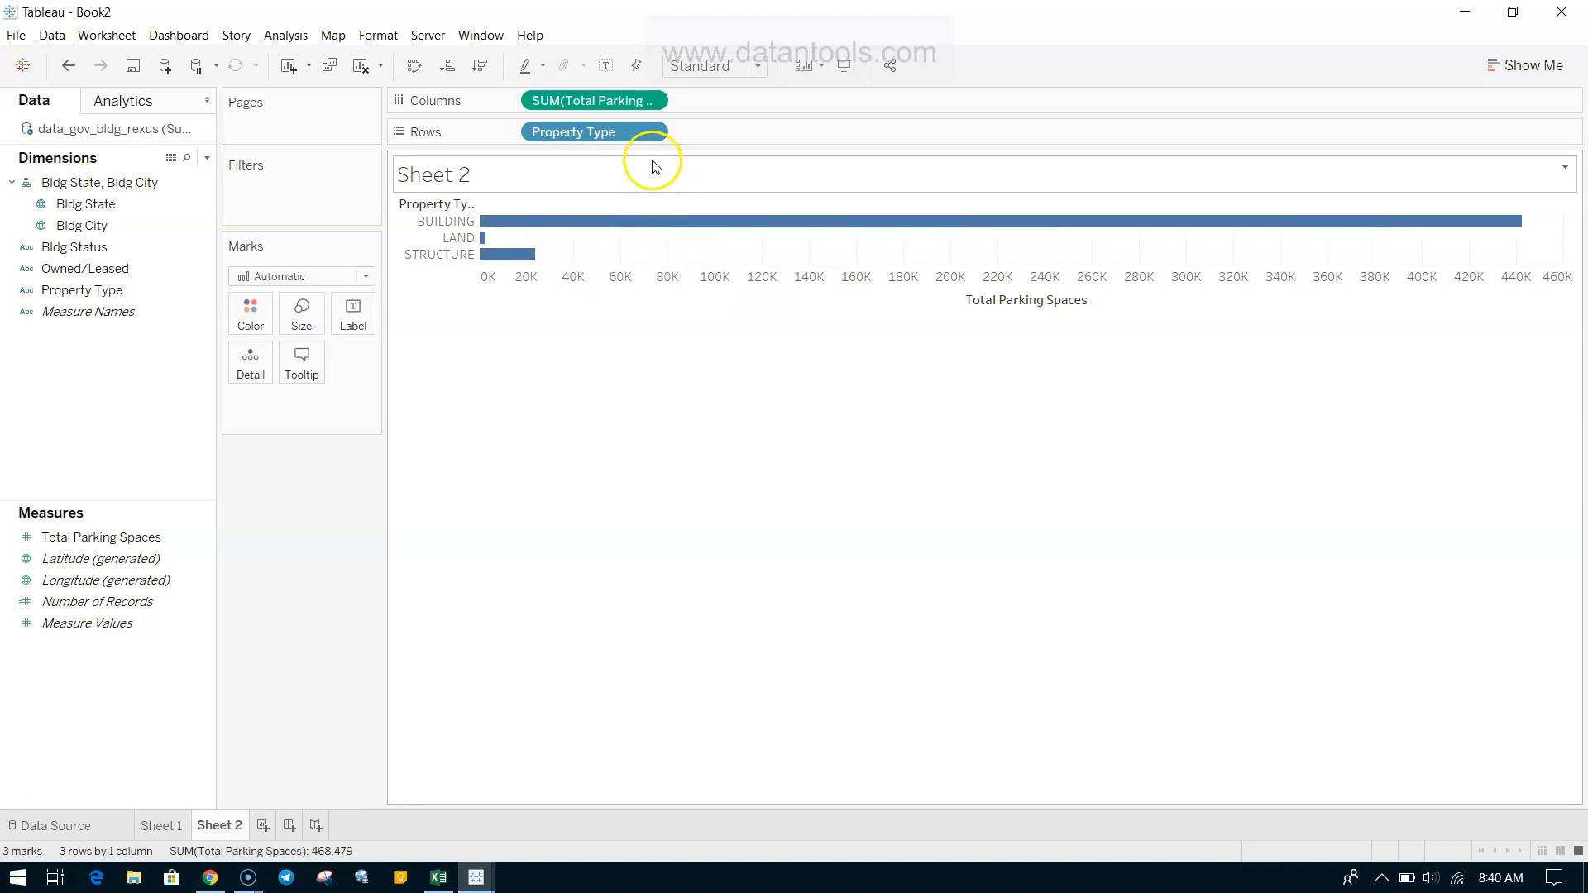
click(651, 100)
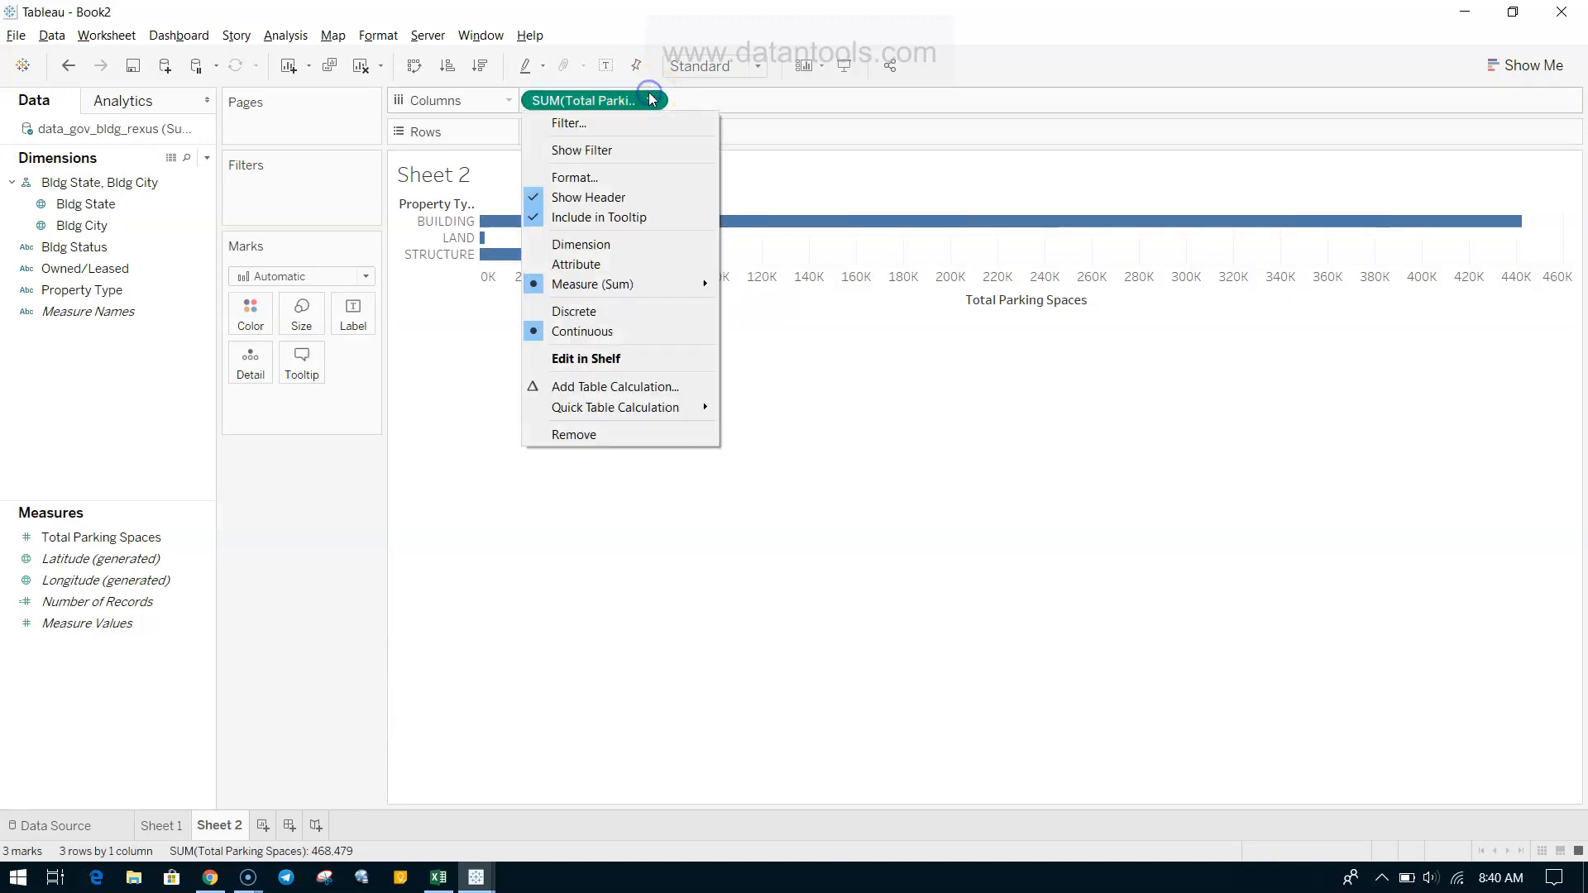
mouse_move(701, 287)
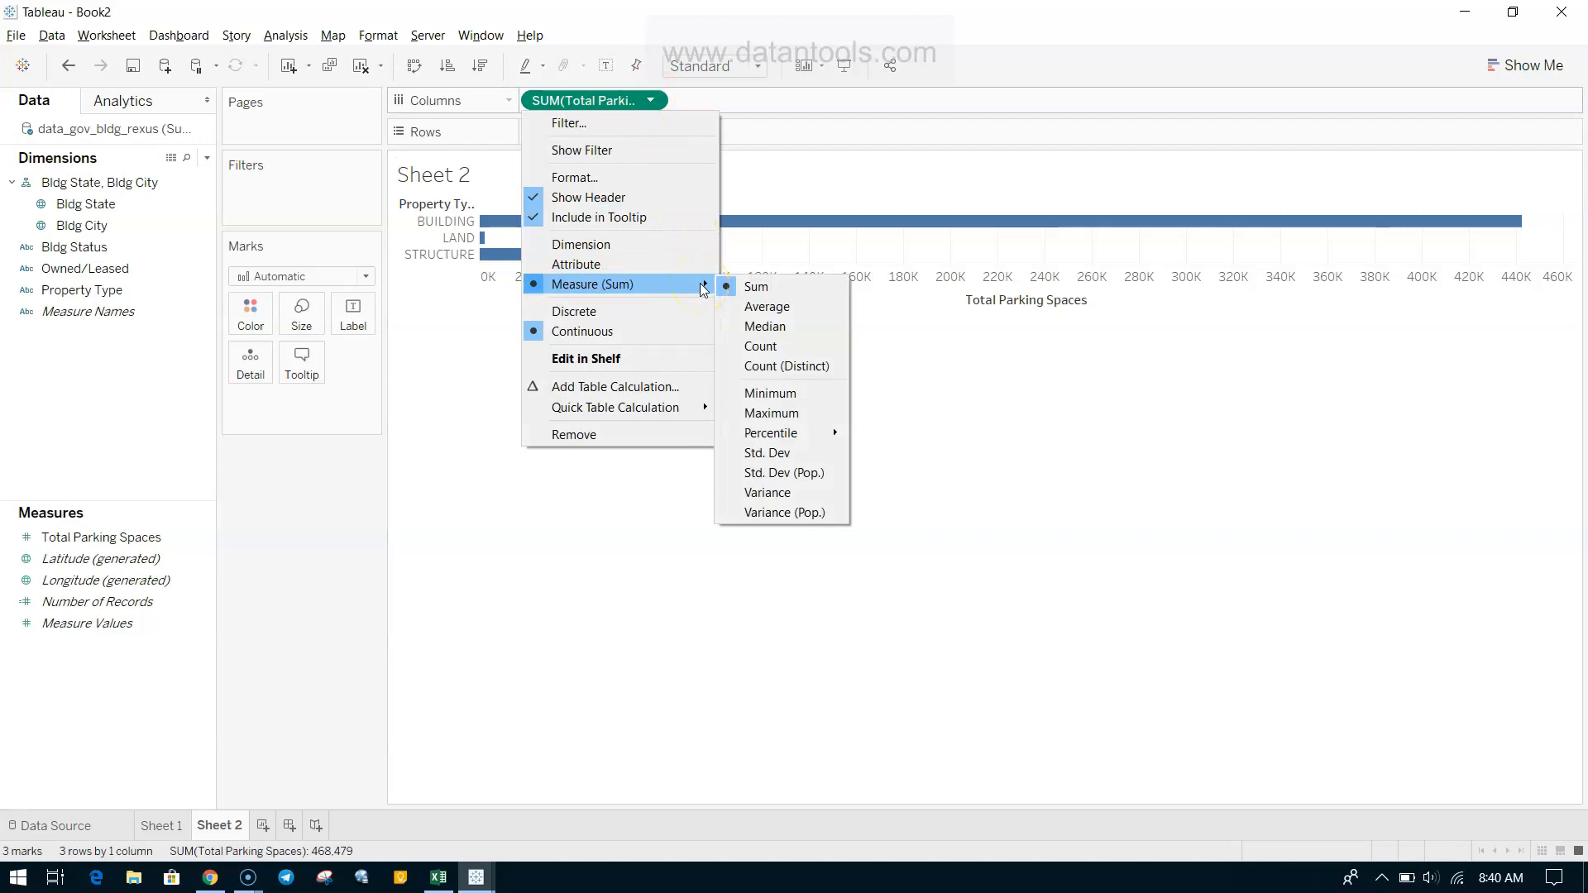
click(763, 307)
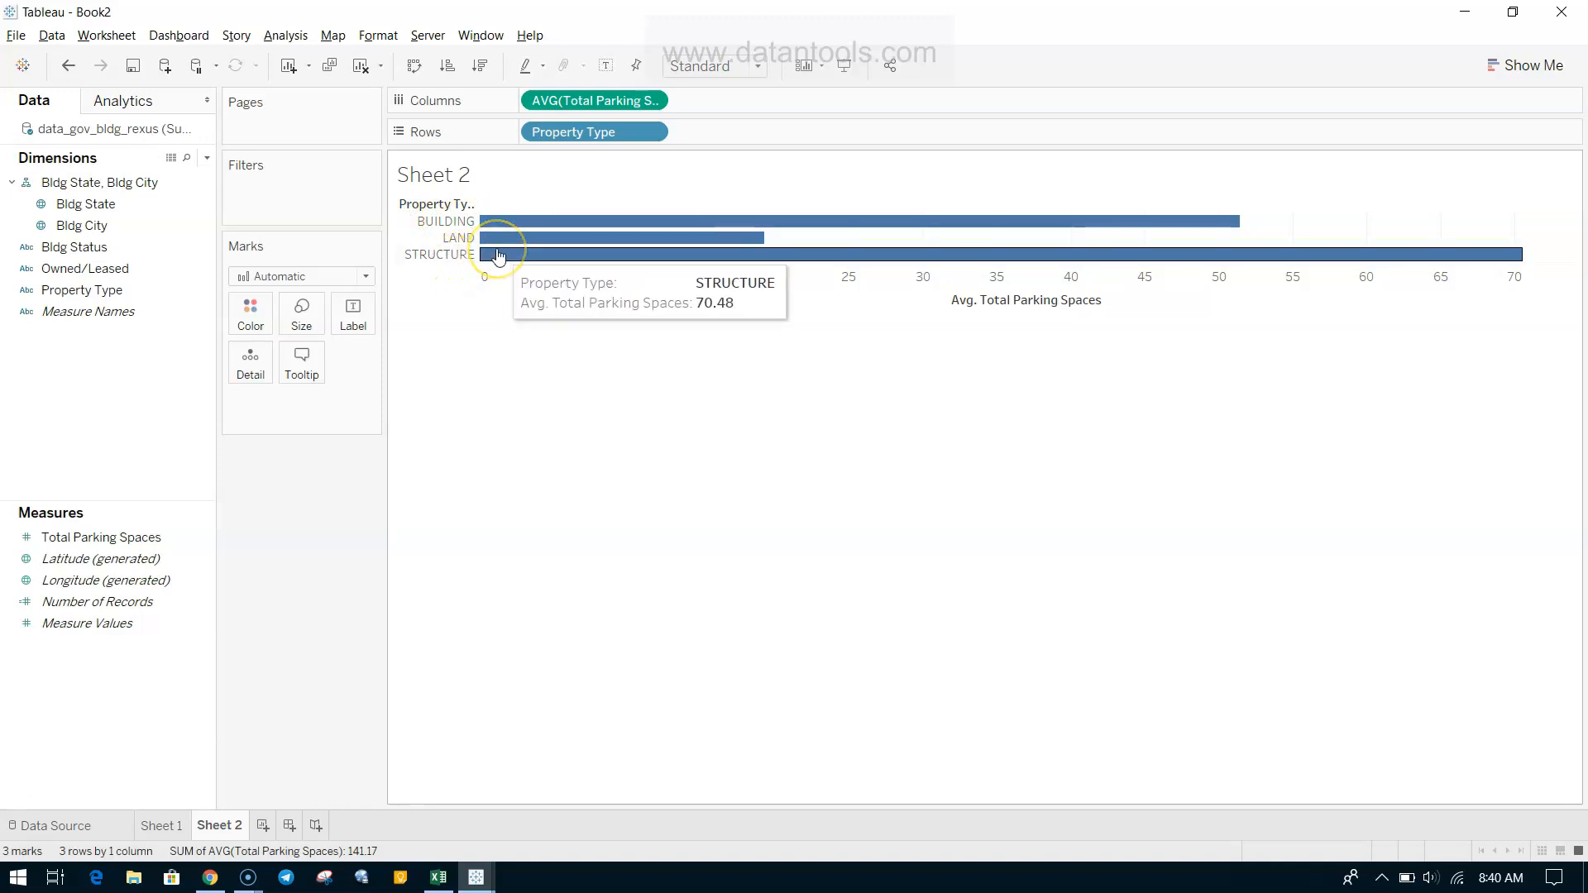
click(467, 229)
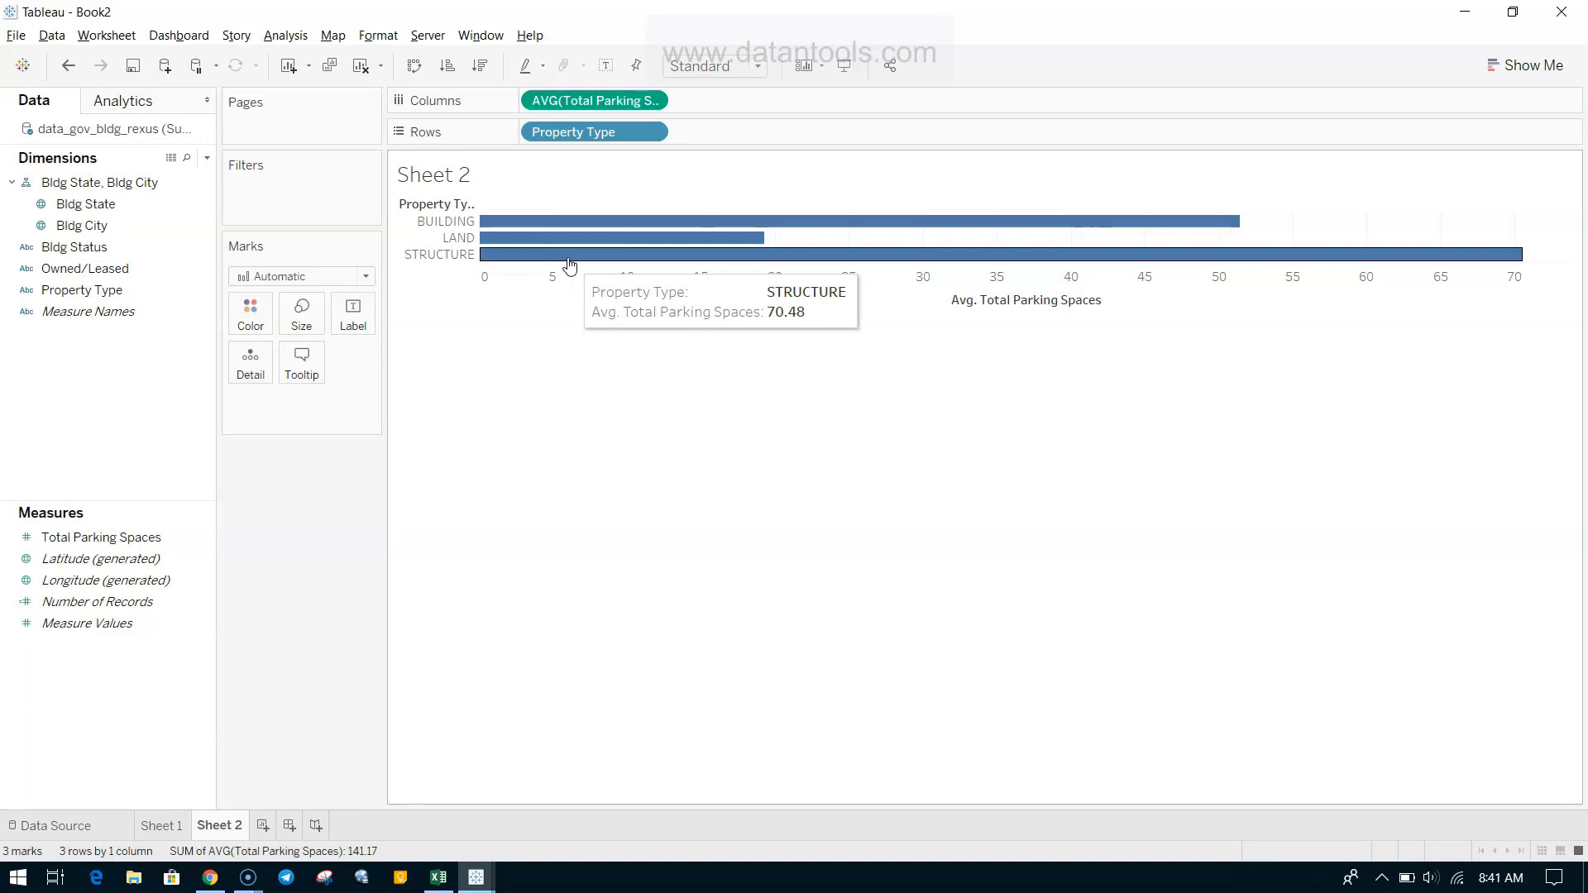
click(651, 100)
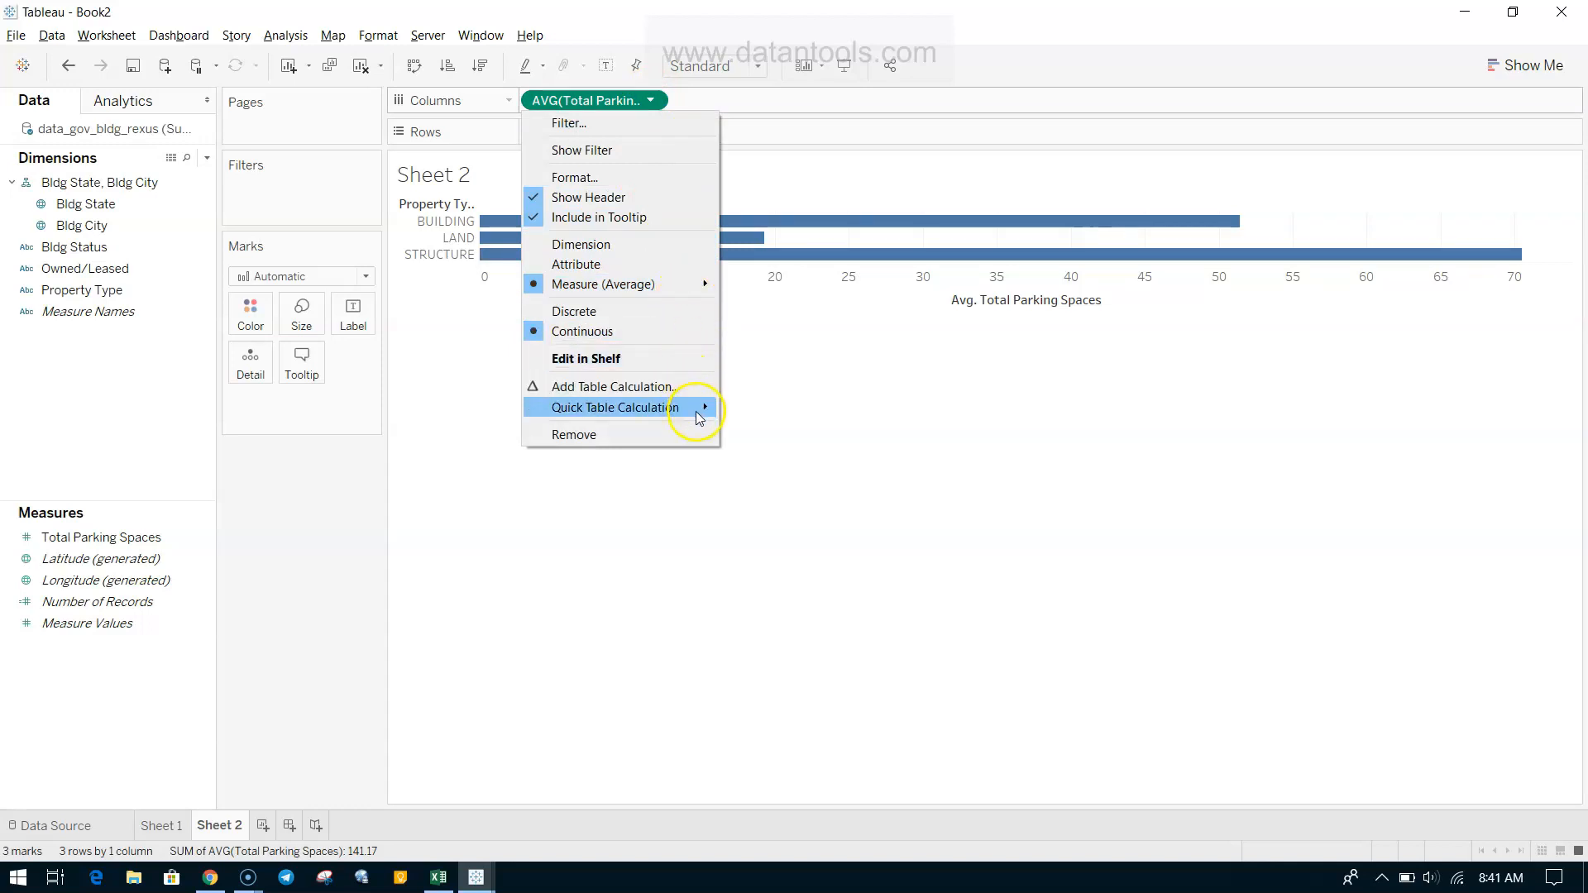
mouse_move(697, 411)
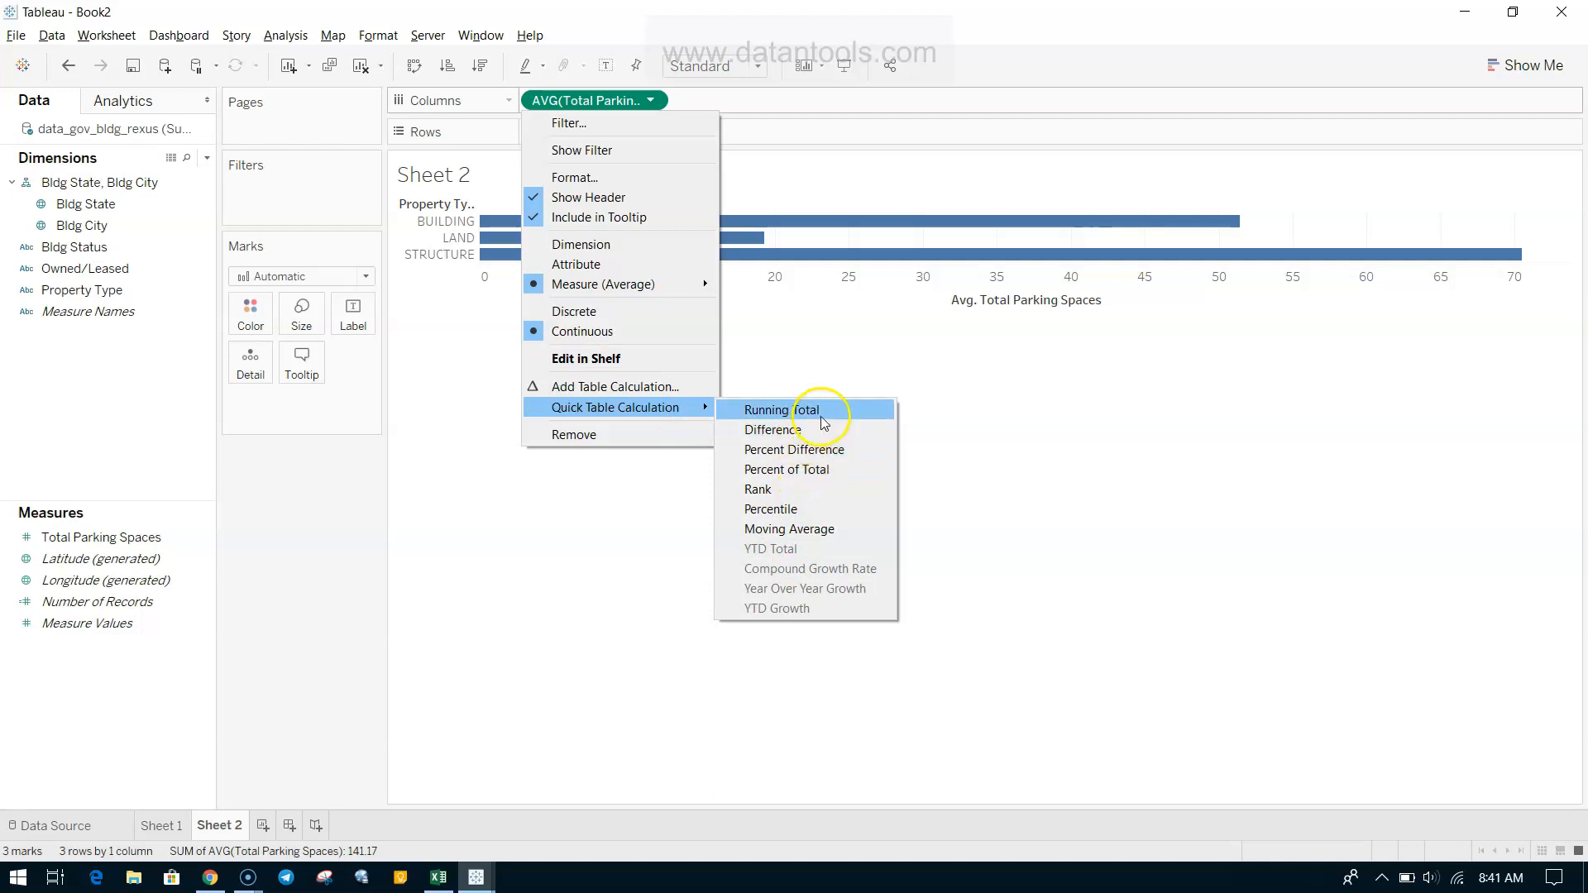
click(678, 554)
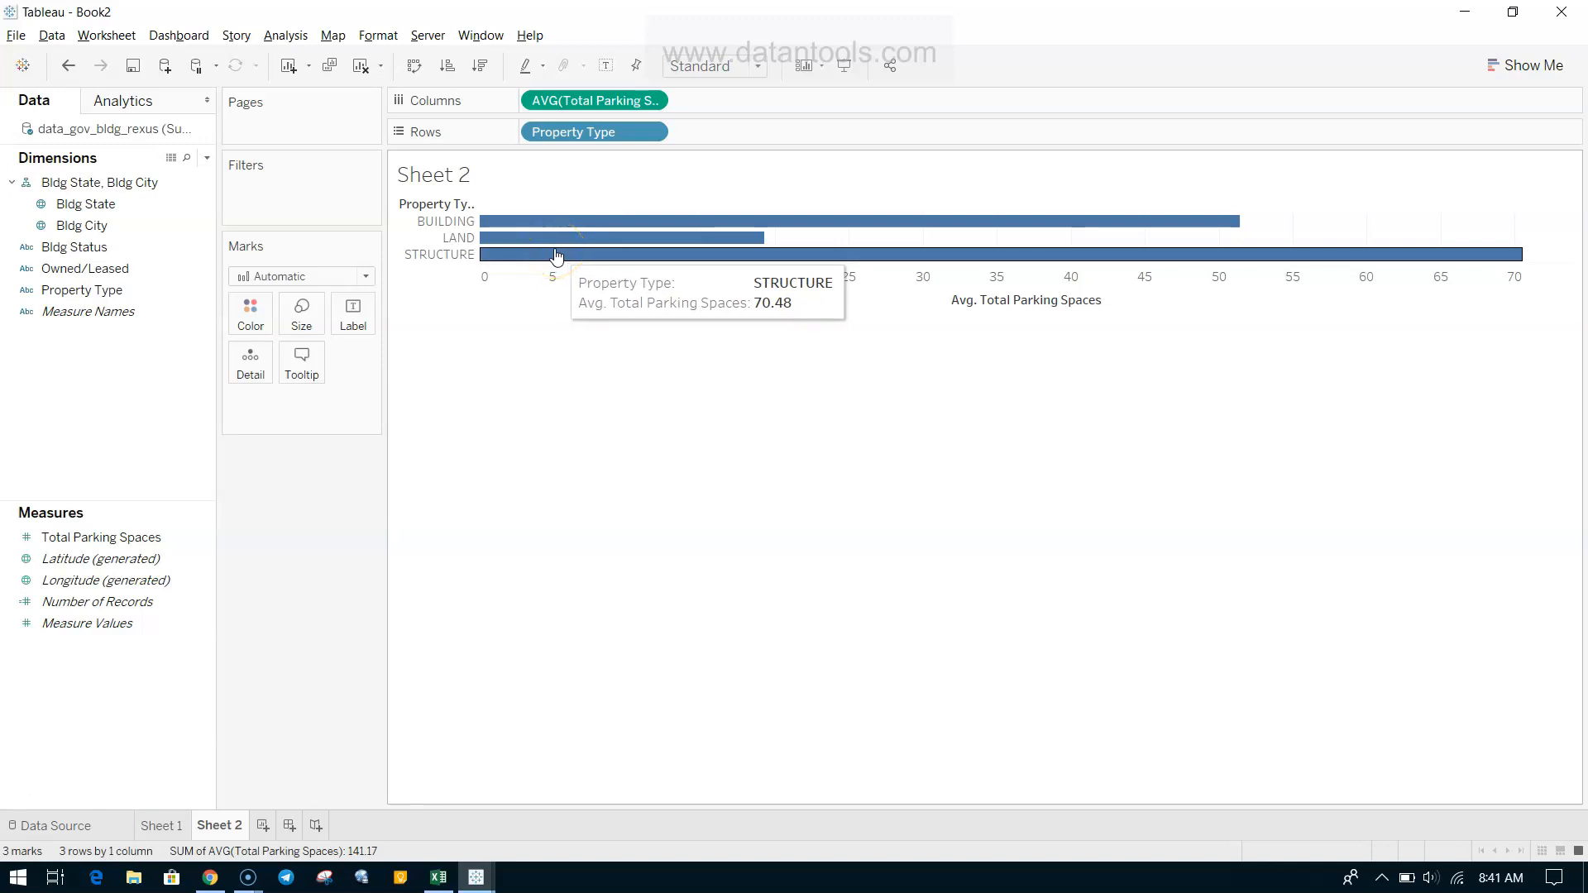
Step: Change the aggregation of Total Parking Spaces to Count and inspect the BUILDING bar
click(652, 101)
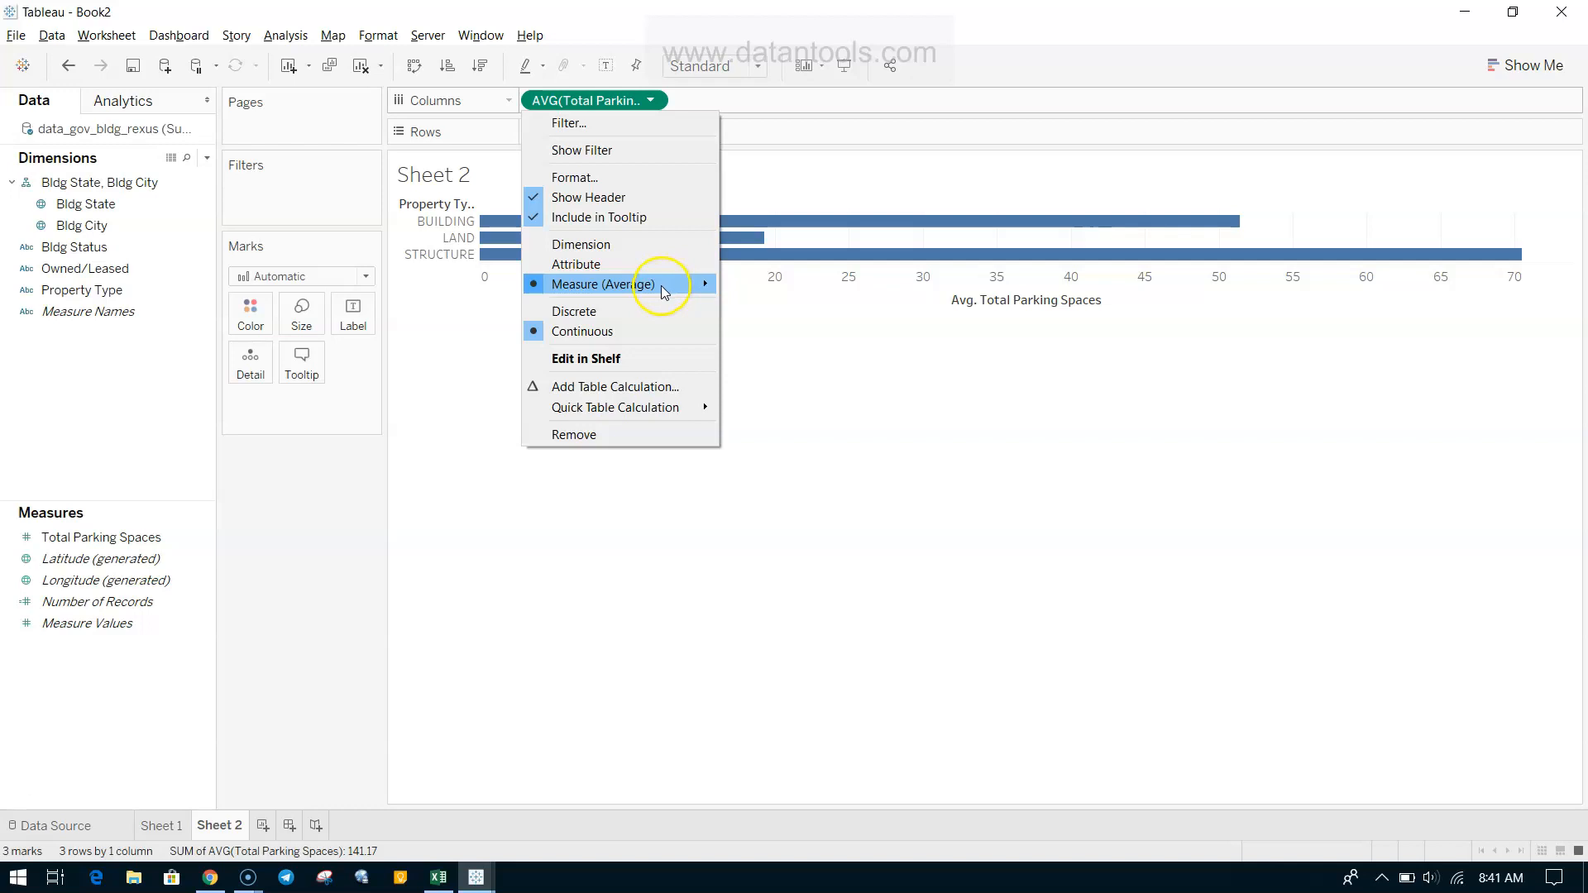
mouse_move(662, 285)
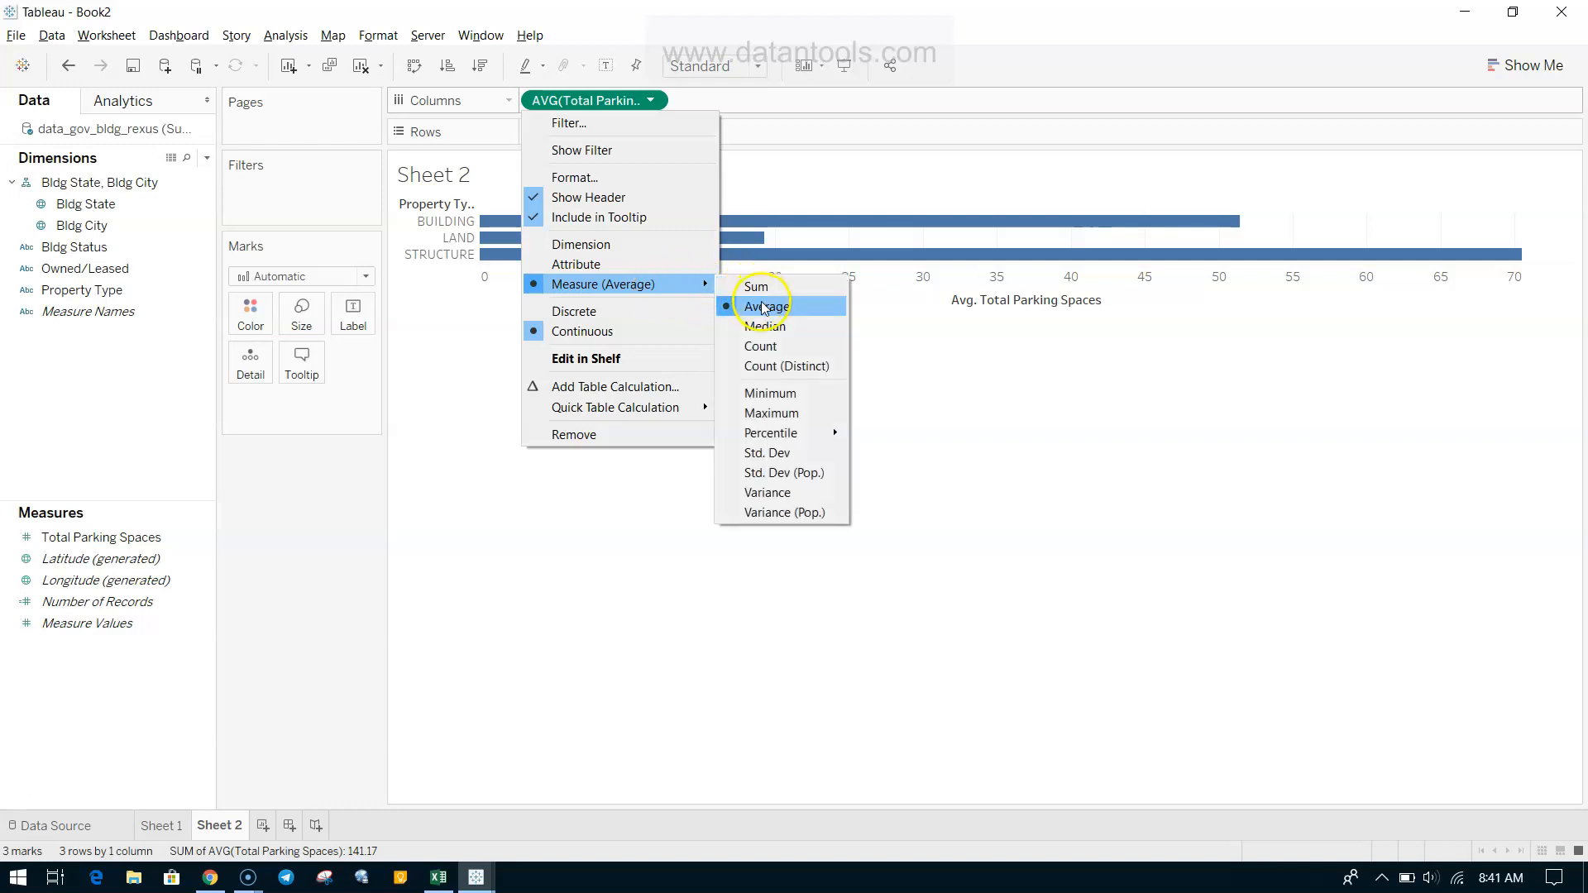
click(801, 358)
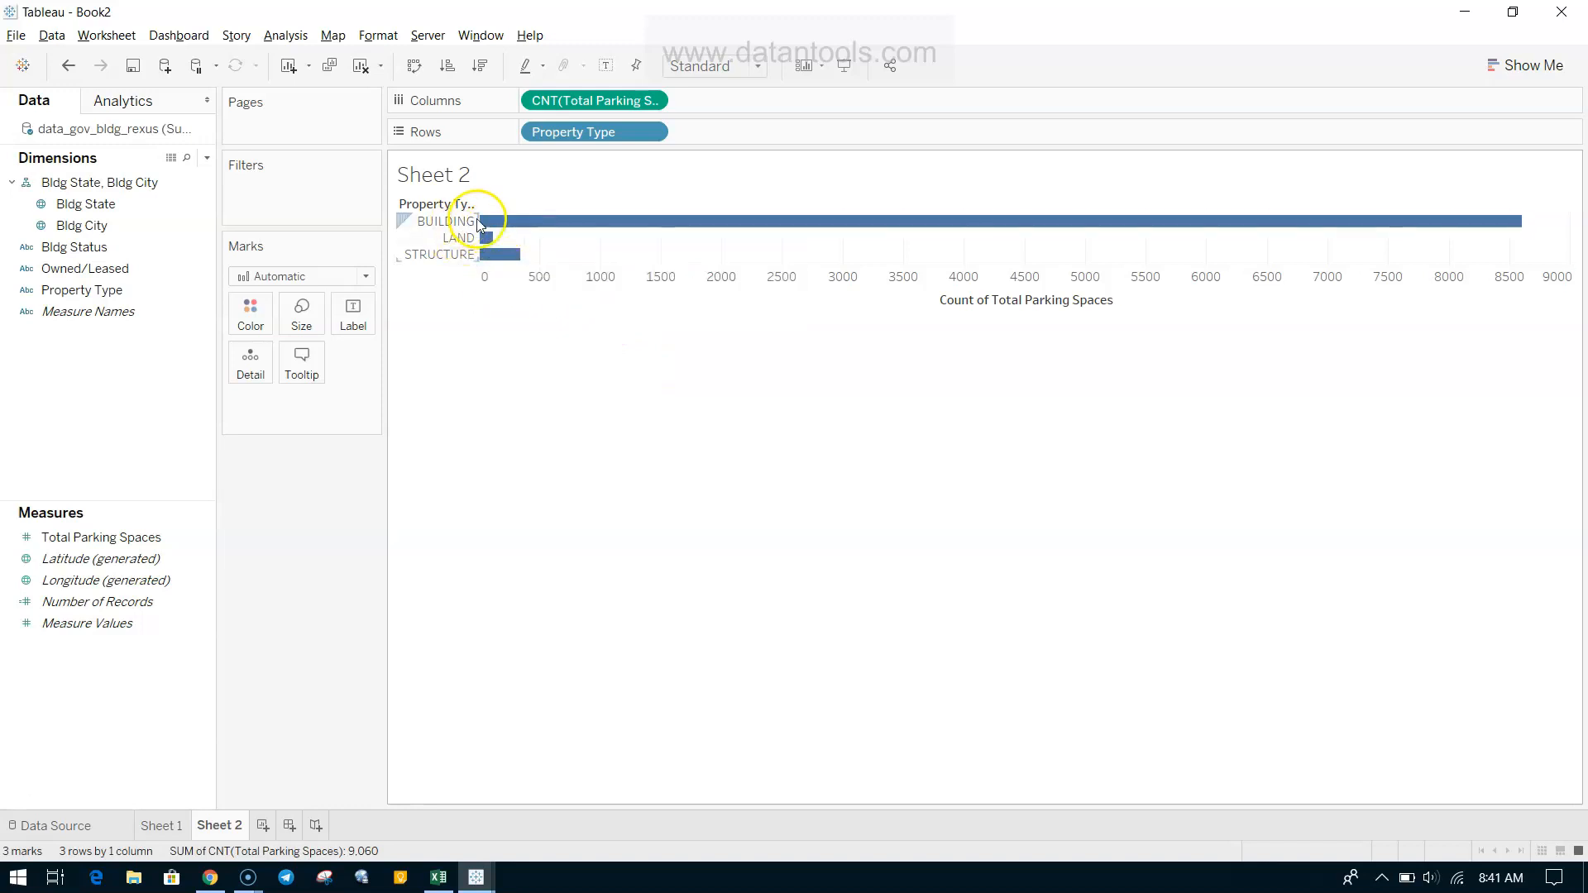
mouse_move(493, 224)
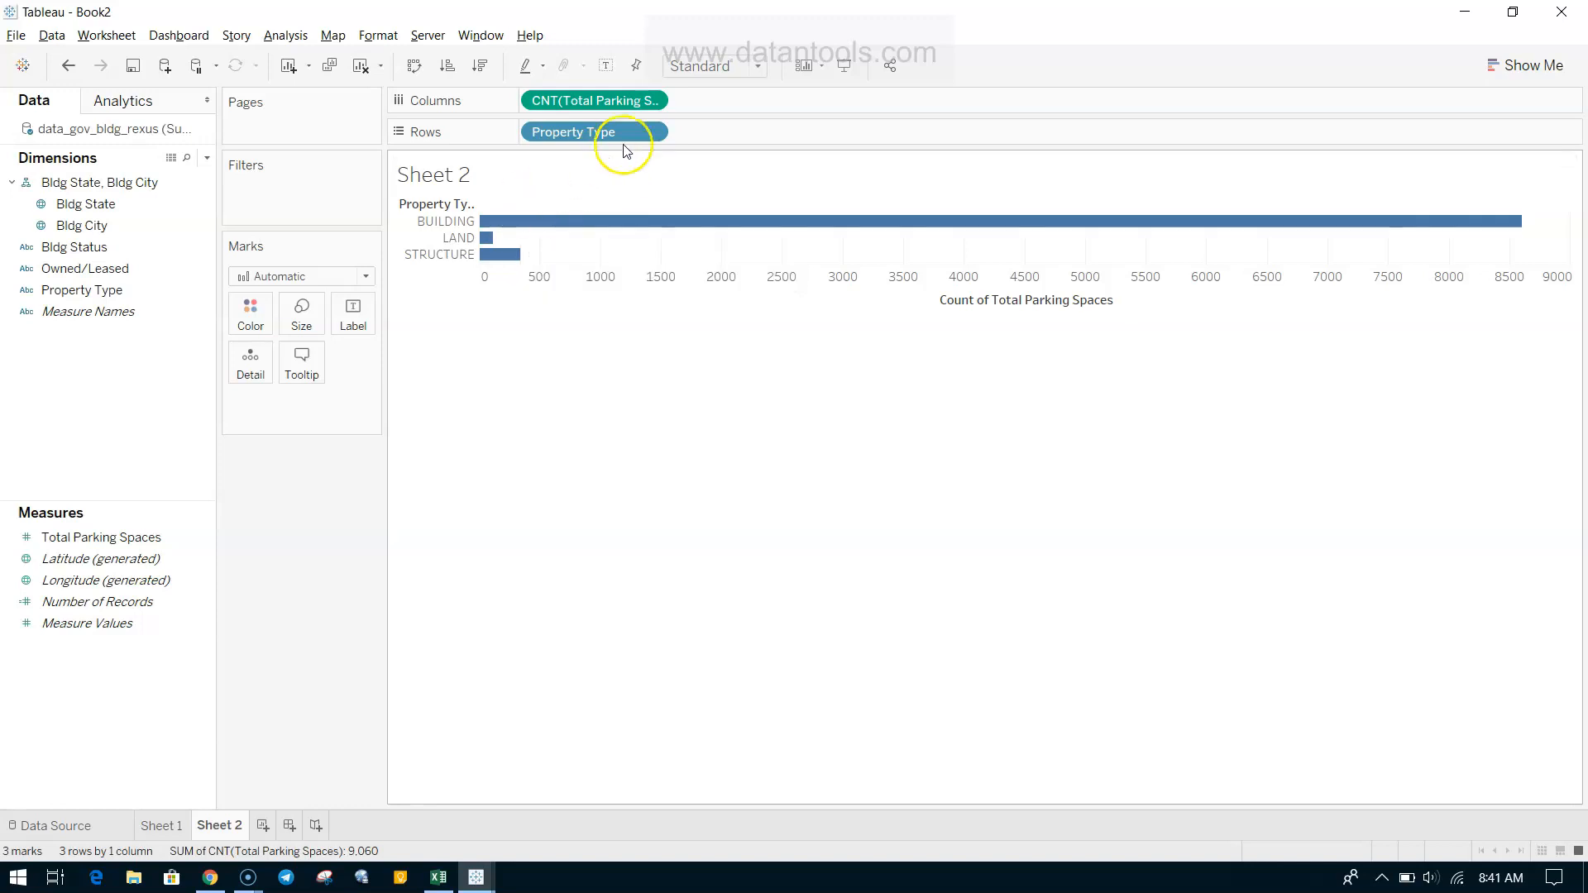
Step: Set the aggregation of Total Parking Spaces to Count (Distinct) and compare the BUILDING and STRUCTURE bars
click(654, 100)
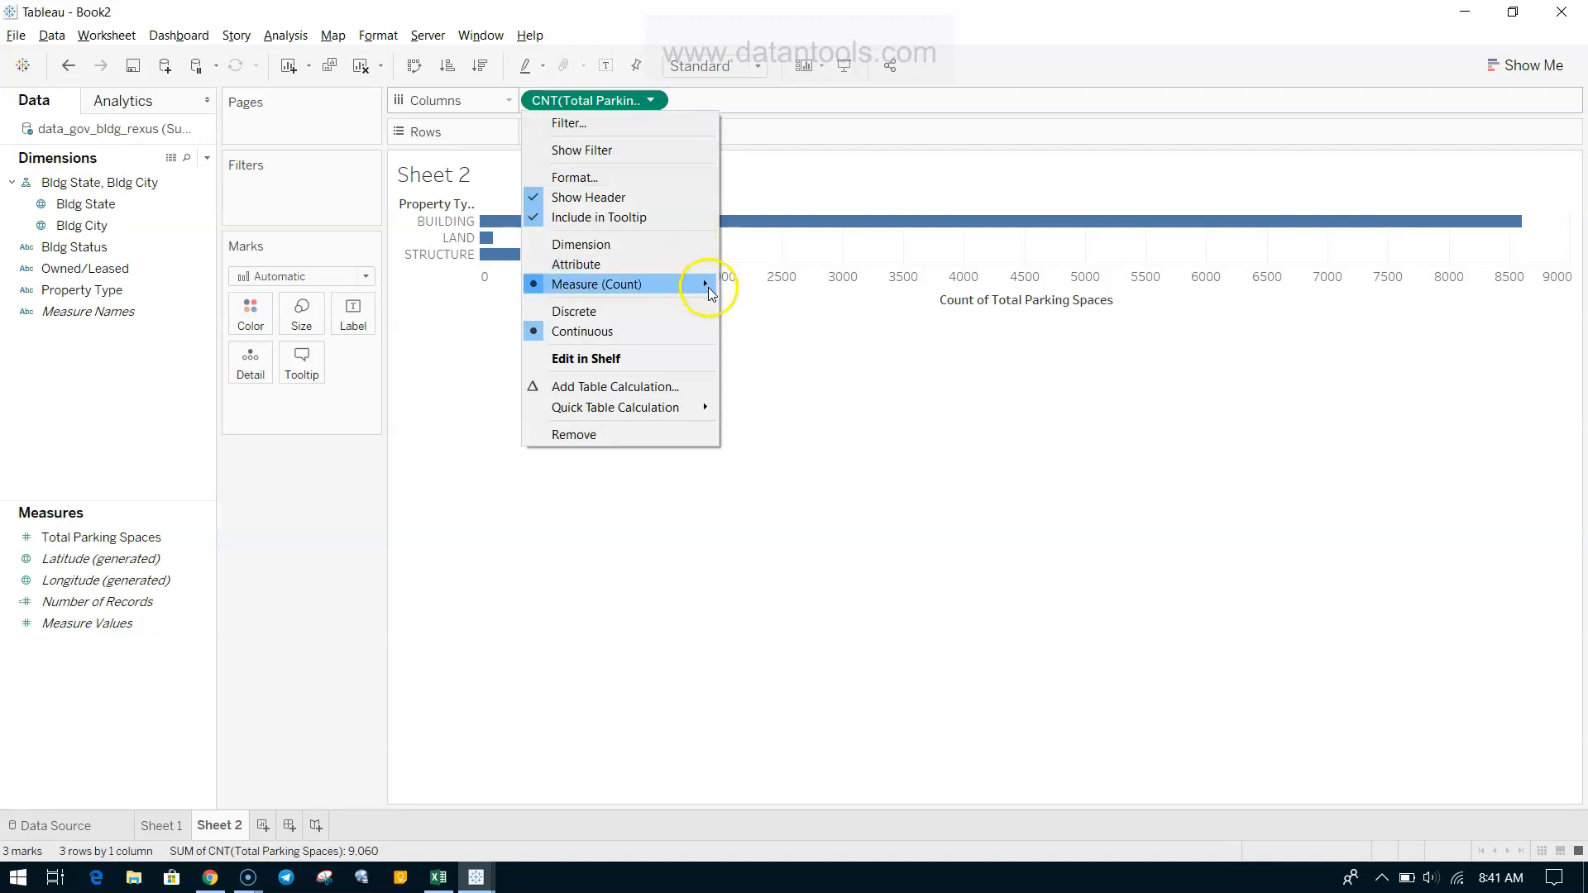
click(800, 364)
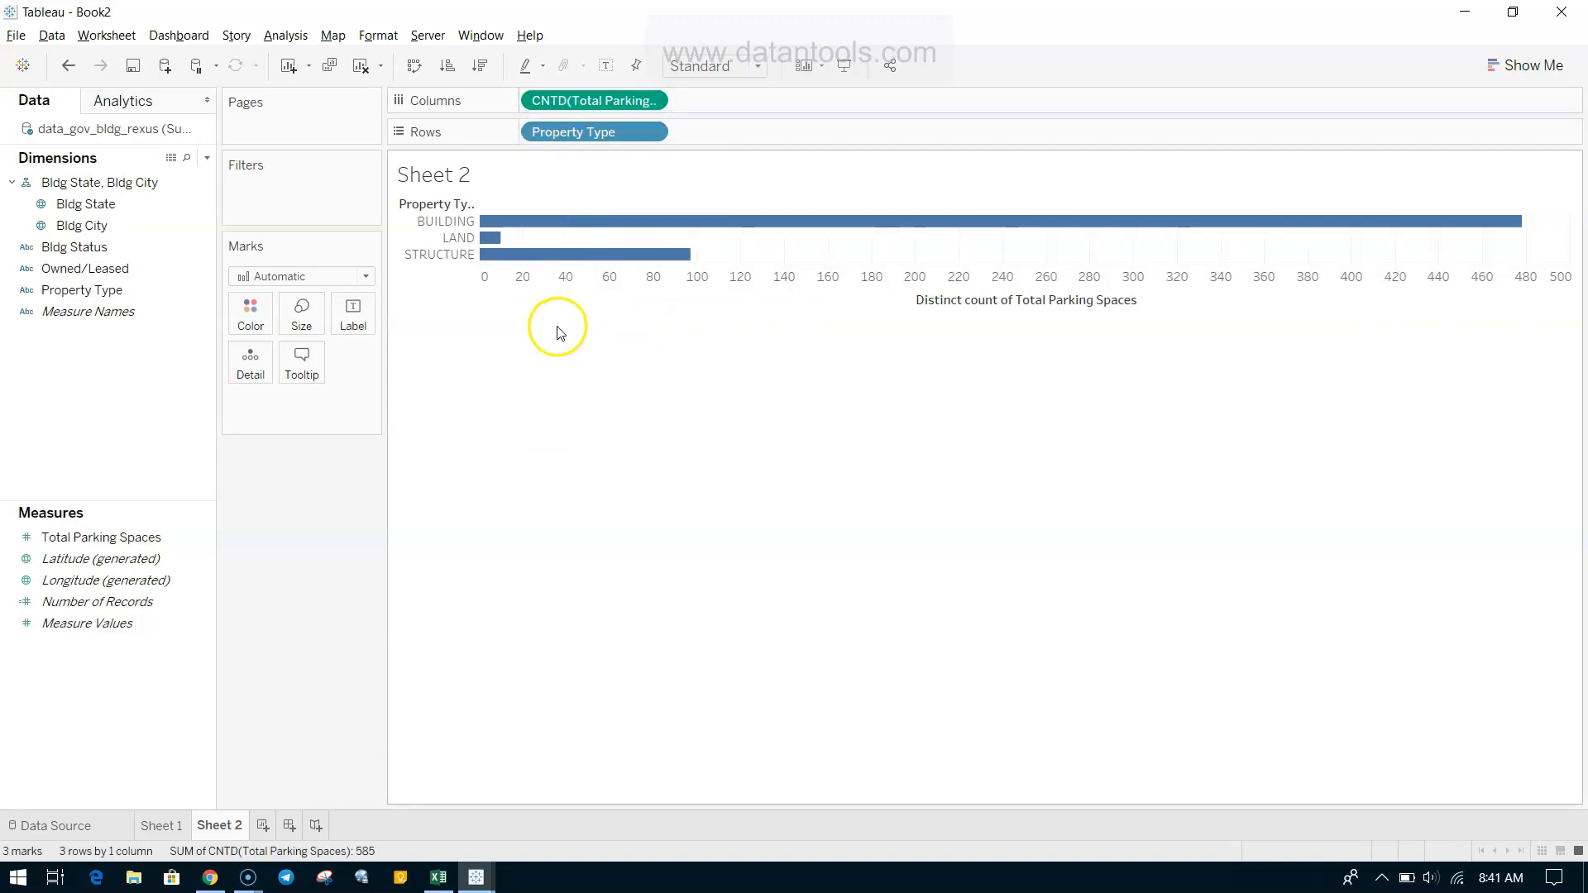
mouse_move(728, 222)
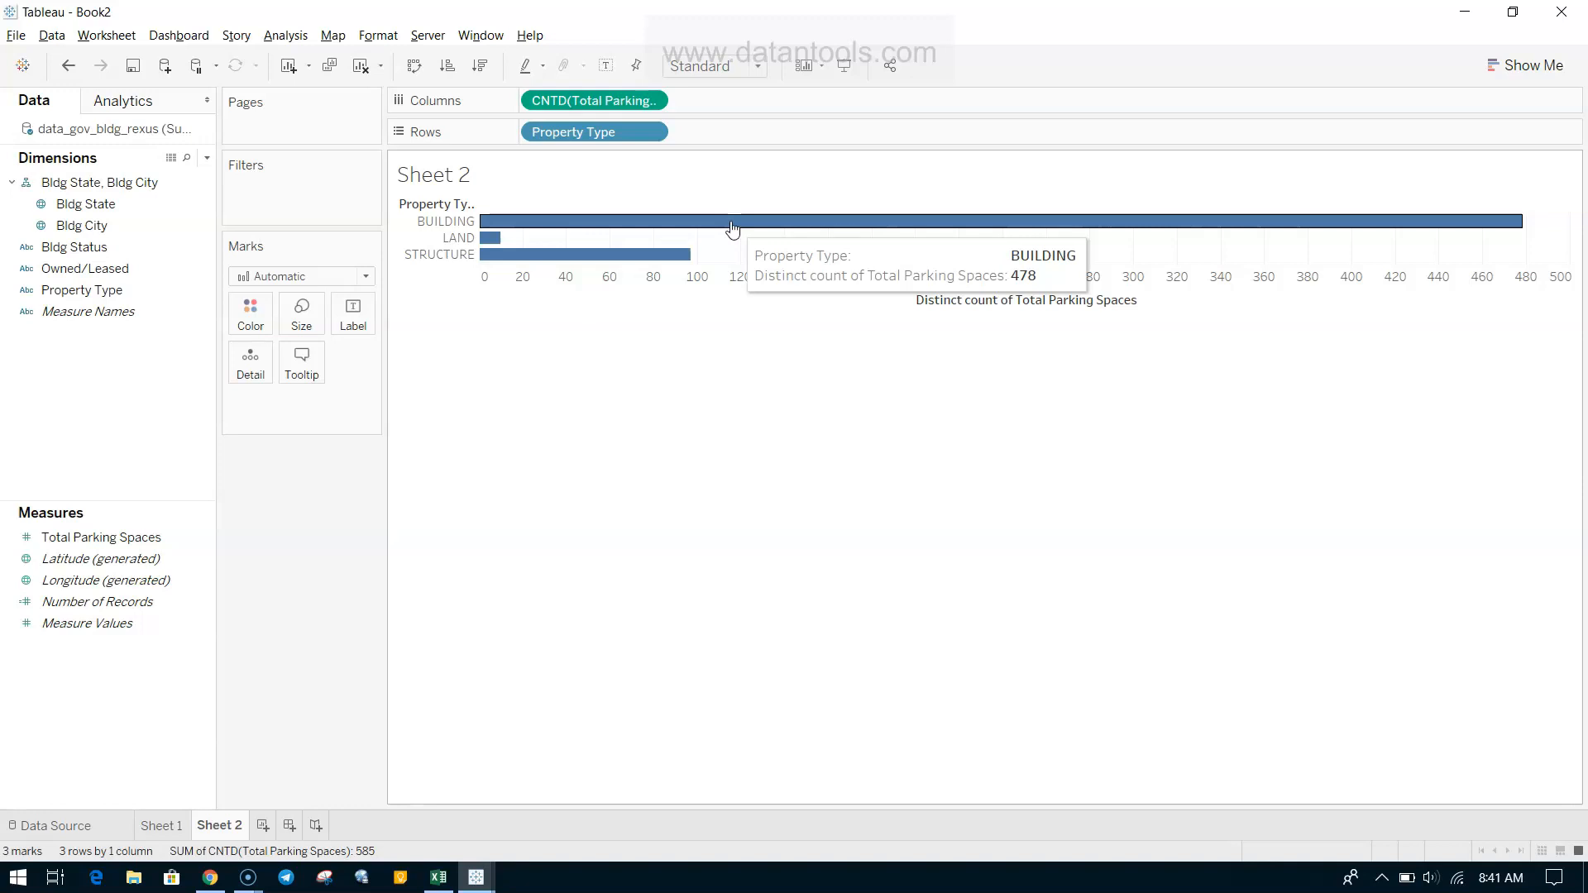
mouse_move(695, 255)
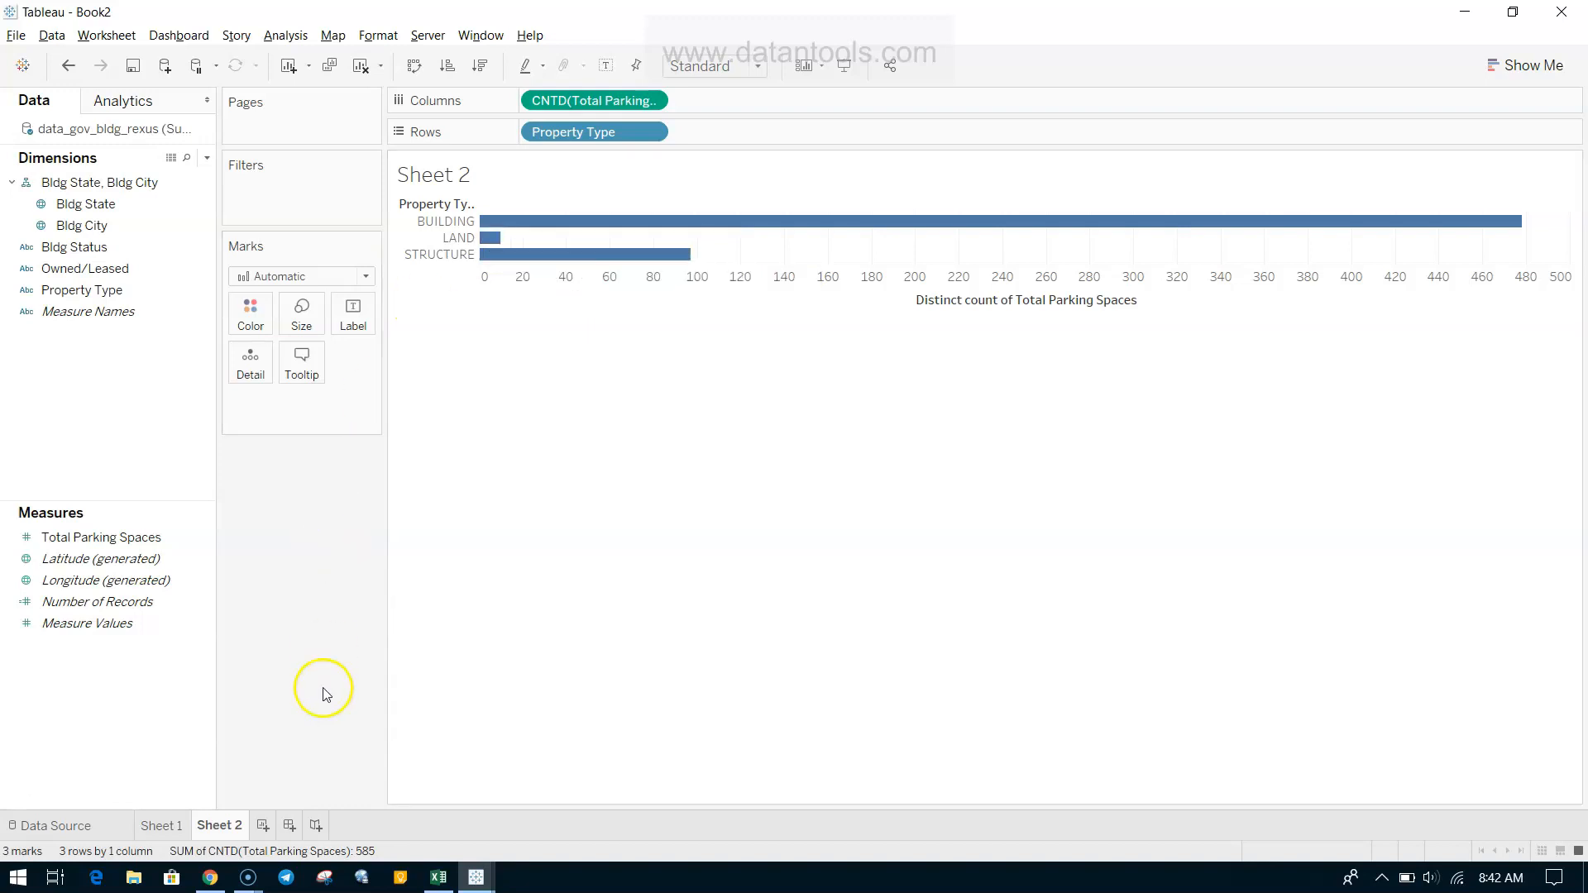
Step: Add an empty worksheet and duplicate Sheet 2 for the ownership breakdown within each property type
click(265, 825)
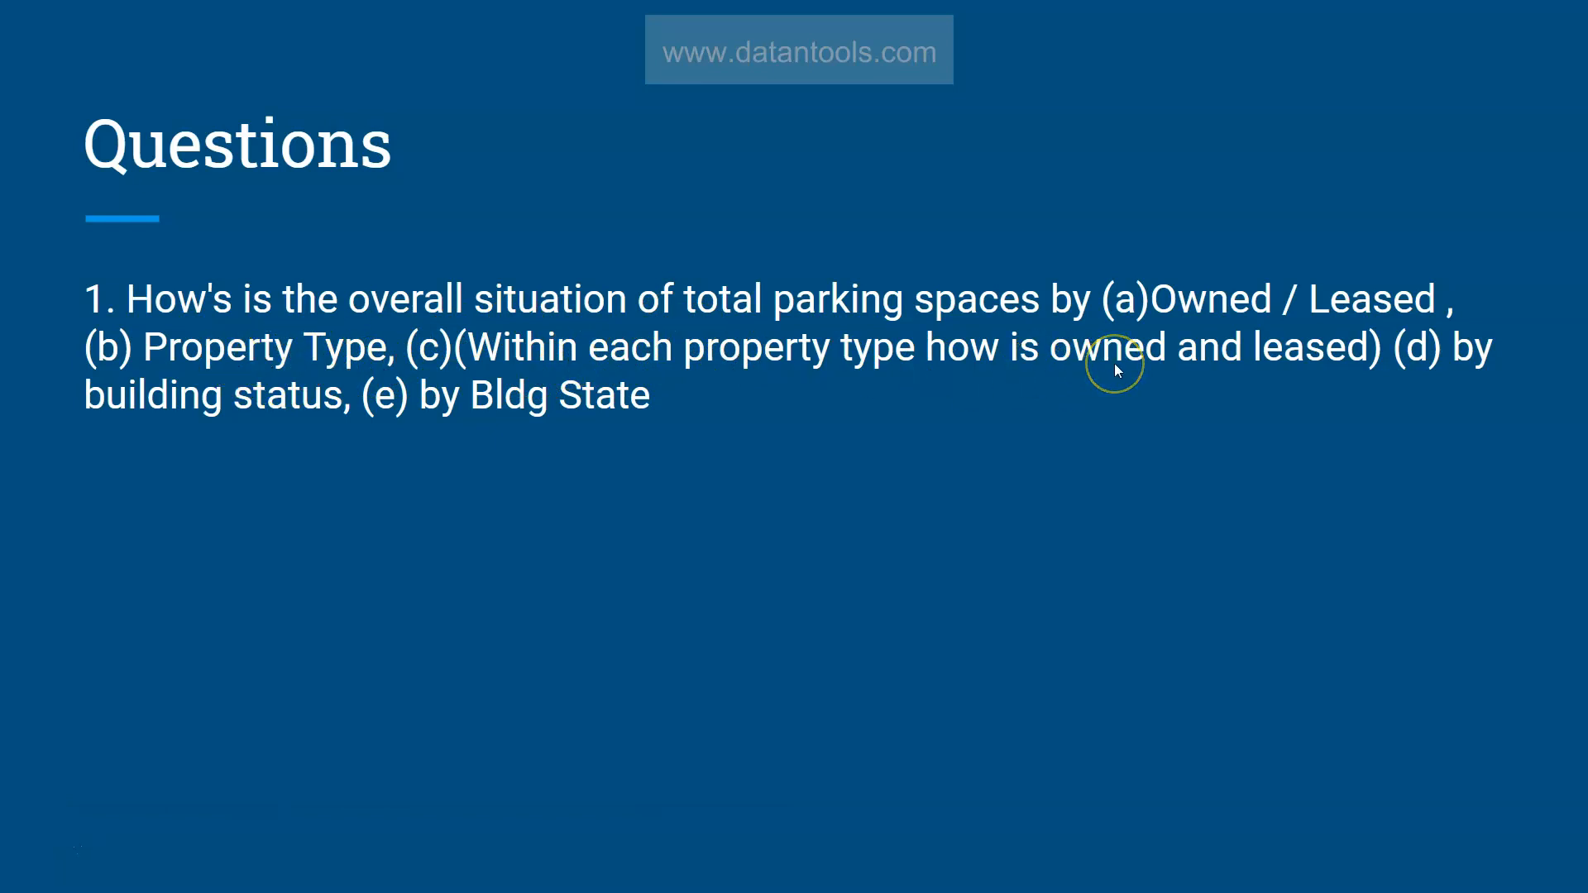
key(alt+Tab)
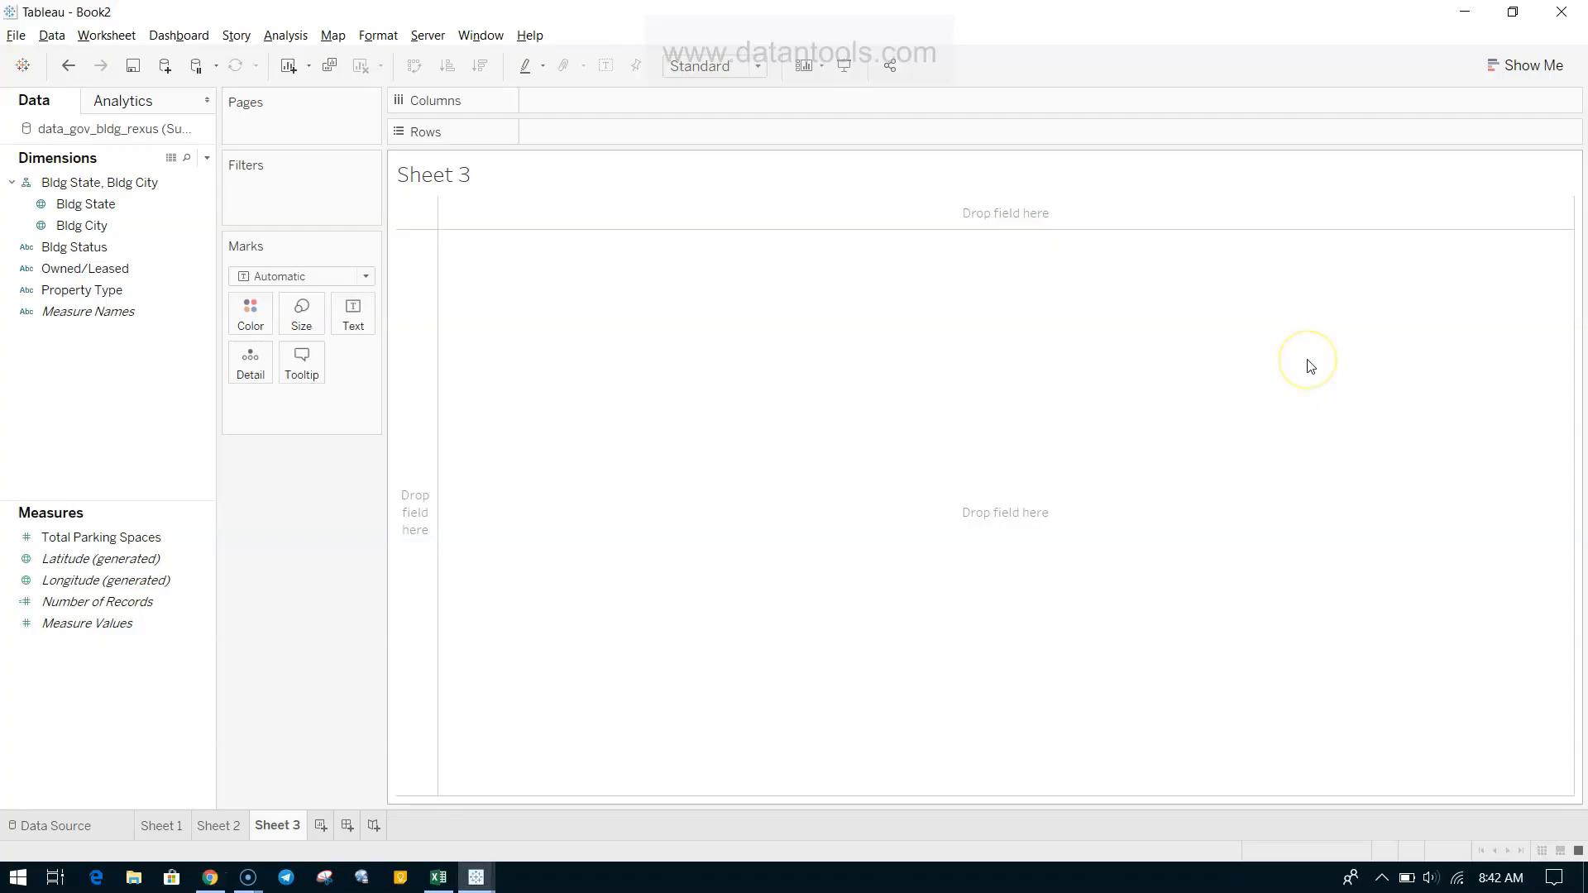
click(232, 828)
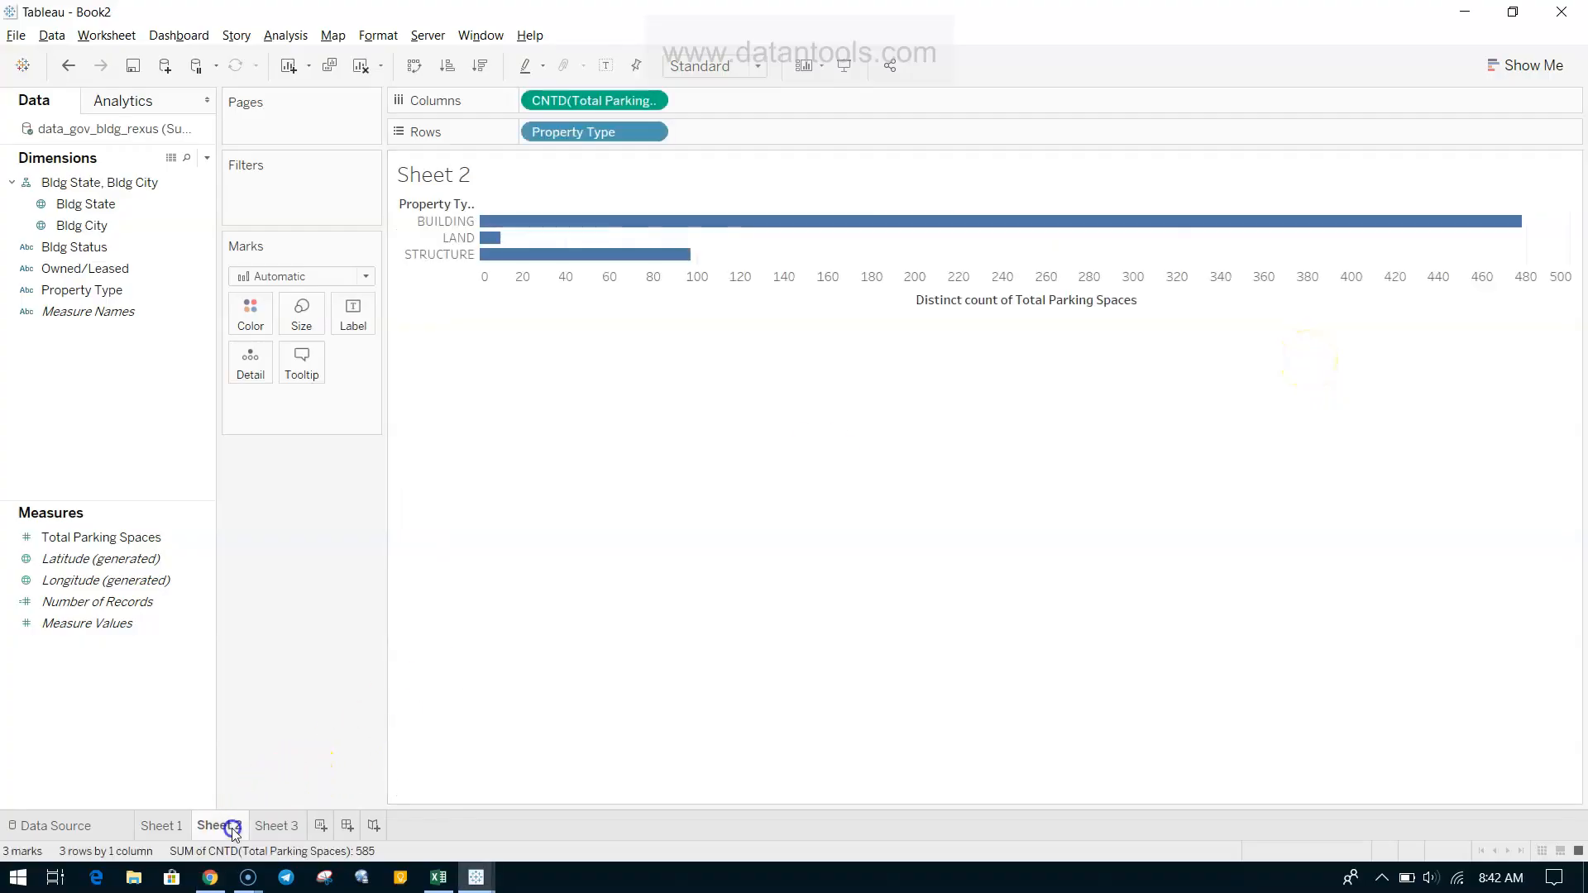
right_click(232, 831)
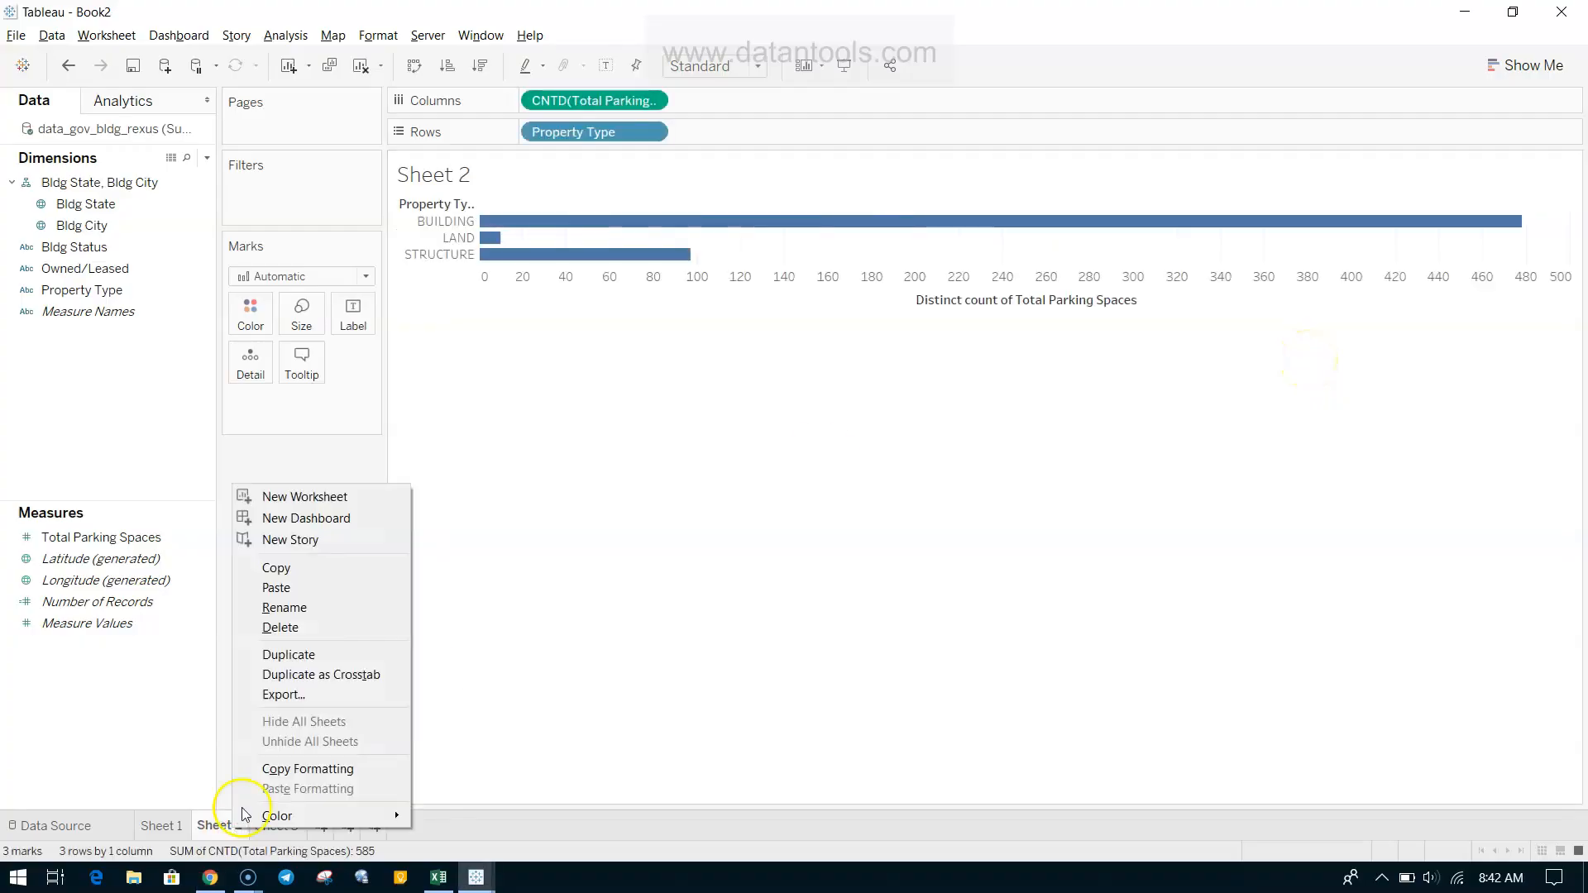
click(291, 654)
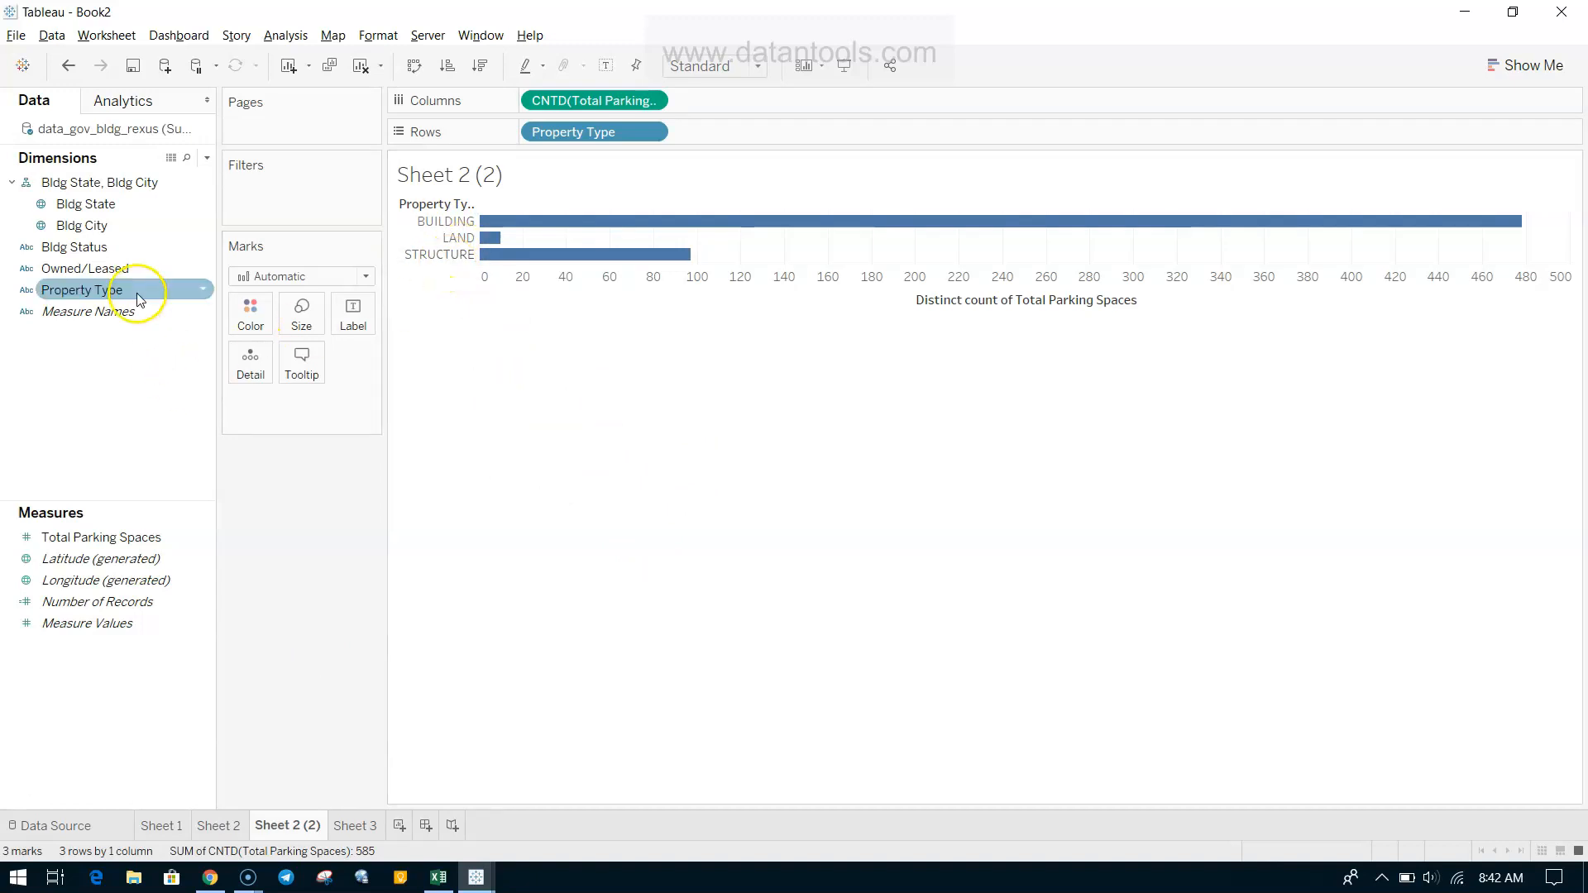
Step: Recheck the question slide and color the property type bars by Owned/Leased in the duplicated sheet
click(130, 266)
key(alt+Tab)
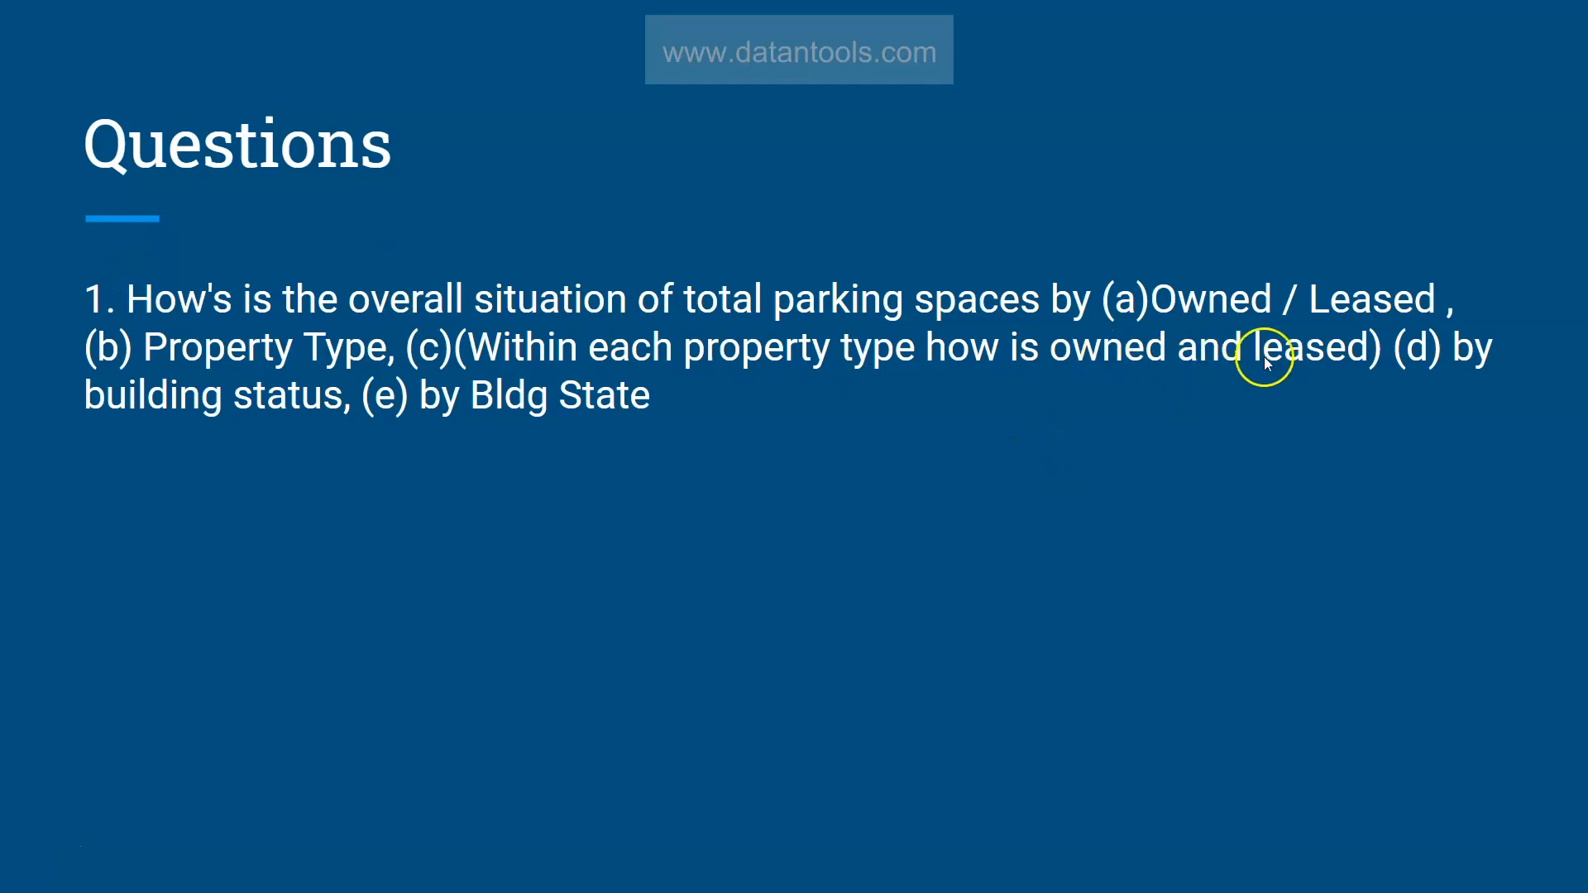
key(alt+Tab)
drag(126, 274, 598, 235)
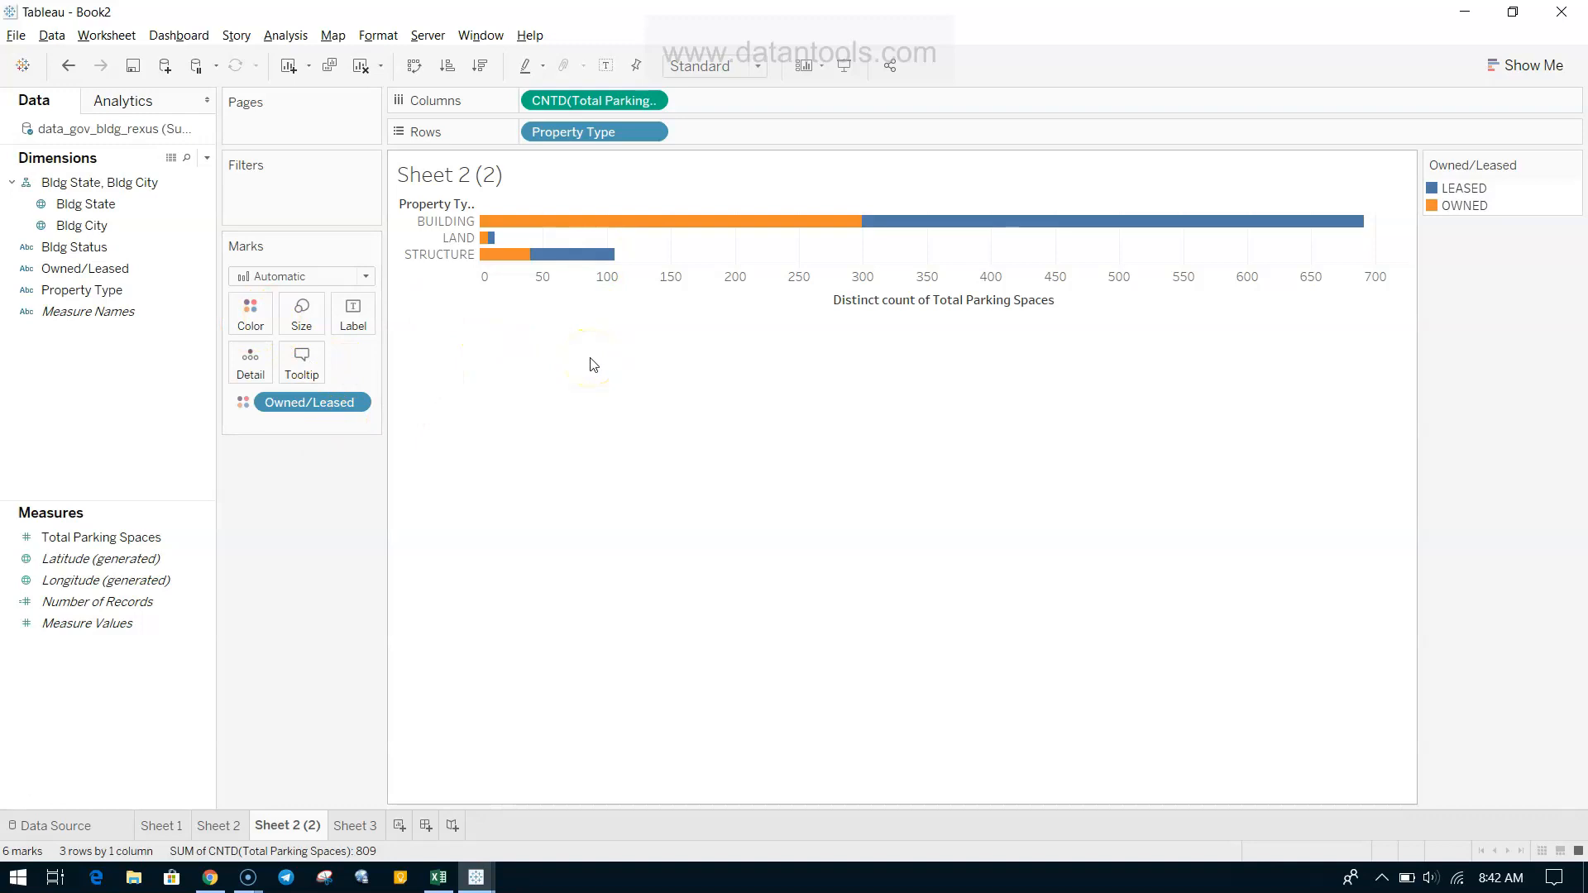
Step: Compare the leased and owned bar segments and move Owned/Leased from Color to Rows after Property Type
mouse_move(1055, 229)
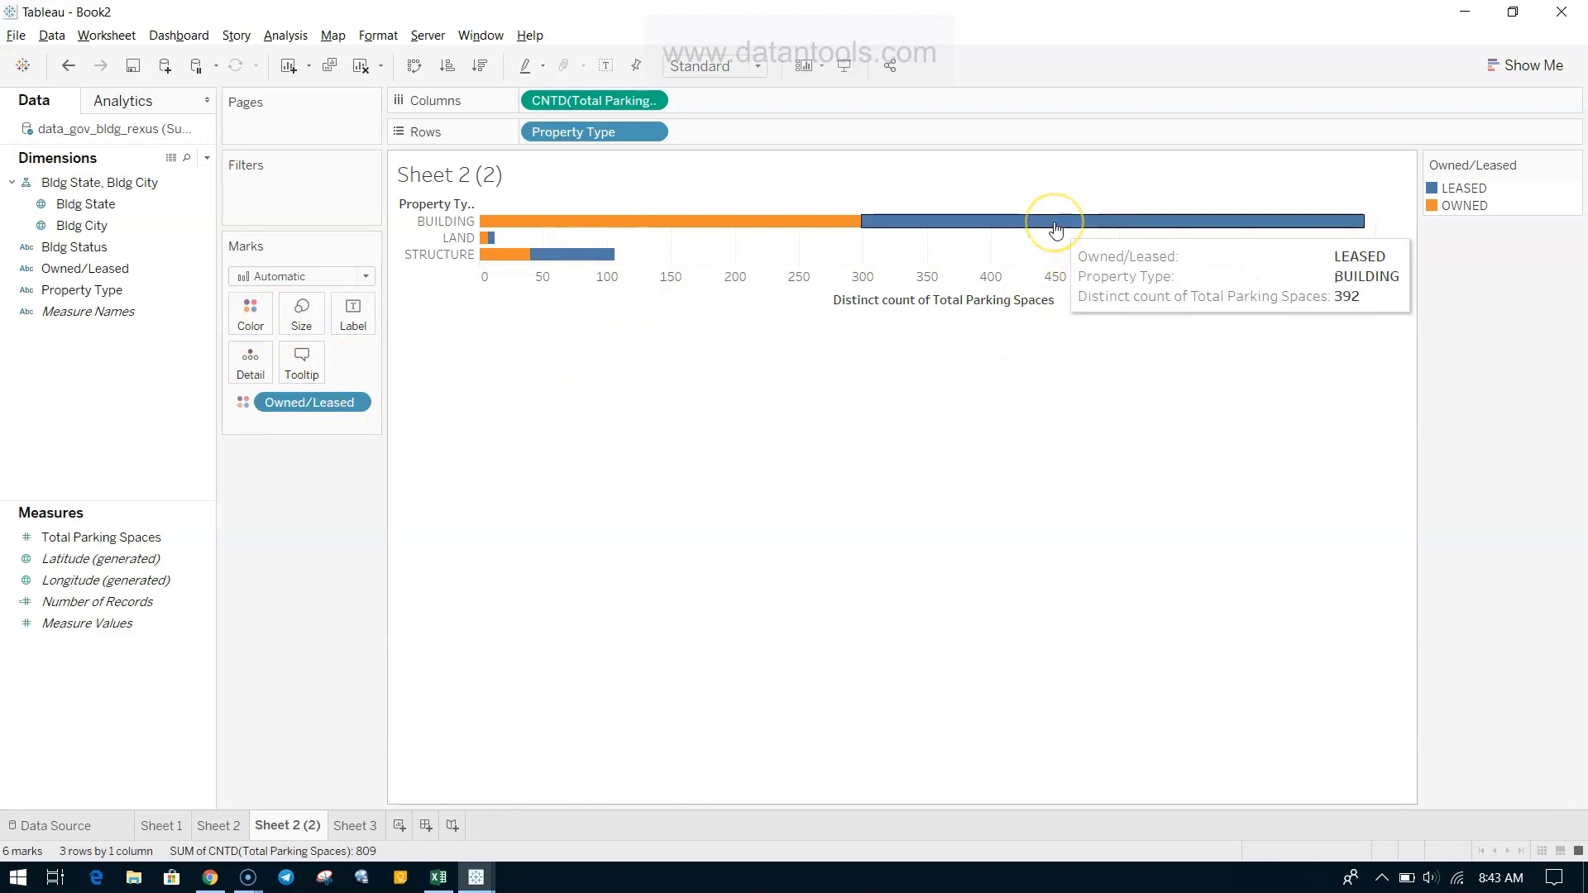
mouse_move(831, 229)
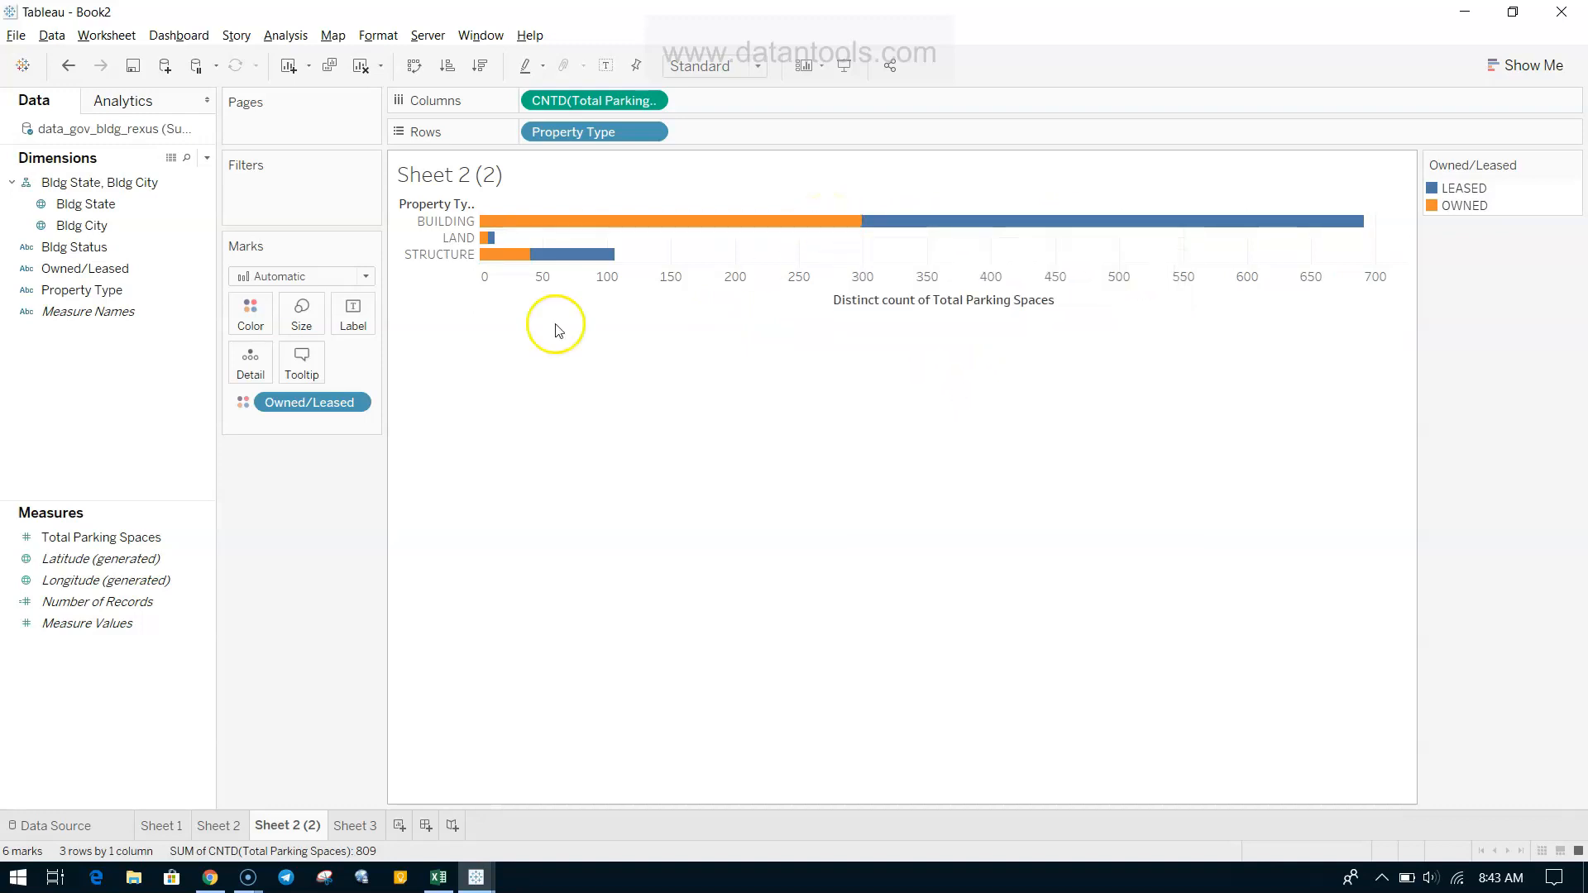
mouse_move(569, 262)
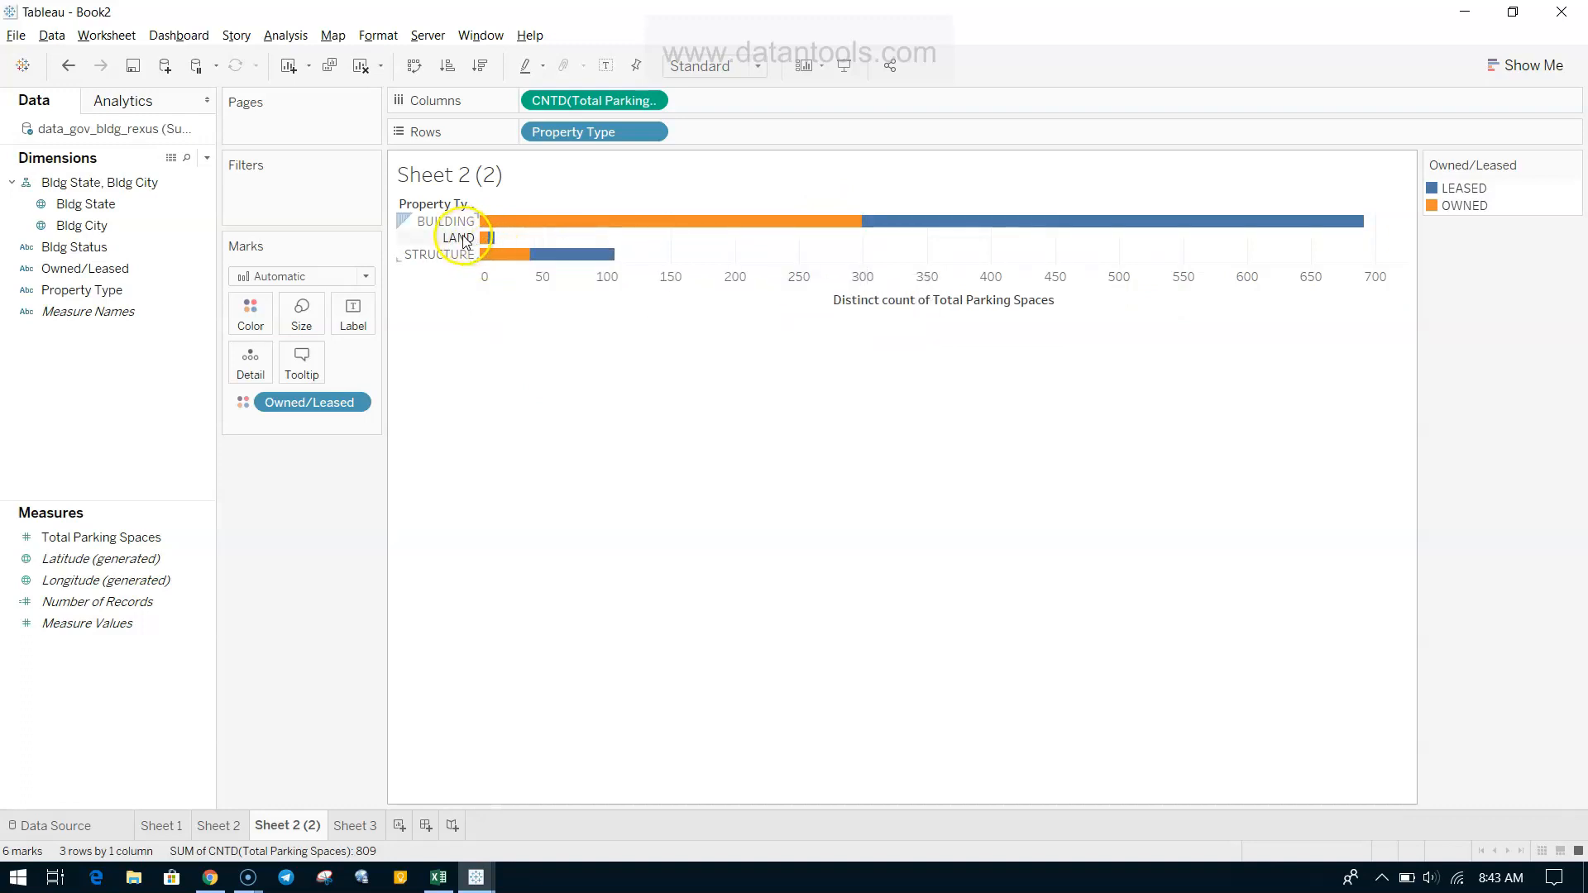
mouse_move(484, 240)
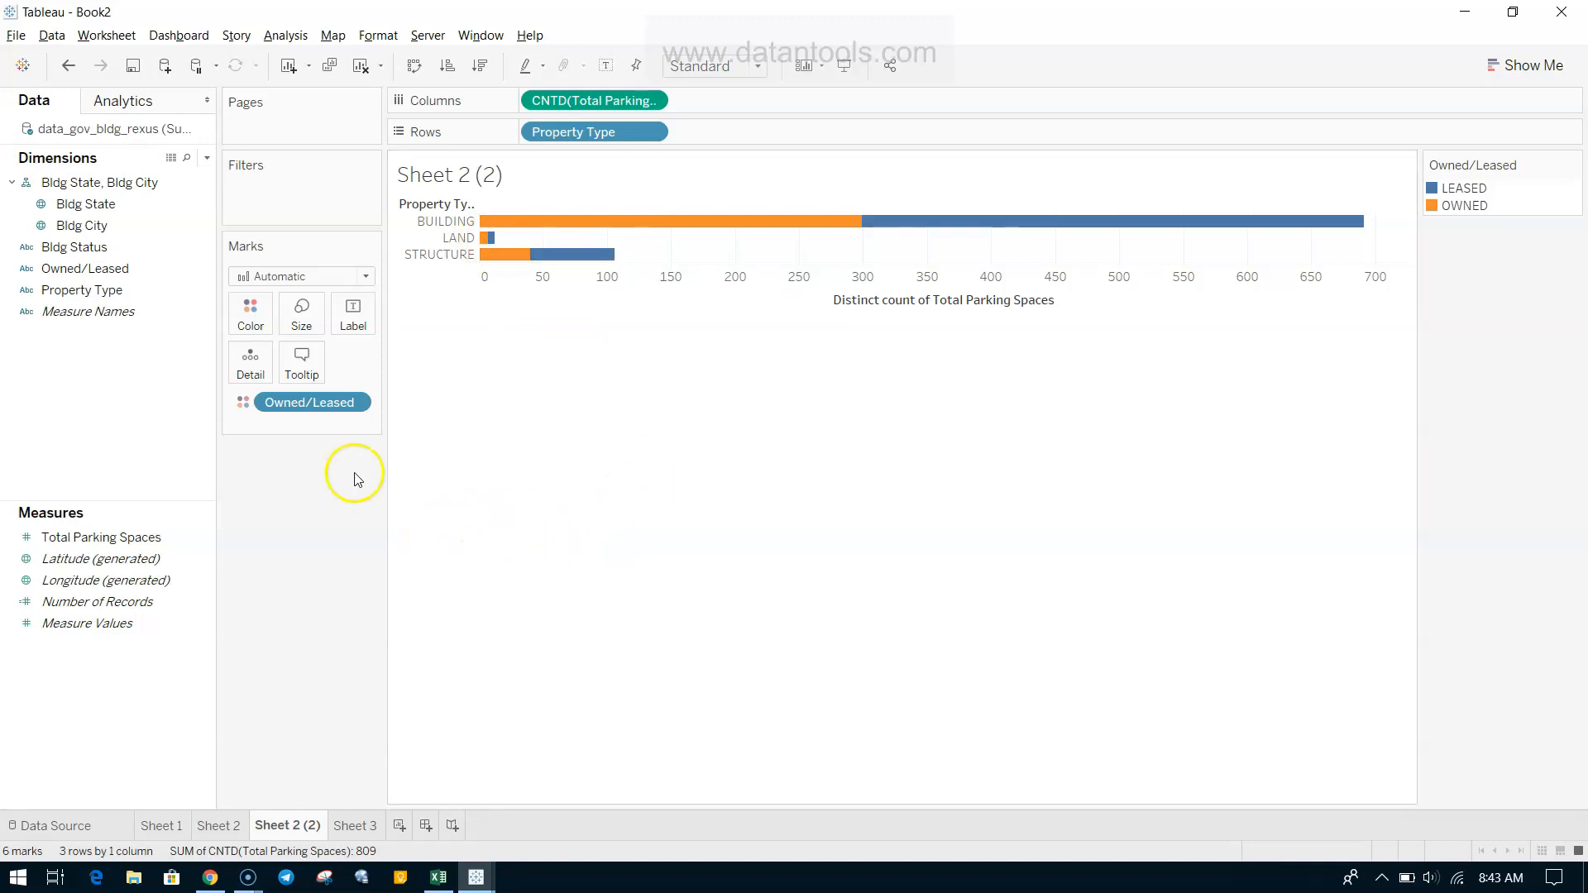
drag(321, 411, 740, 145)
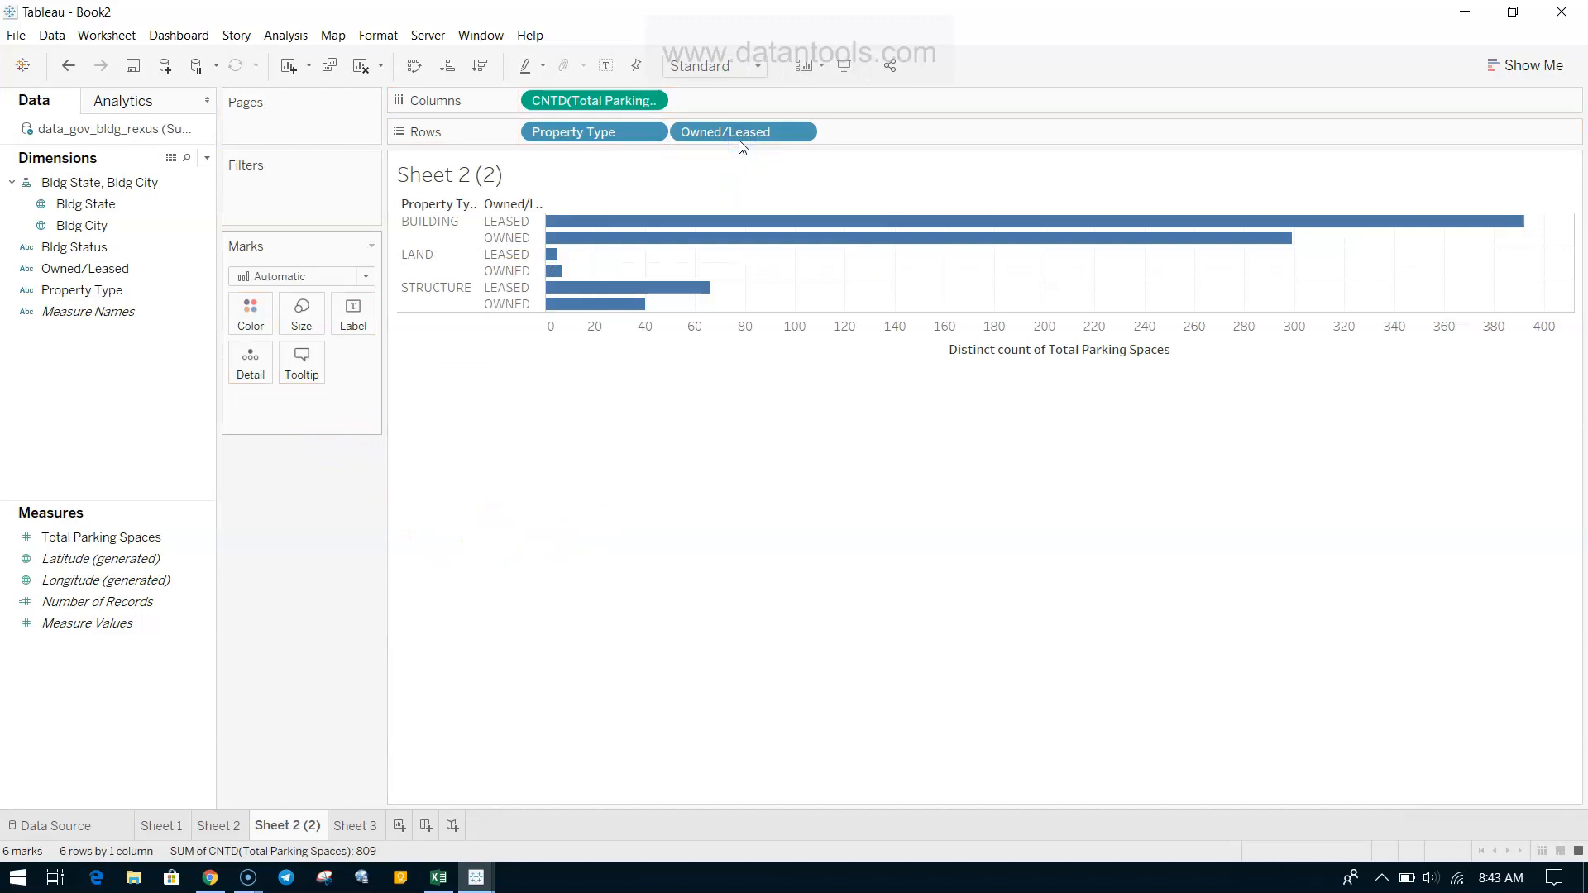
Step: Compare the leased and owned bars within the BUILDING and LAND property types
click(436, 229)
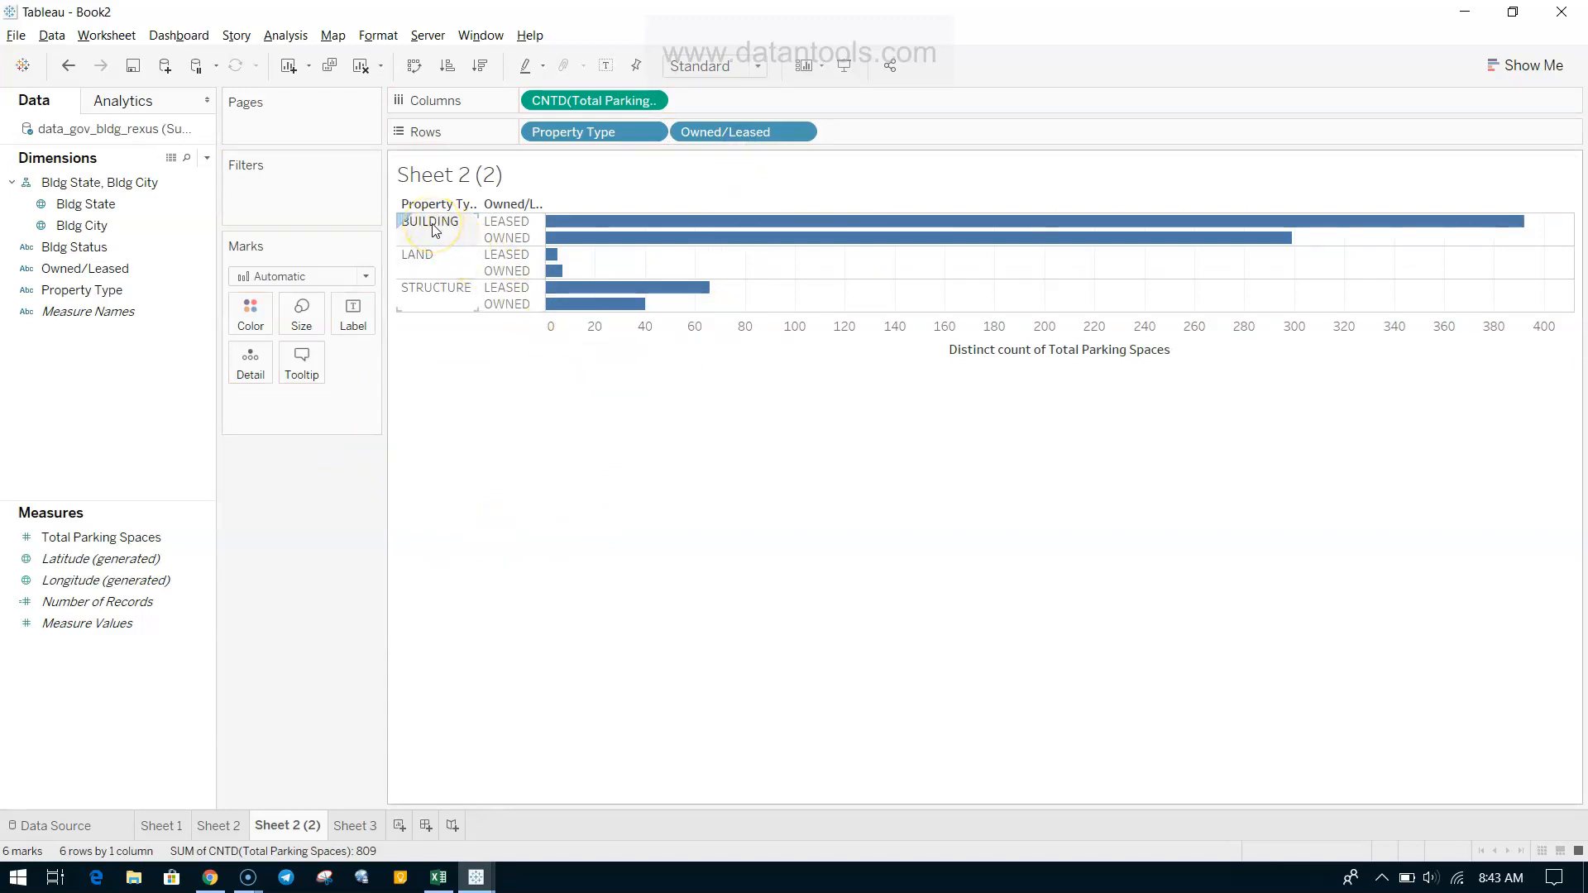
click(508, 228)
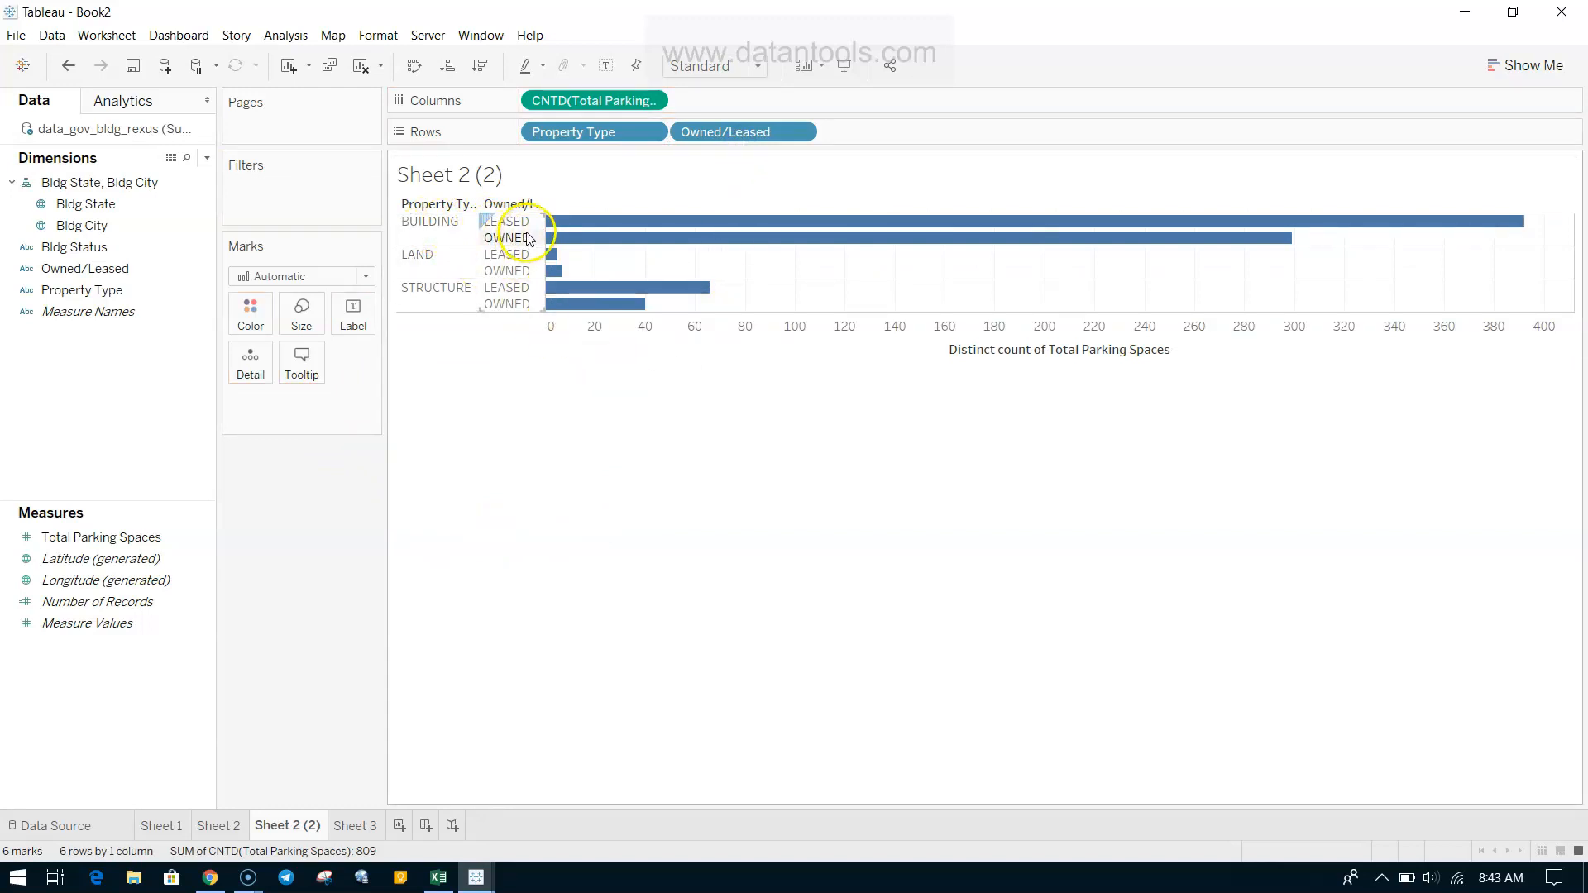
click(635, 242)
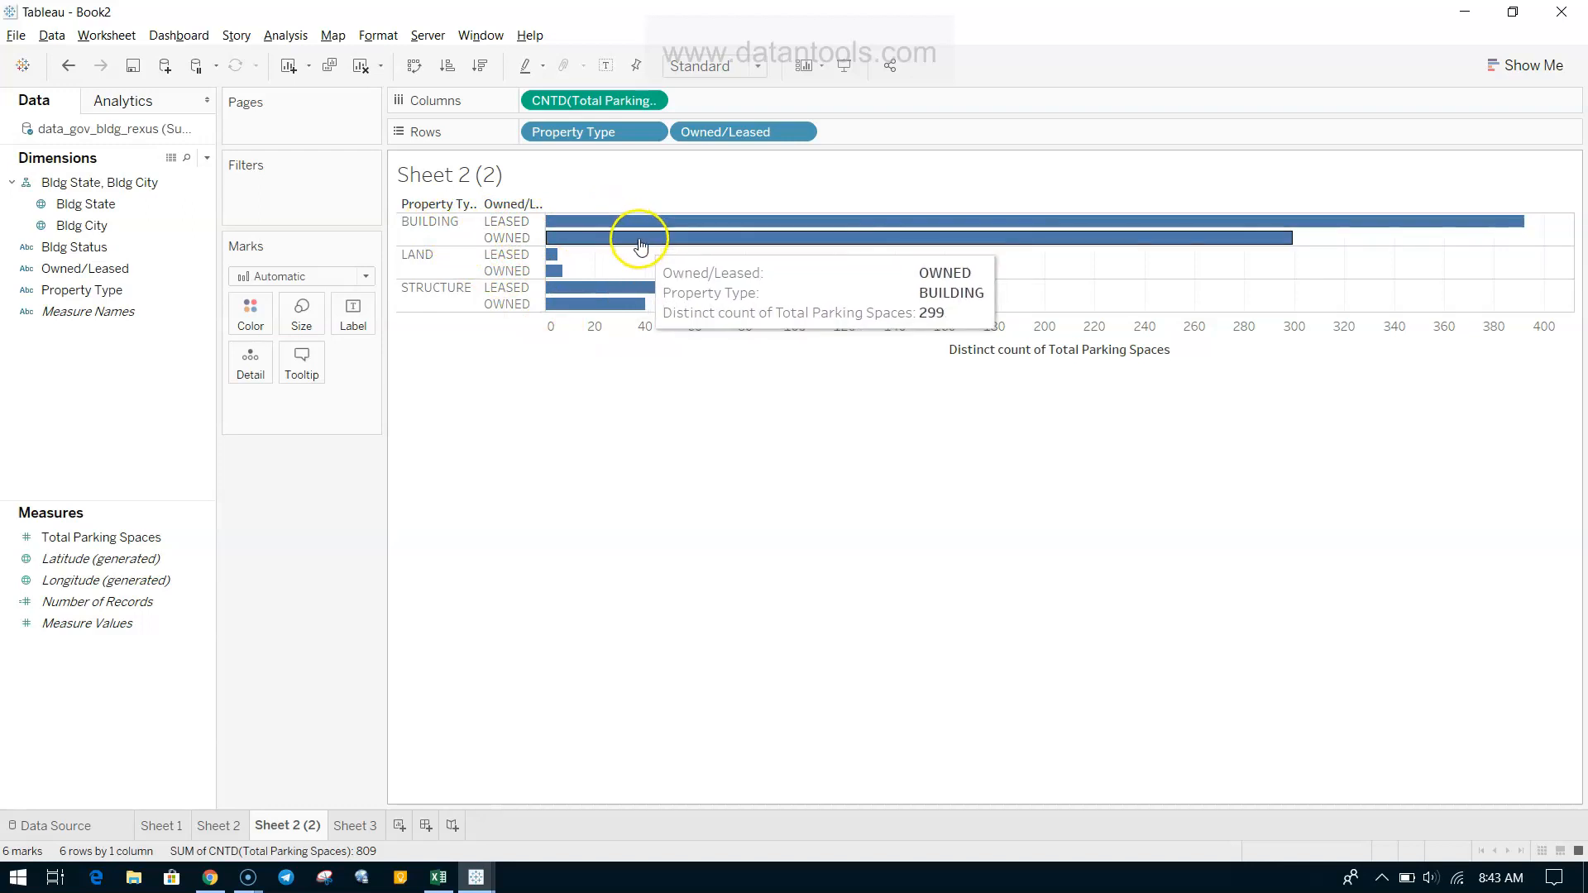
click(565, 273)
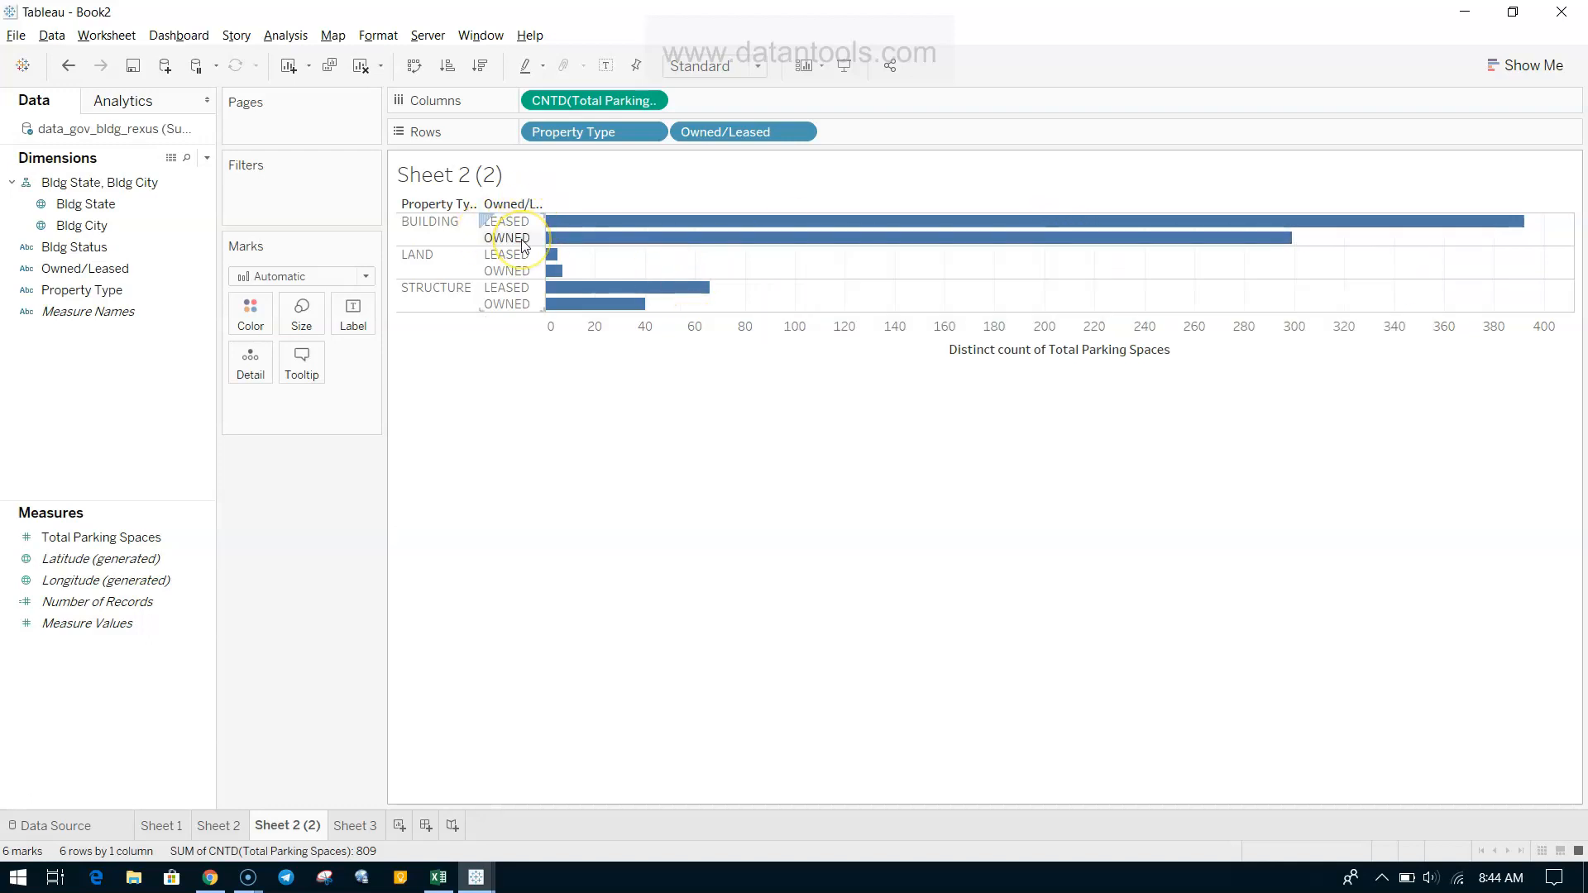
Step: Recheck the question slide and chart Total Parking Spaces by Bldg Status in Sheet 3, with the statuses as rows
key(alt+Tab)
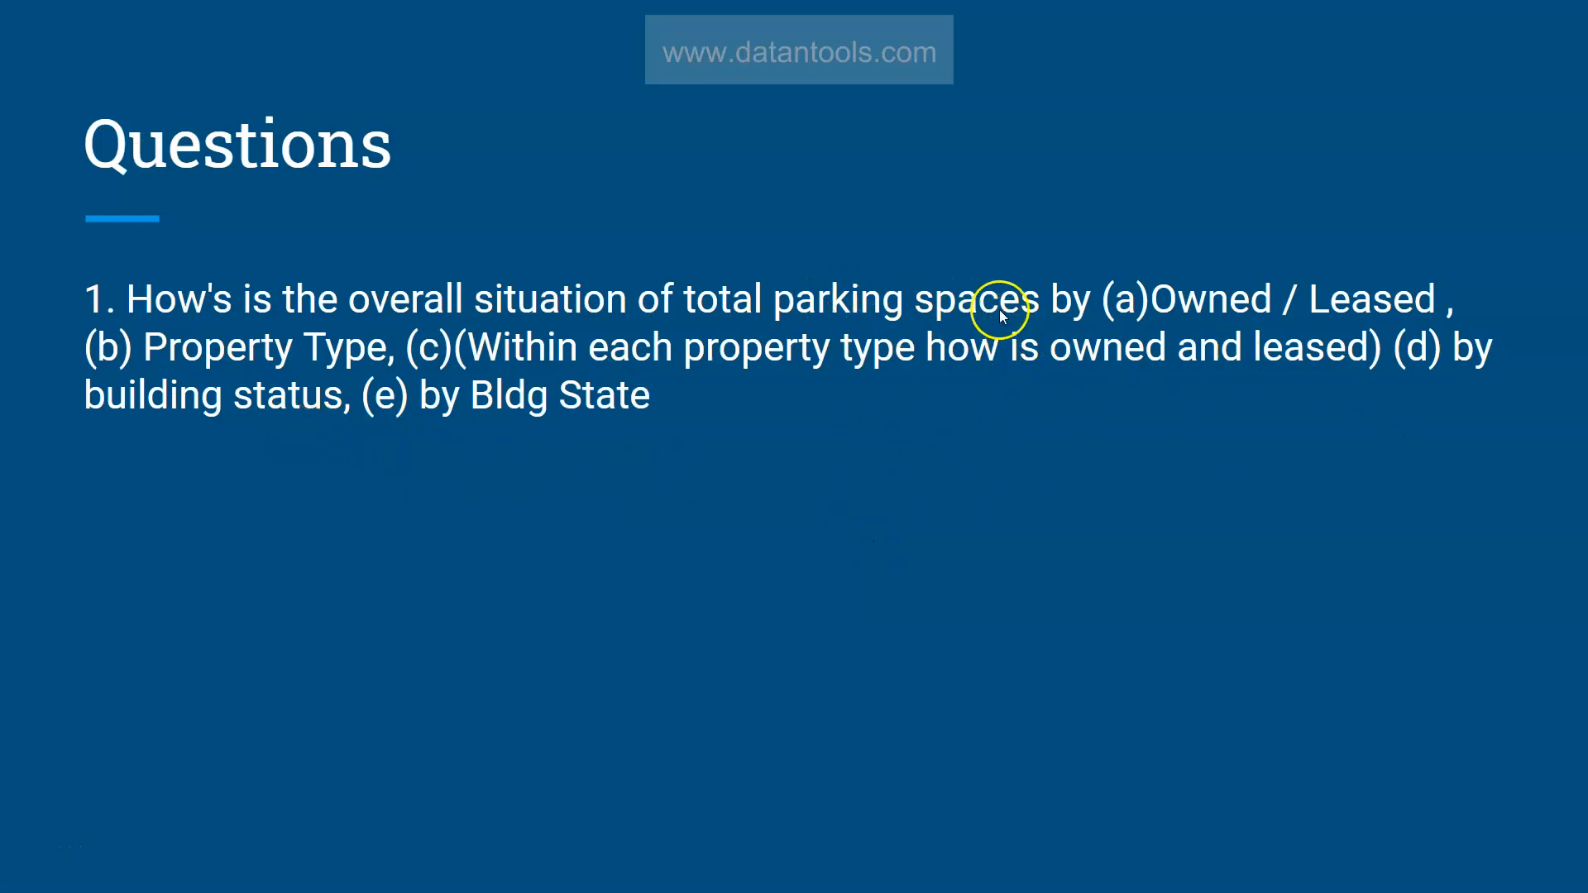
key(alt+Tab)
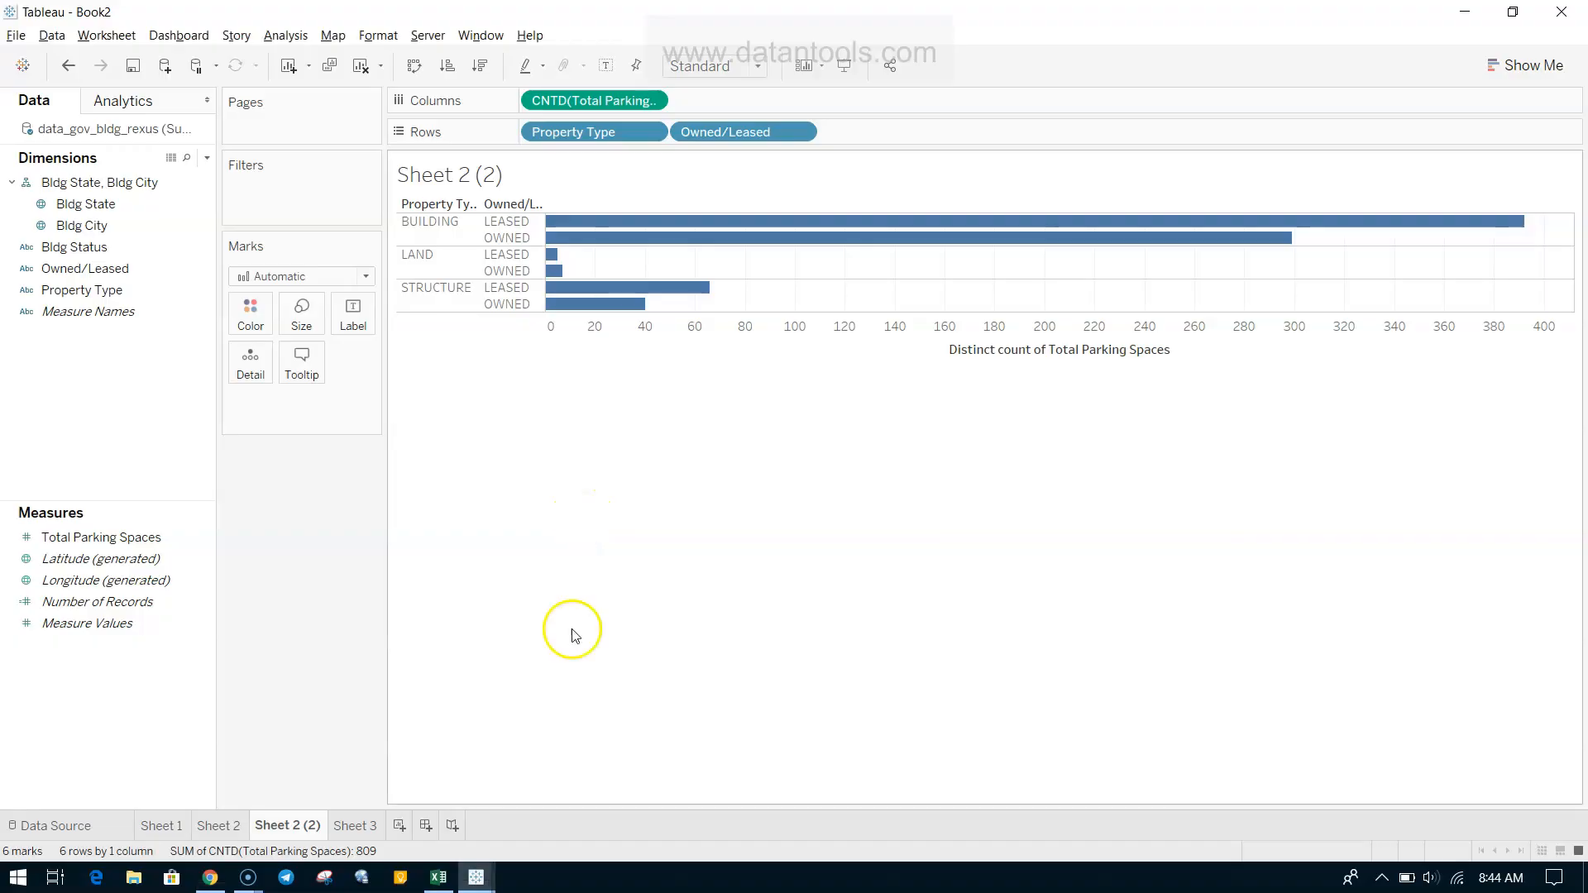
click(352, 824)
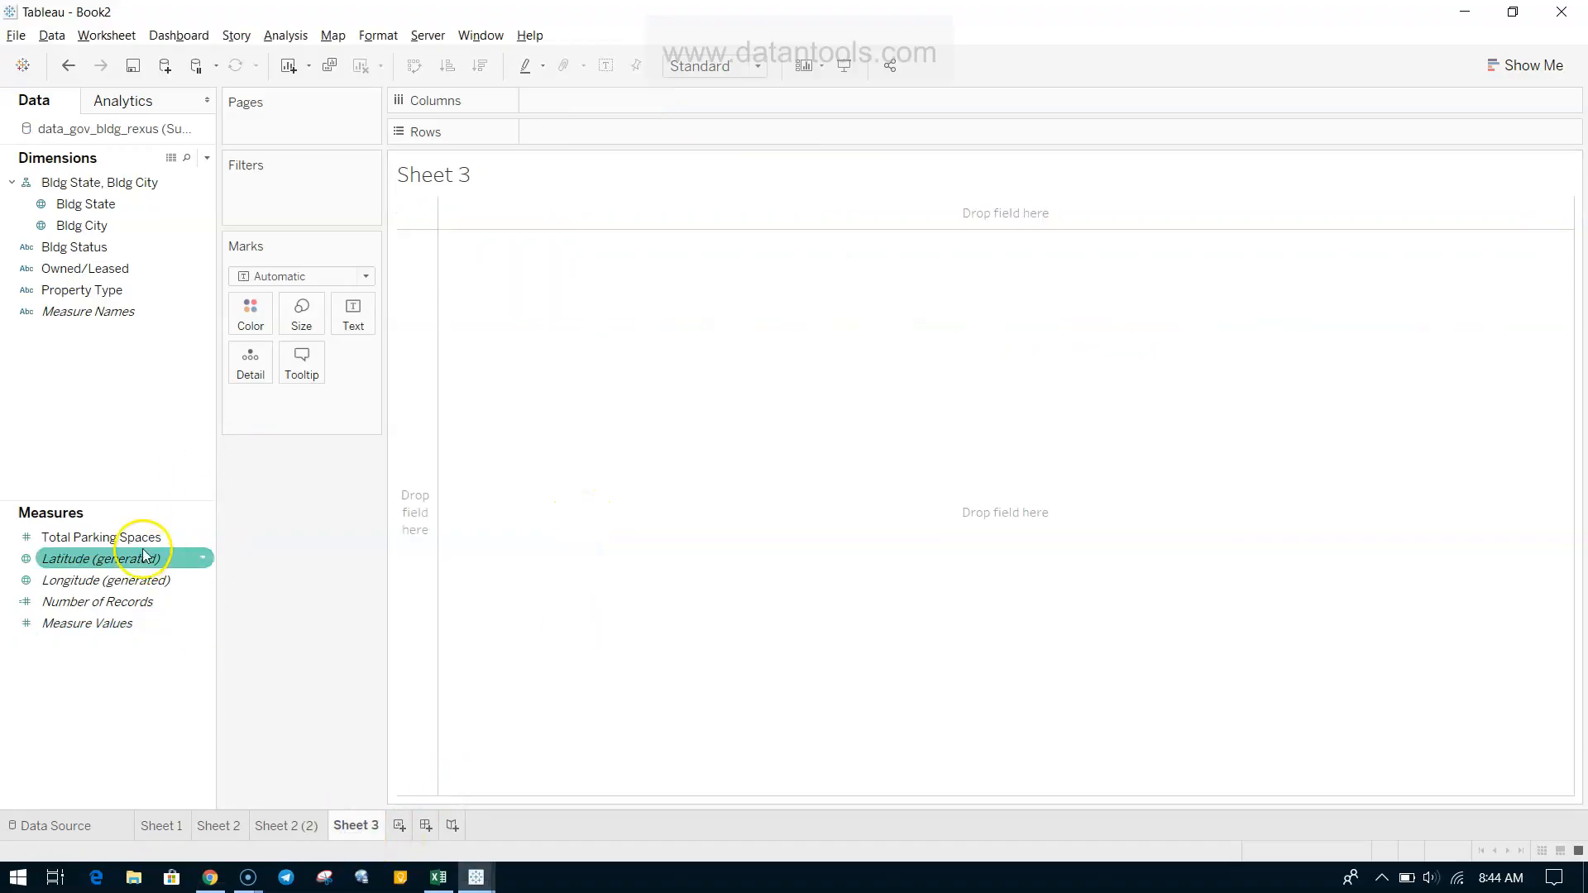
drag(137, 242, 596, 124)
drag(116, 536, 608, 97)
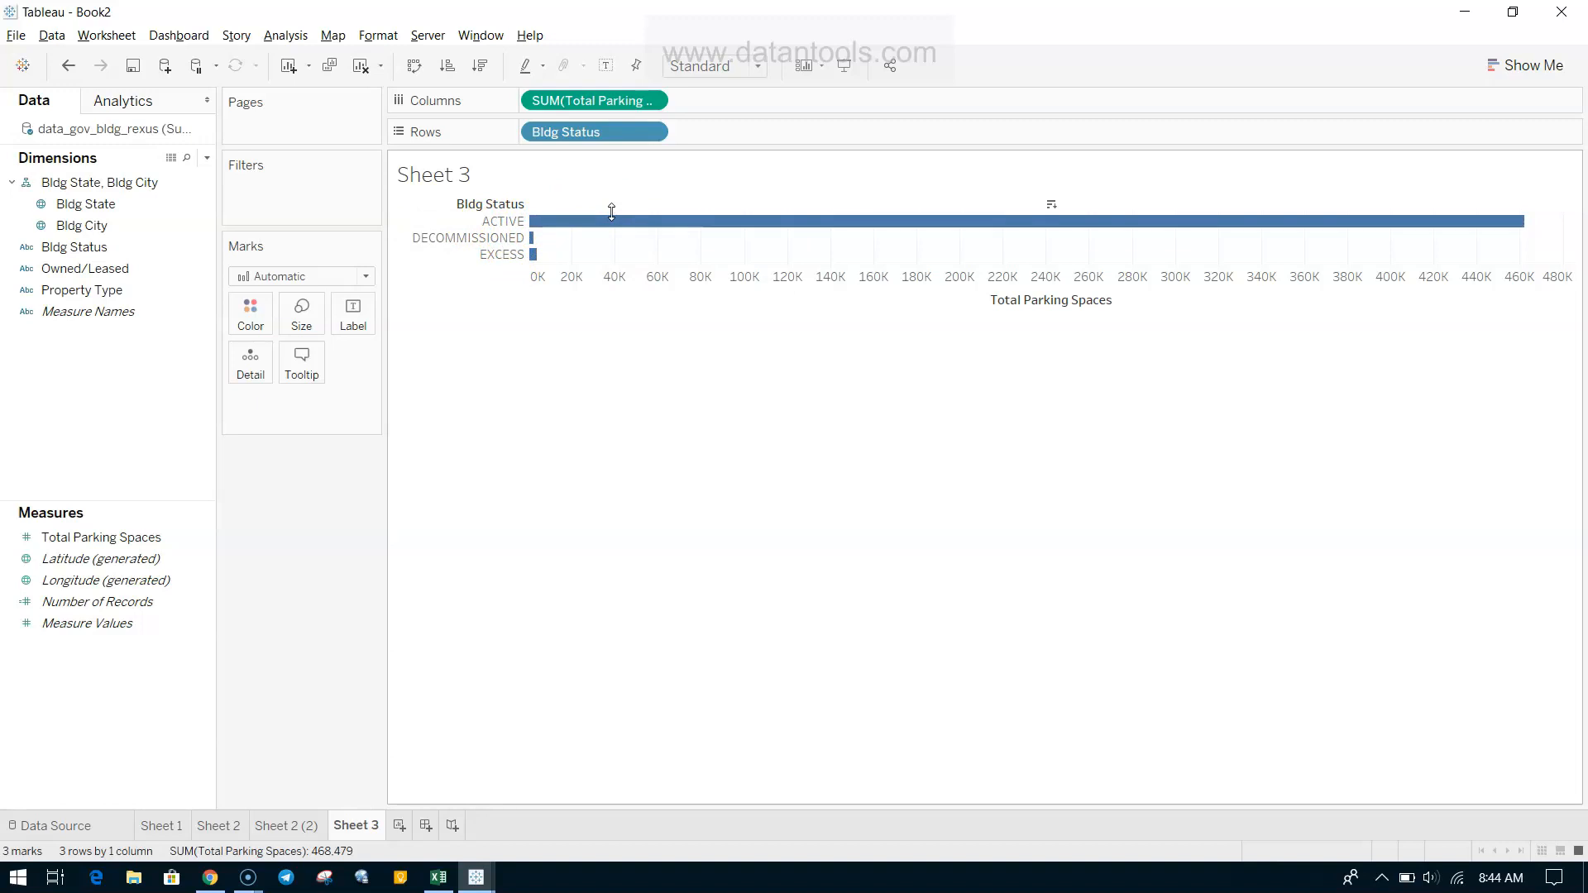
mouse_move(534, 243)
Step: Recheck the question slide and build a symbol map of Total Parking Spaces by Bldg State in a new worksheet
key(alt+Tab)
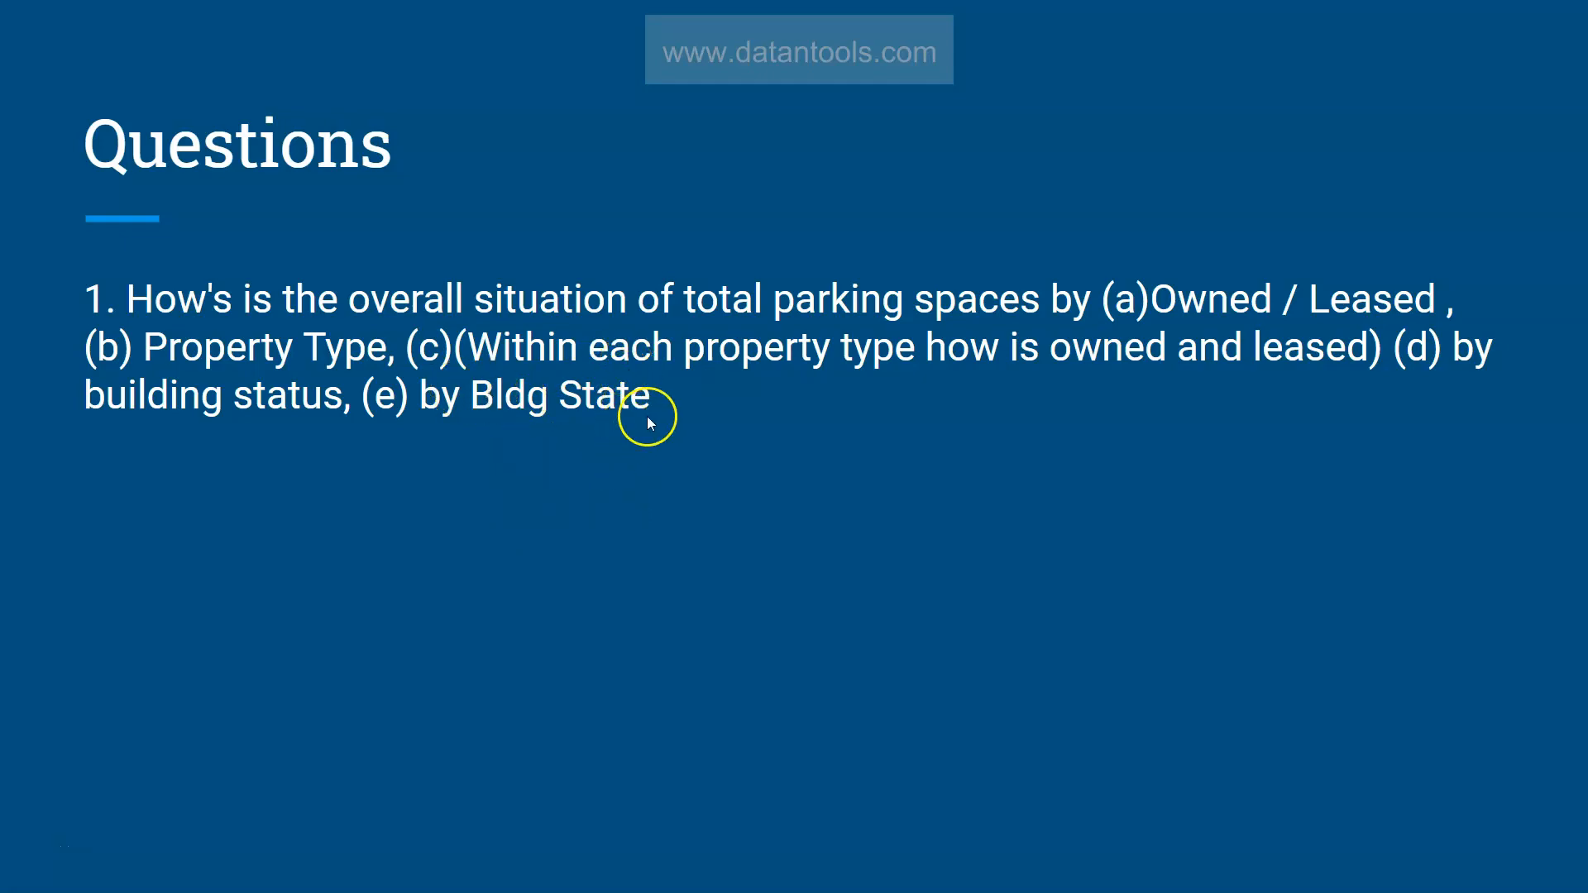
key(alt+Tab)
click(403, 821)
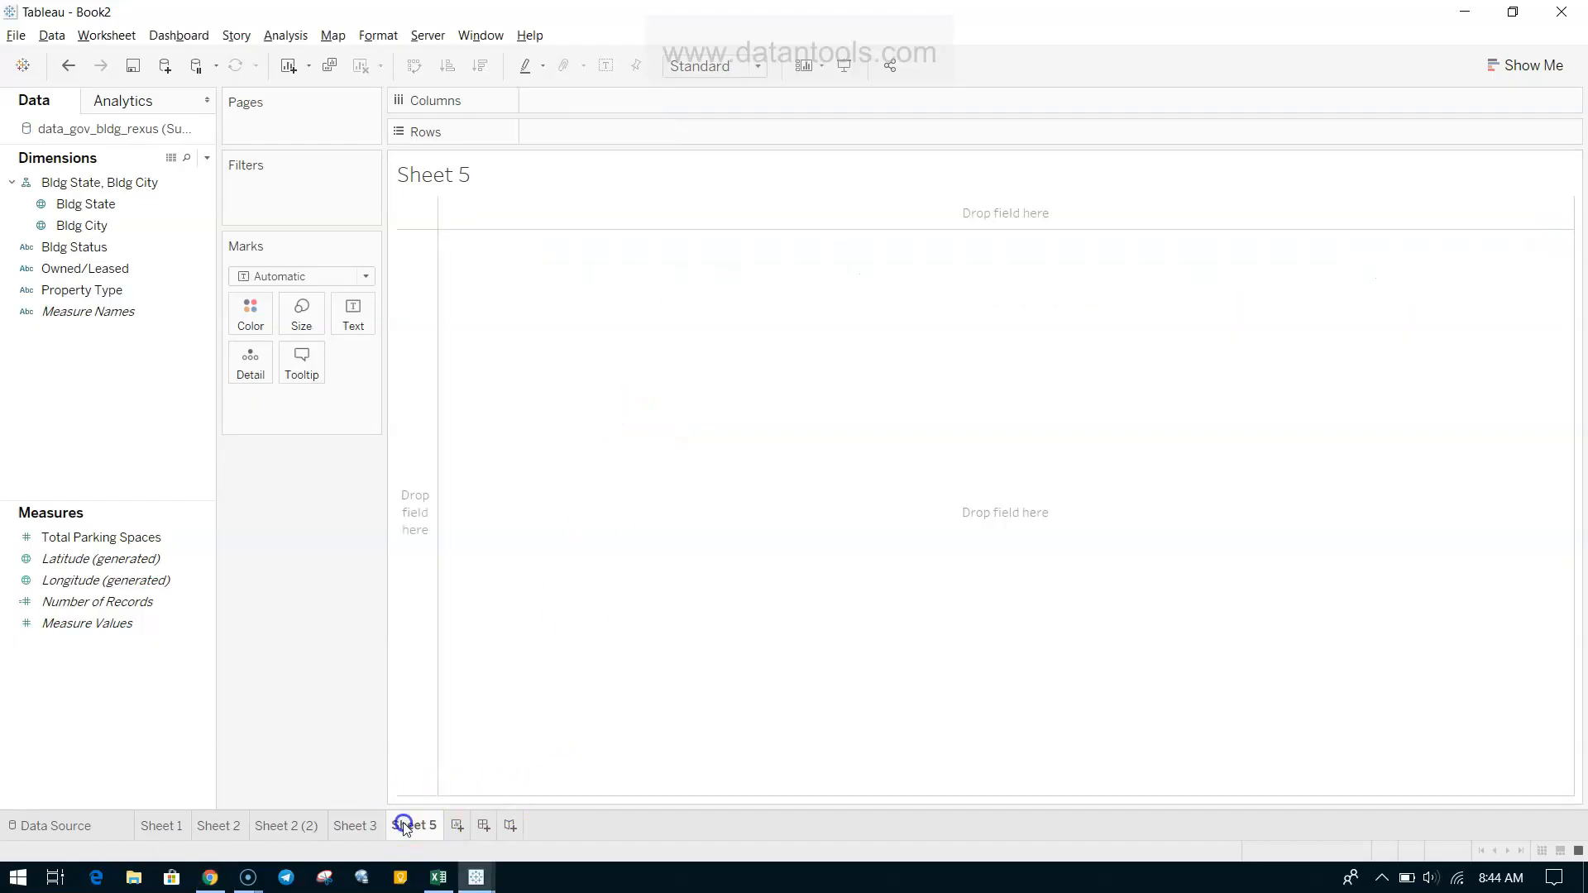
click(145, 206)
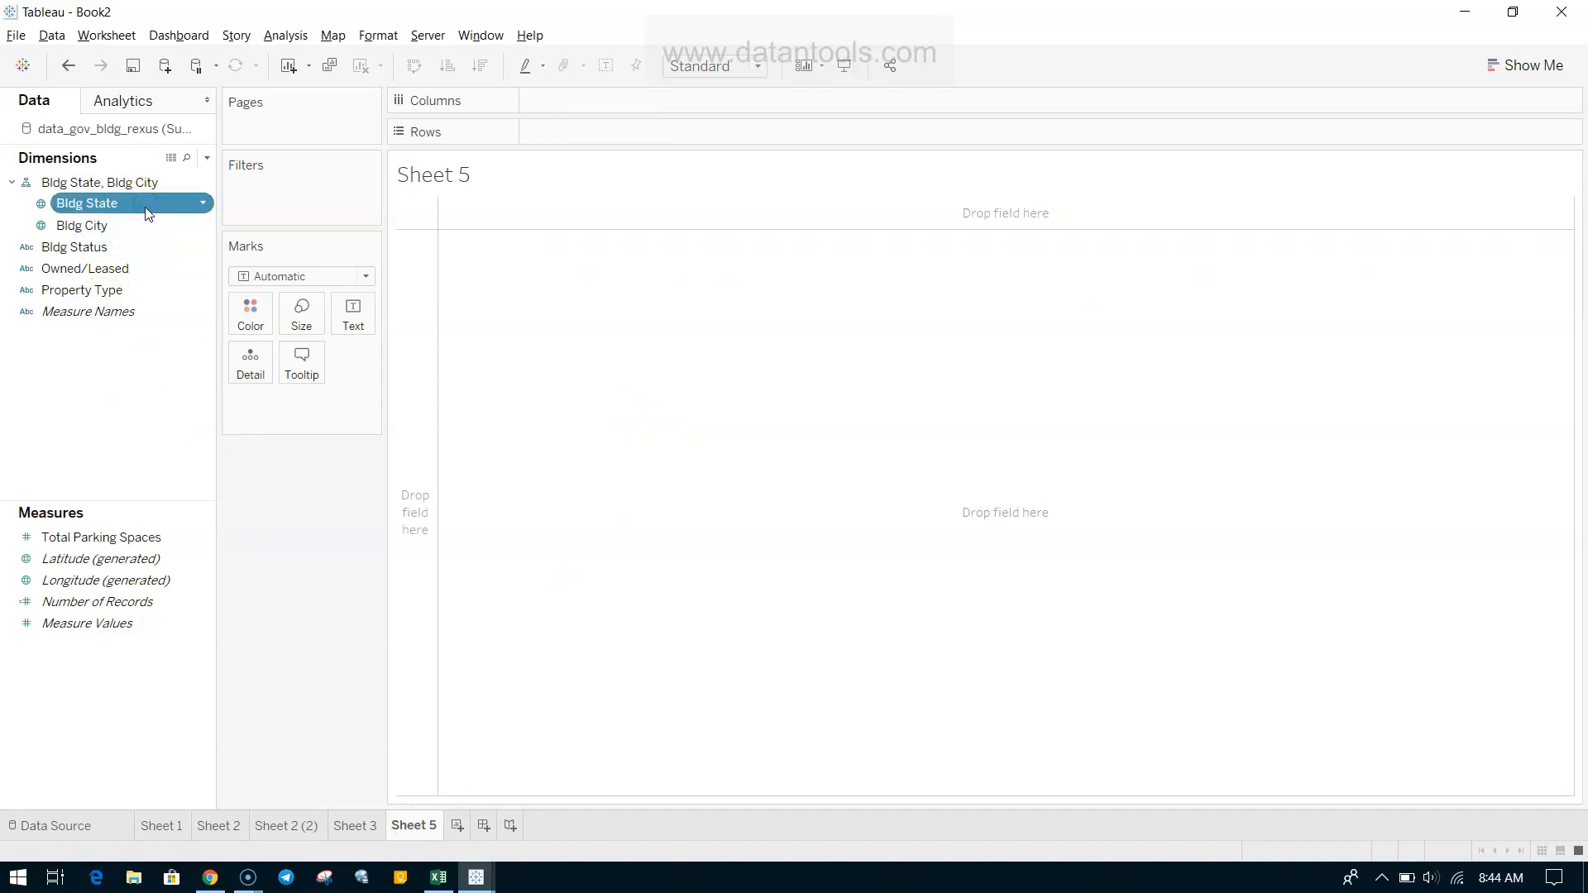
ctrl+click(172, 538)
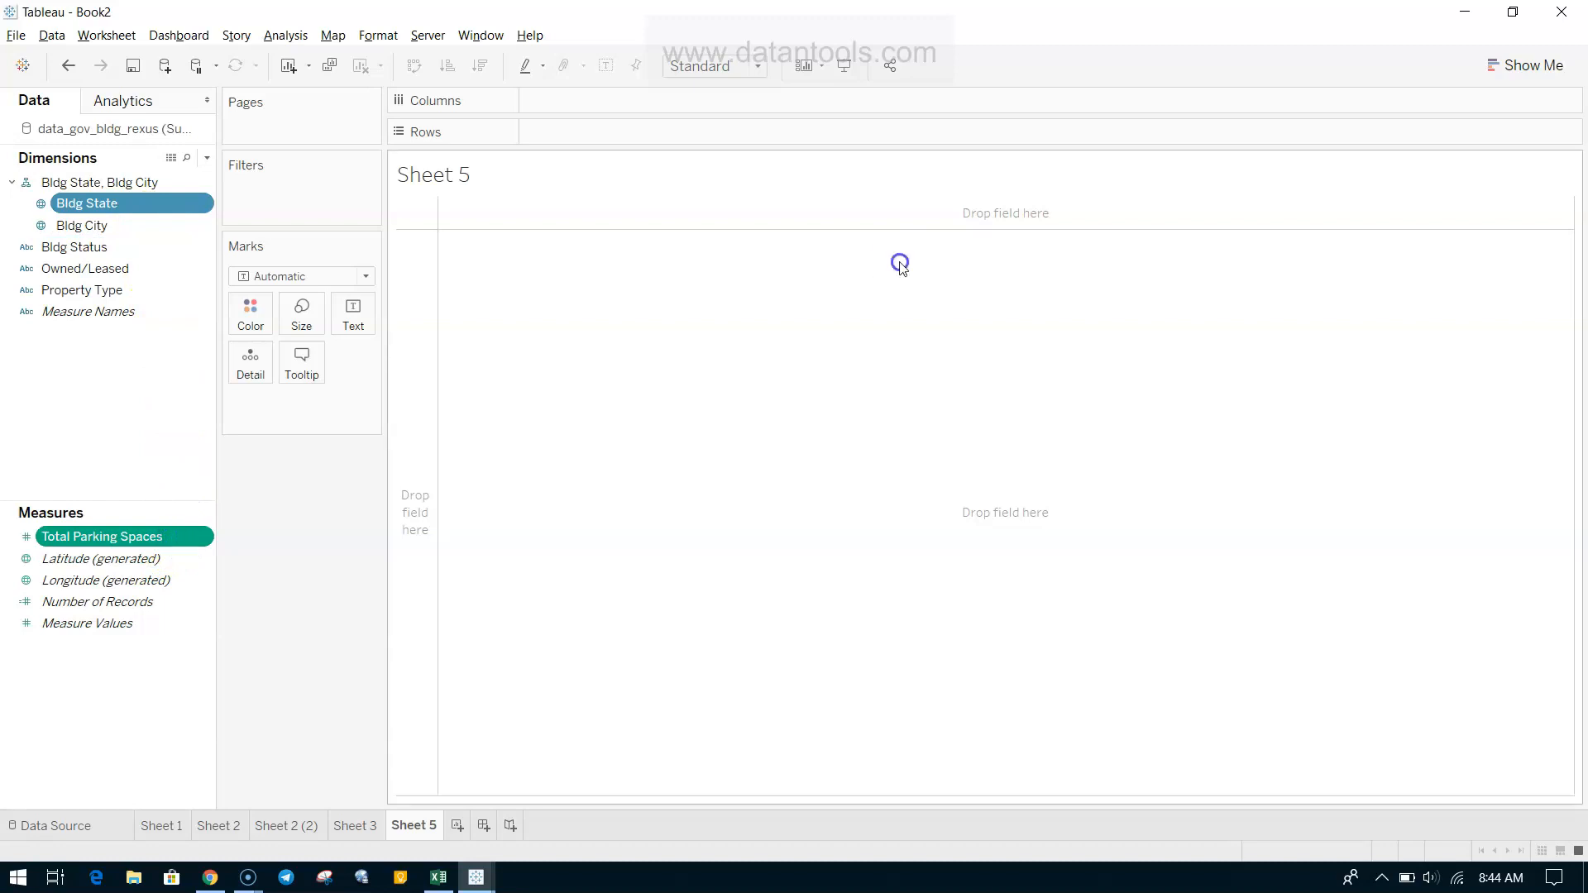
click(1536, 67)
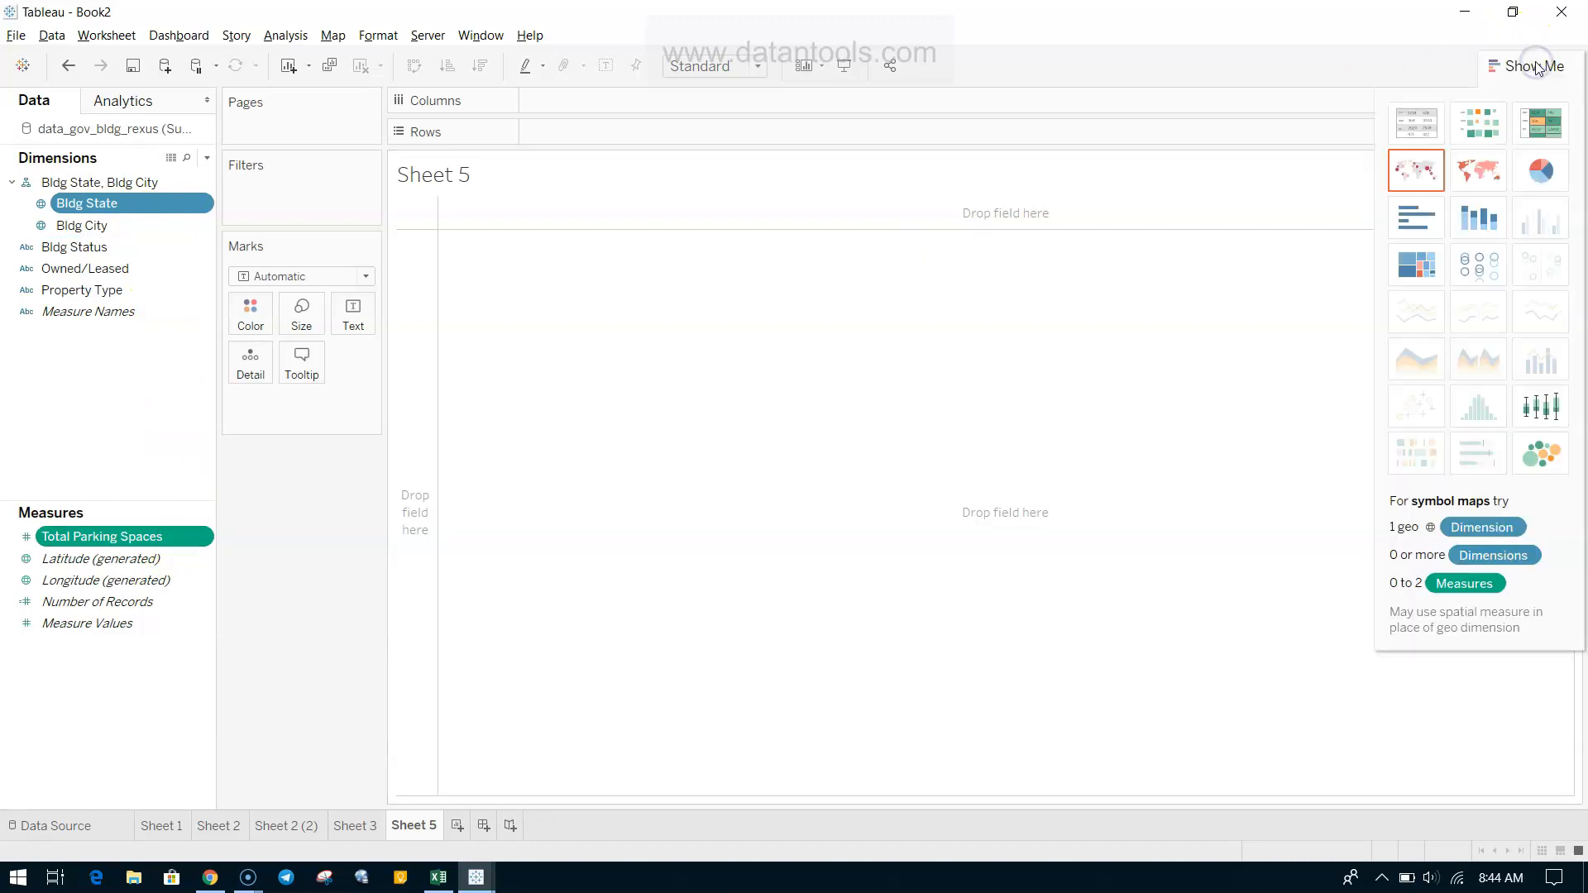
click(1417, 171)
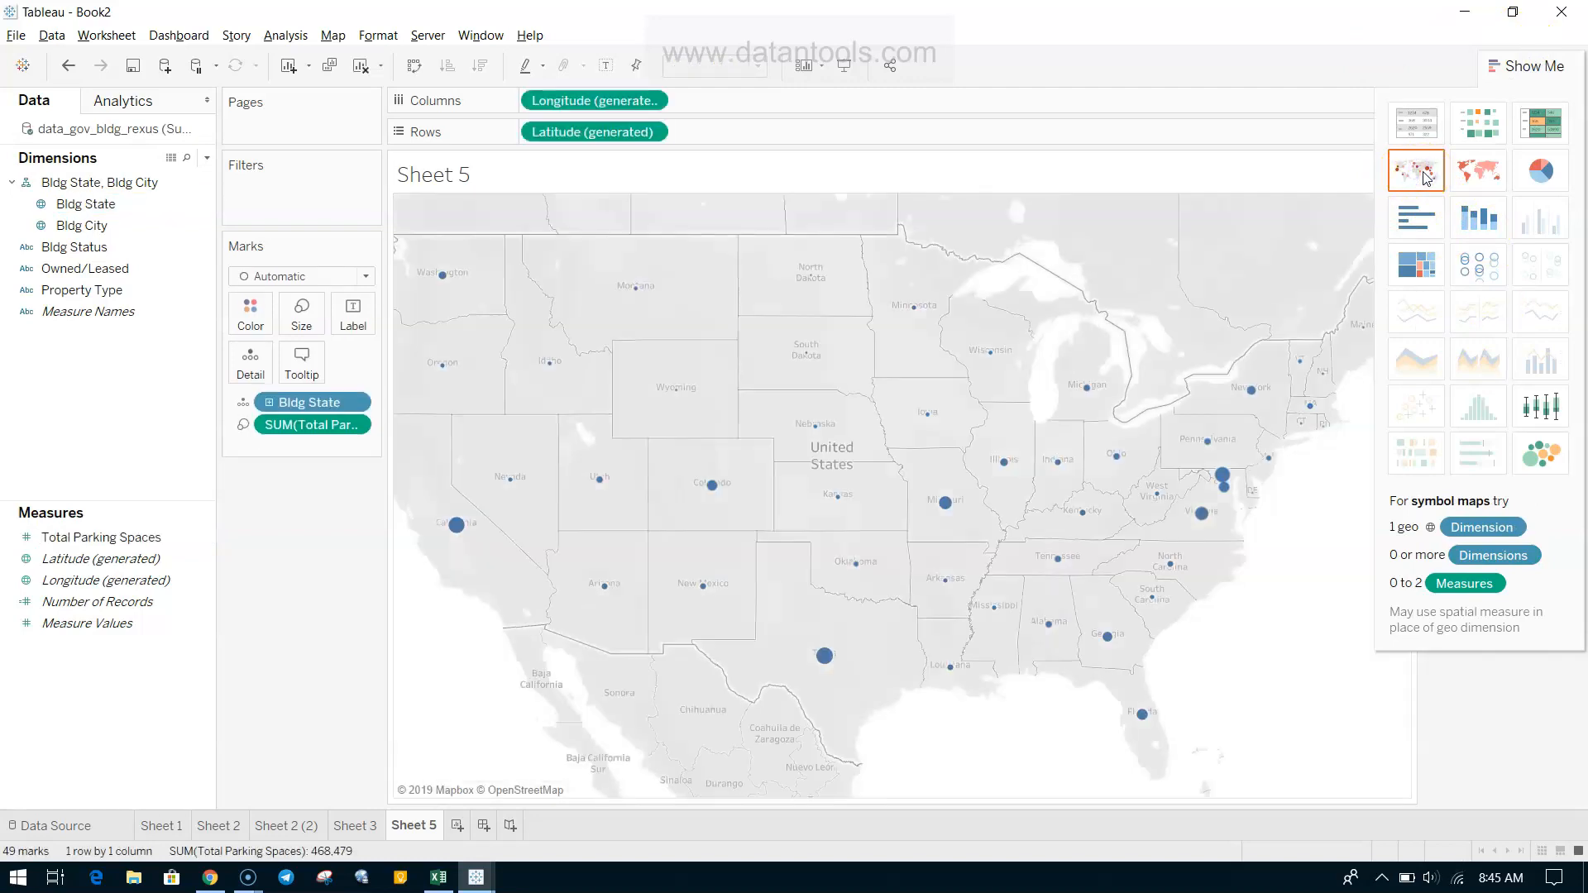
click(1527, 61)
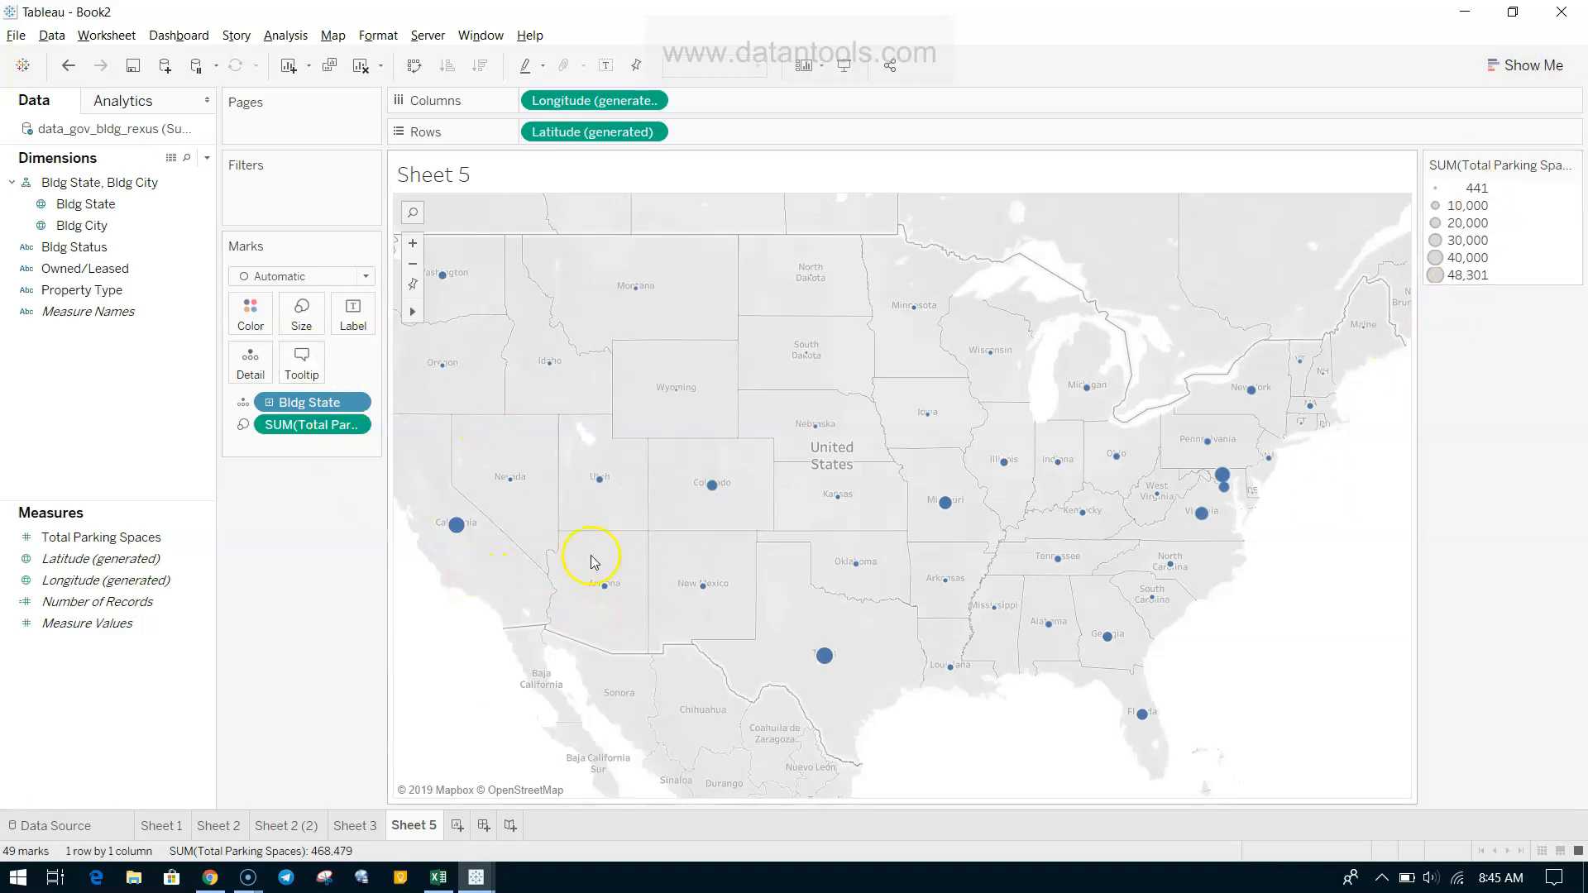
Step: Enlarge the map circles and inspect the parking totals of Texas, California and the large mark on the East Coast
click(294, 316)
drag(326, 361, 370, 364)
mouse_move(821, 645)
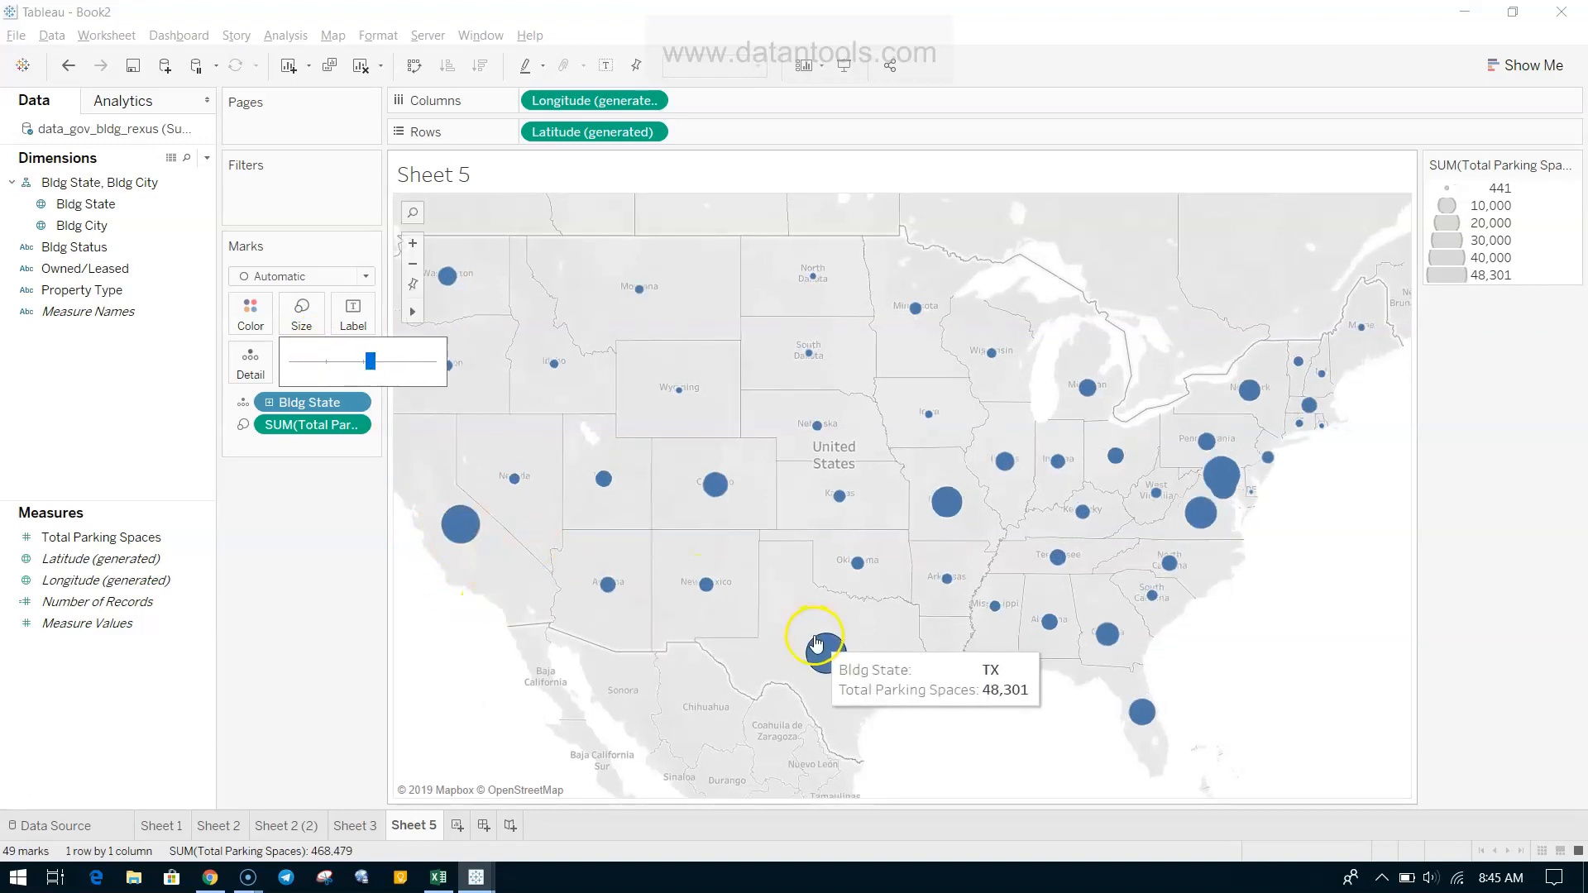
mouse_move(472, 543)
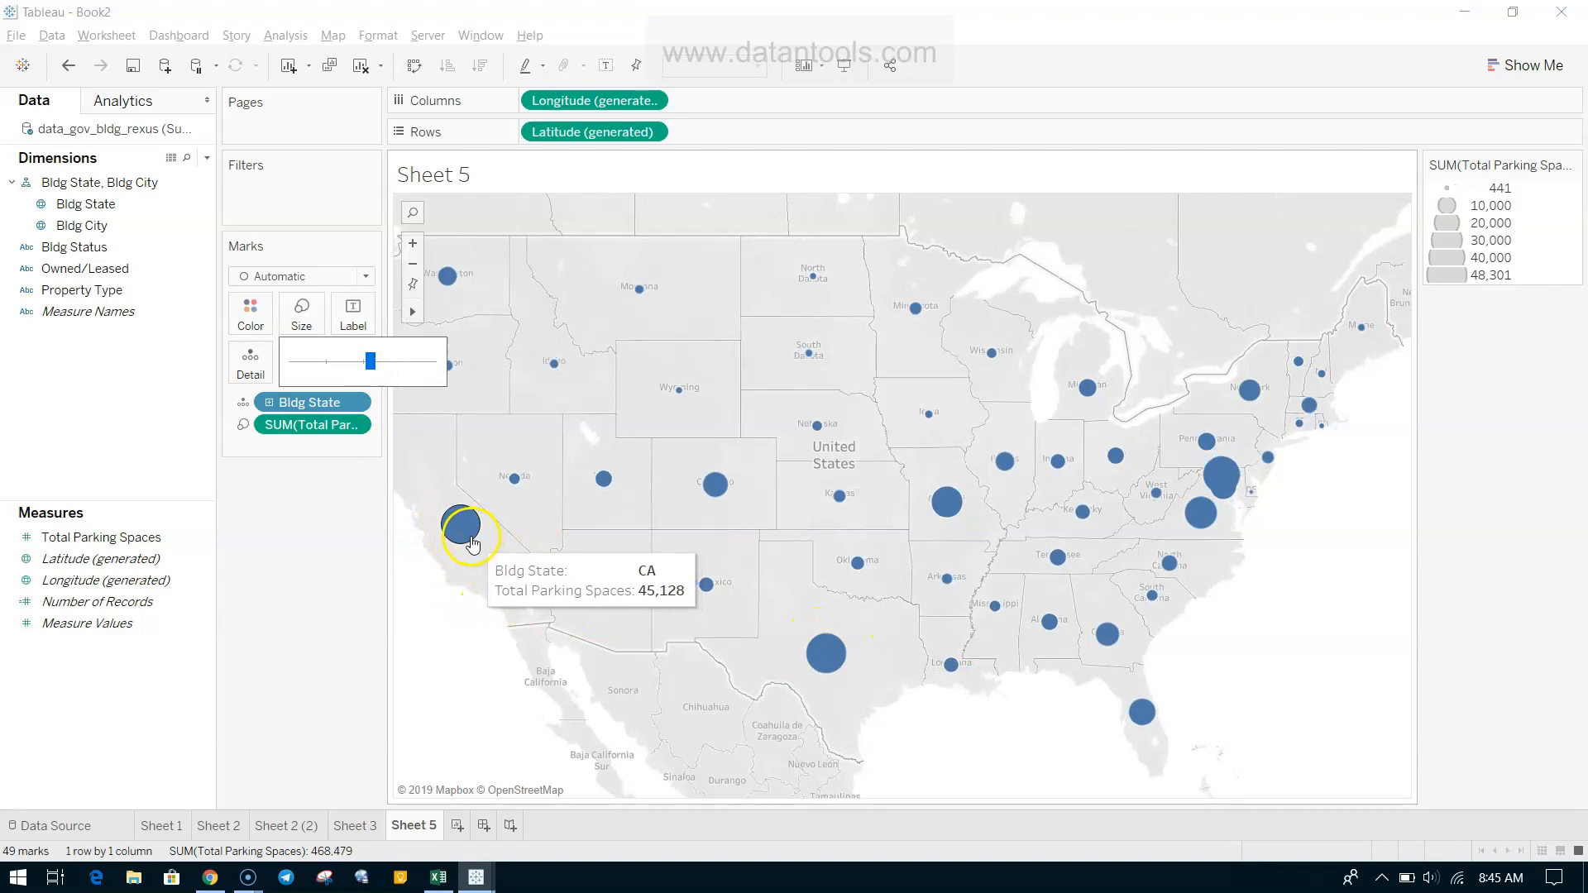
mouse_move(1225, 484)
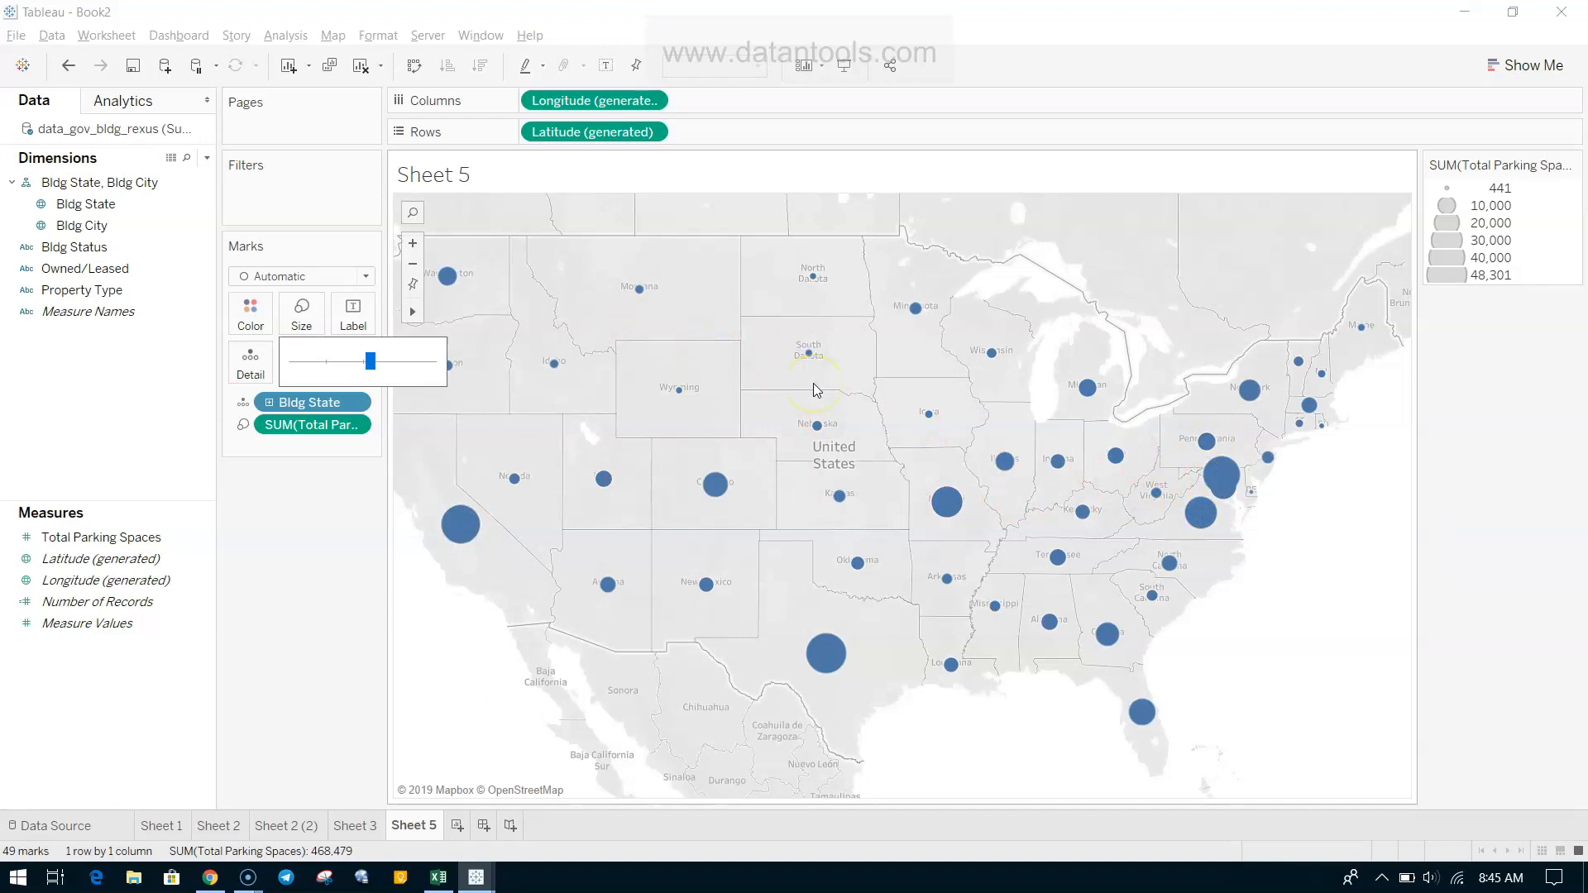
click(315, 583)
Step: Try several palette colors on the map circles and settle on dark teal
click(248, 311)
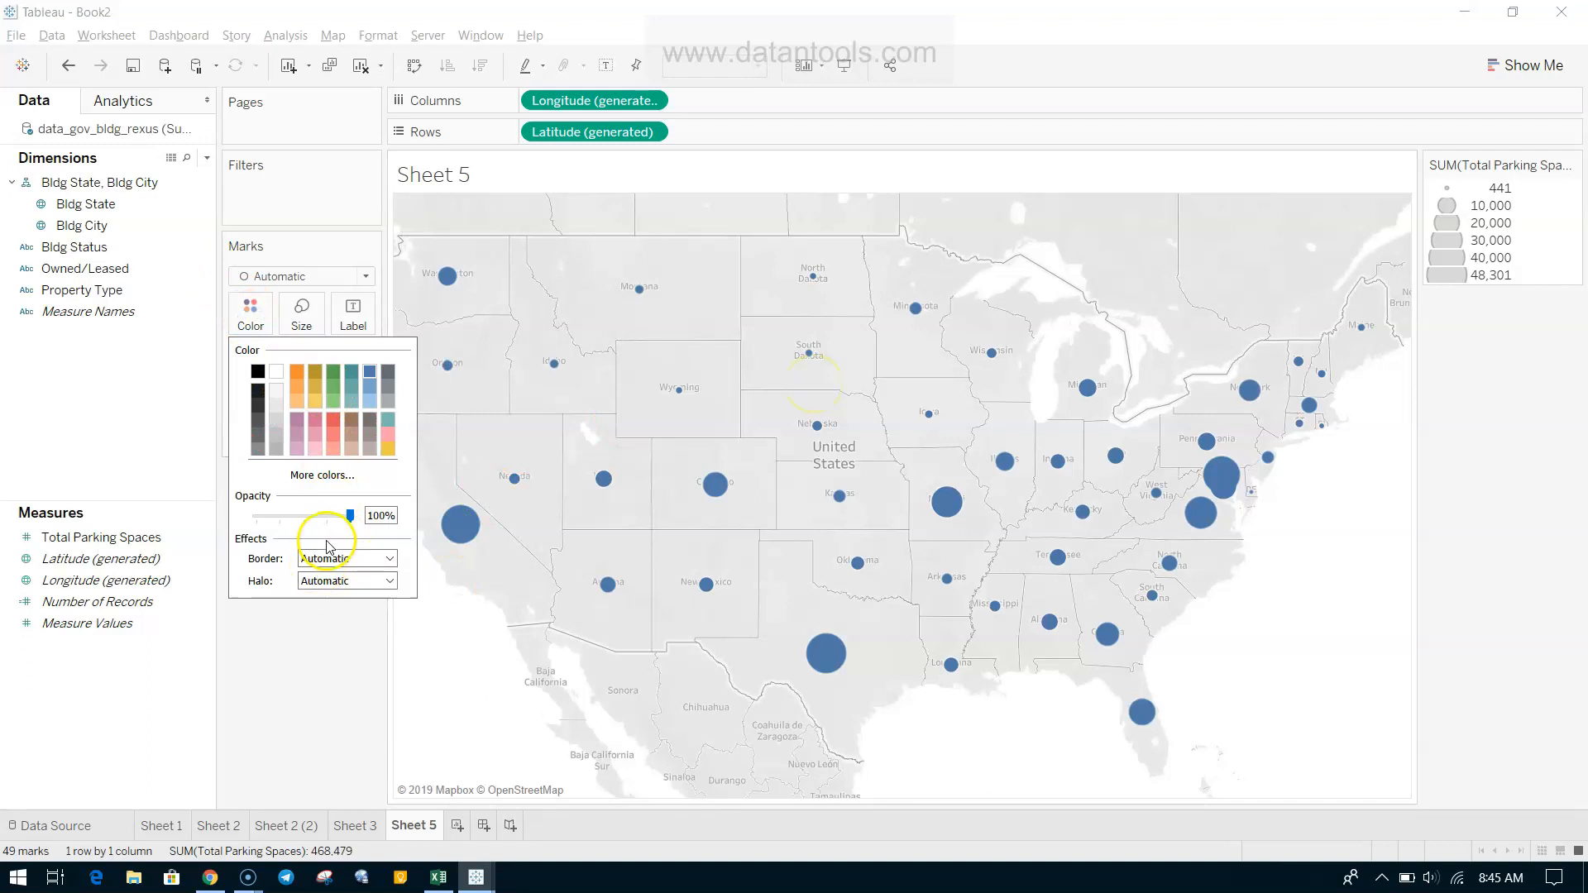
click(297, 377)
click(346, 401)
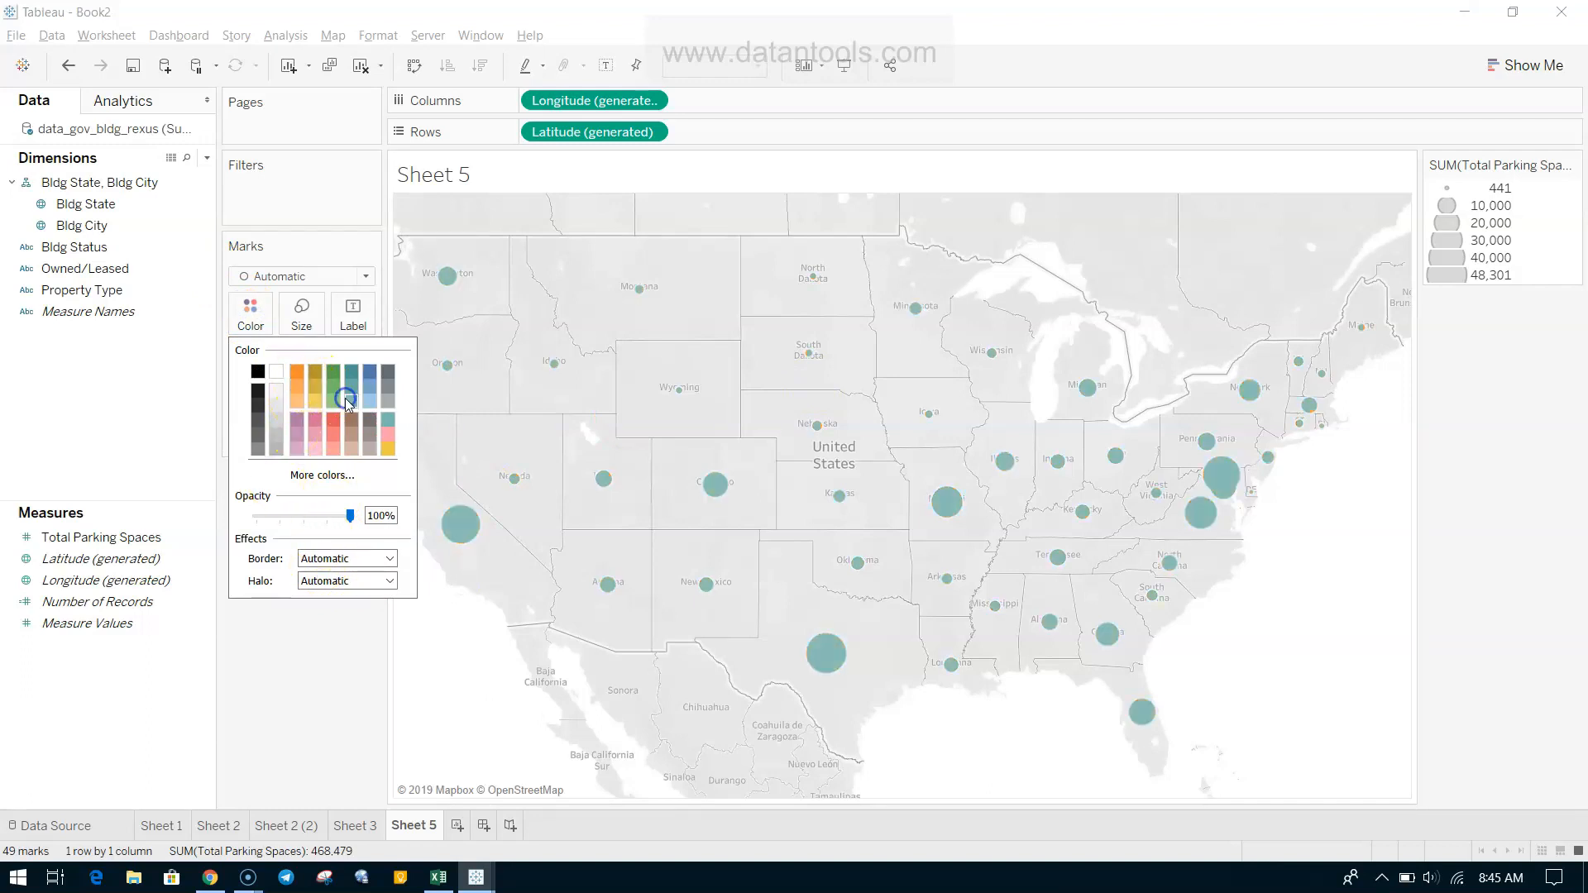
click(355, 388)
click(350, 404)
click(349, 390)
click(351, 369)
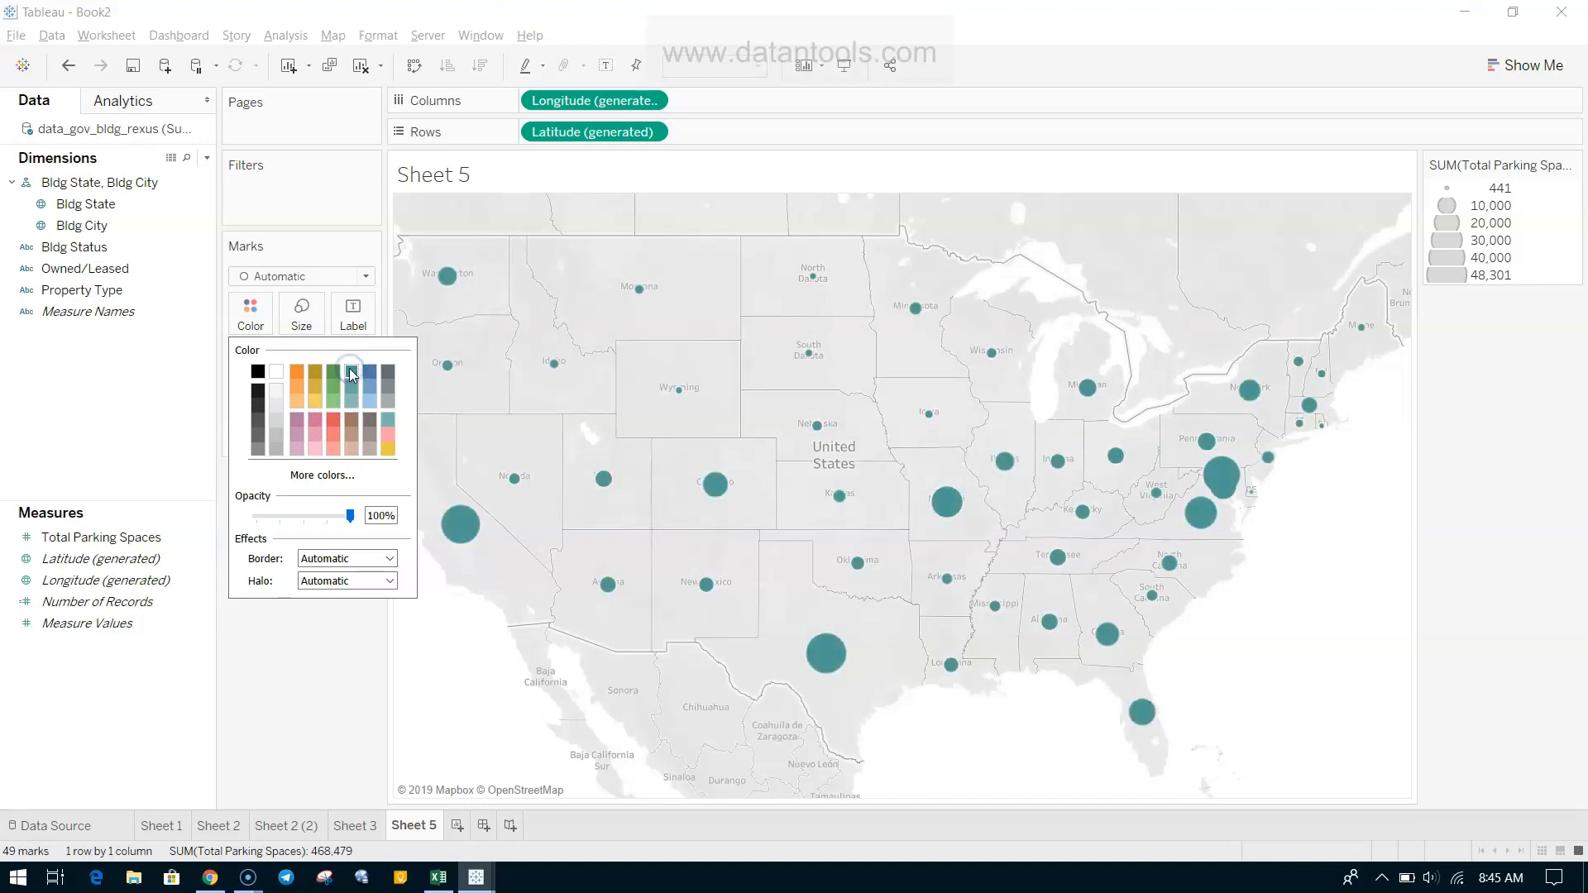
click(383, 648)
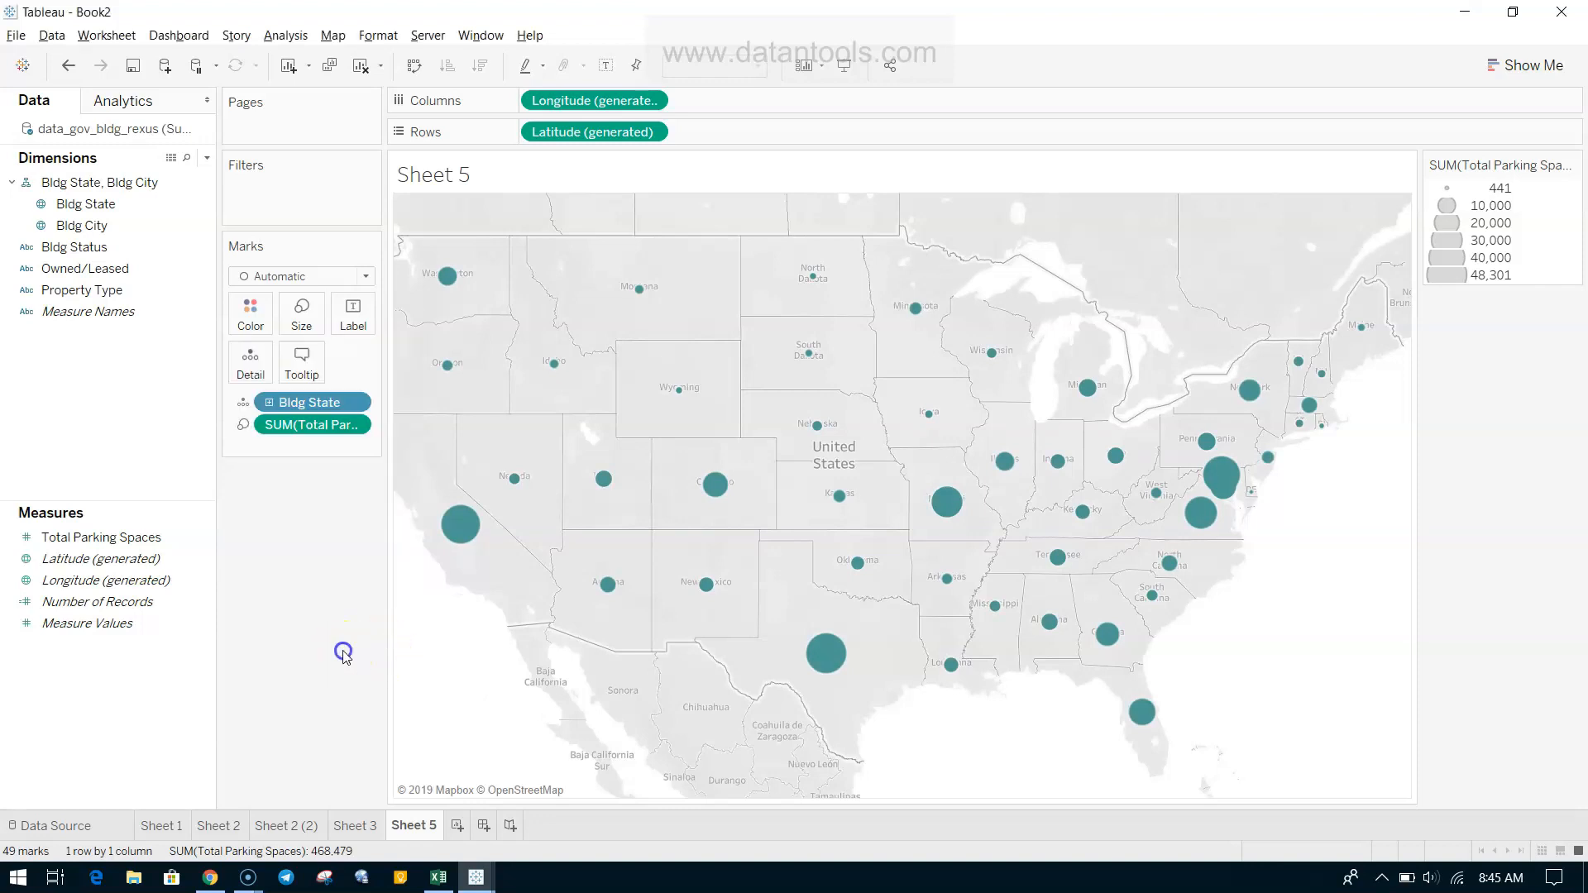
Step: Lower the opacity of the map circles to 69% so that overlapping states can be told apart
click(303, 311)
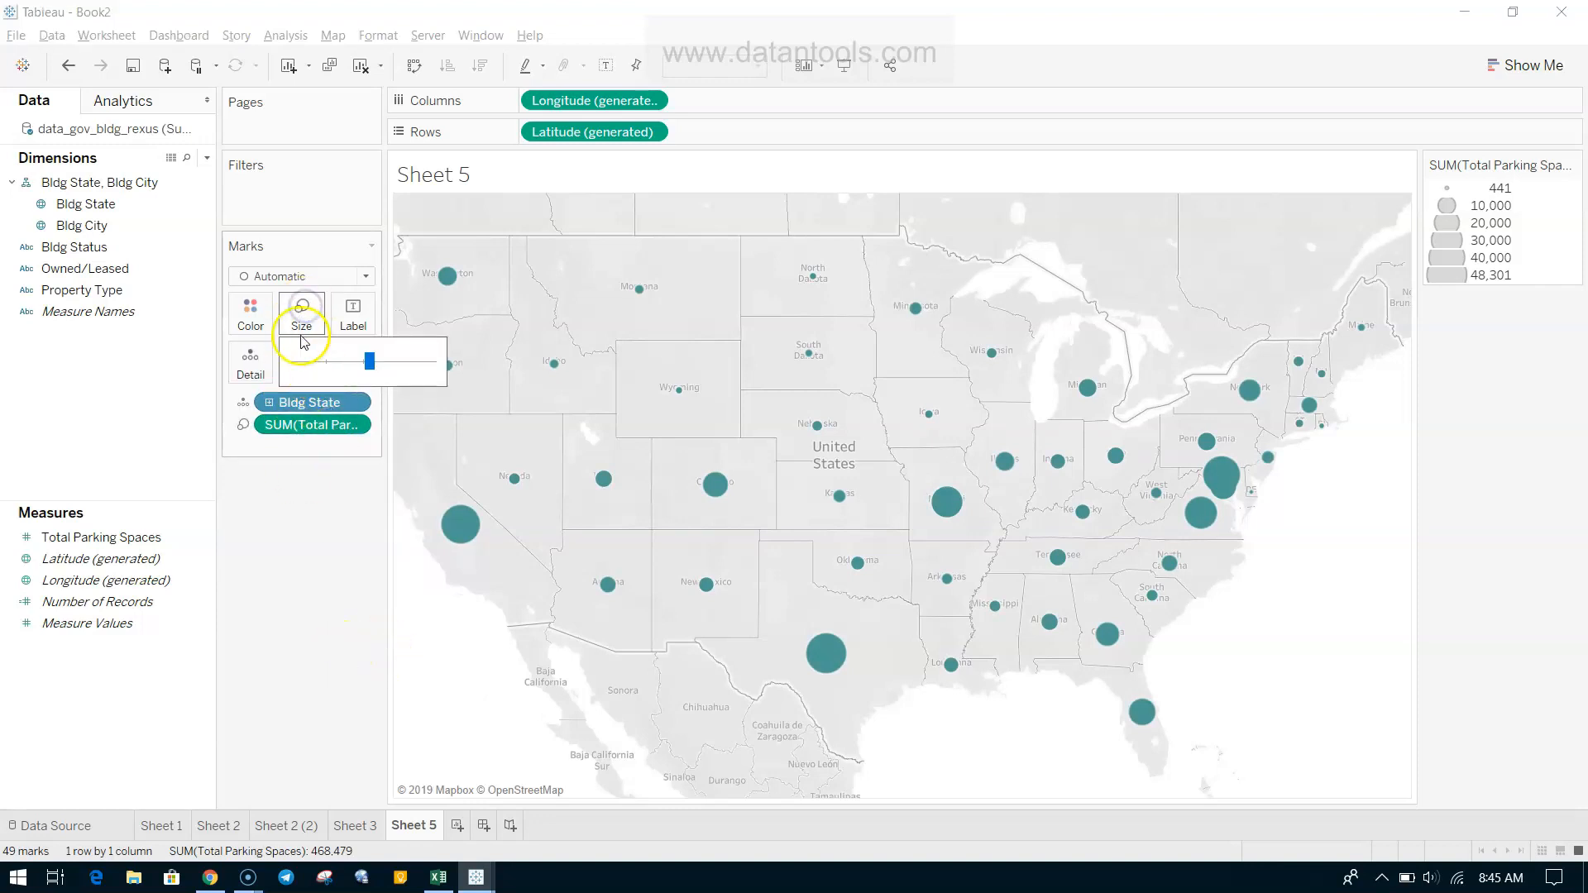
click(304, 515)
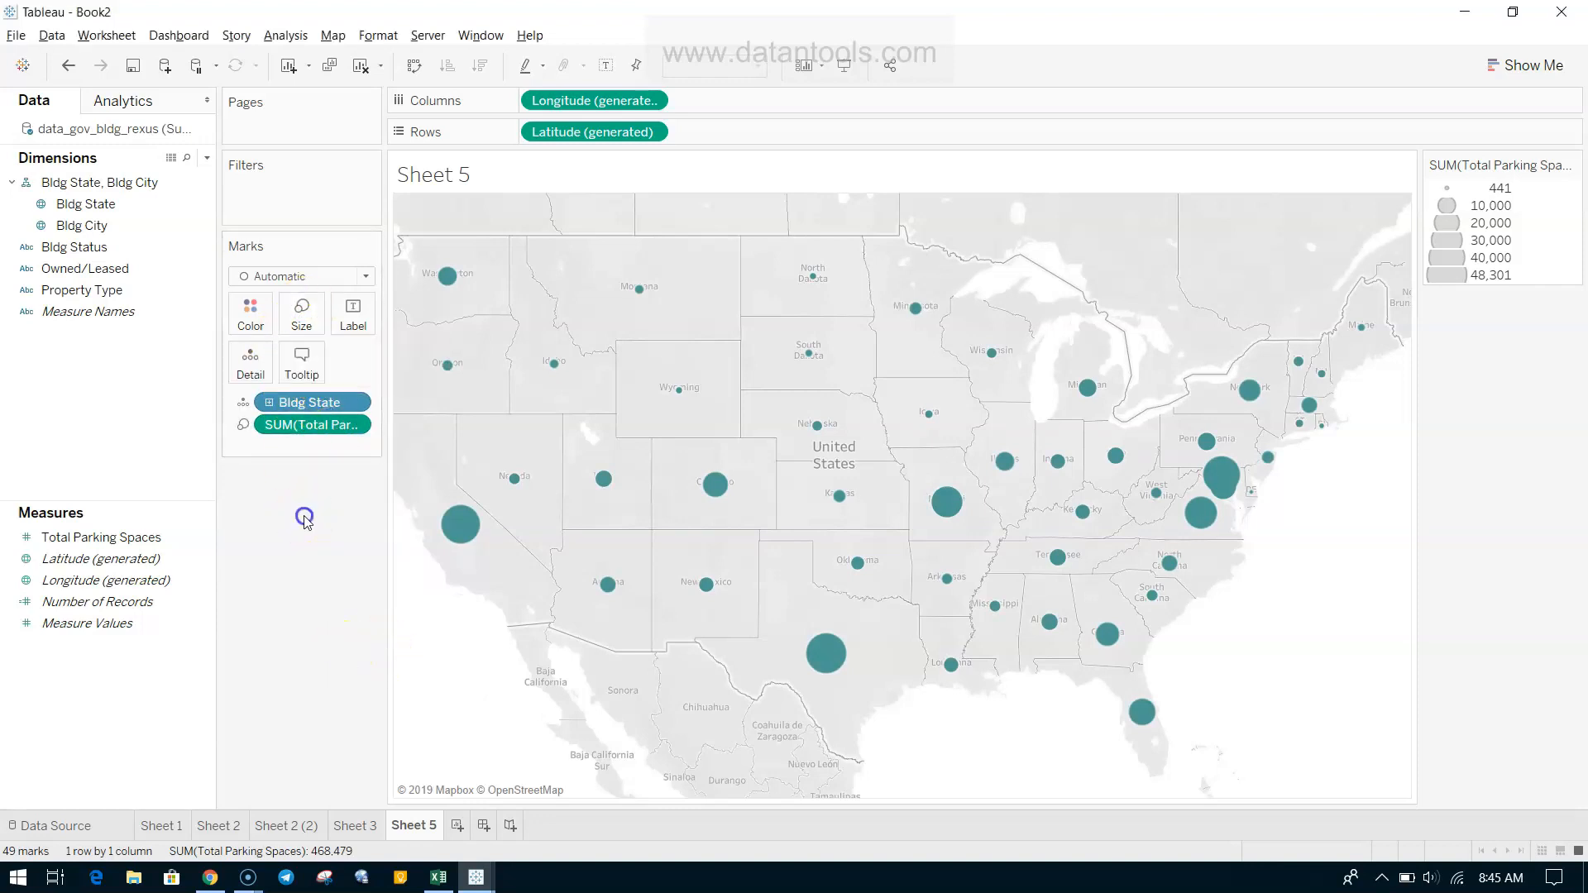
click(257, 321)
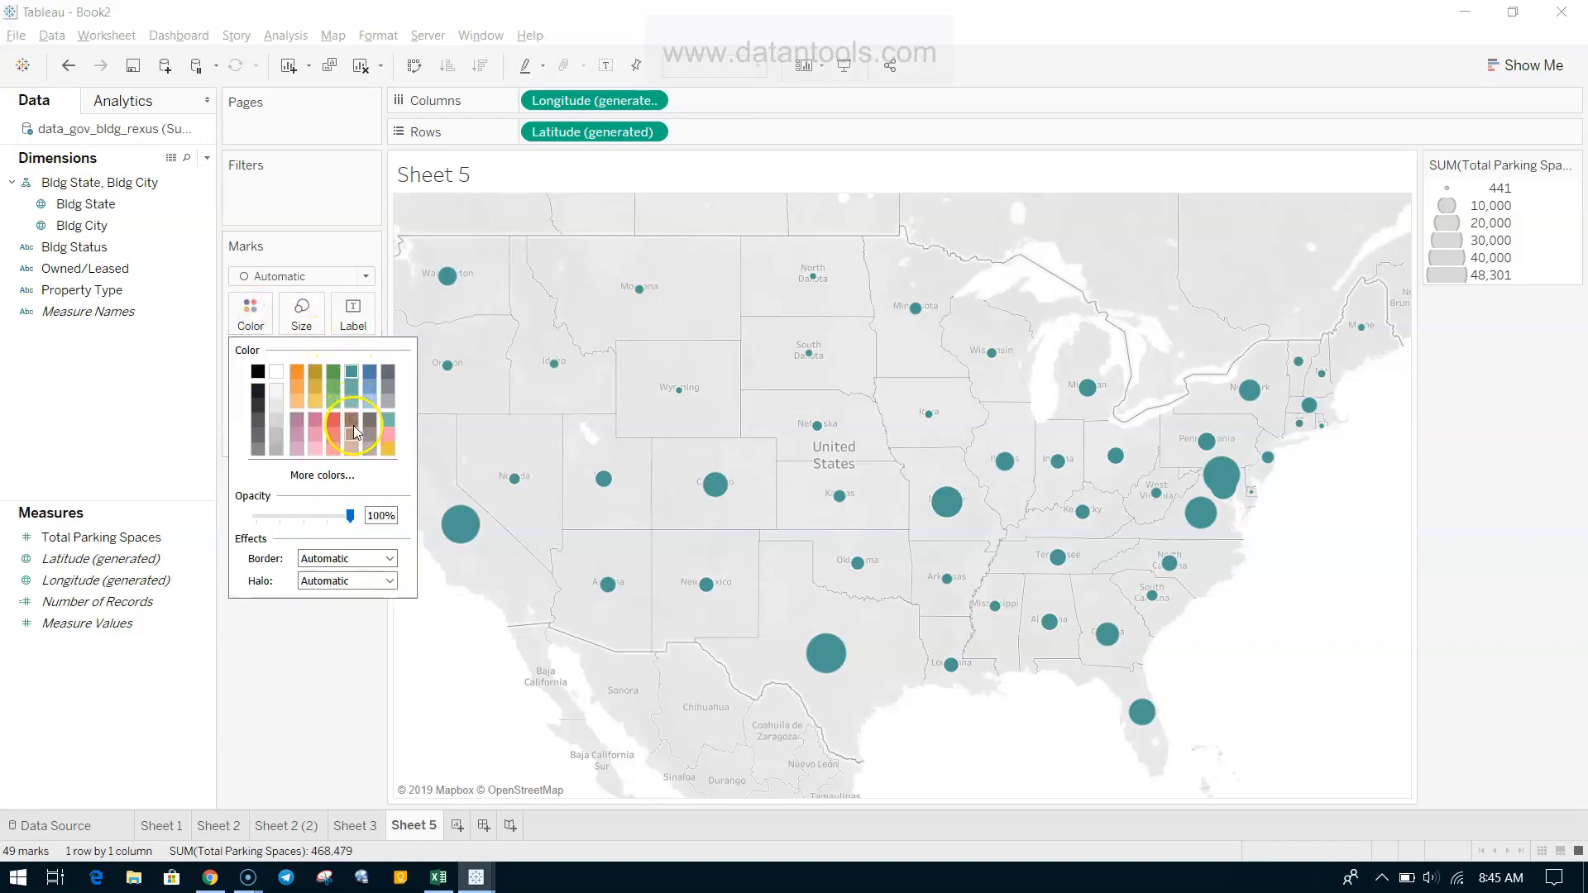
mouse_move(349, 515)
mouse_down()
mouse_move(298, 516)
mouse_move(322, 516)
mouse_up()
mouse_move(1240, 488)
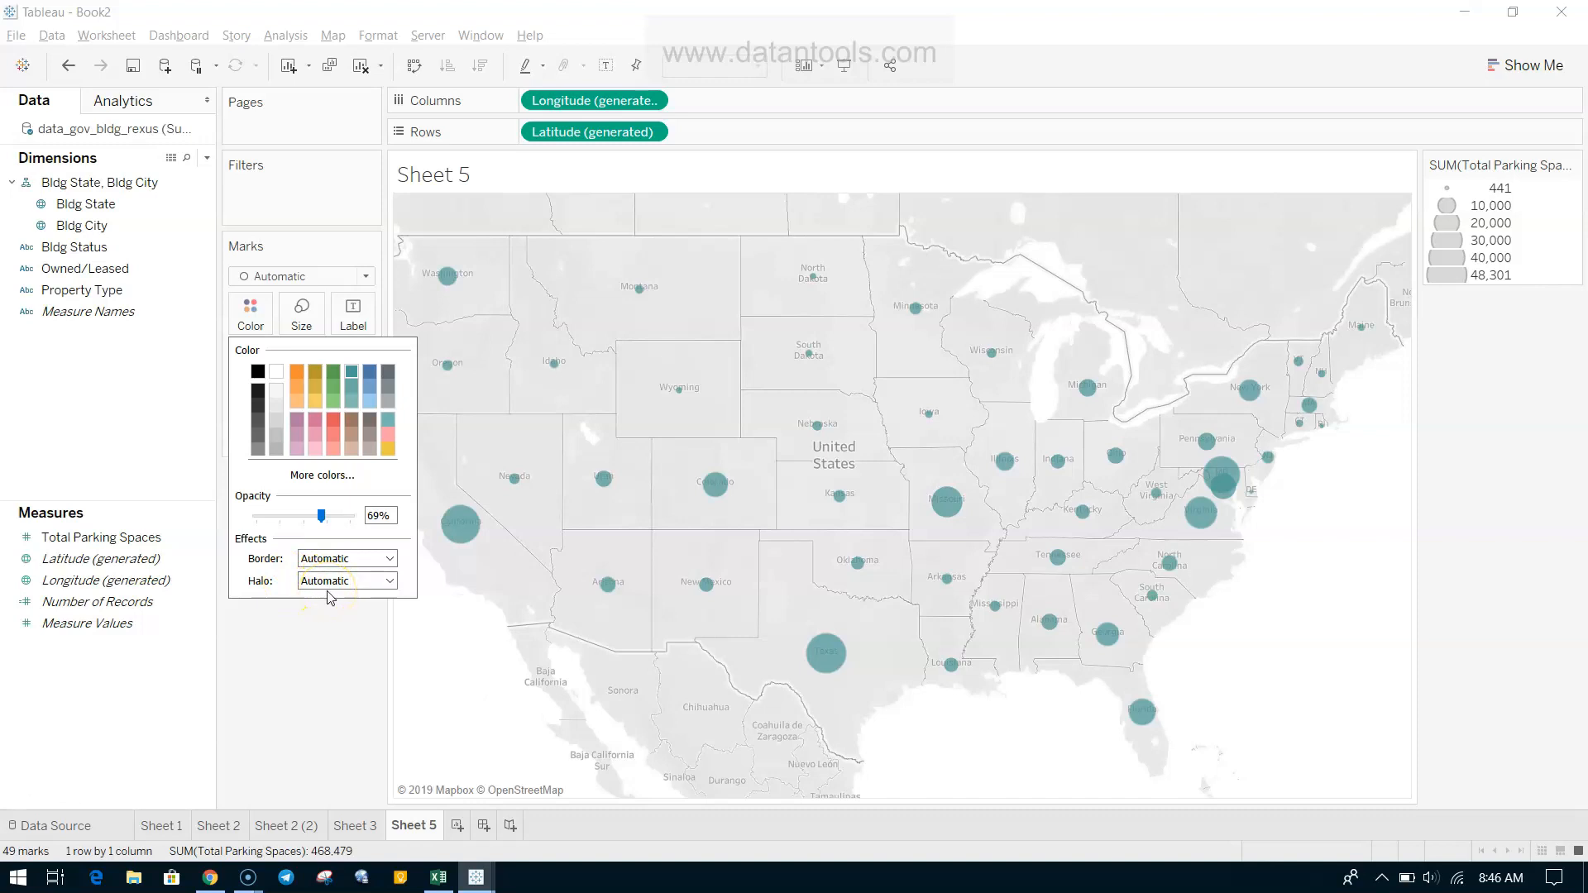
click(354, 677)
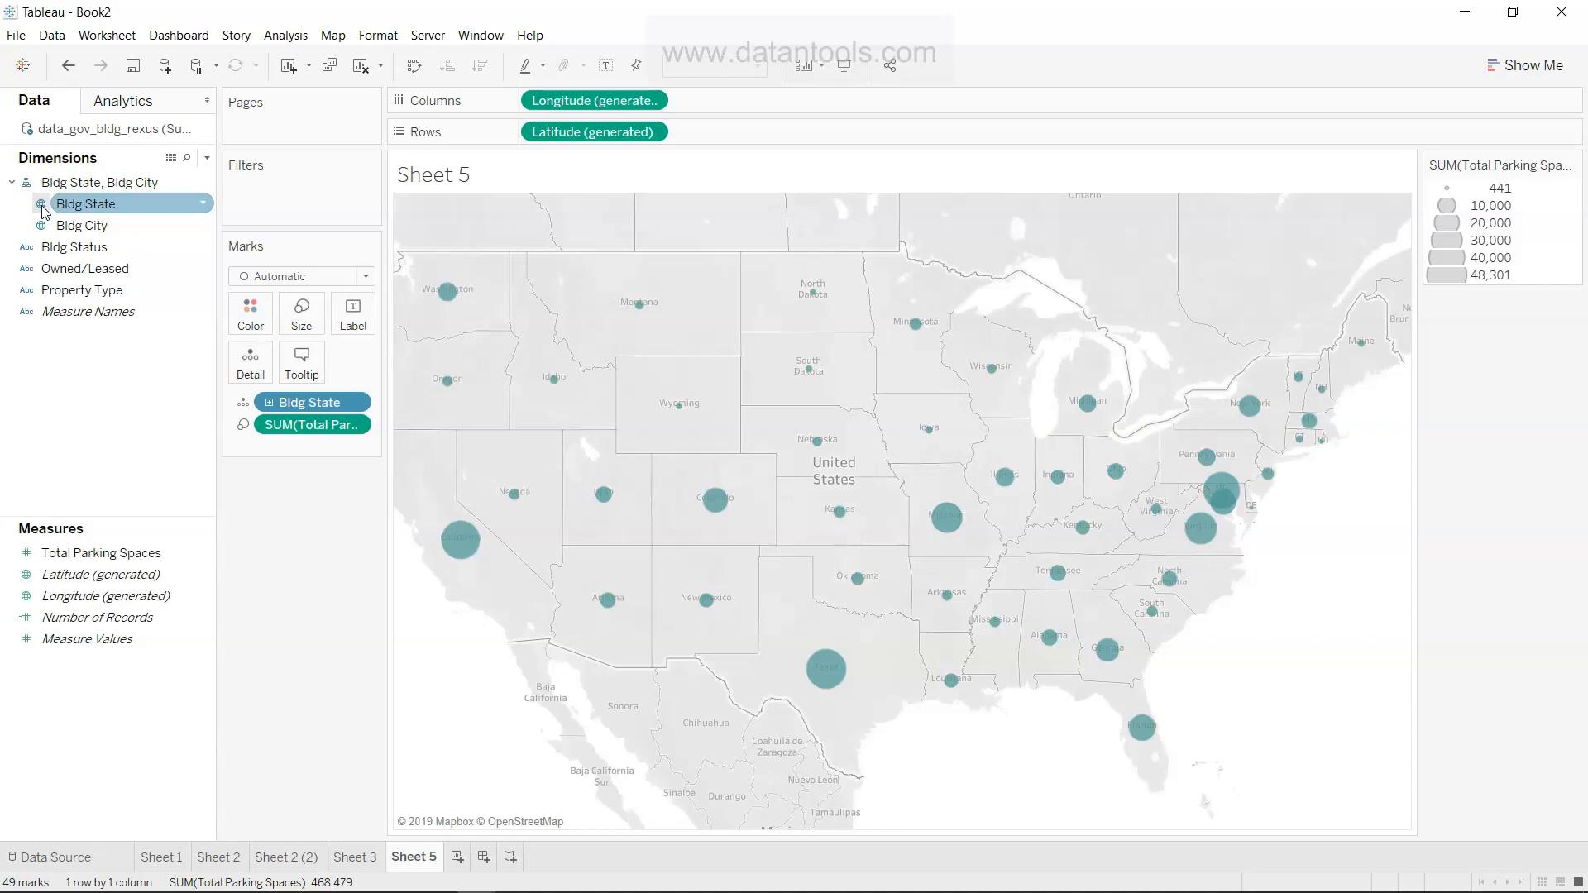
Step: Reveal the second question on the slide, about states with excess parking, and add an empty worksheet in Tableau
key(alt+Tab)
key(Right)
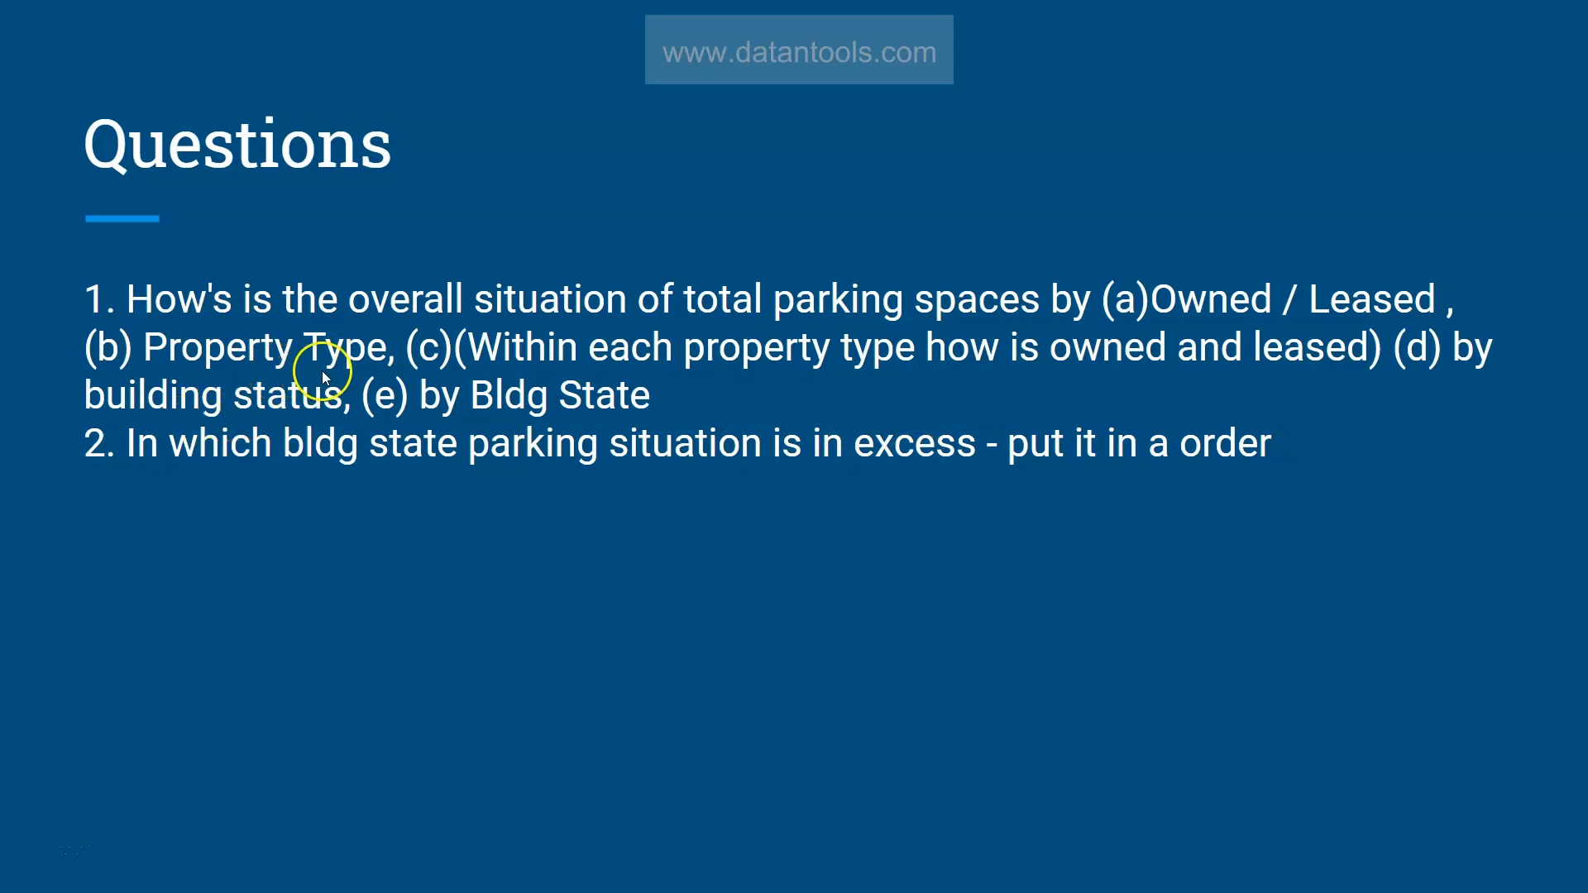
key(alt+Tab)
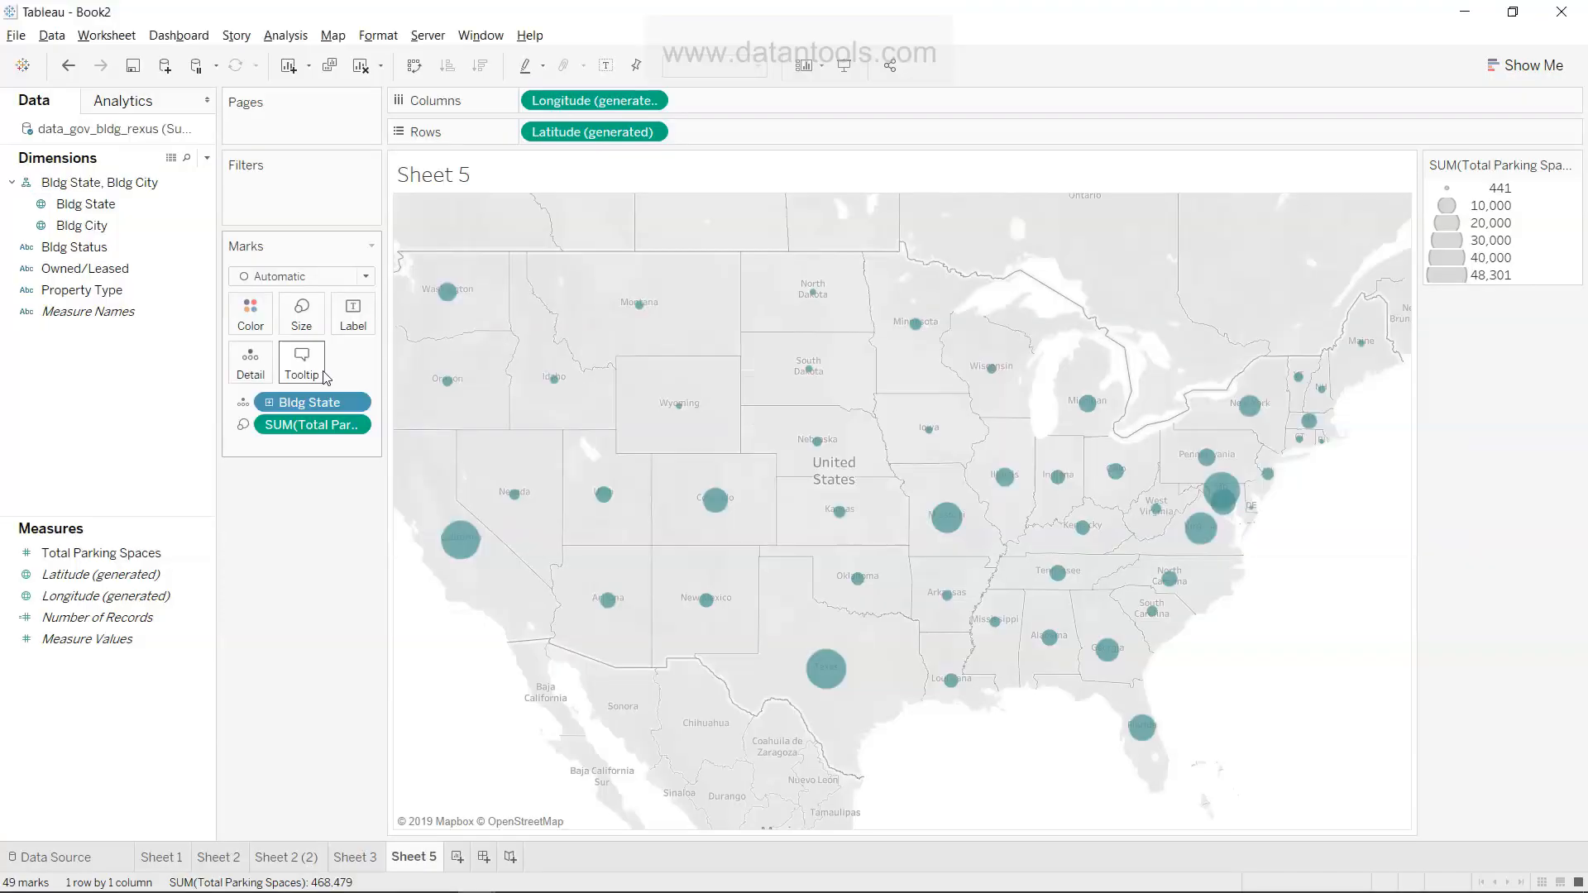
click(457, 857)
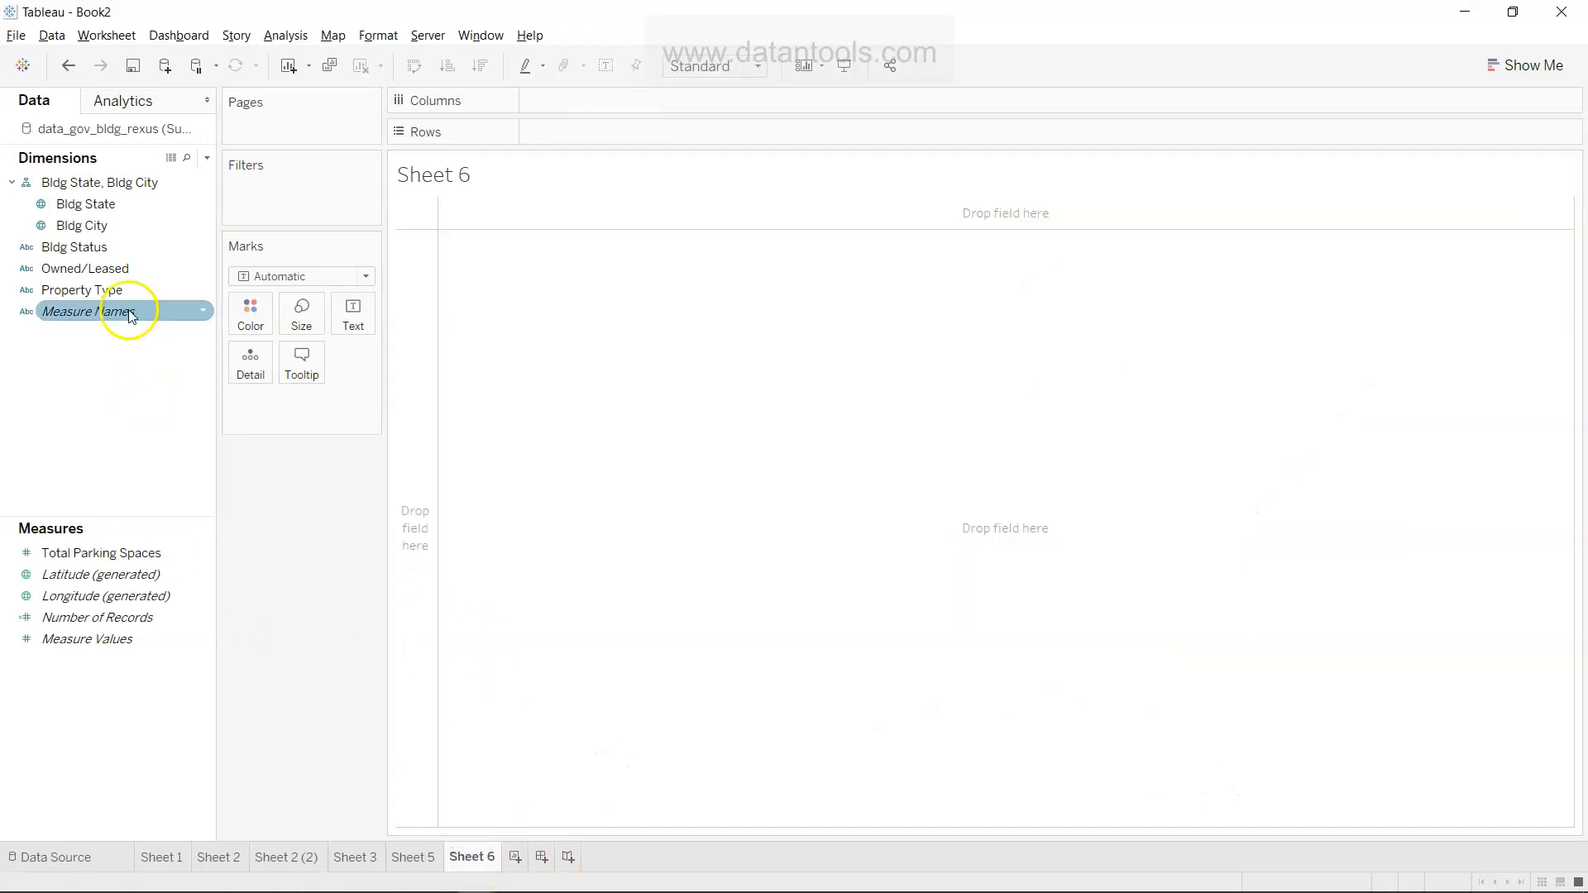
drag(115, 255, 623, 135)
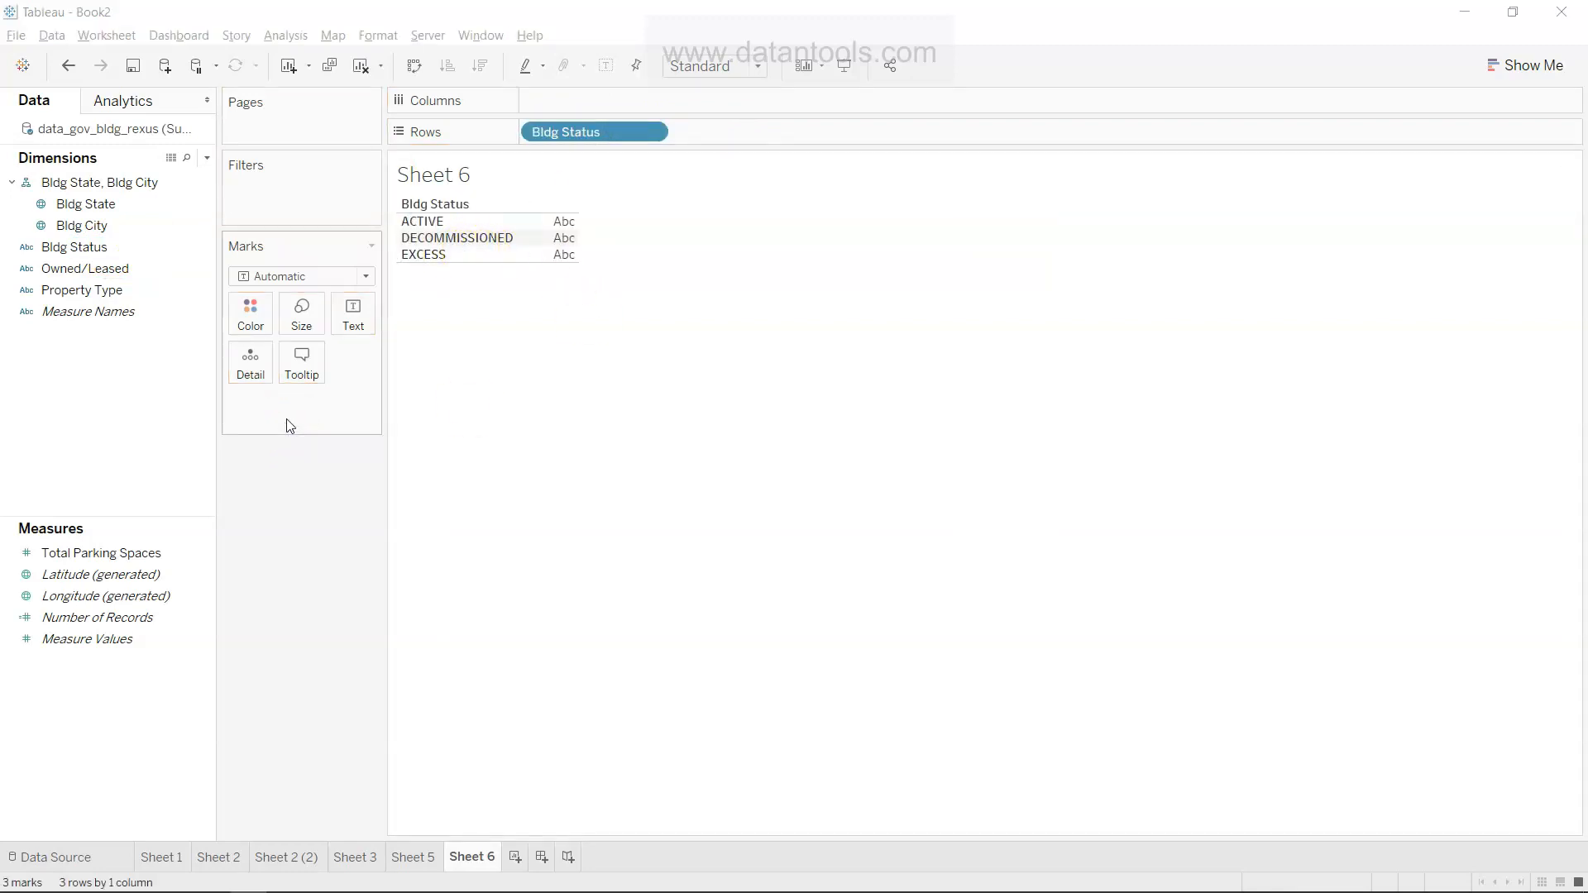
key(alt+Tab)
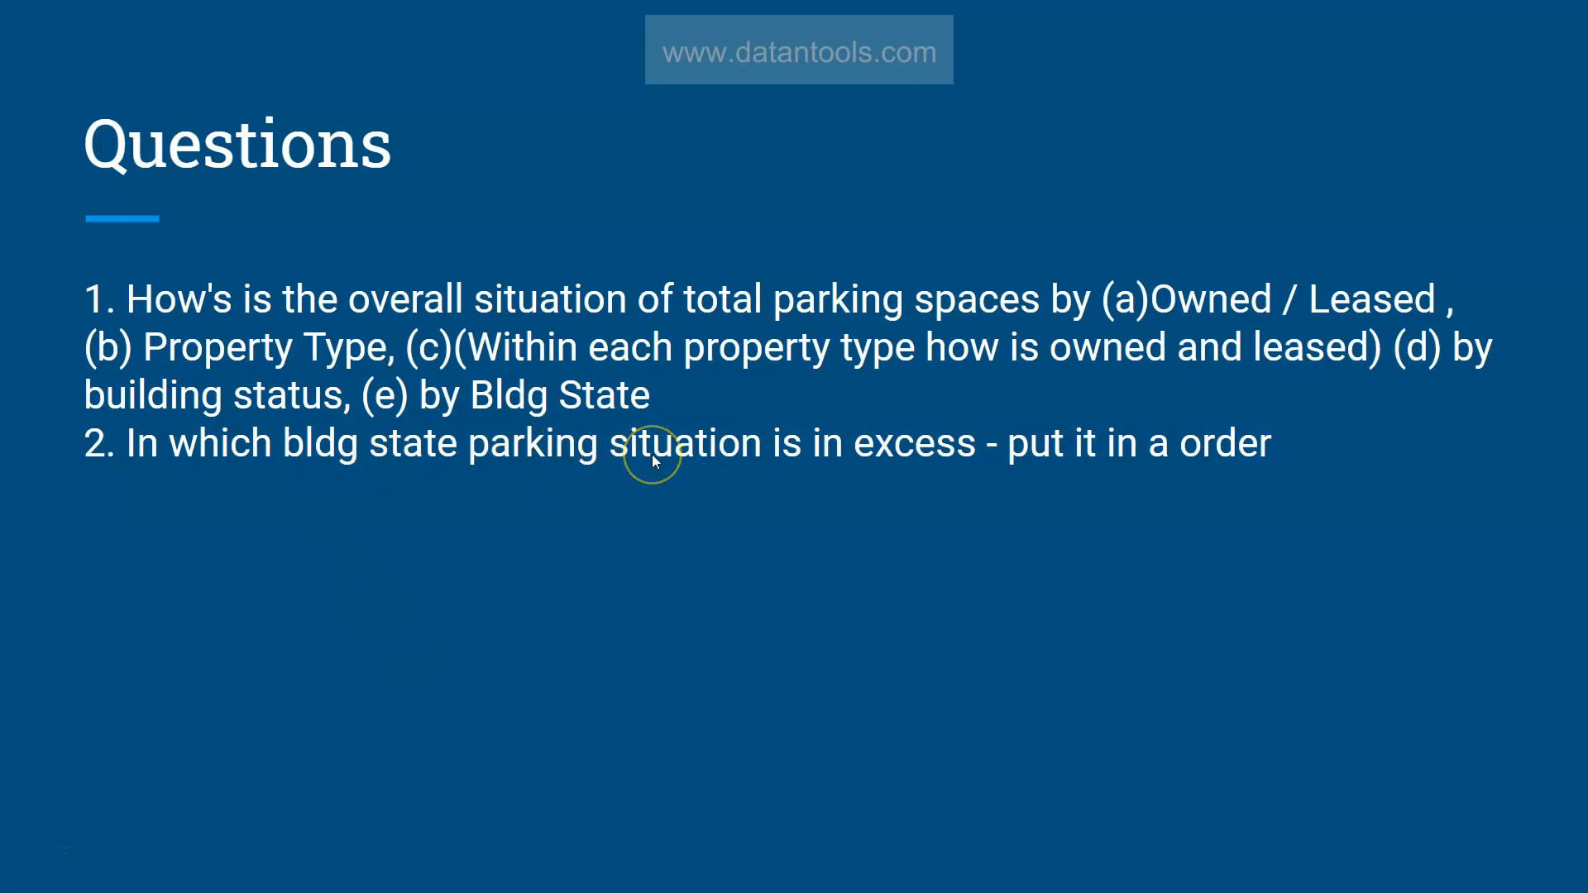
key(alt+Tab)
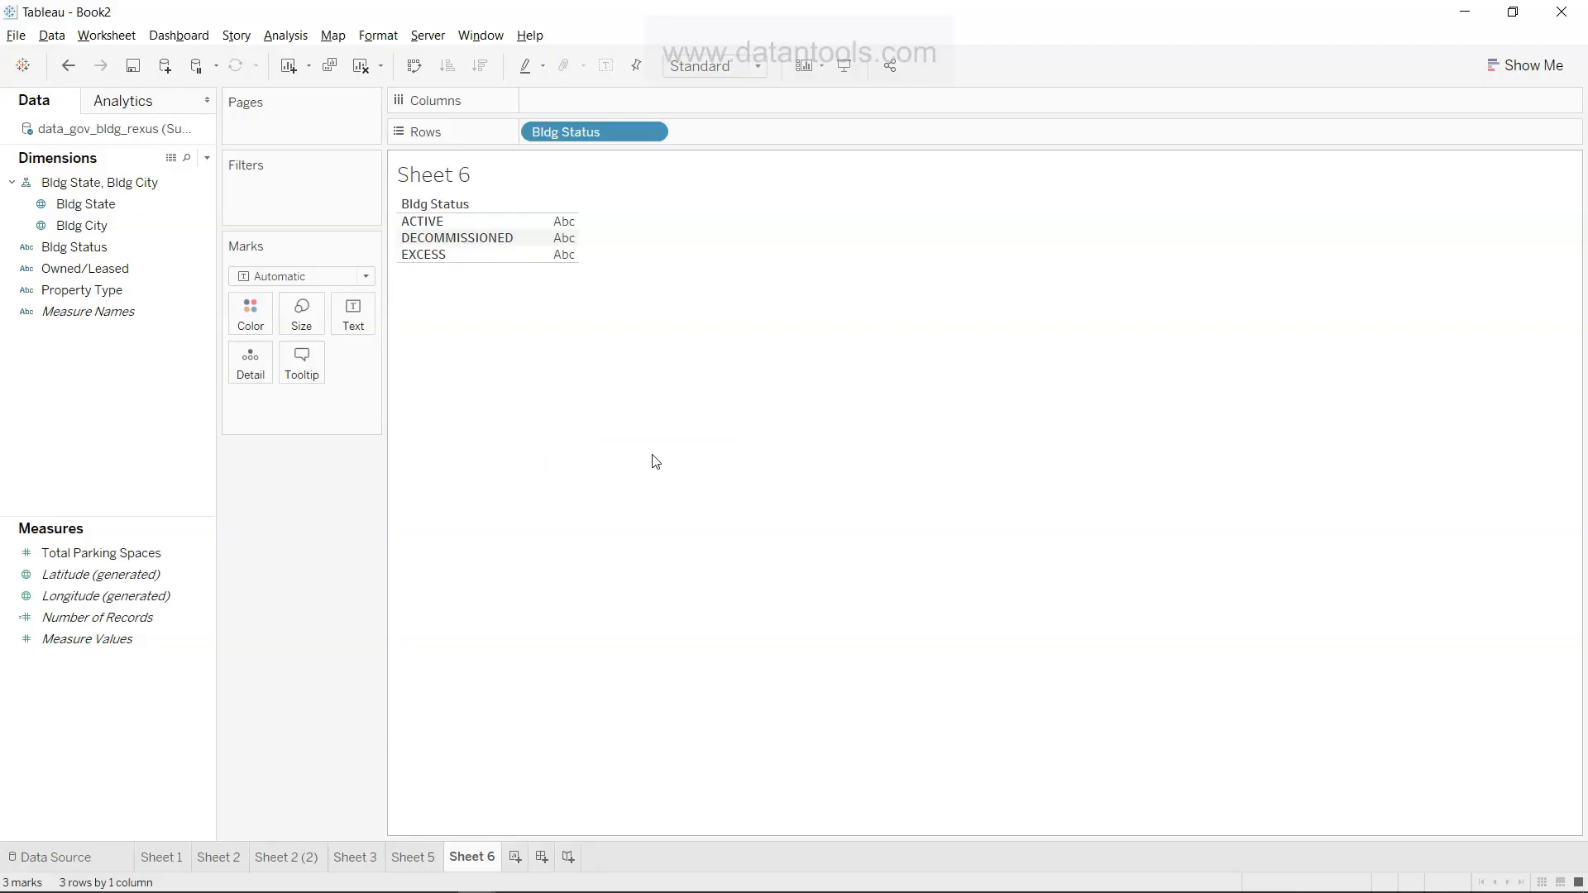
drag(574, 131, 280, 517)
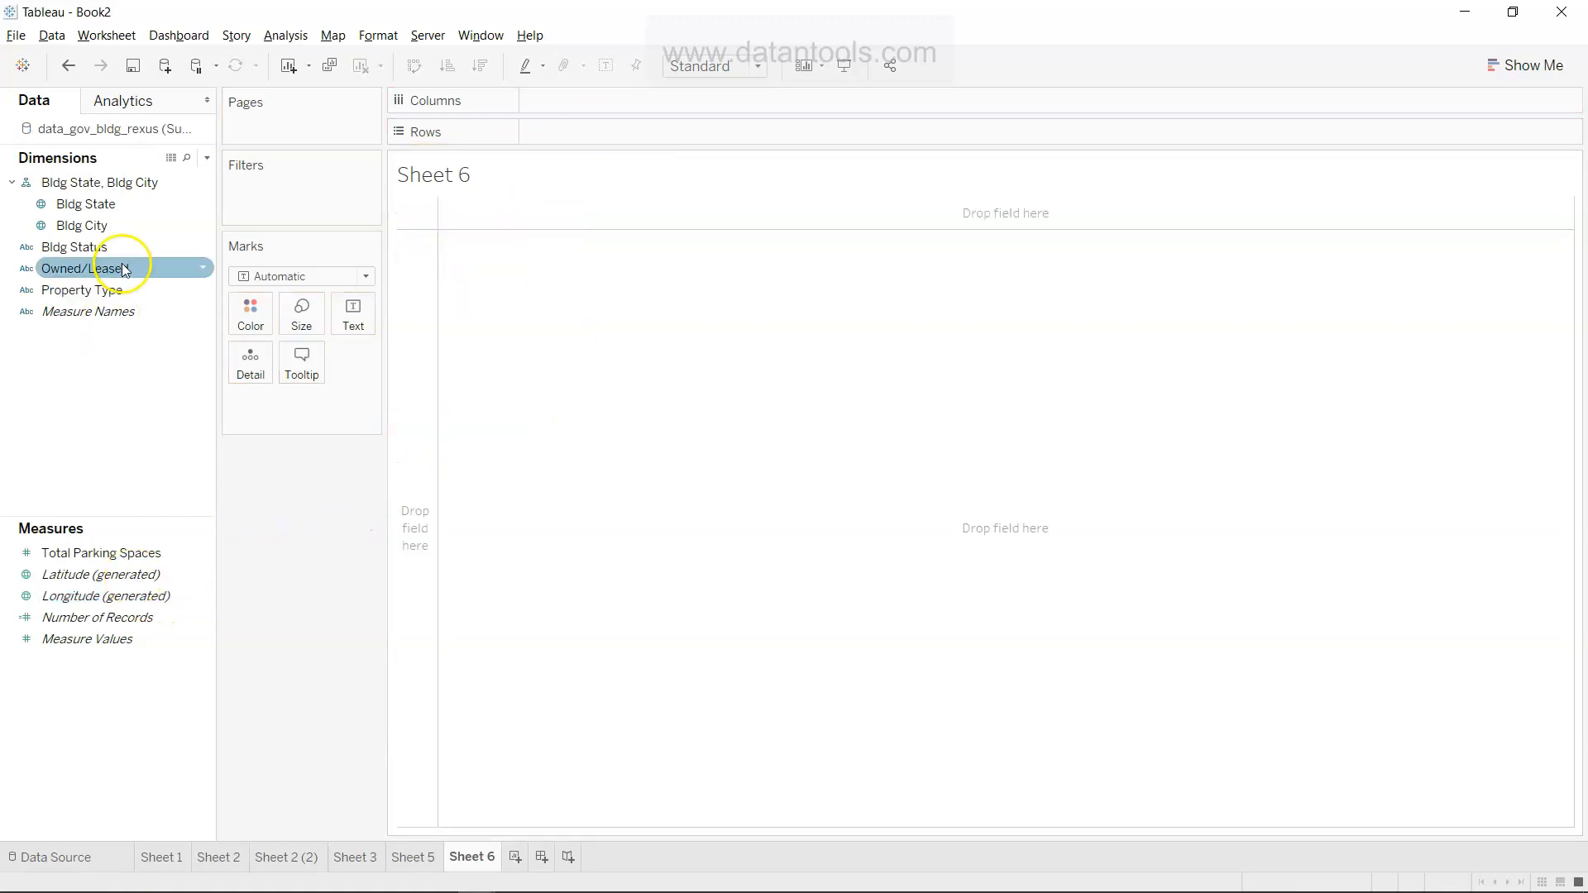
Step: Chart Total Parking Spaces by Bldg State as horizontal bars, filtered to the EXCESS building status
drag(124, 215, 552, 146)
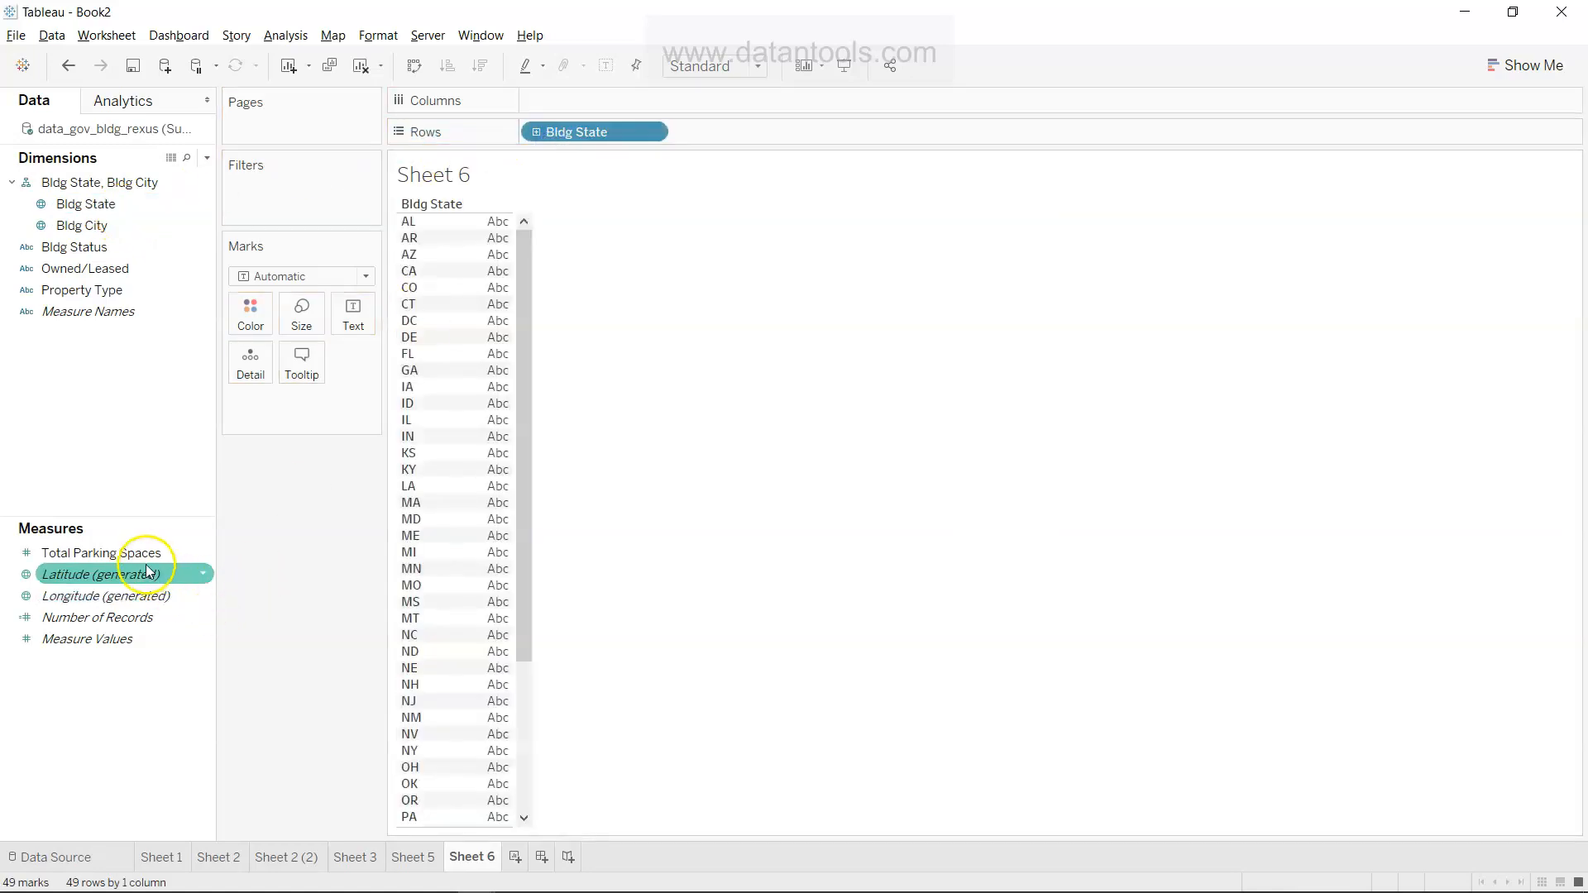
drag(141, 554, 682, 112)
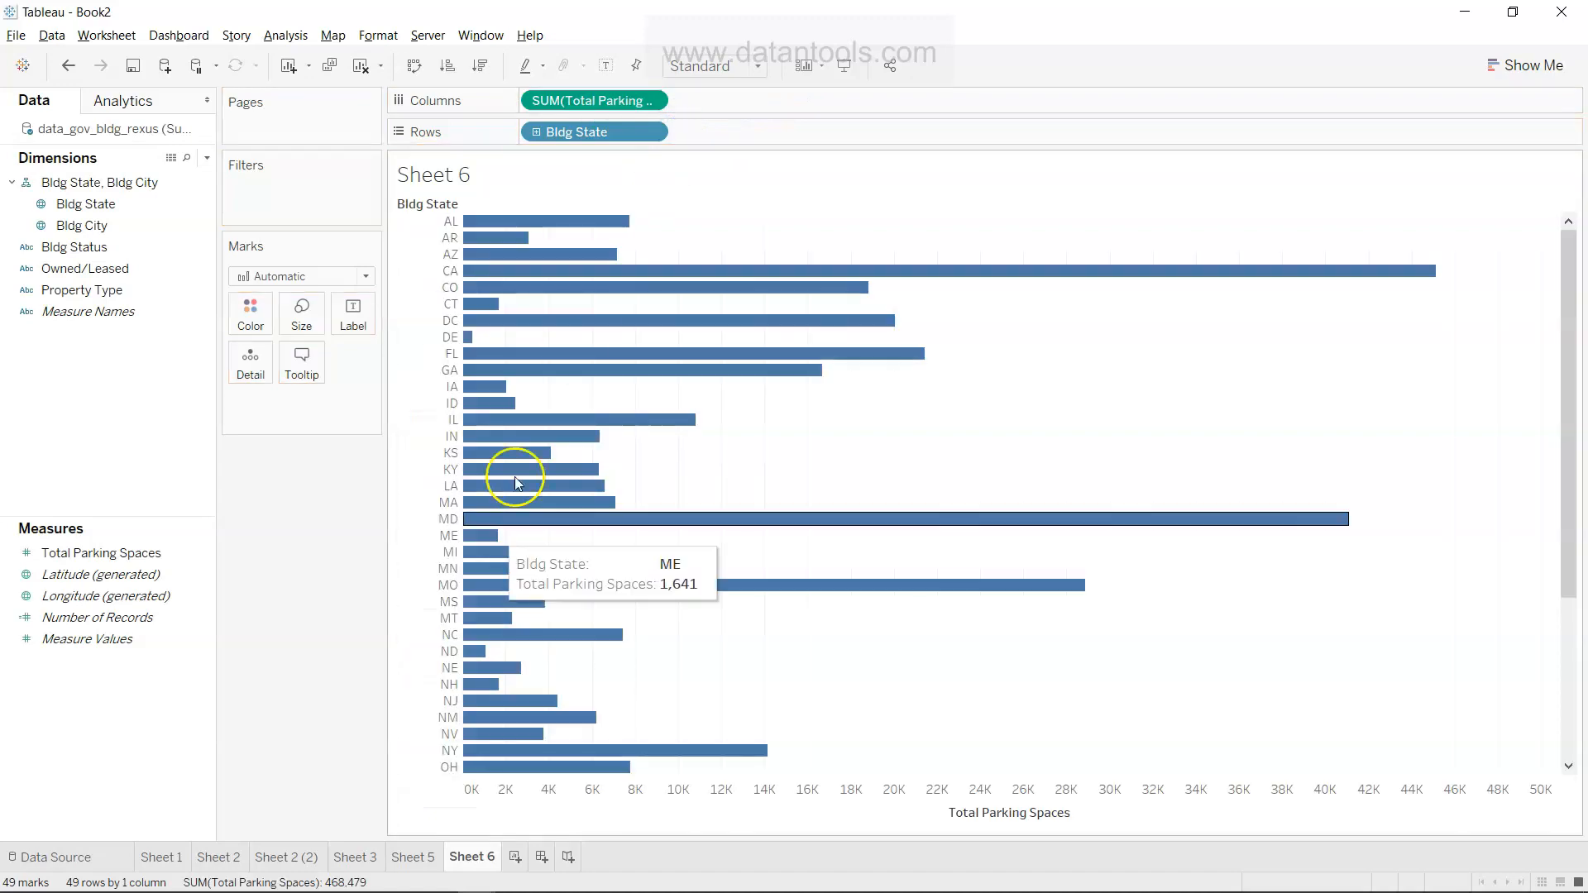
drag(83, 248, 275, 185)
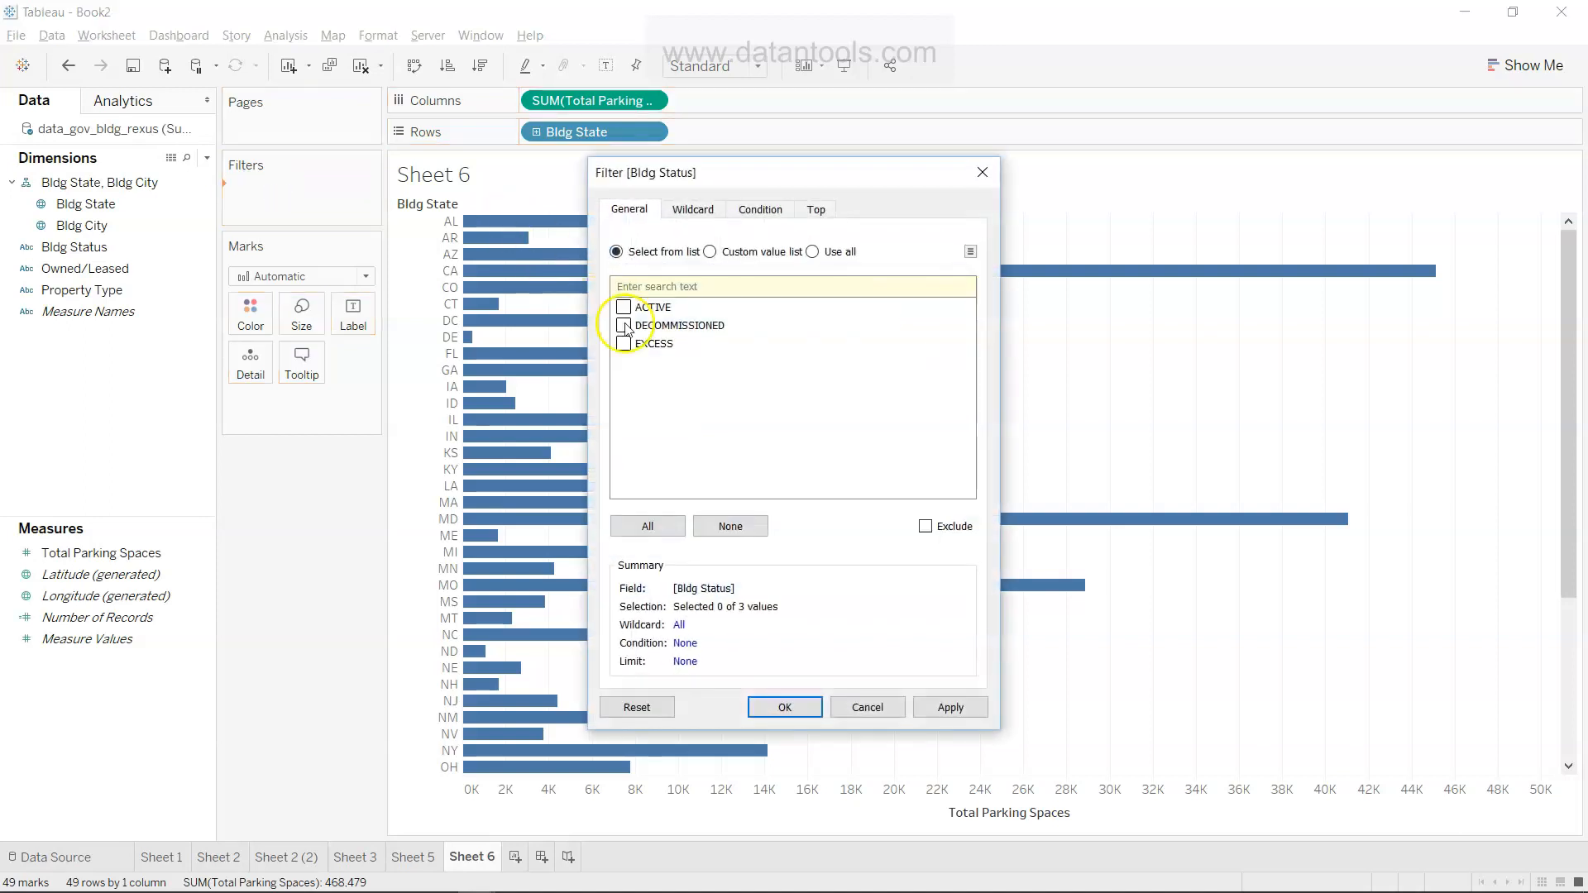
click(623, 344)
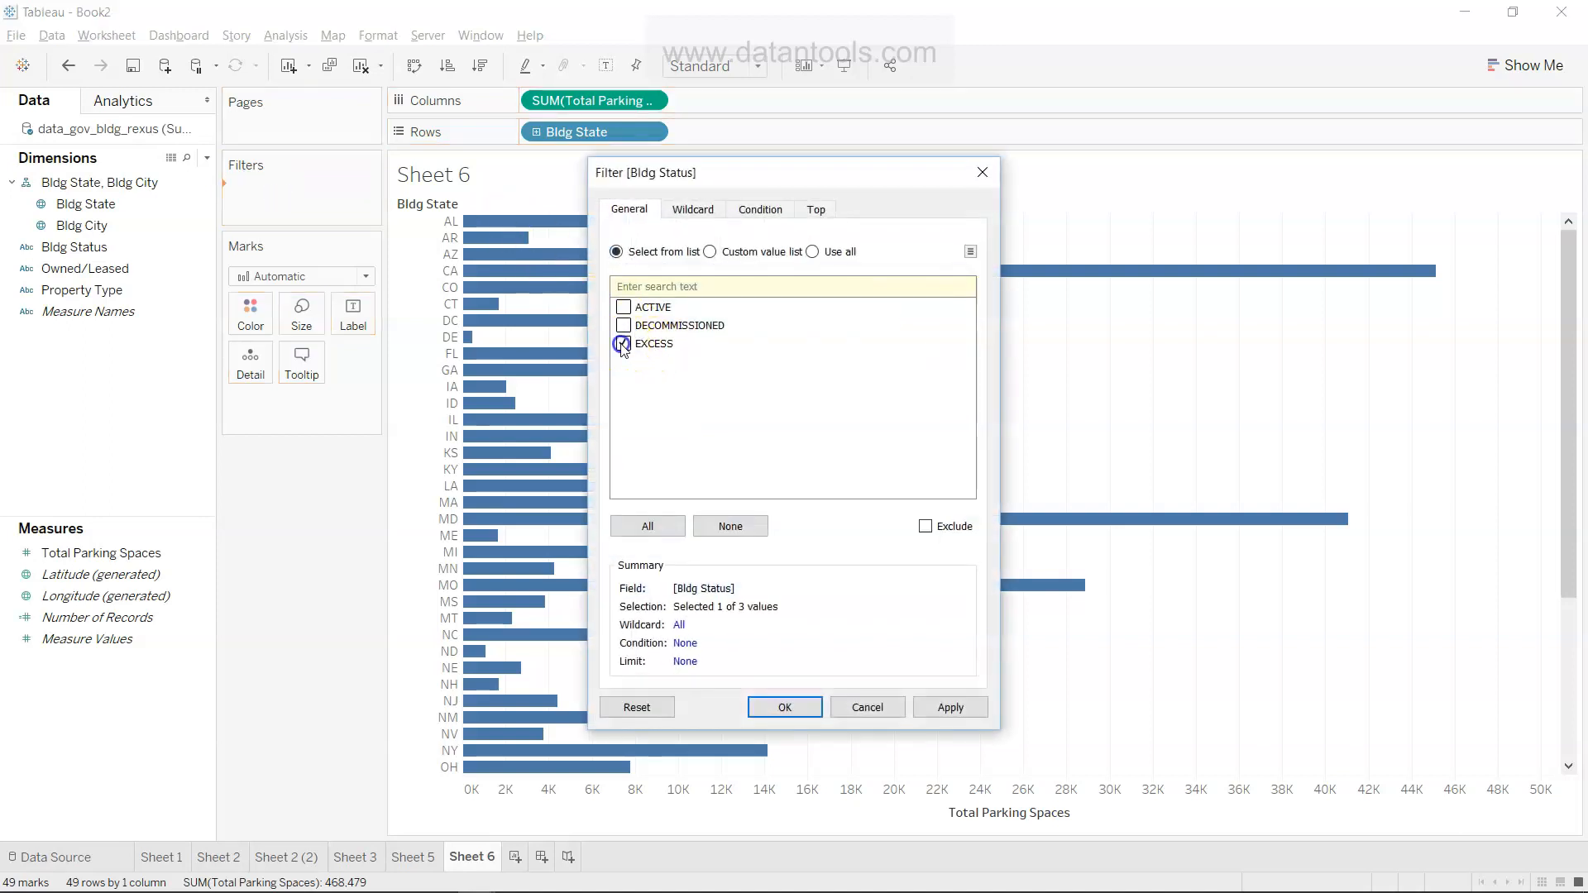
click(794, 707)
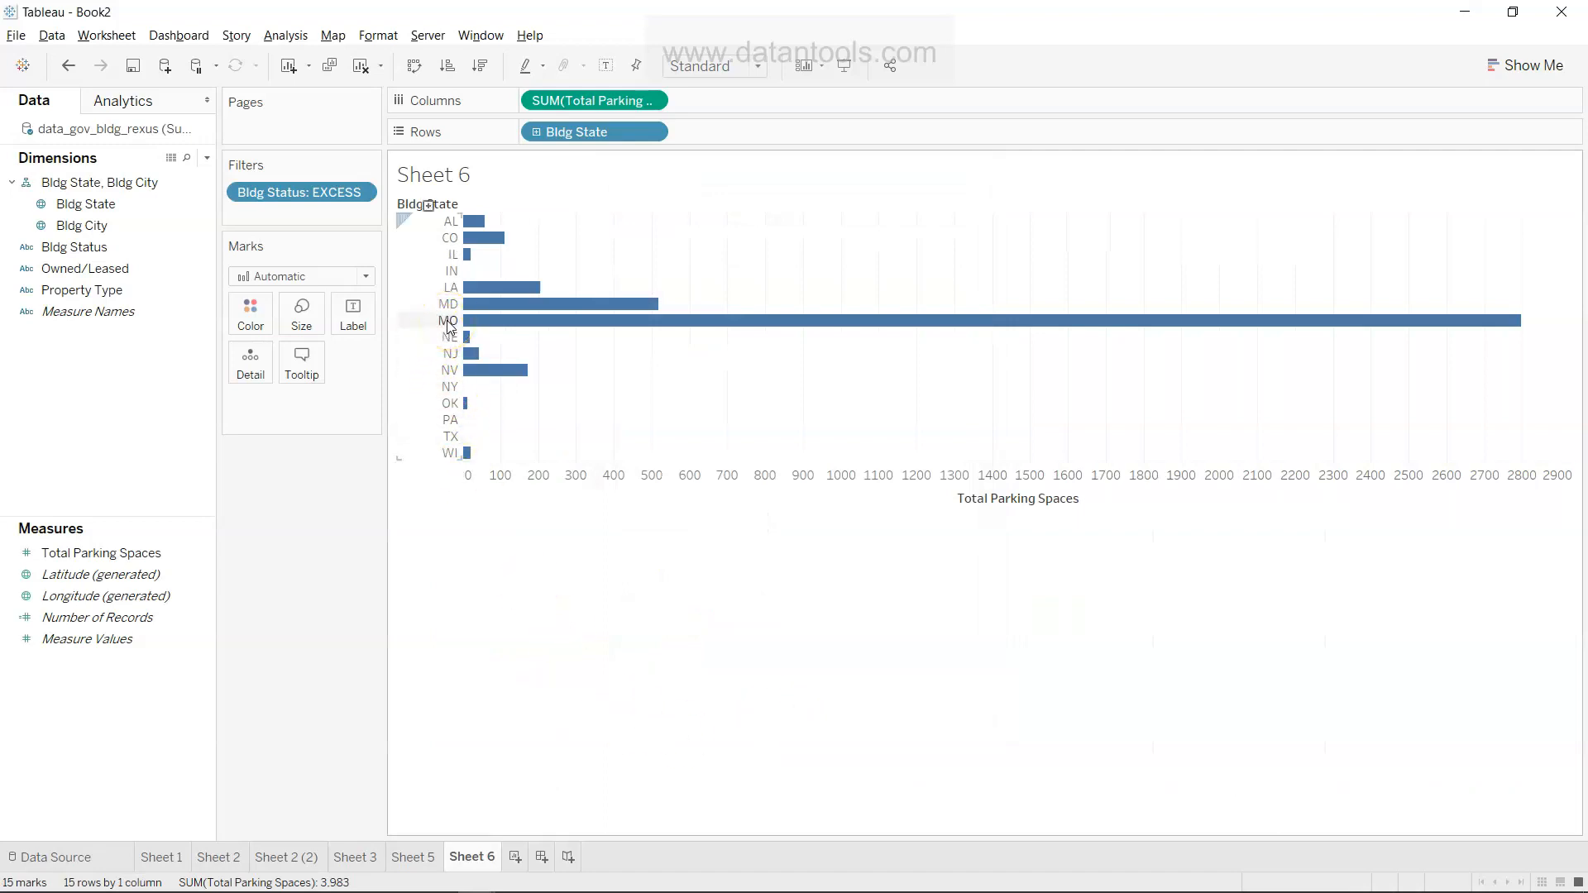
Step: Recheck the second question on the slide and sort the states in Tableau by total parking spaces in descending order
mouse_move(539, 321)
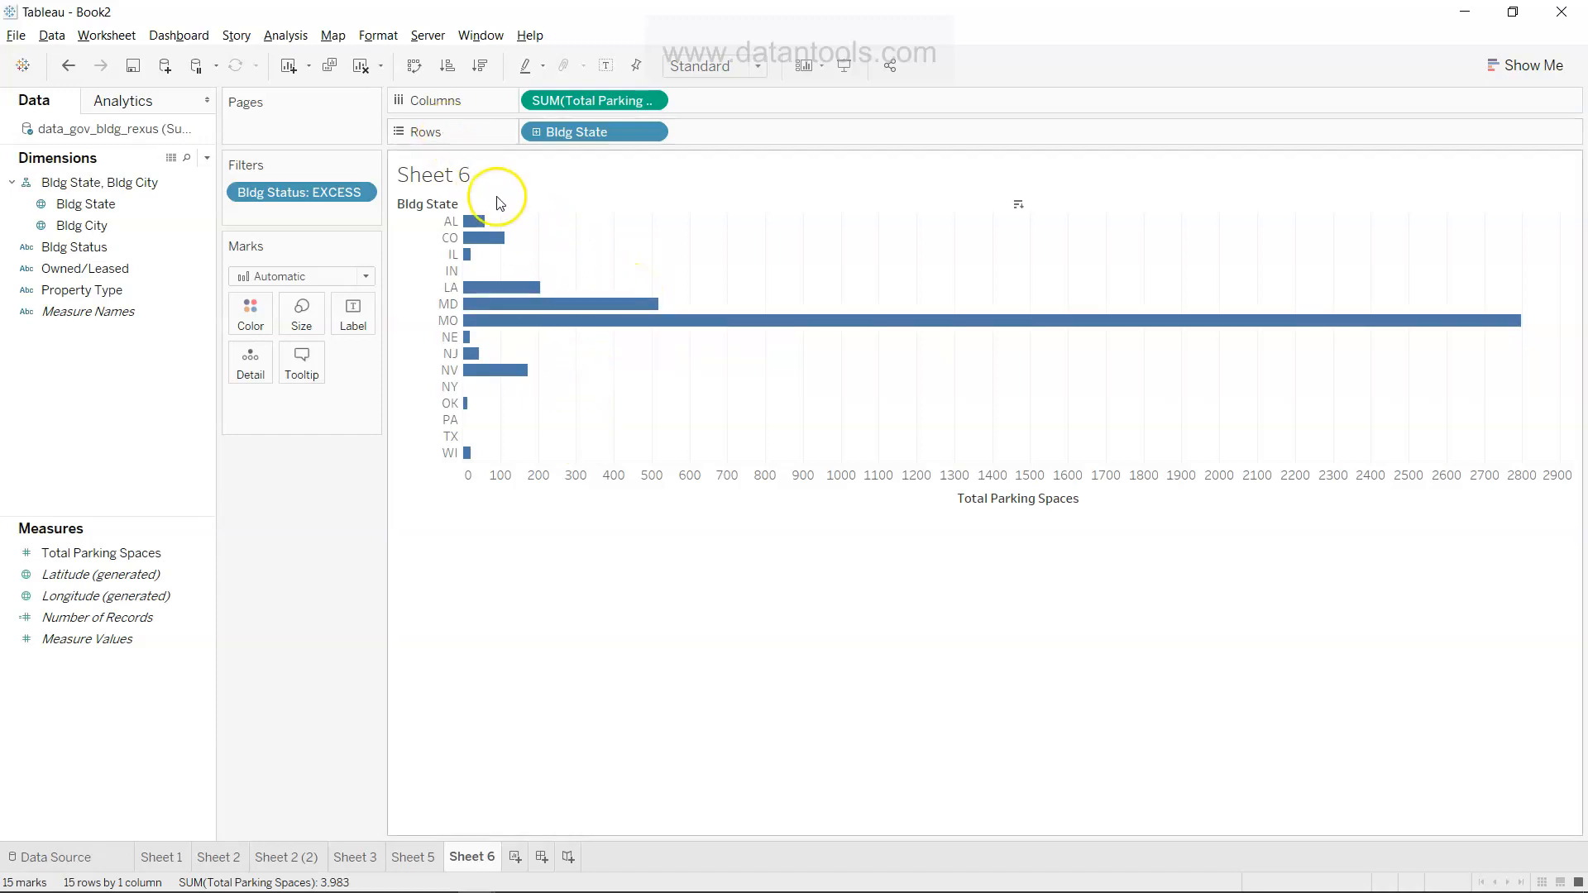
key(alt+Tab)
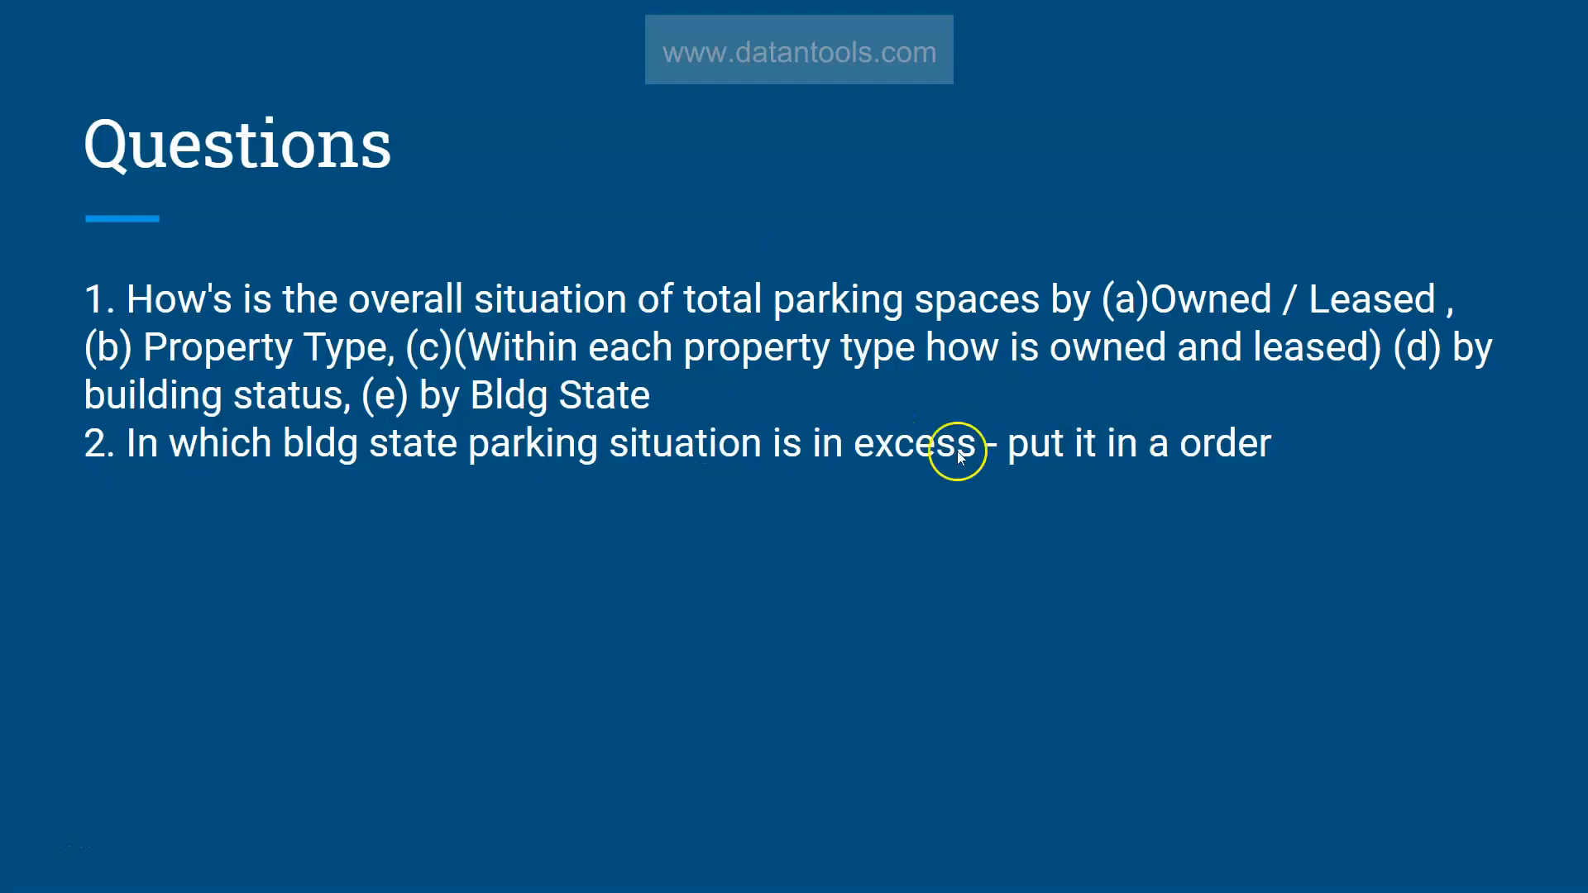
key(alt+Tab)
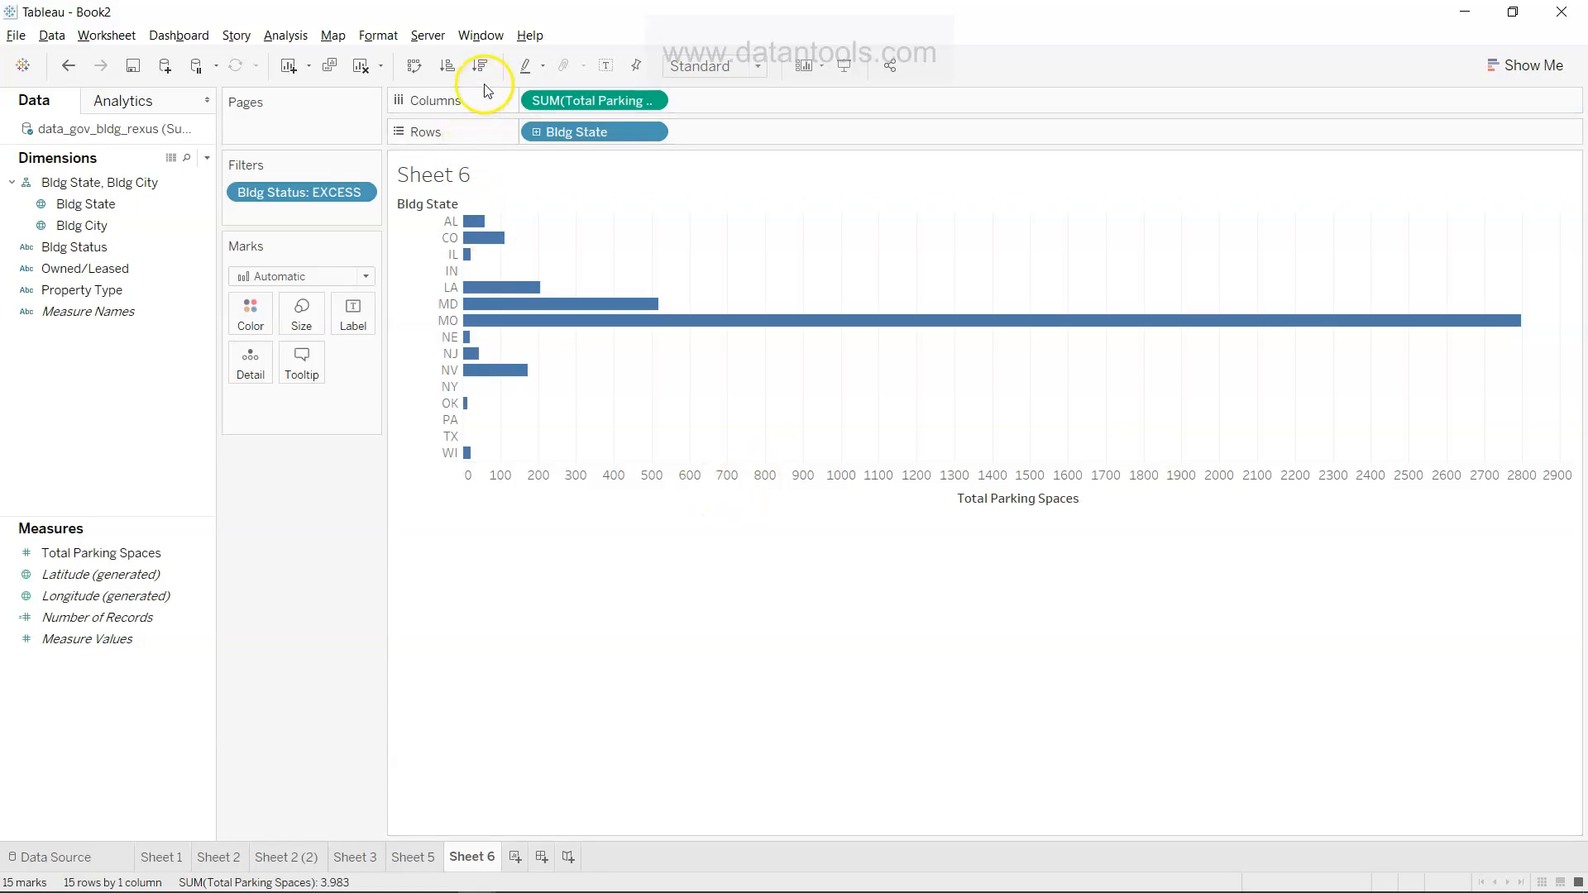
click(480, 66)
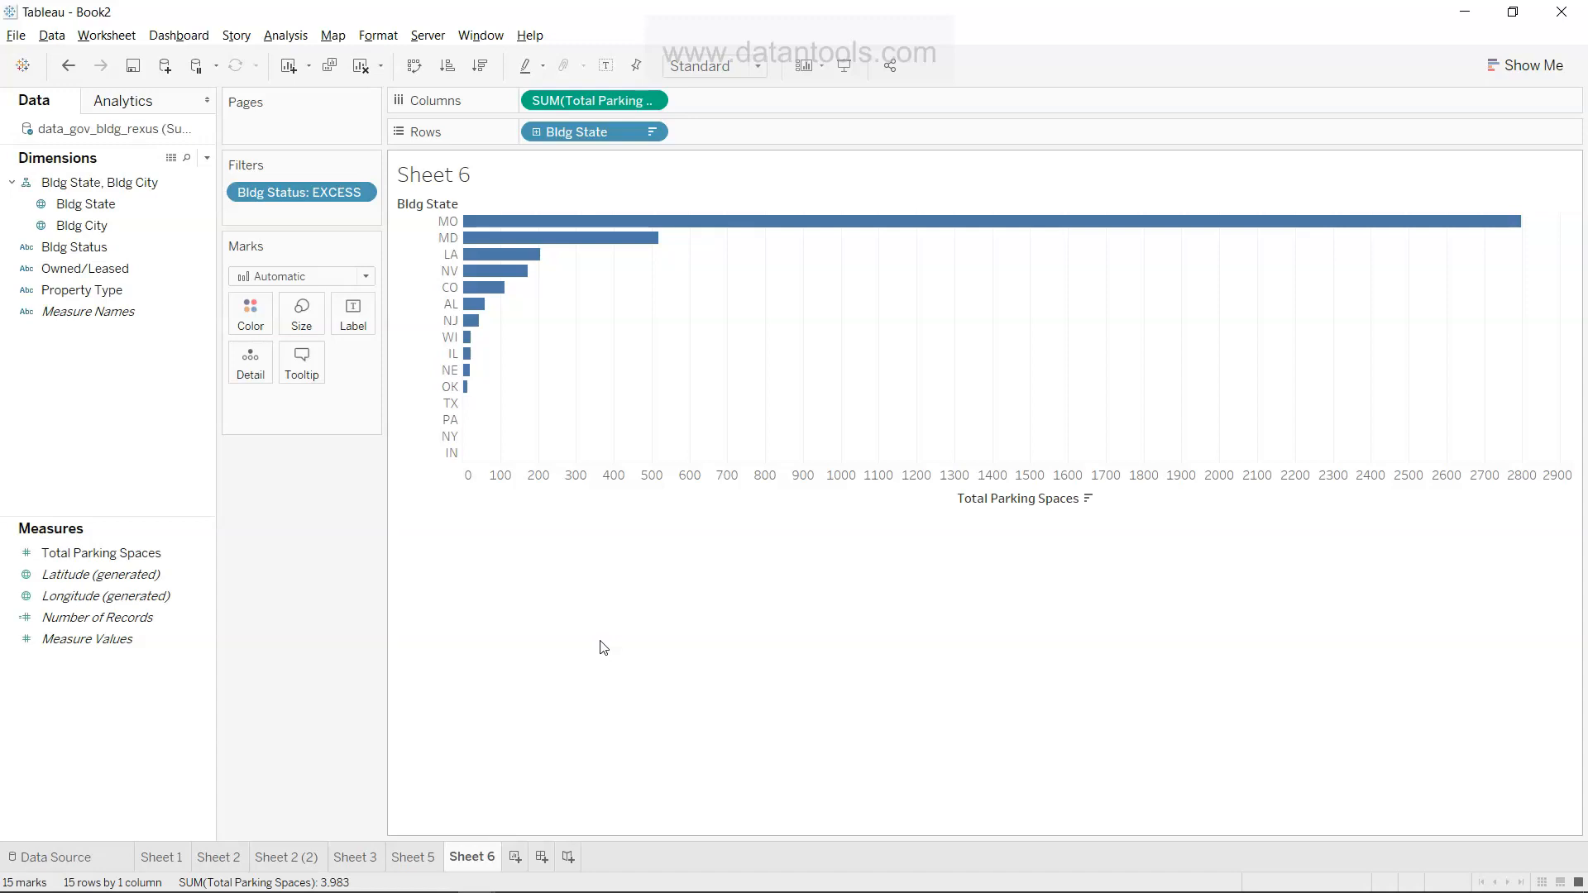
Step: Reveal the third question on the slide, about decommissioned building cities, and add an empty worksheet in Tableau
key(alt+Tab)
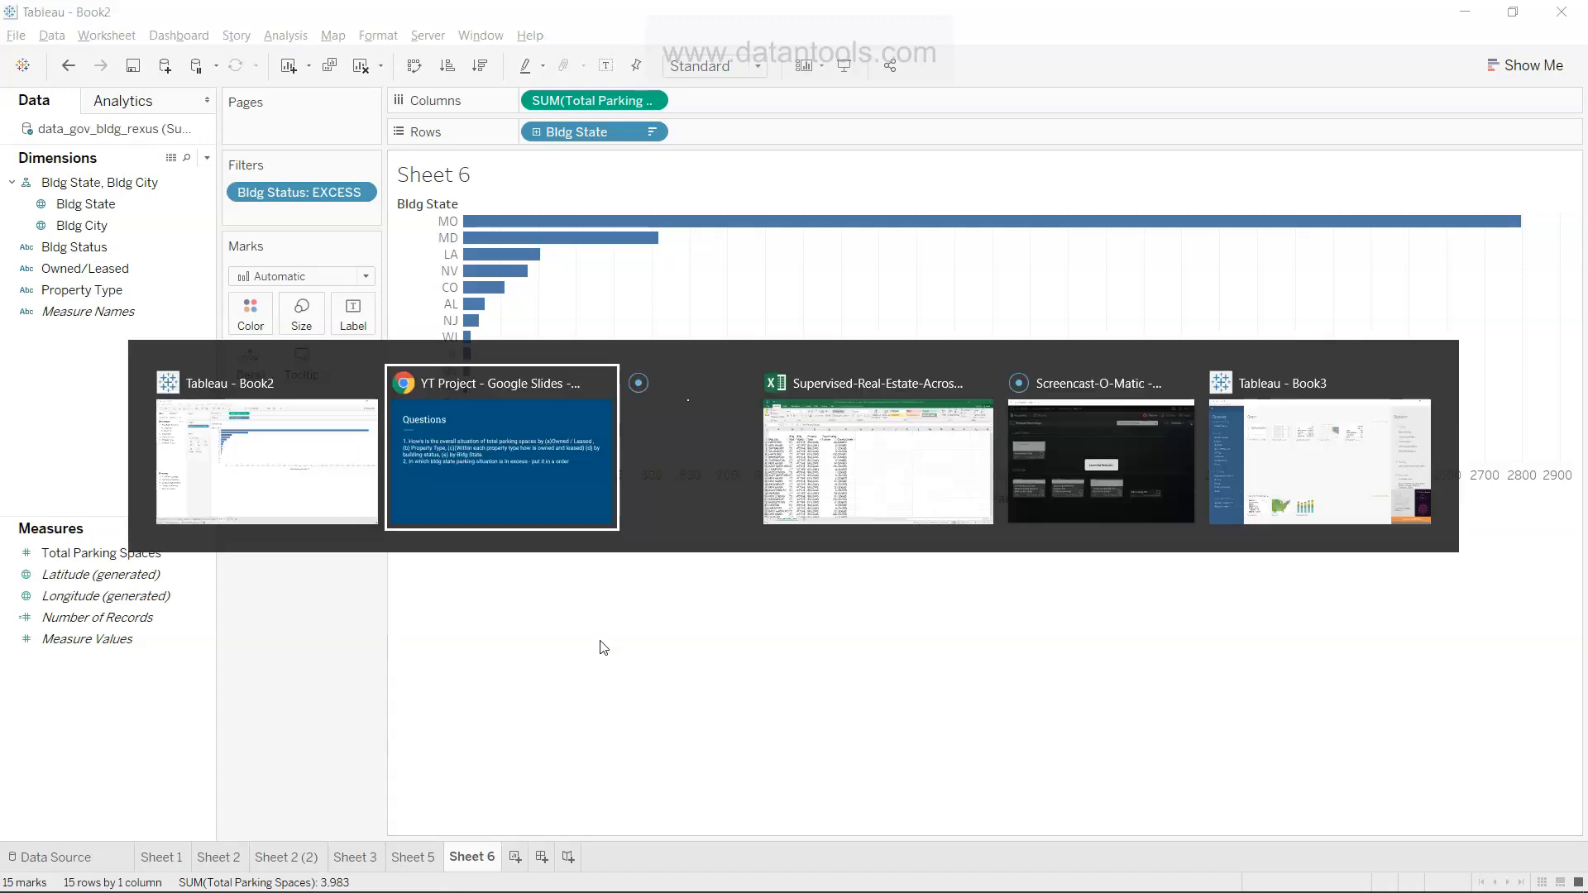
key(Right)
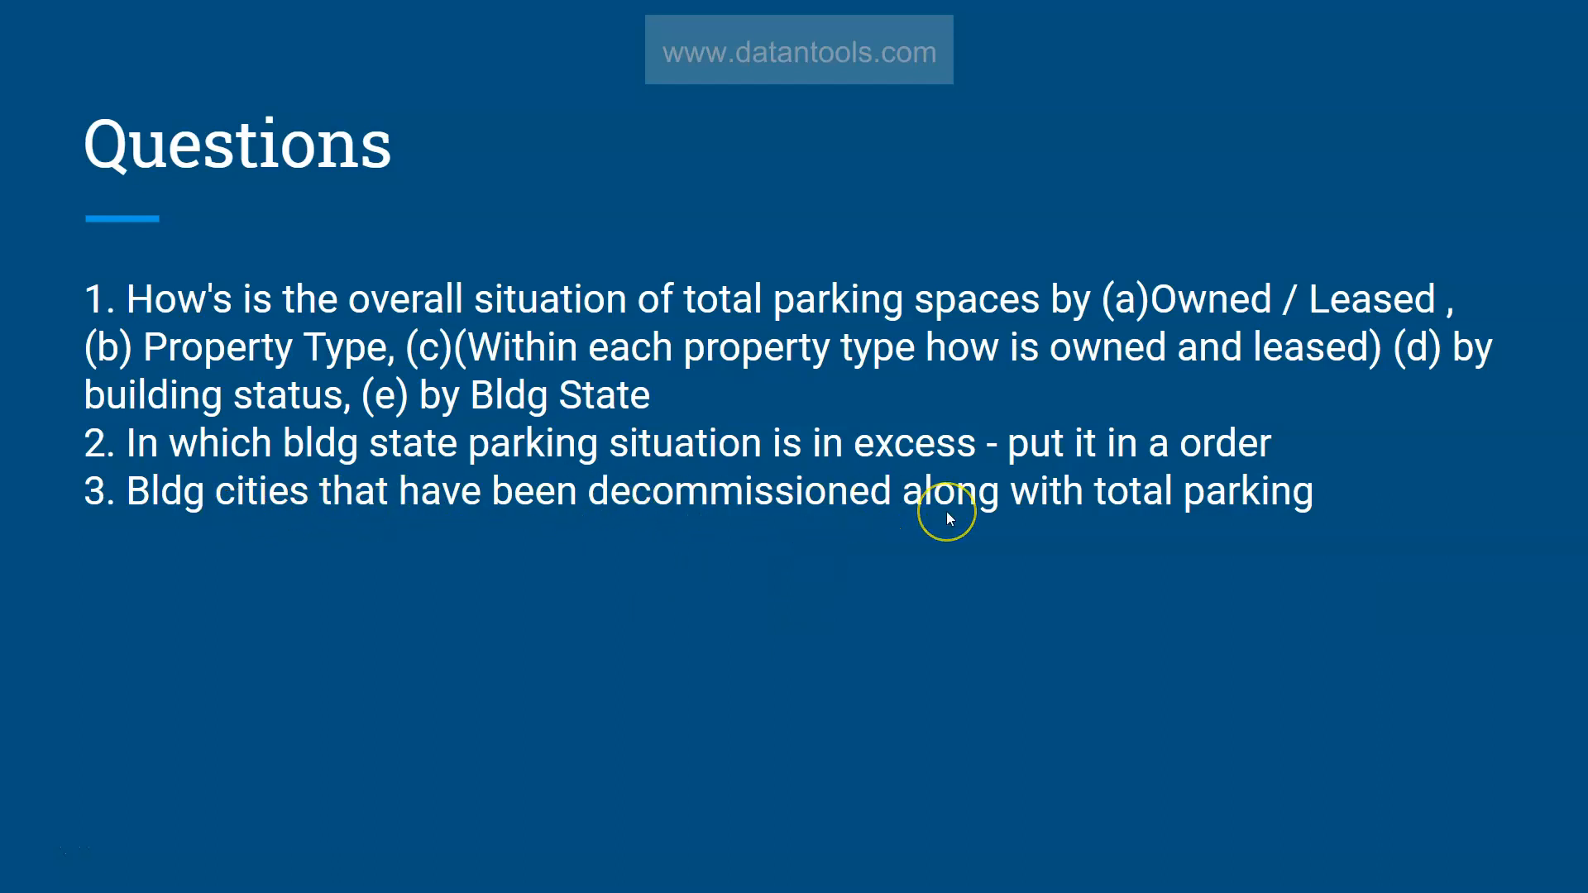
key(alt+Tab)
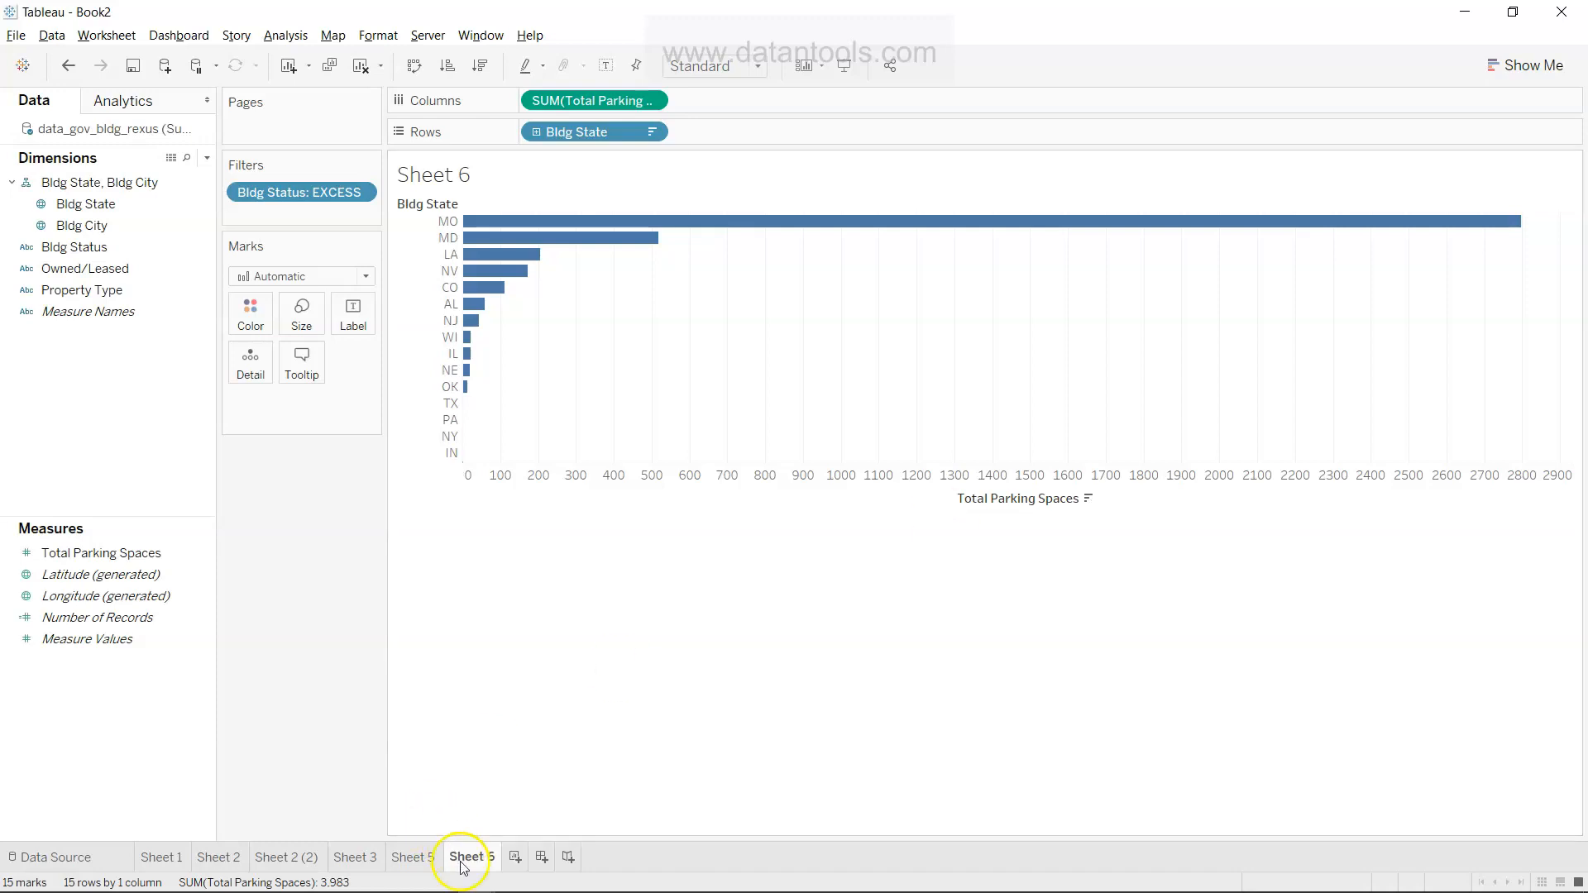
click(514, 857)
Step: List Bldg City as rows on the new sheet, filtered to the DECOMMISSIONED building status
click(145, 296)
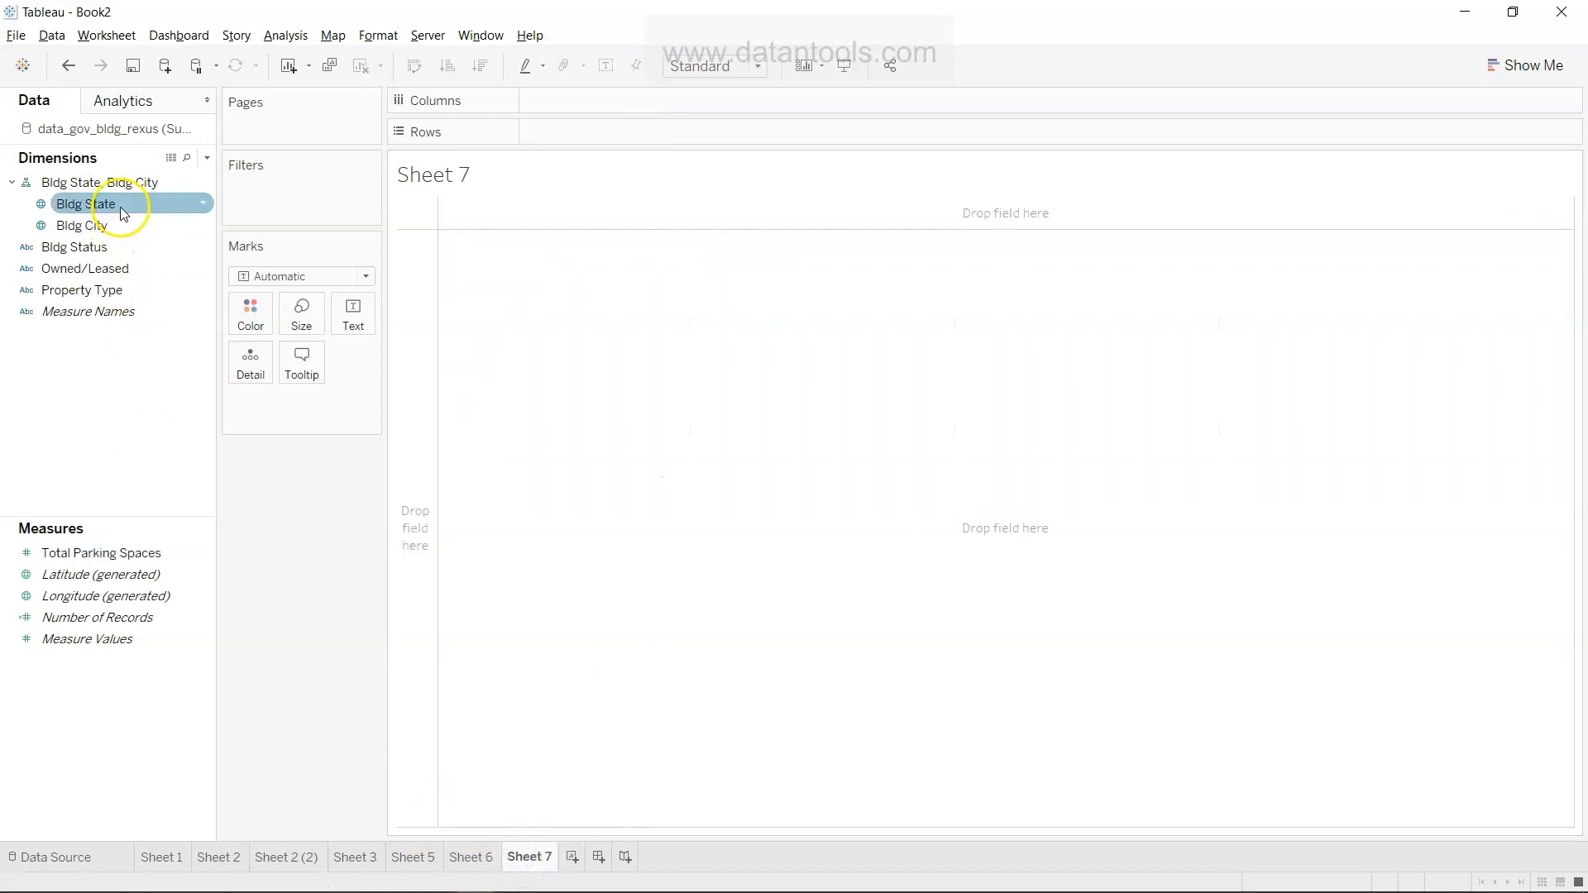
drag(124, 226, 586, 145)
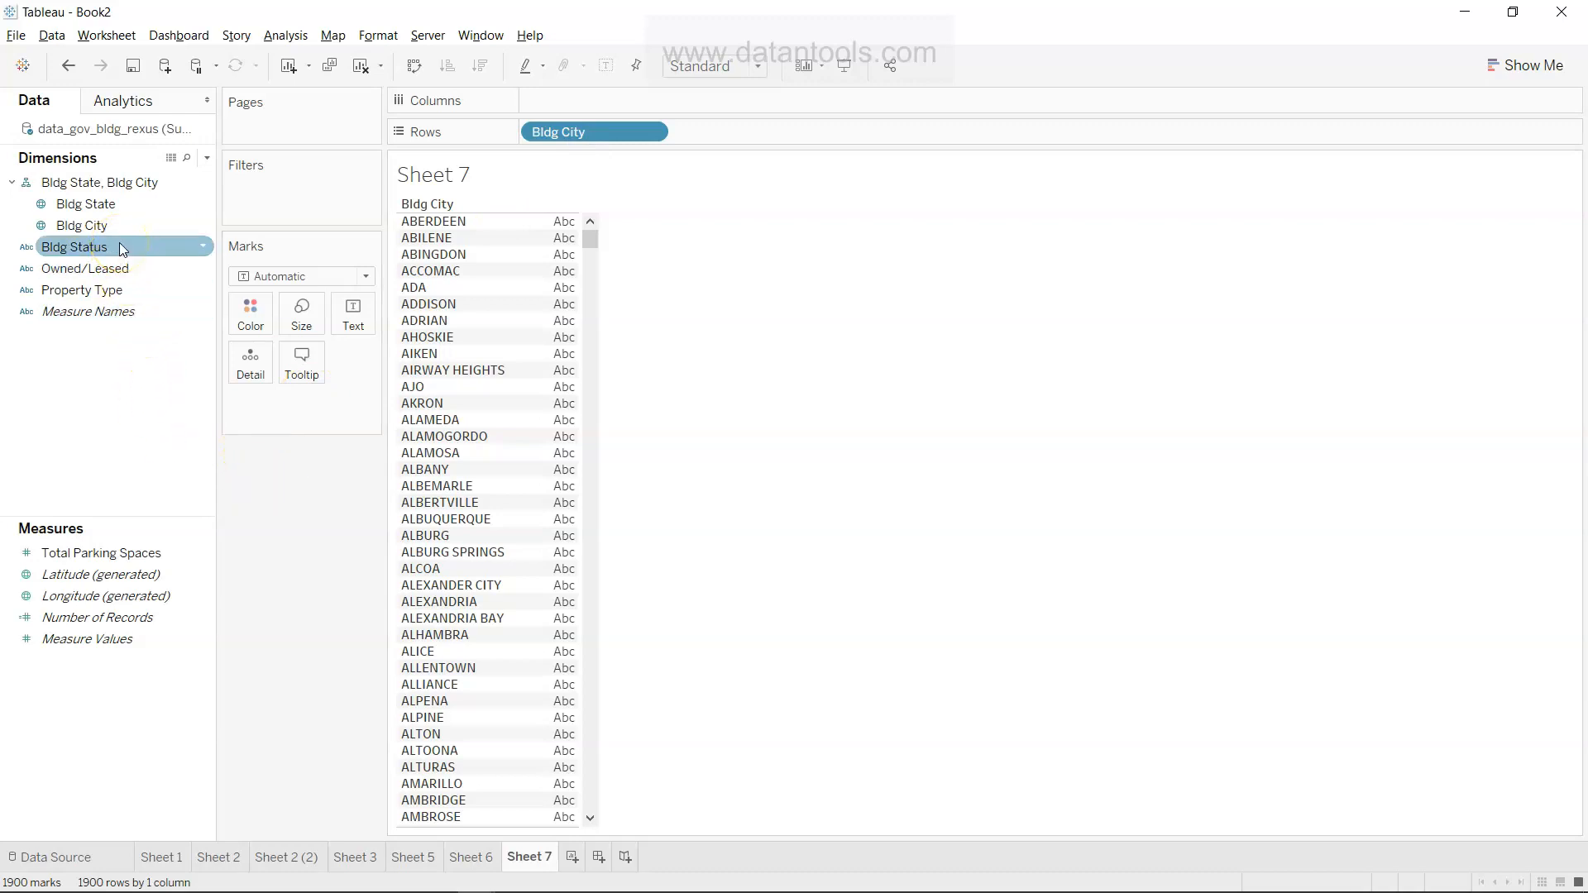
drag(120, 247, 271, 197)
click(624, 325)
click(784, 707)
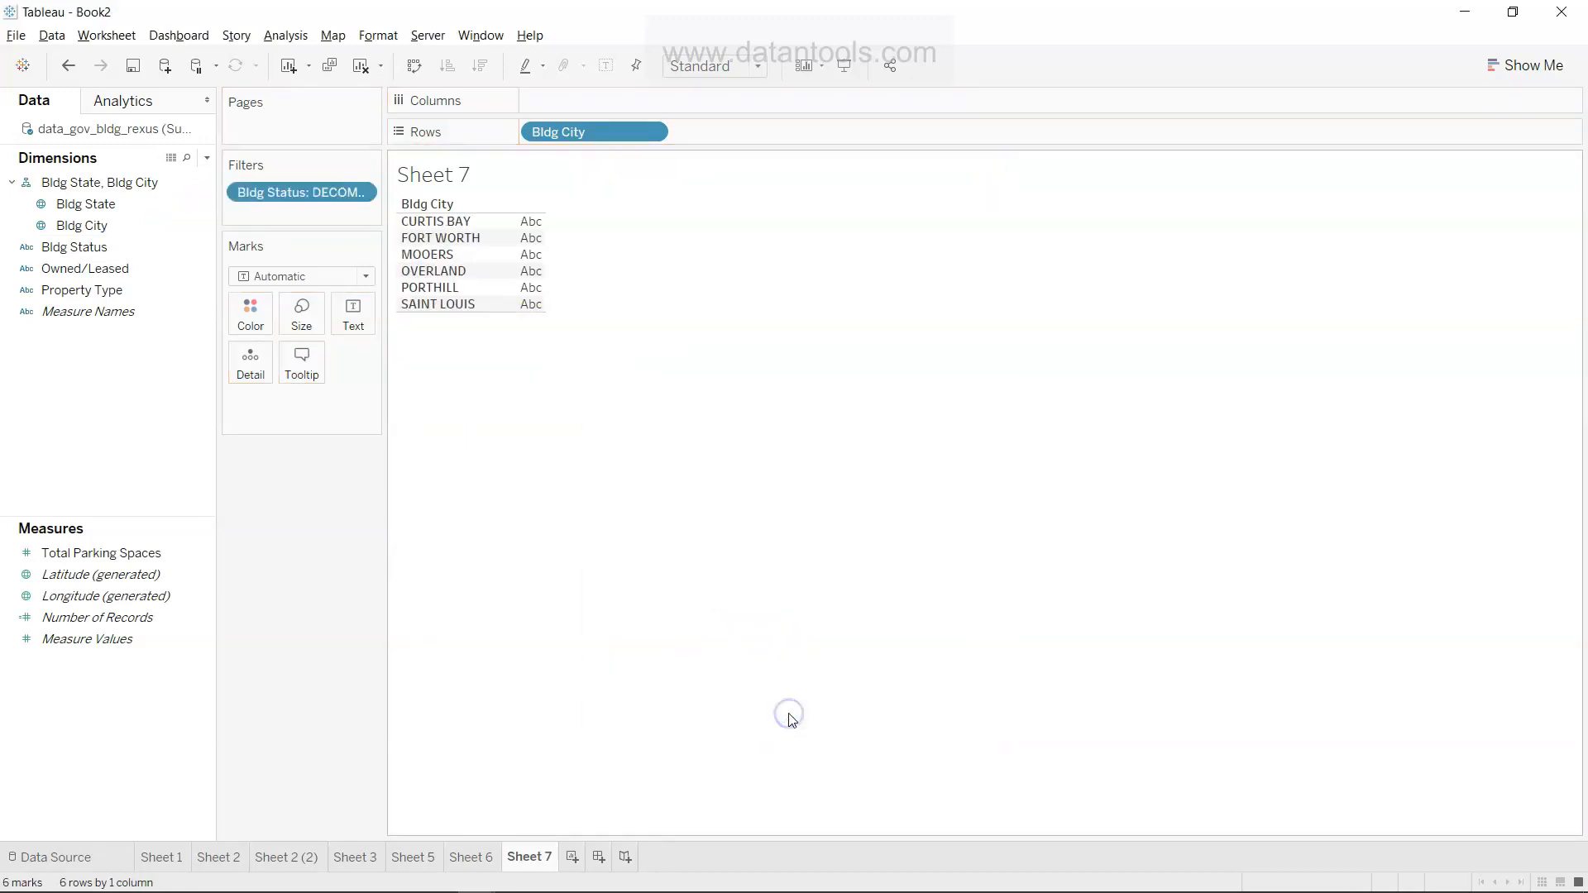
Step: Add Total Parking Spaces to the city table and convert it to a horizontal bar chart
click(163, 553)
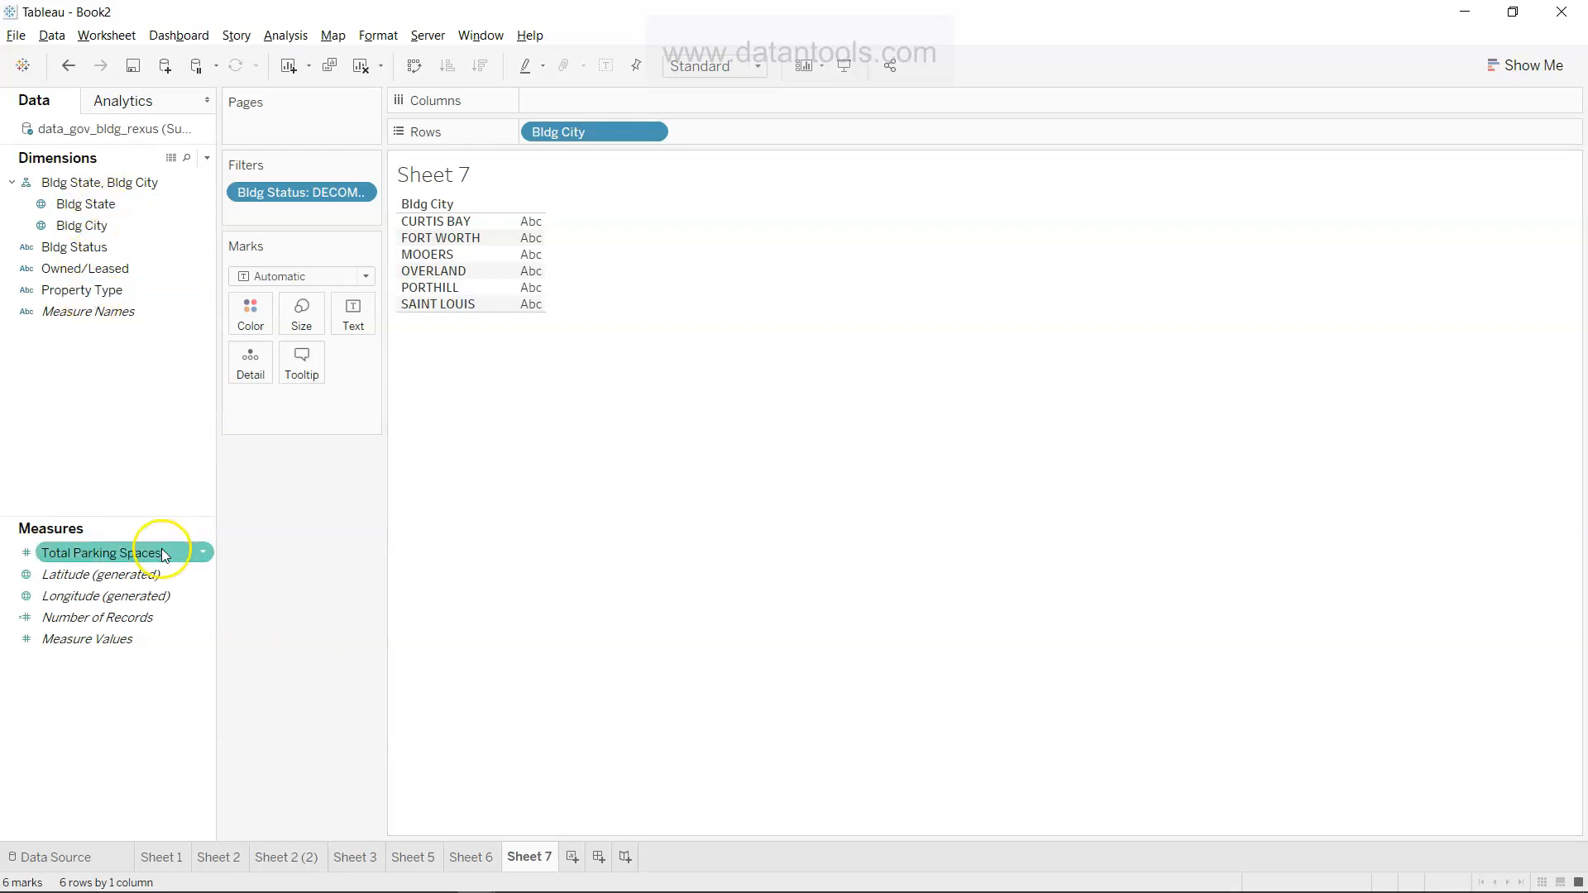
drag(162, 550, 520, 276)
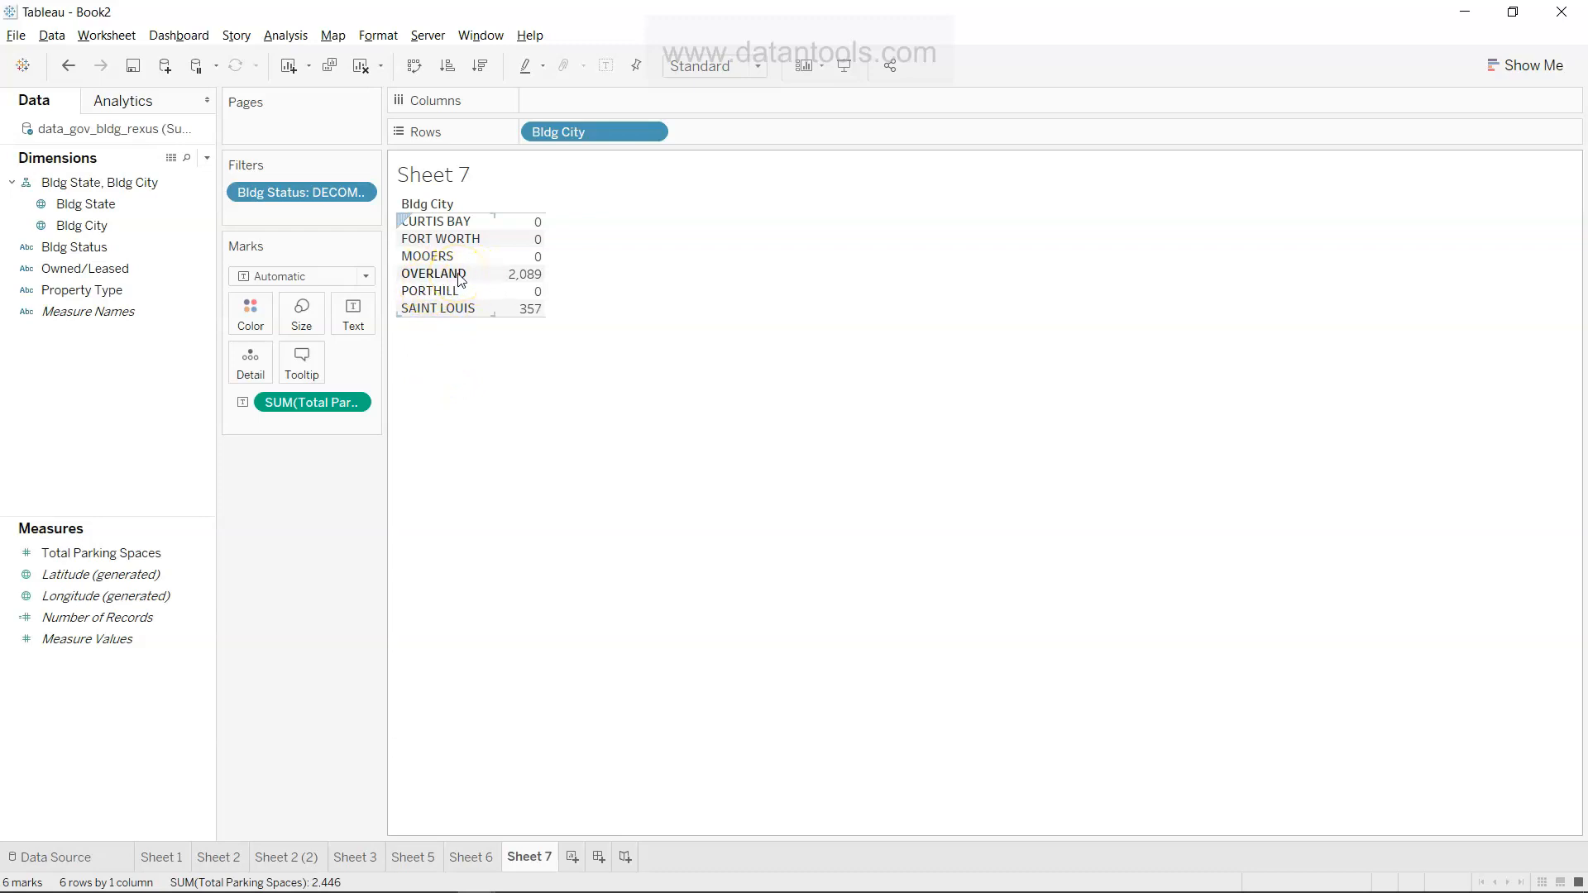
mouse_move(532, 290)
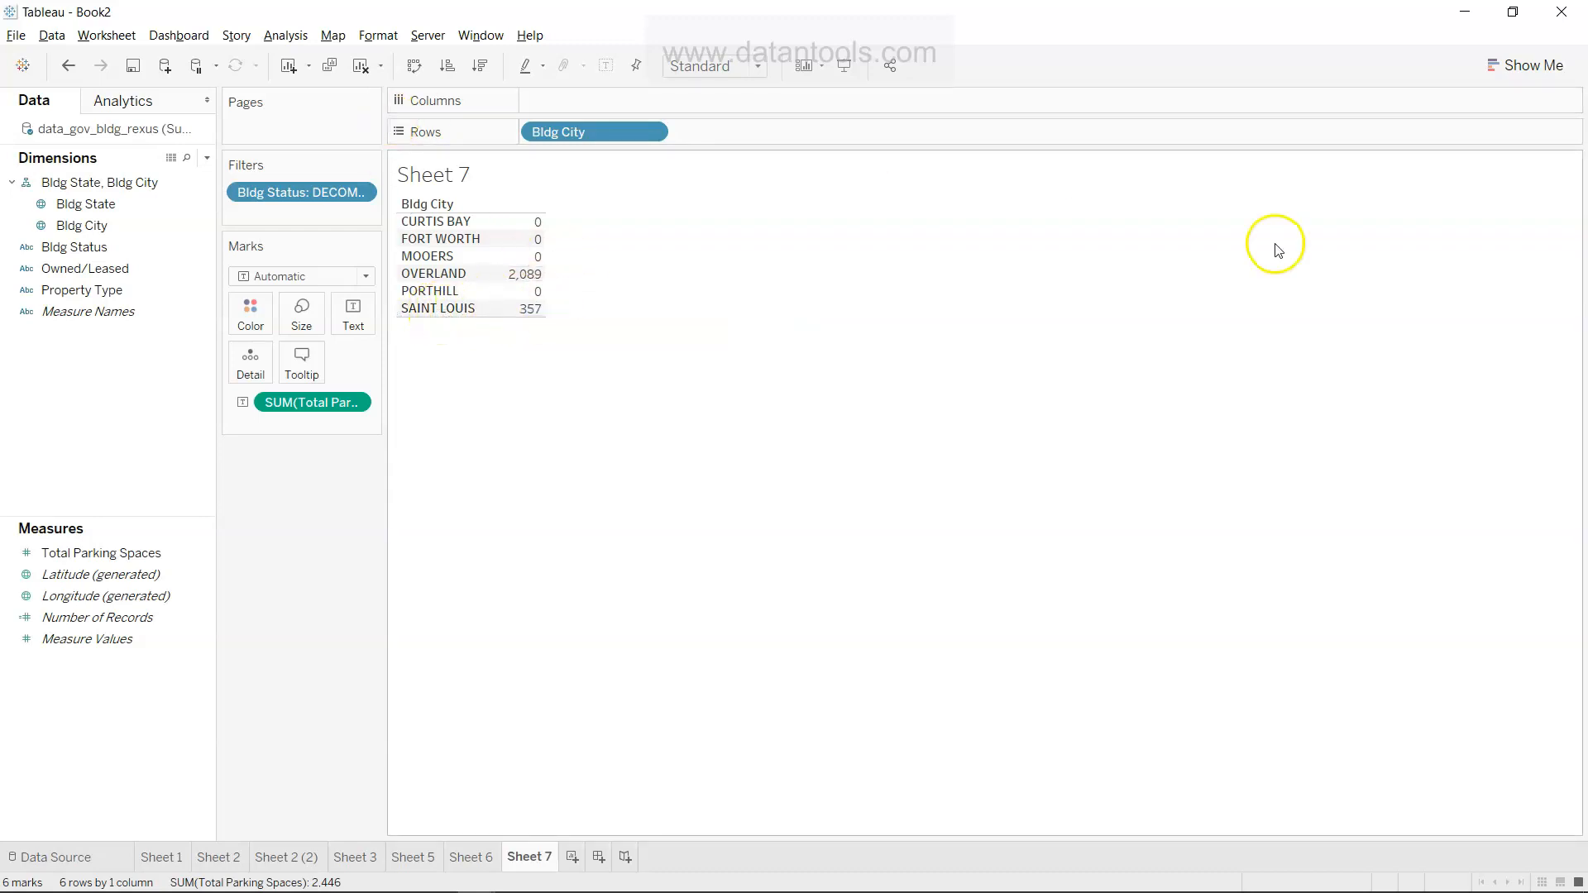
click(1530, 64)
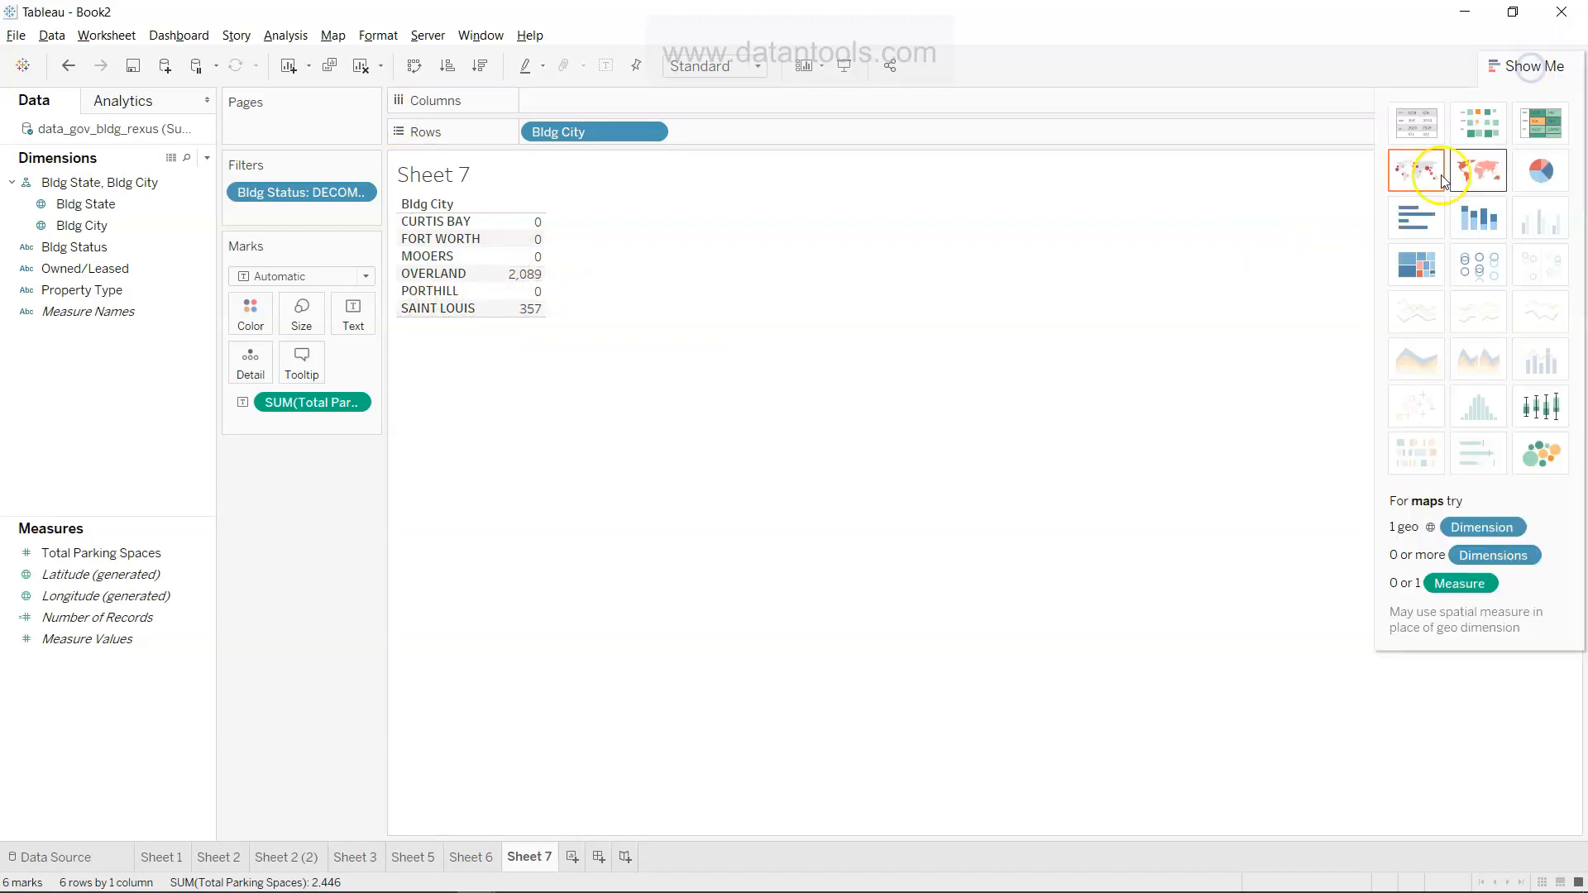
click(1415, 219)
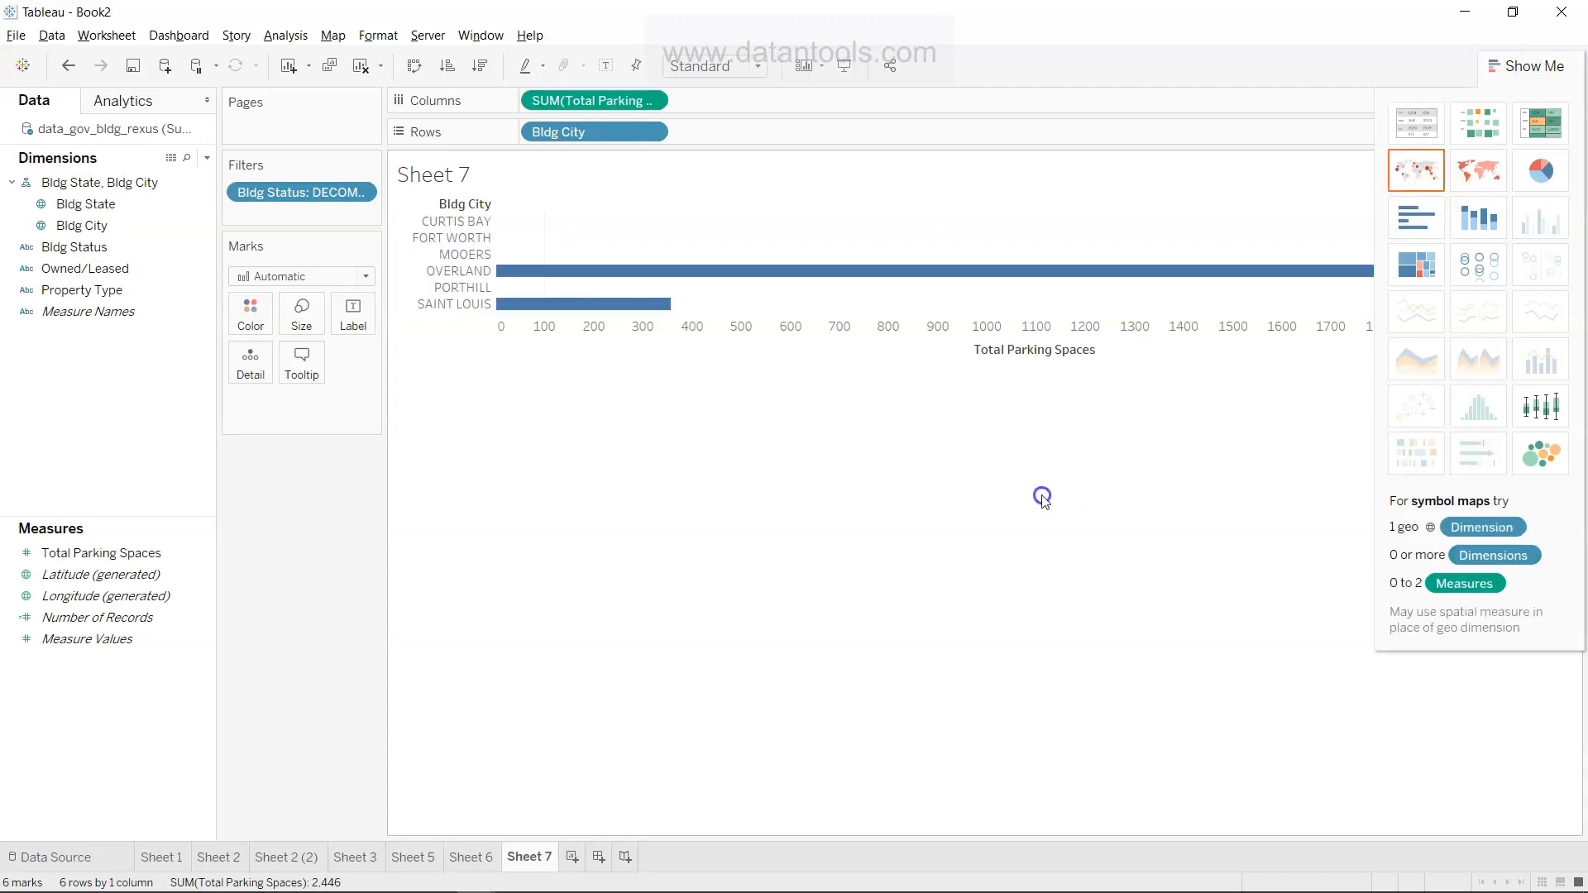
click(1525, 65)
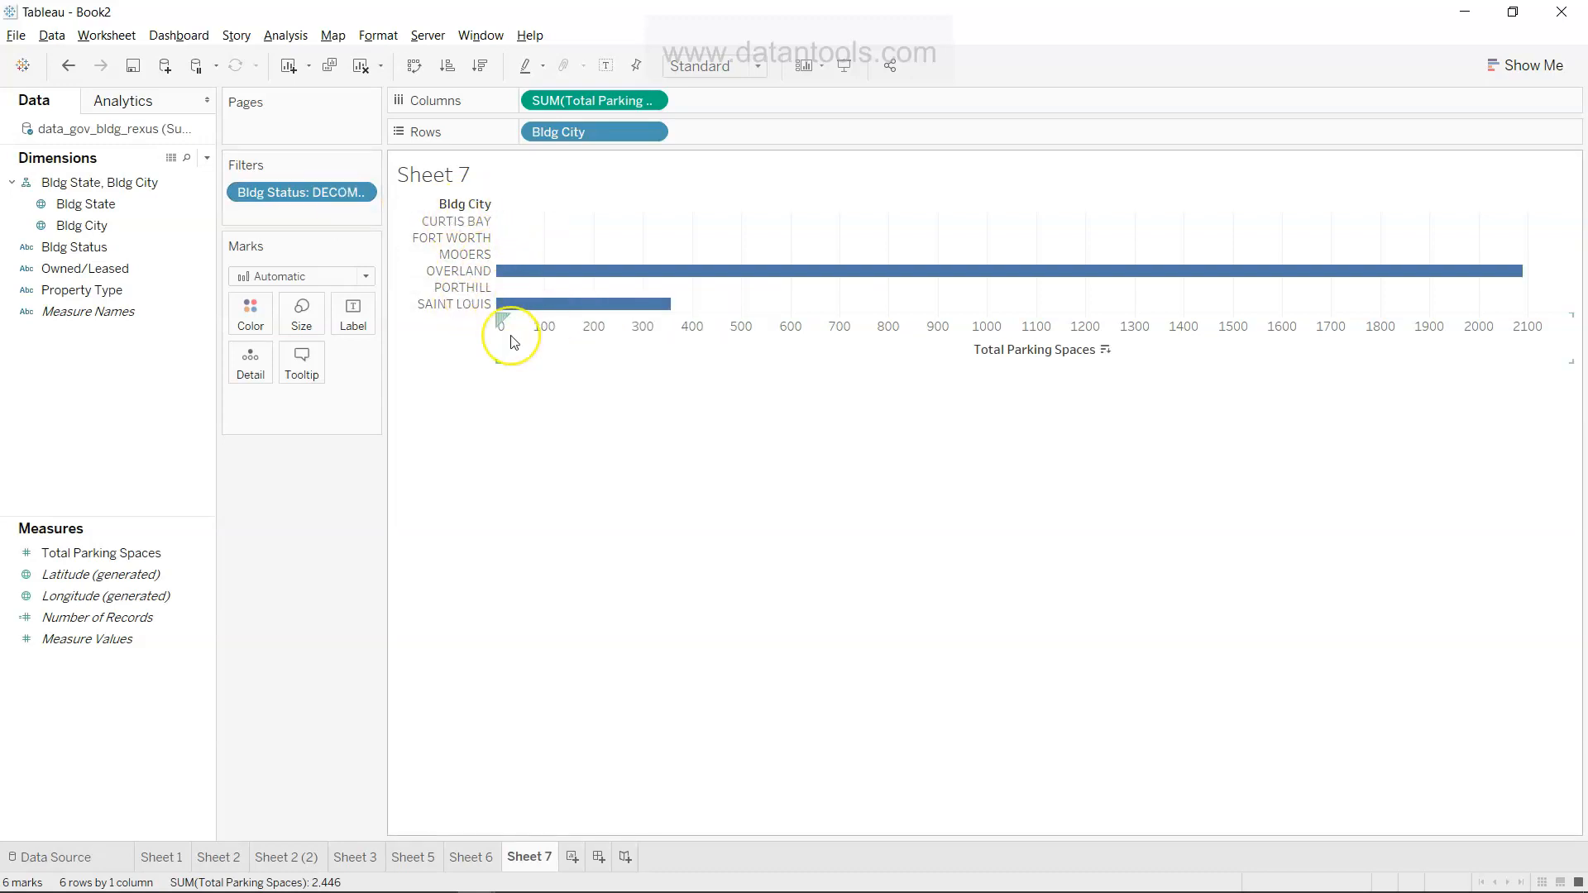
Step: Reveal the fourth question on the slide, about property types with excess parking, and add another empty worksheet in Tableau
key(alt+Tab)
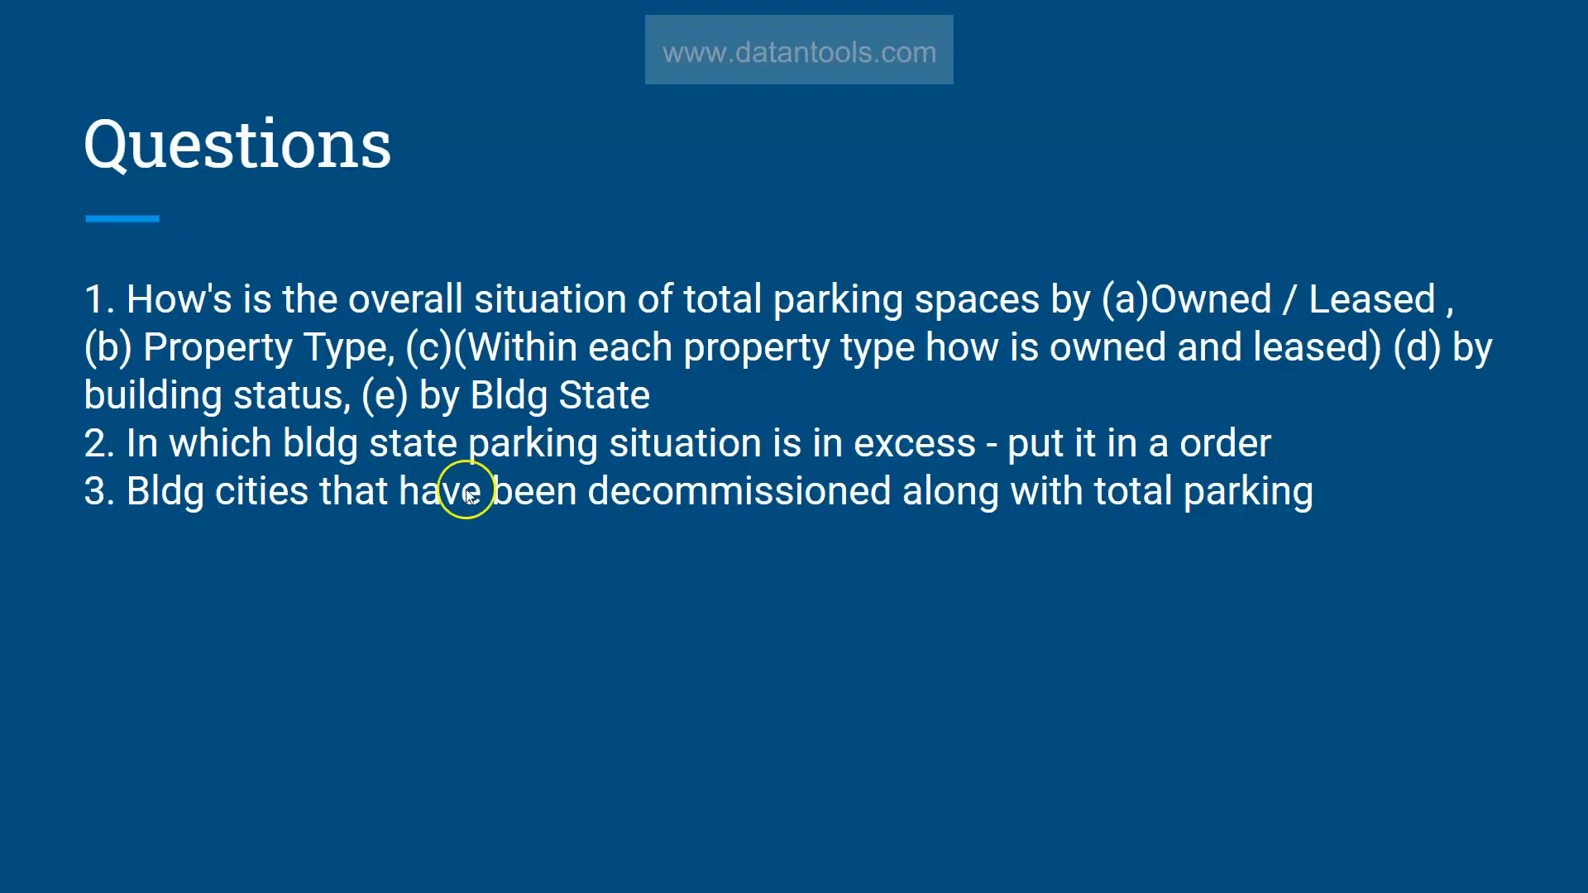
click(764, 510)
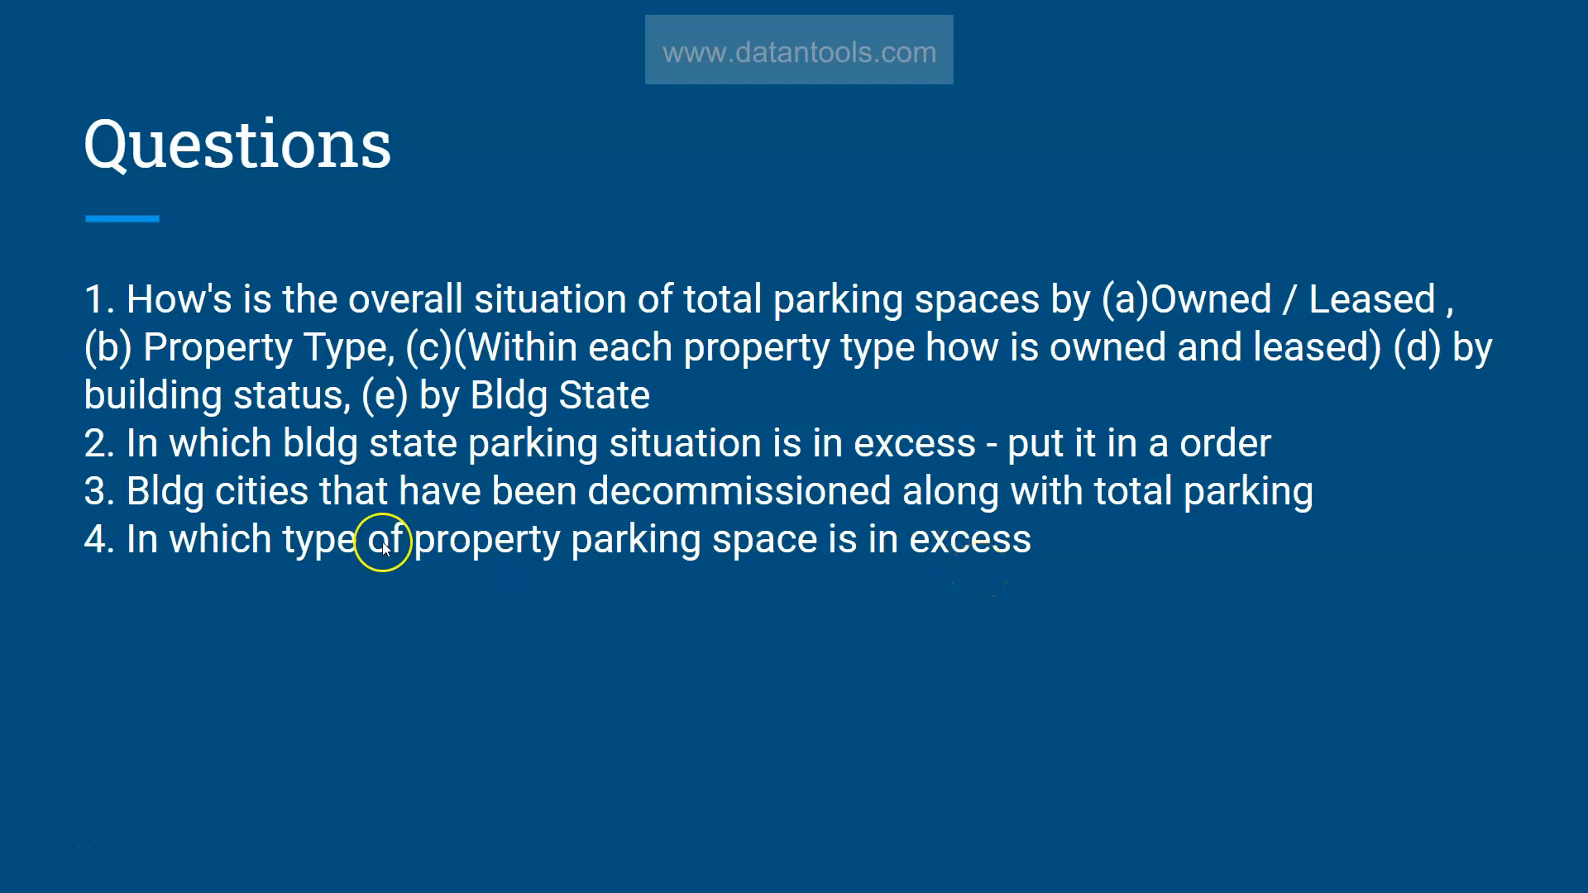
key(alt+Tab)
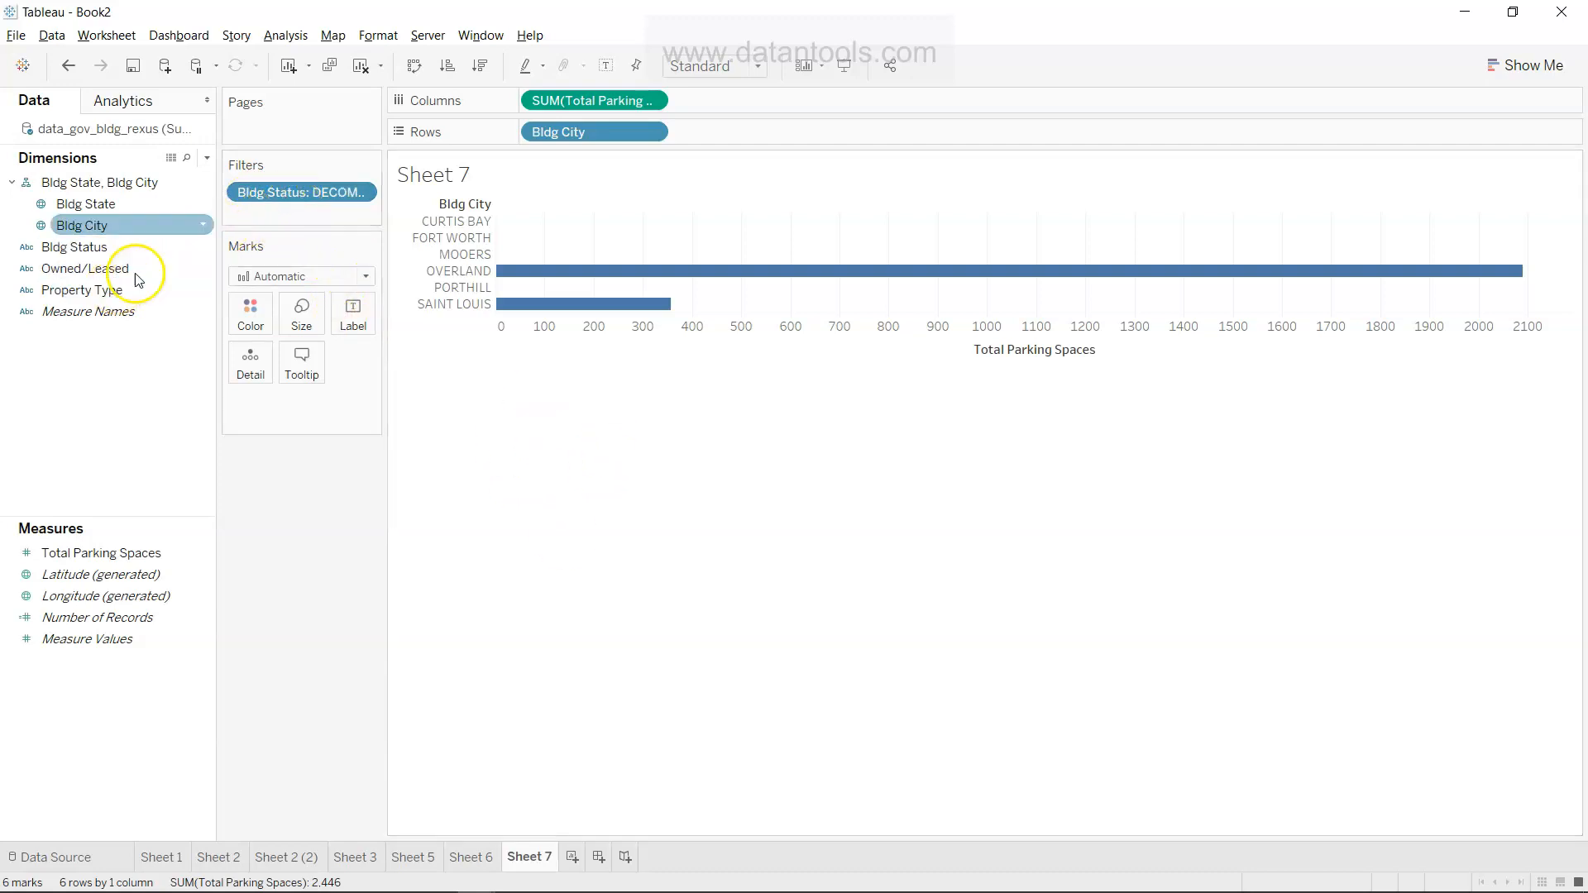
click(572, 855)
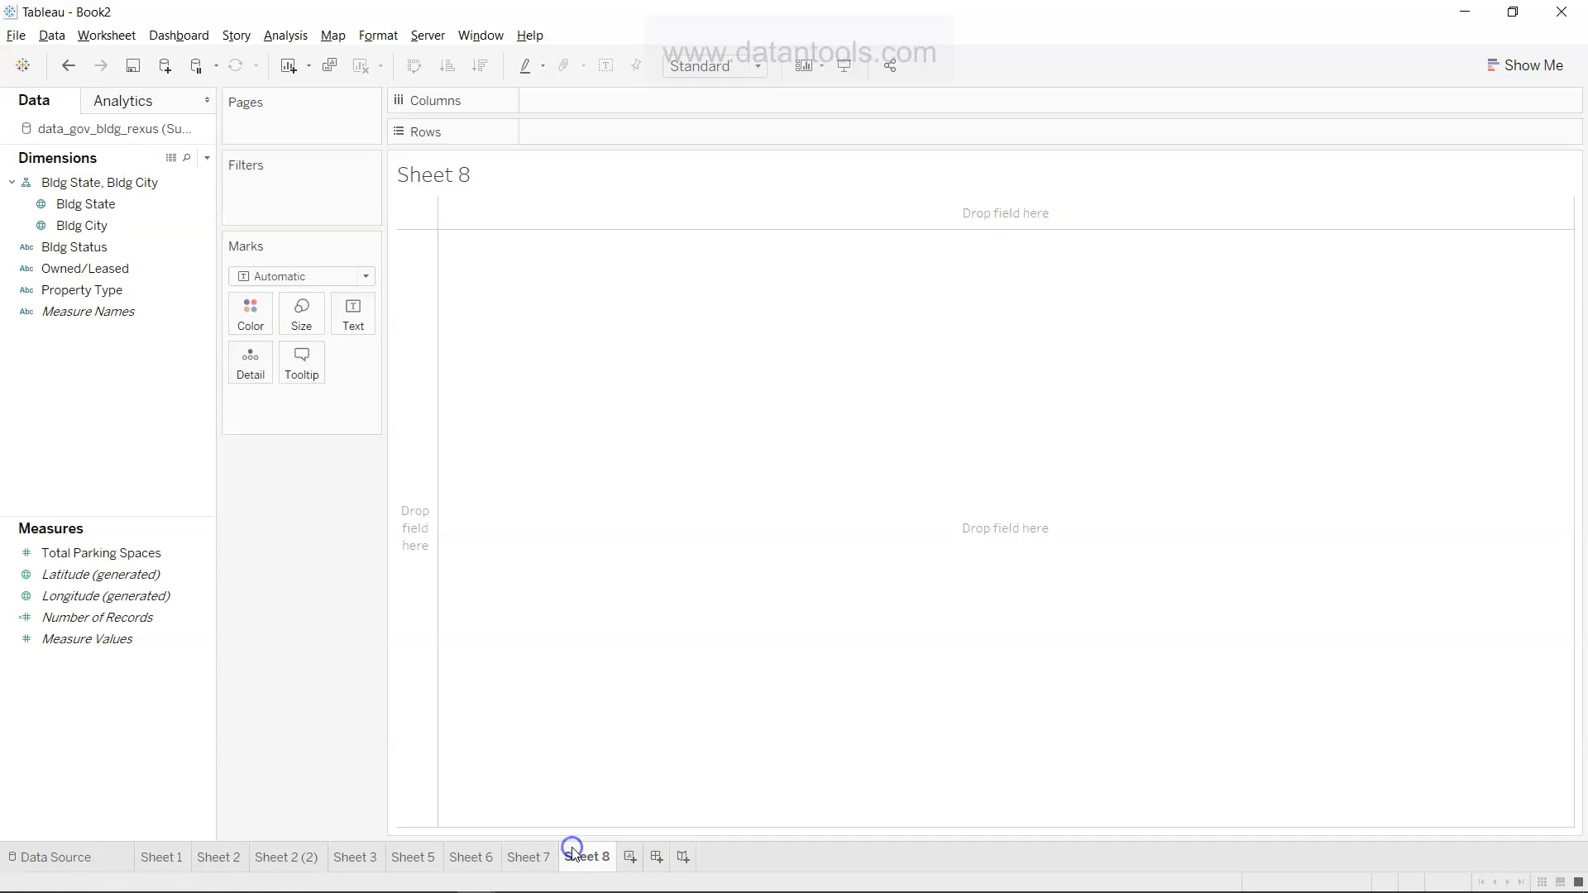
Step: Chart Total Parking Spaces by Property Type as horizontal bars, filtered to the EXCESS building status
drag(146, 284, 654, 137)
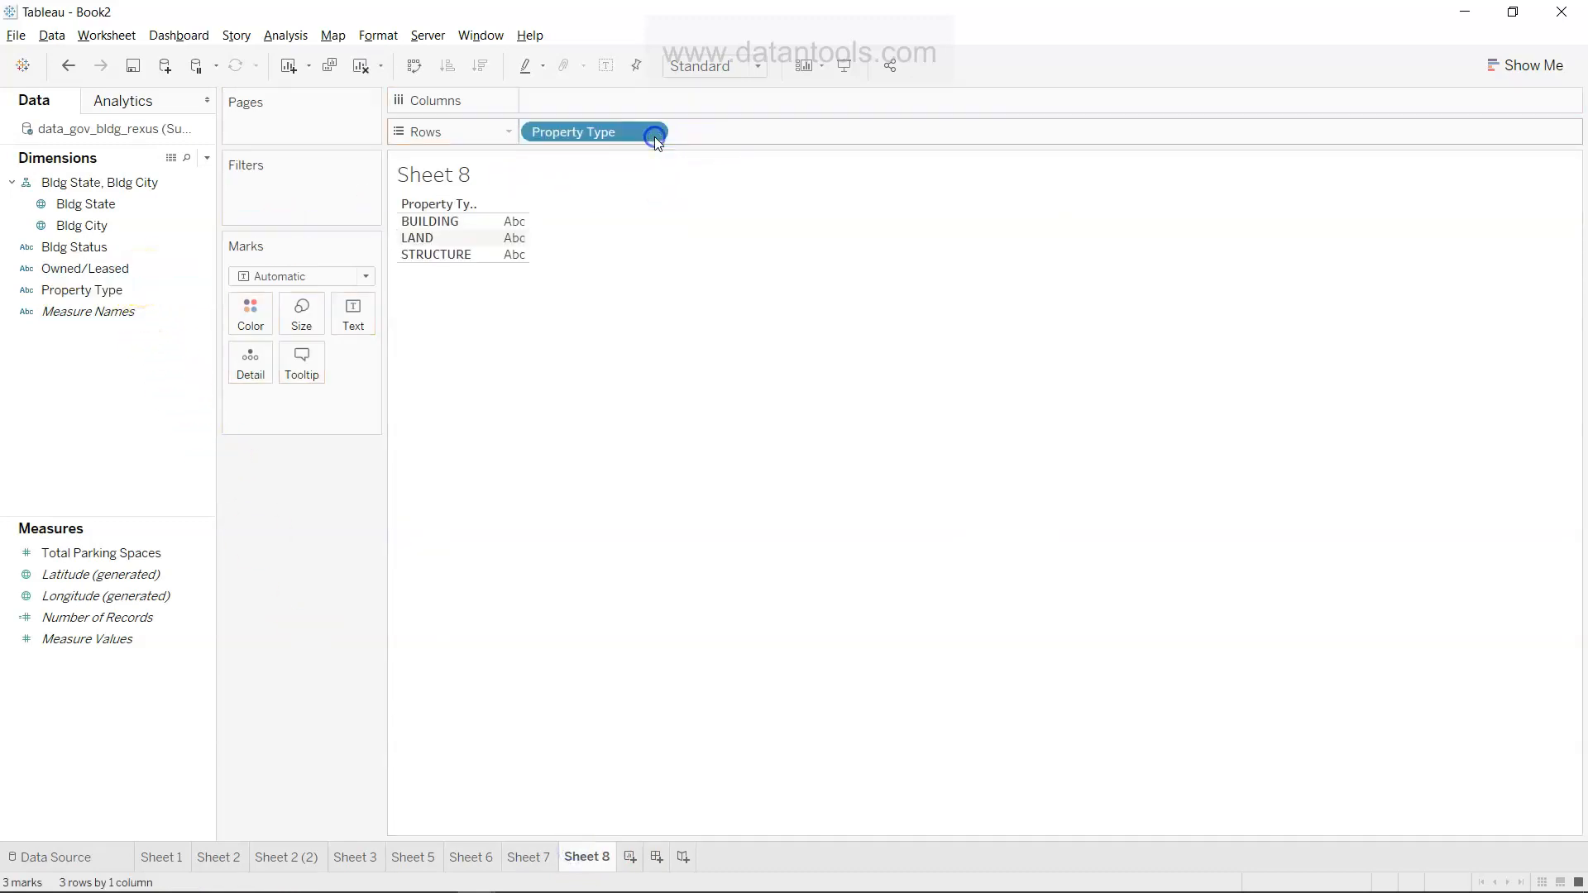
drag(157, 553, 691, 109)
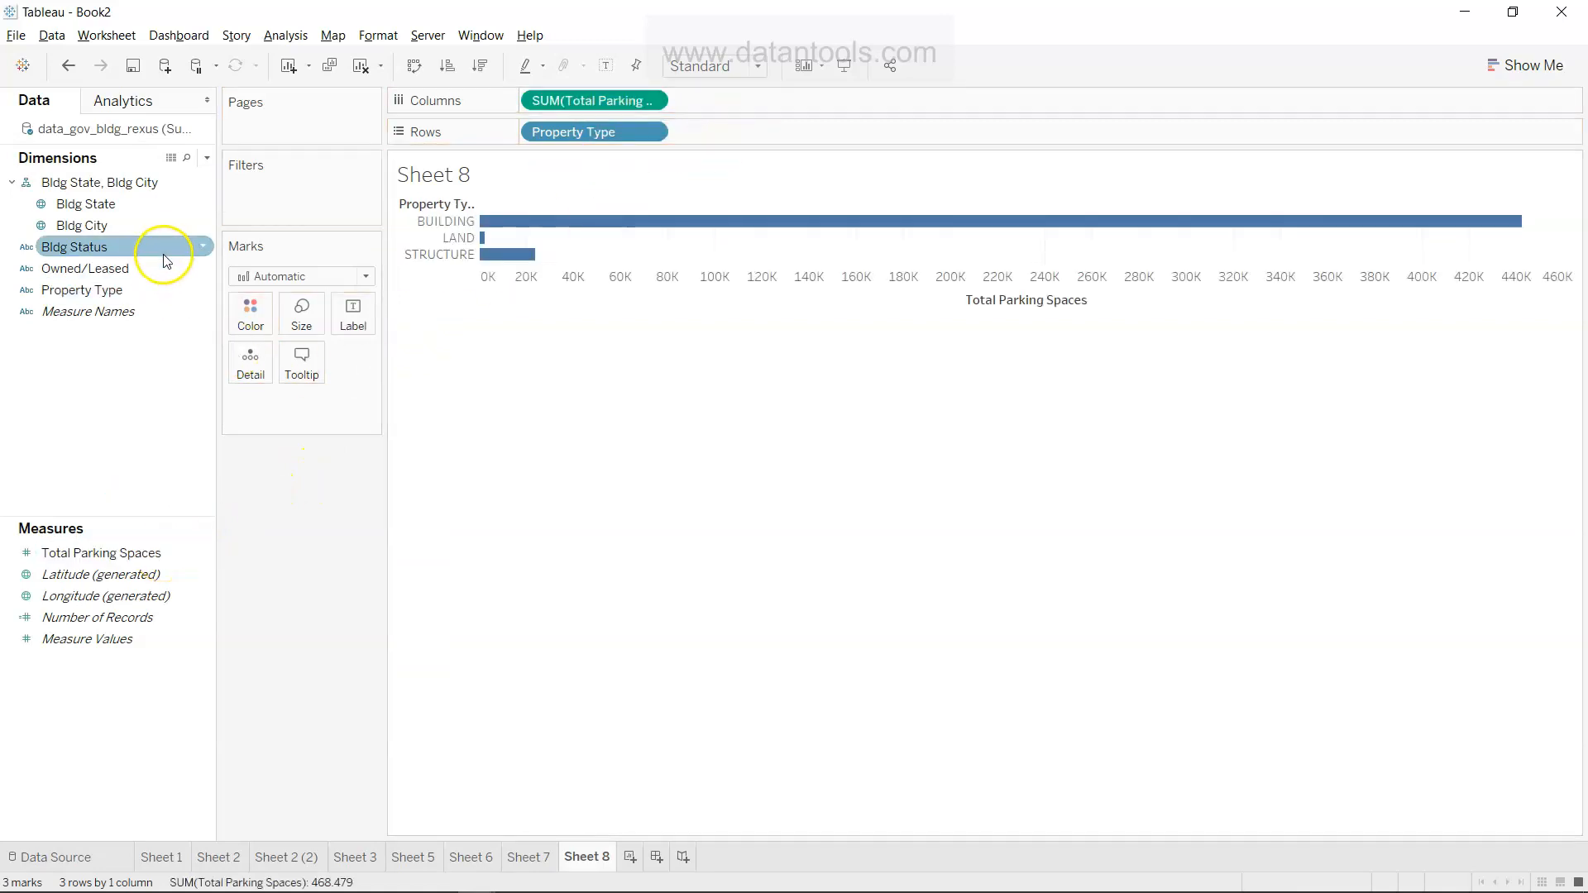
drag(147, 244, 326, 179)
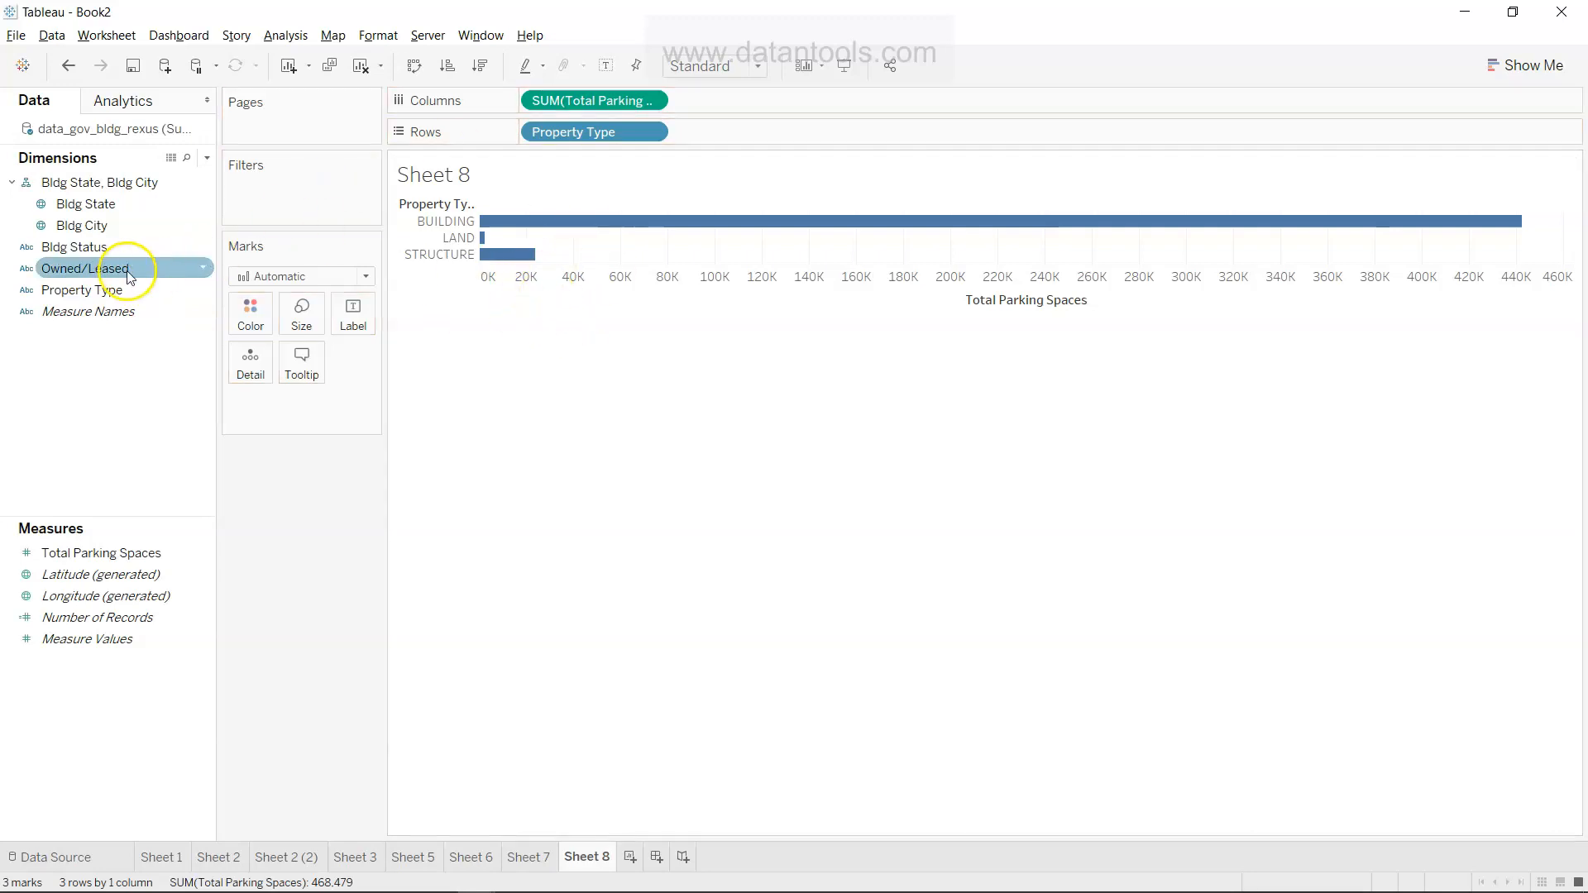
drag(114, 245, 304, 214)
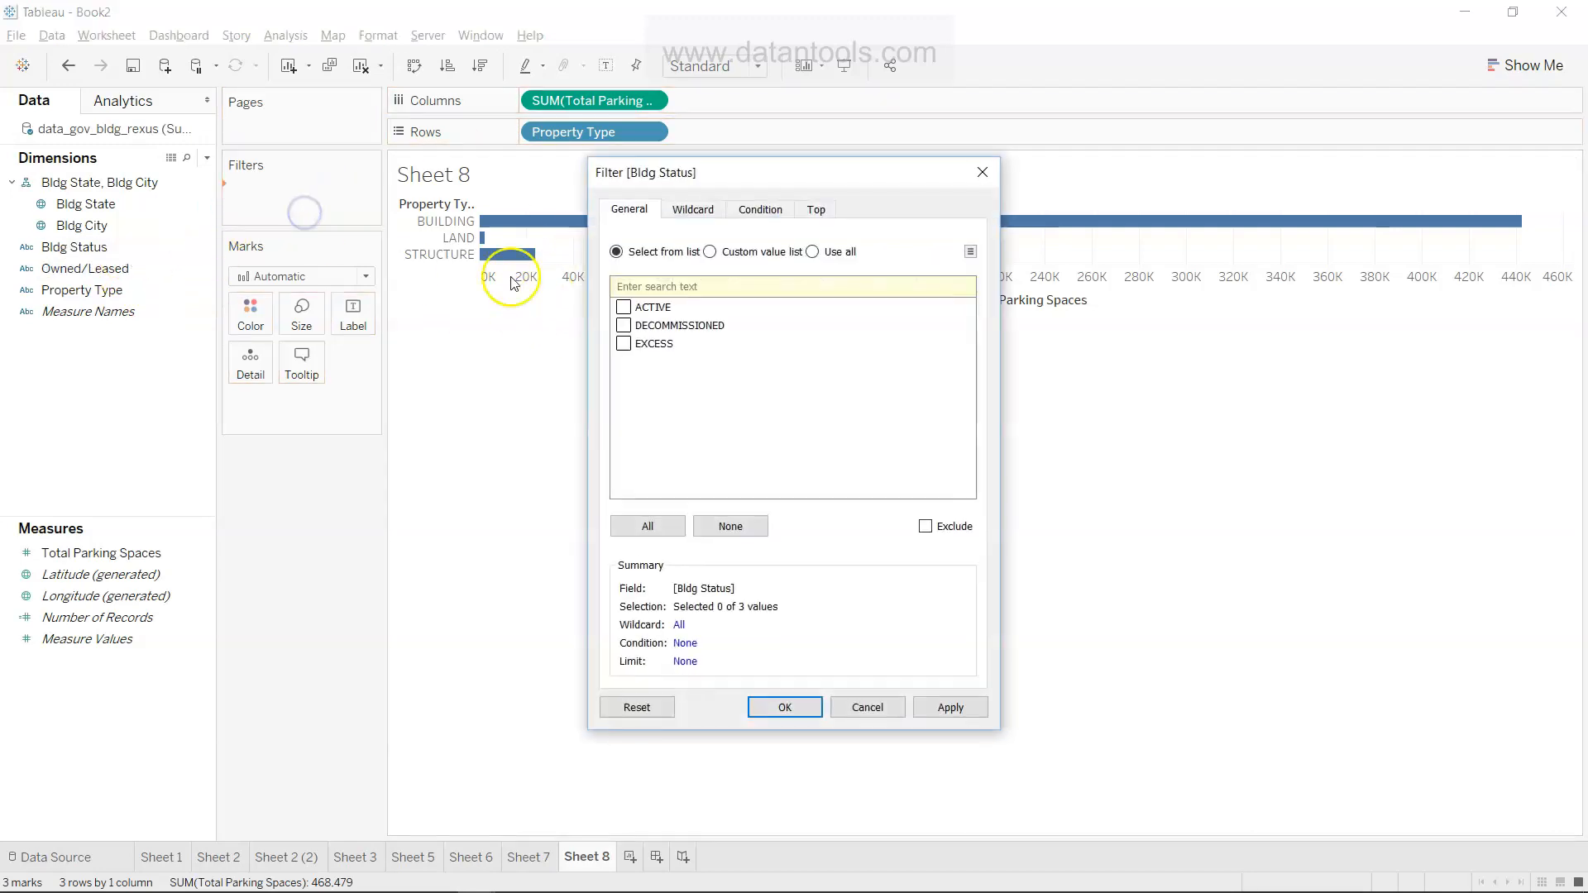
click(625, 345)
click(791, 693)
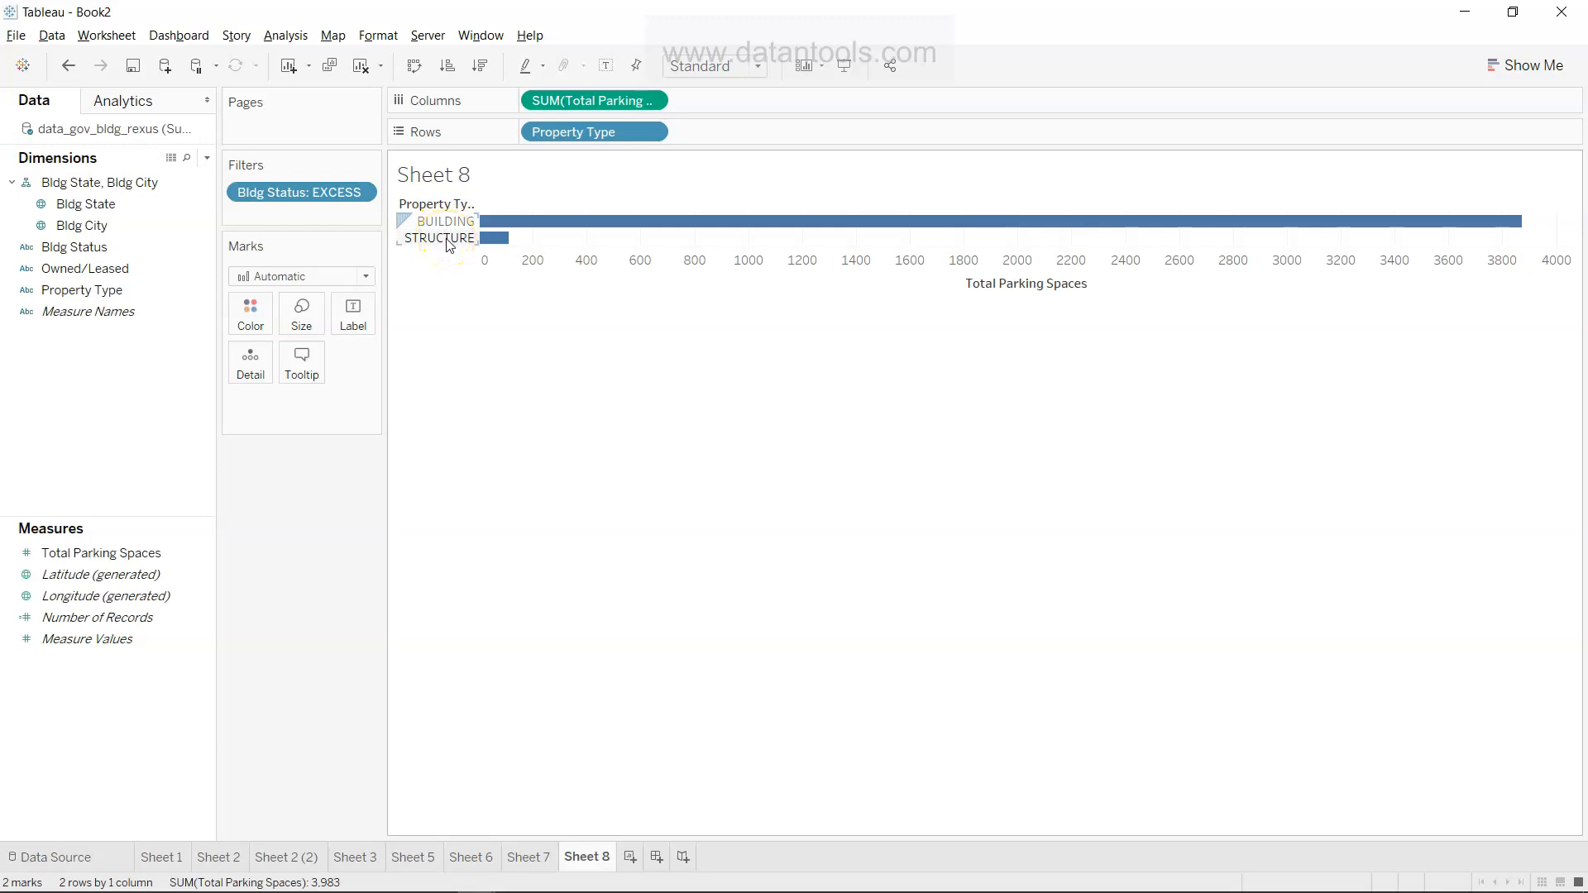
Step: Show the Bldg Status filter control beside the chart, try DECOMMISSIONED with and without EXCESS, and leave only EXCESS selected
click(360, 191)
click(361, 242)
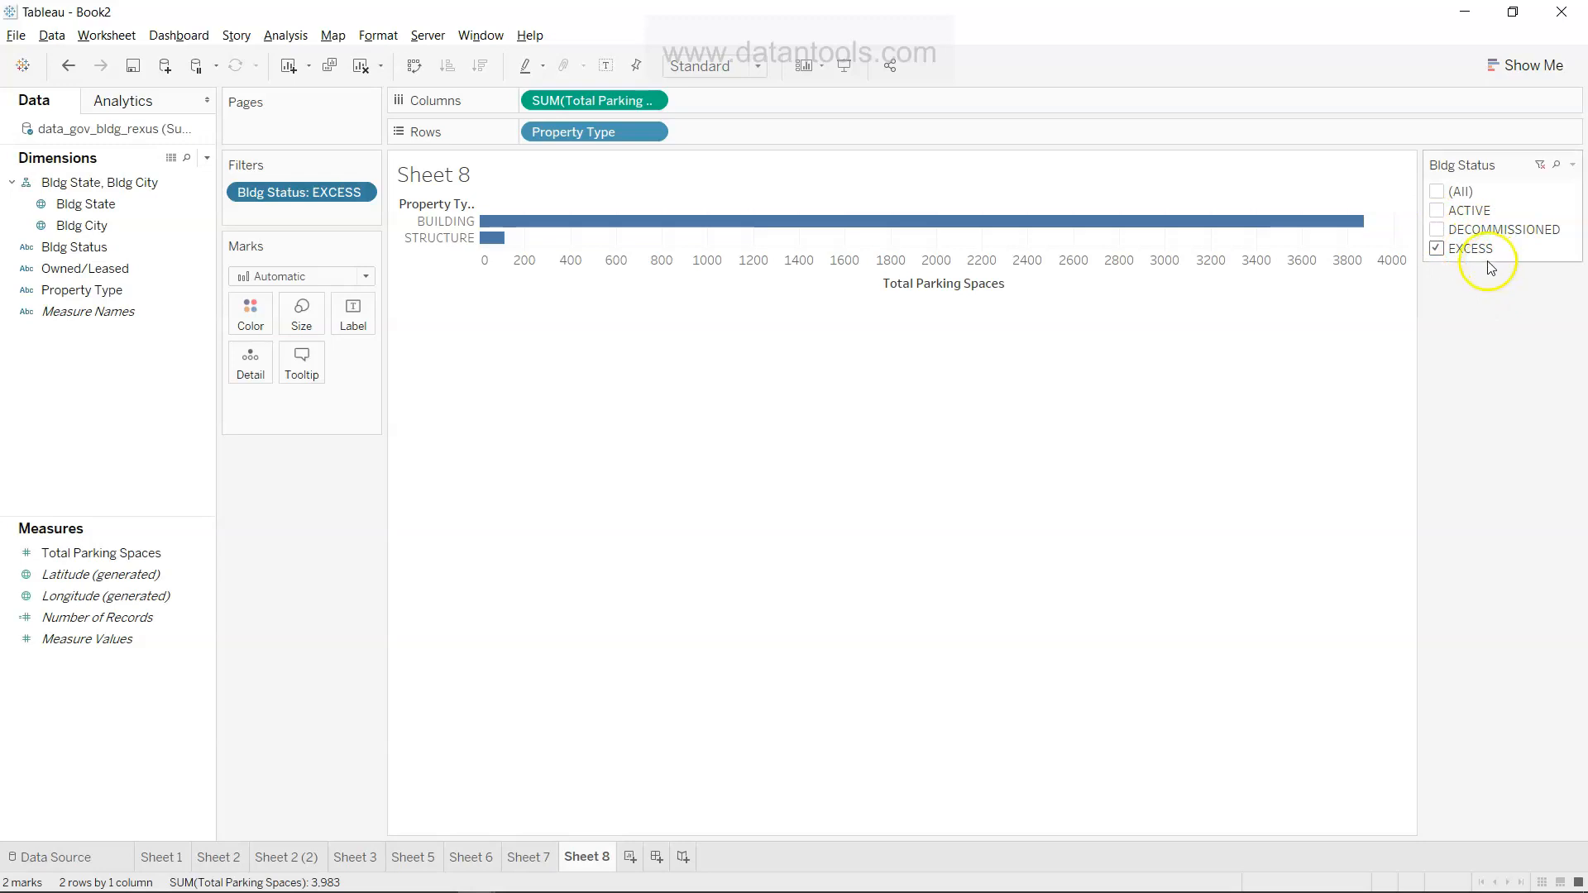
click(1435, 230)
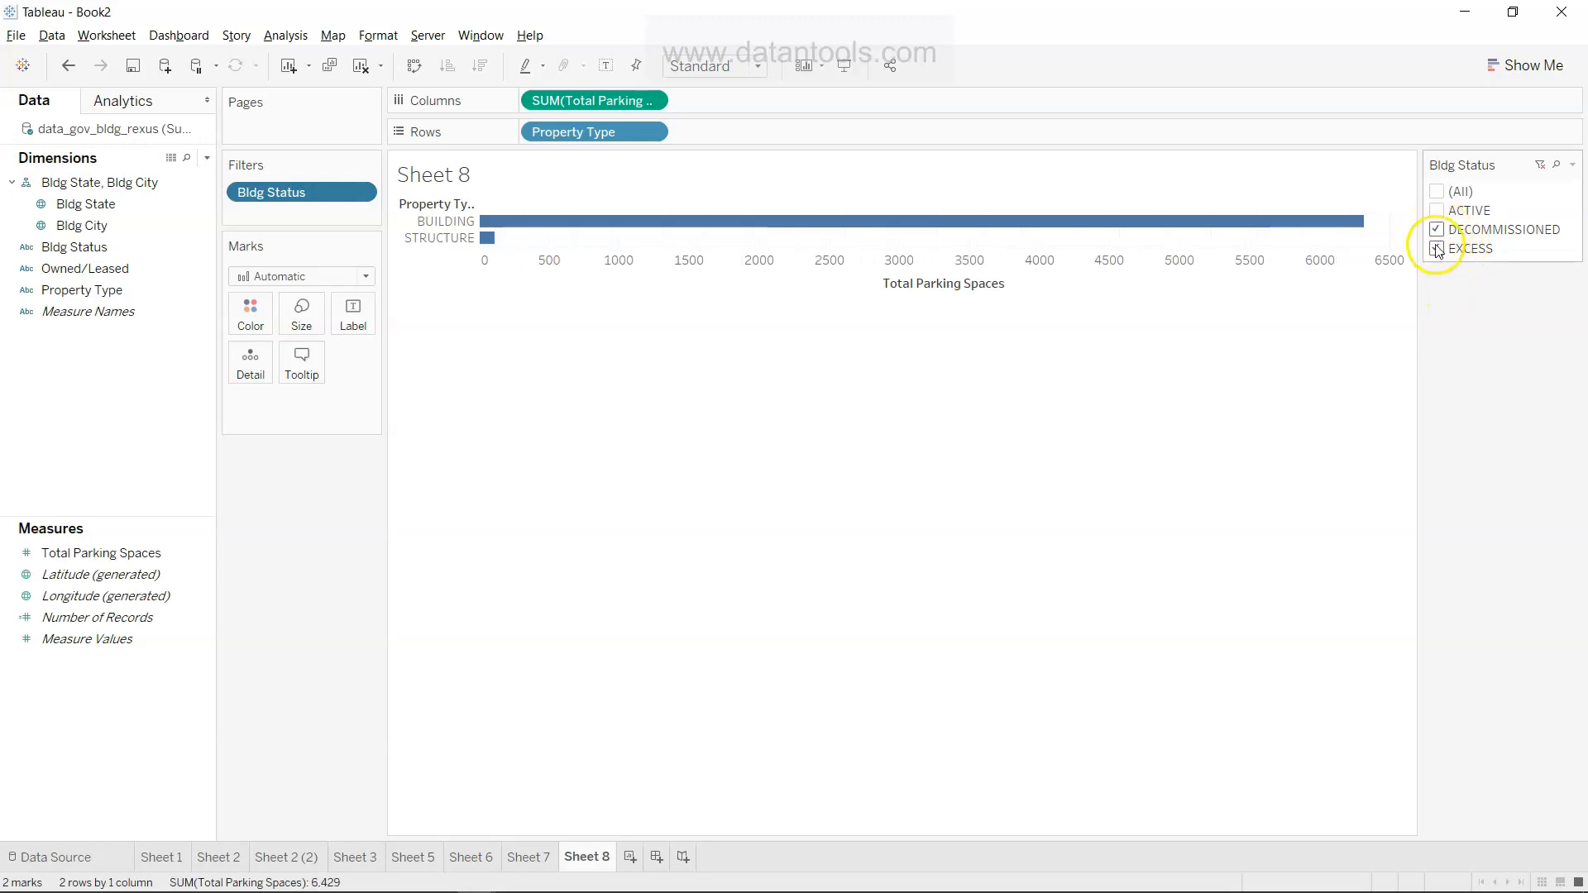
click(1437, 249)
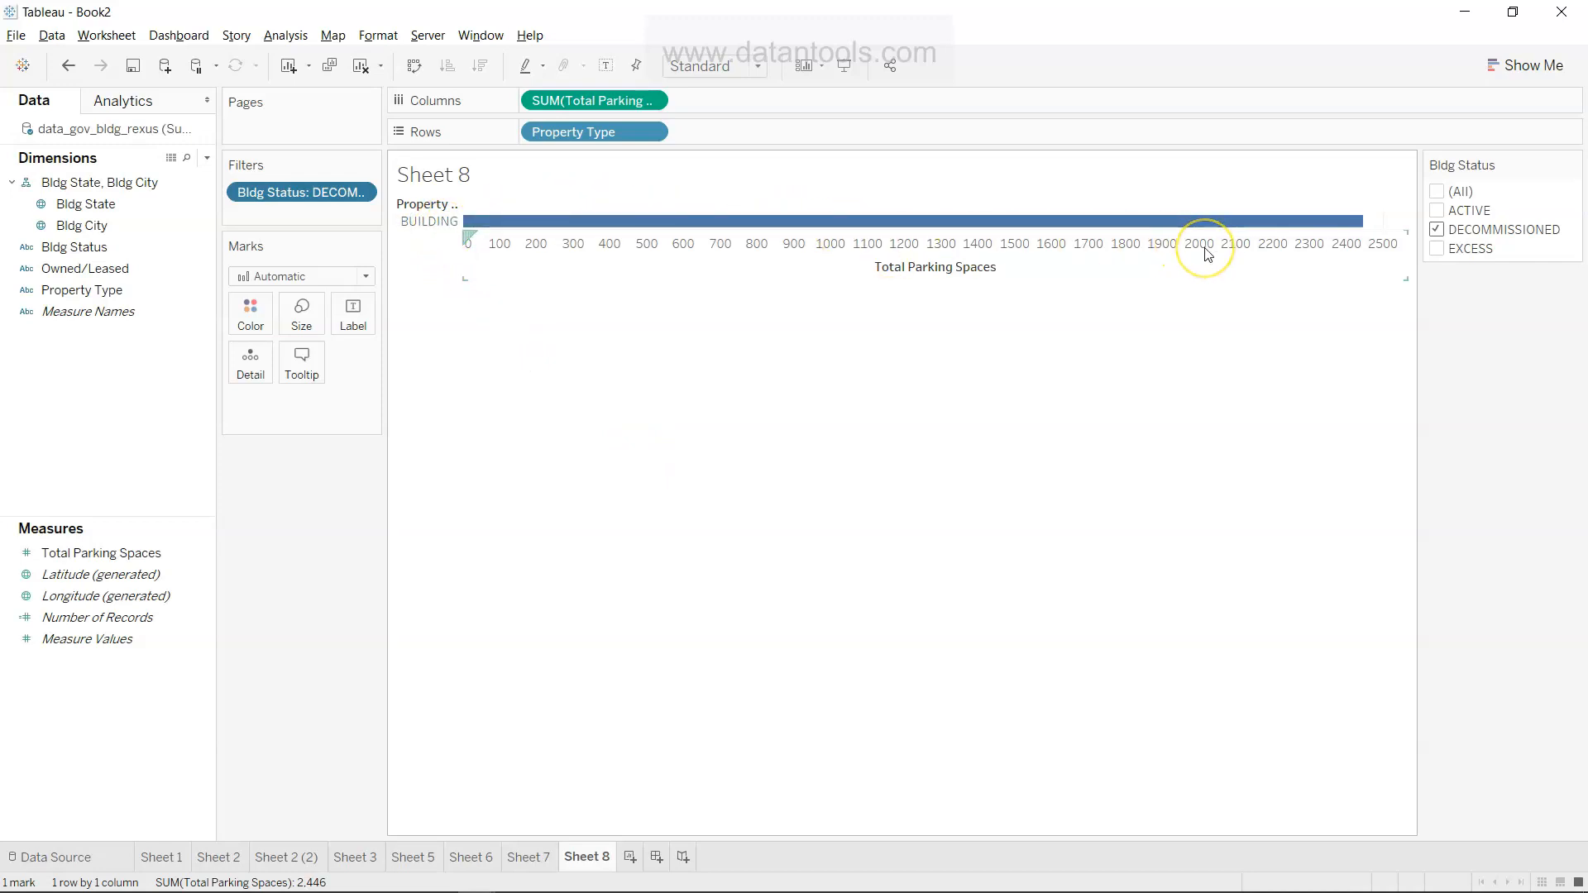
click(1439, 249)
click(1437, 232)
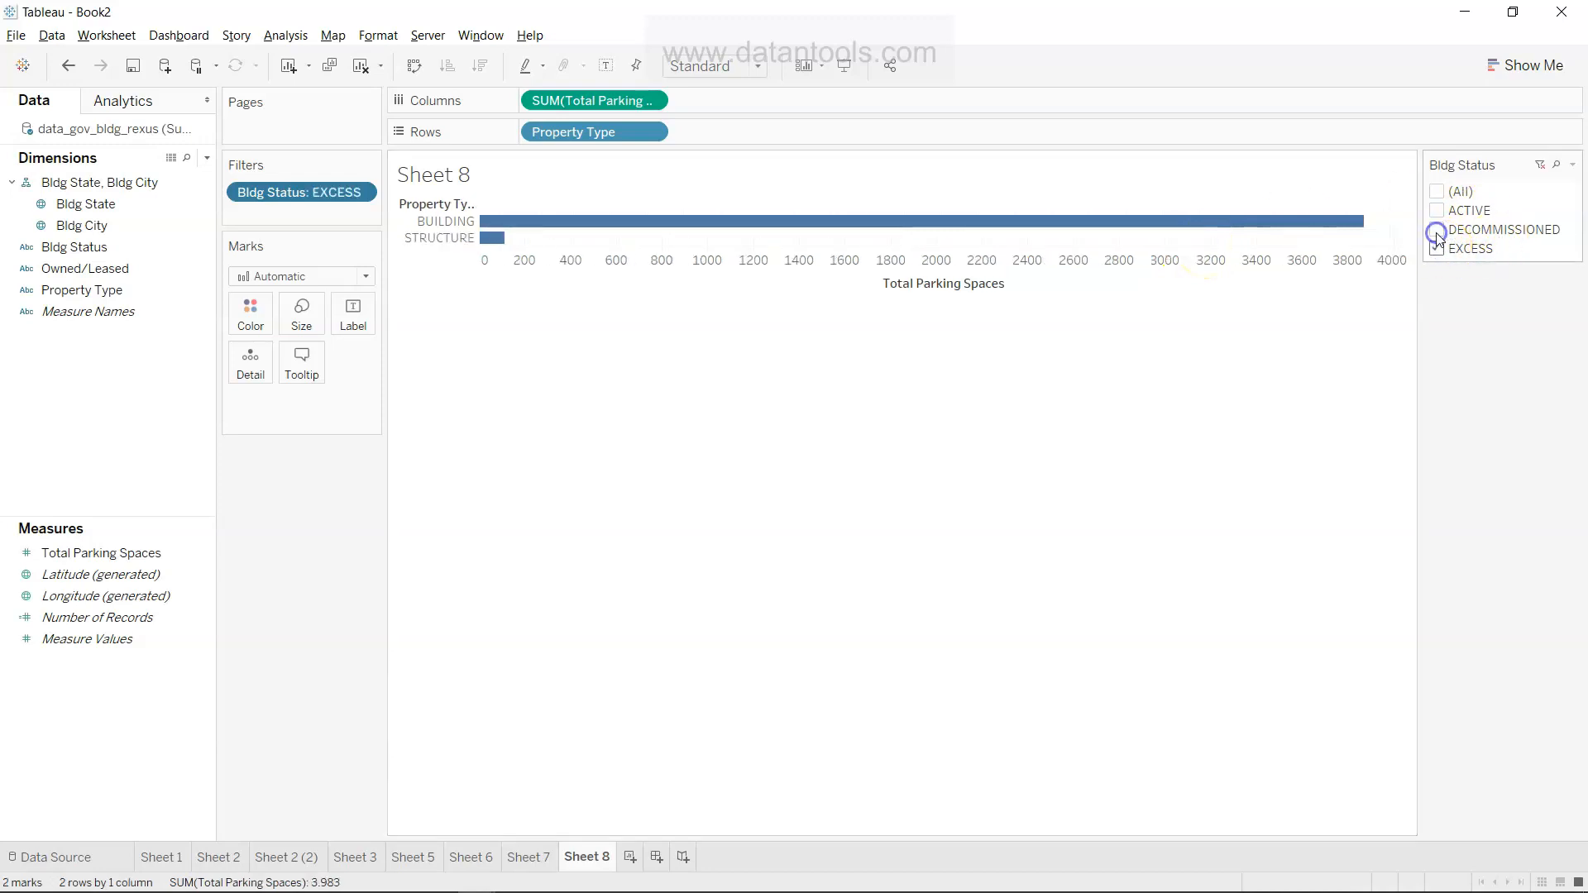
Step: Reveal the fifth question on the slide, about active parking in owned or leased properties, and add another empty worksheet in Tableau
key(alt+Tab)
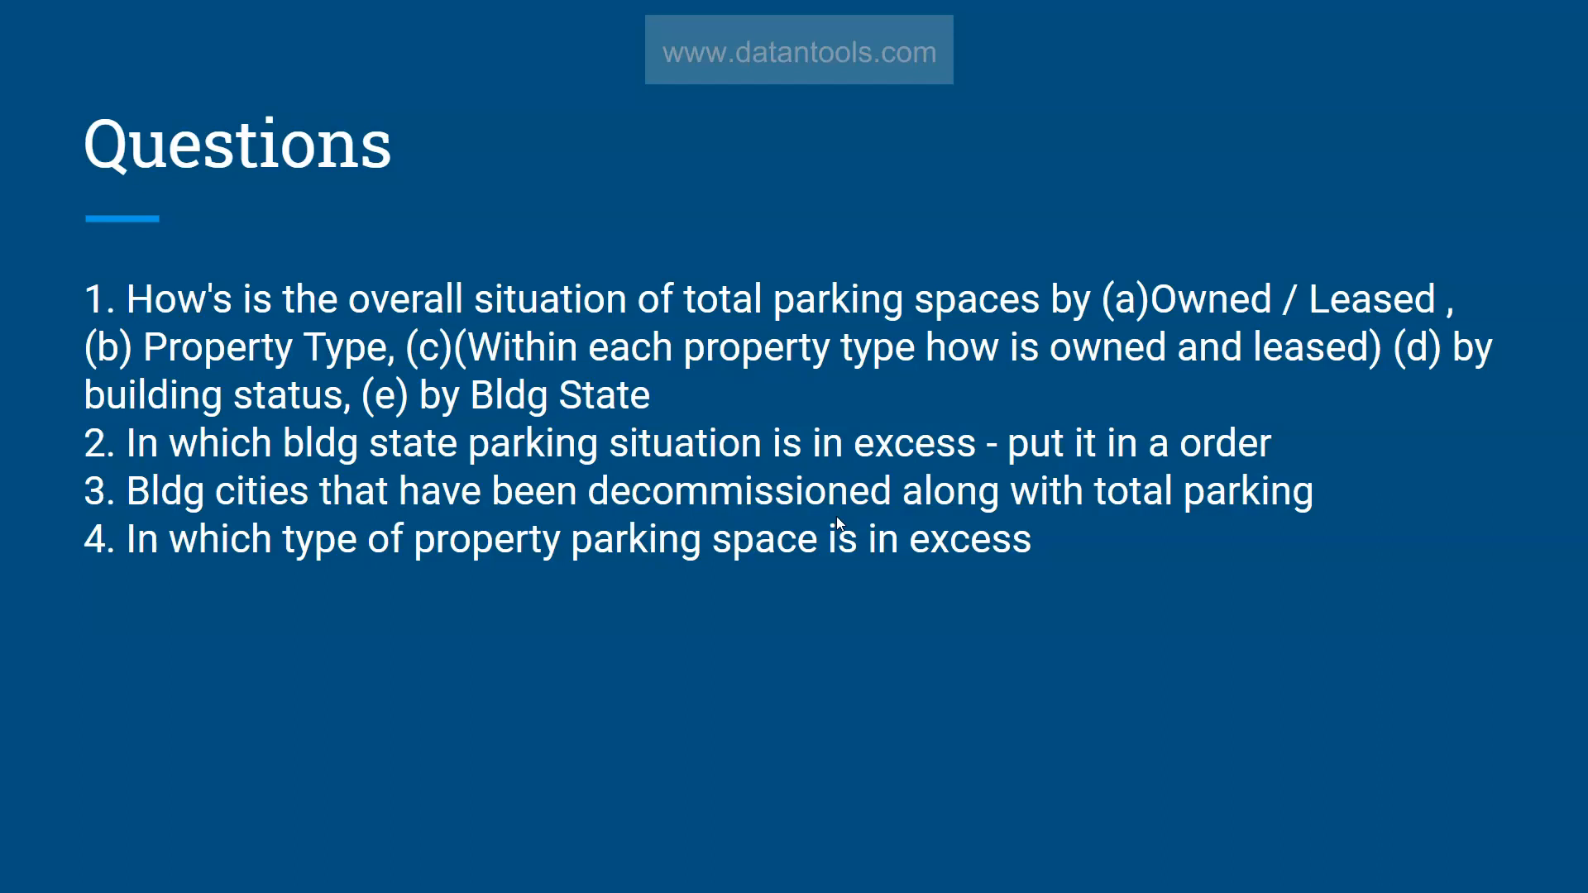
click(836, 516)
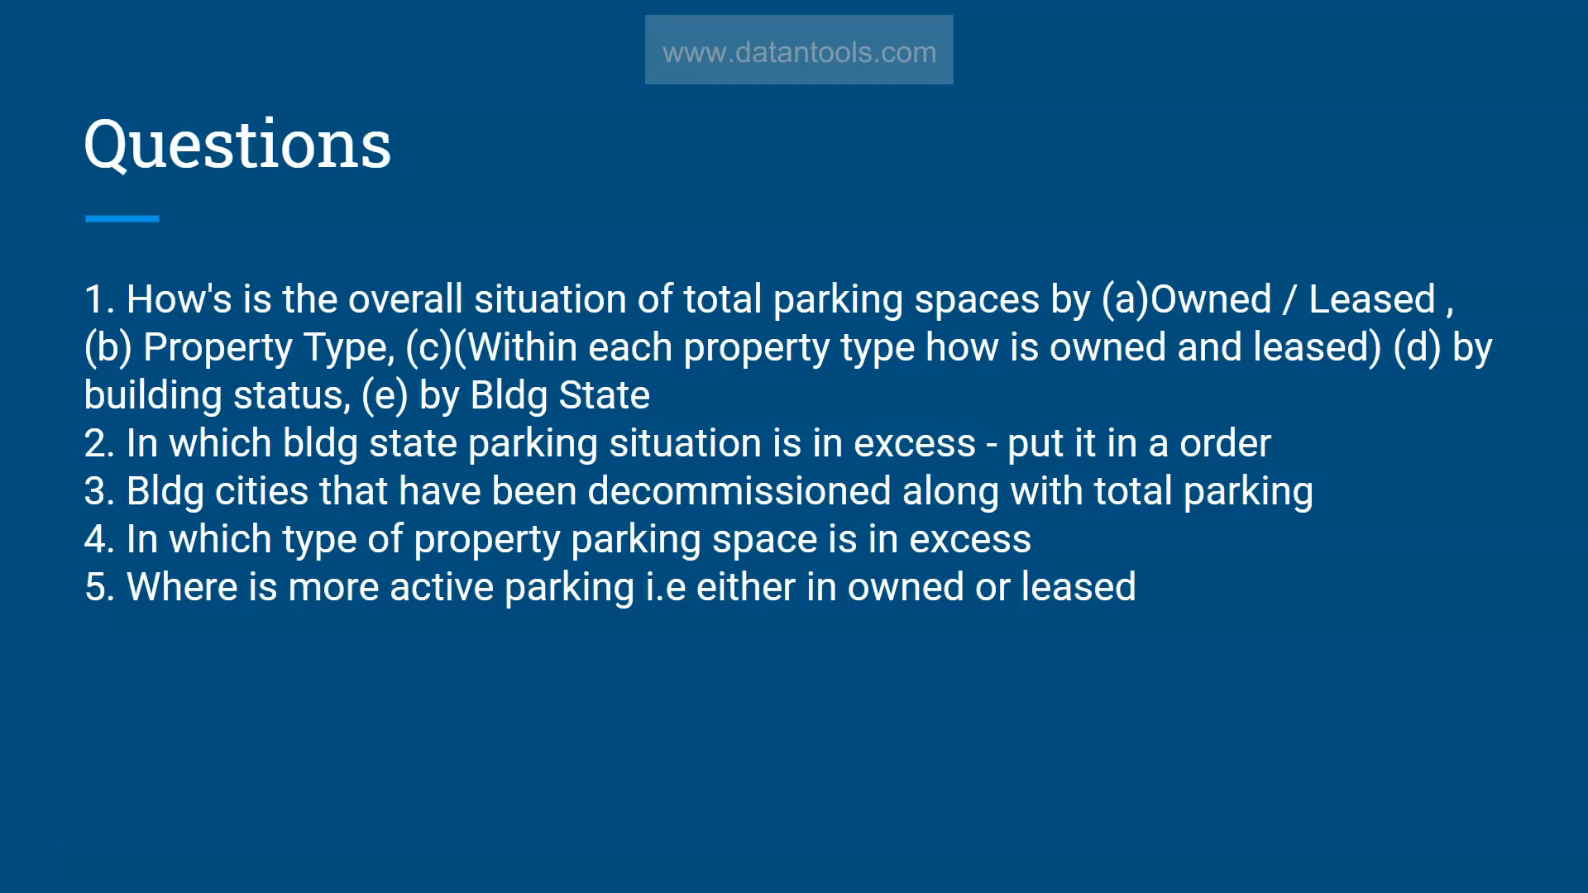
key(alt+Tab)
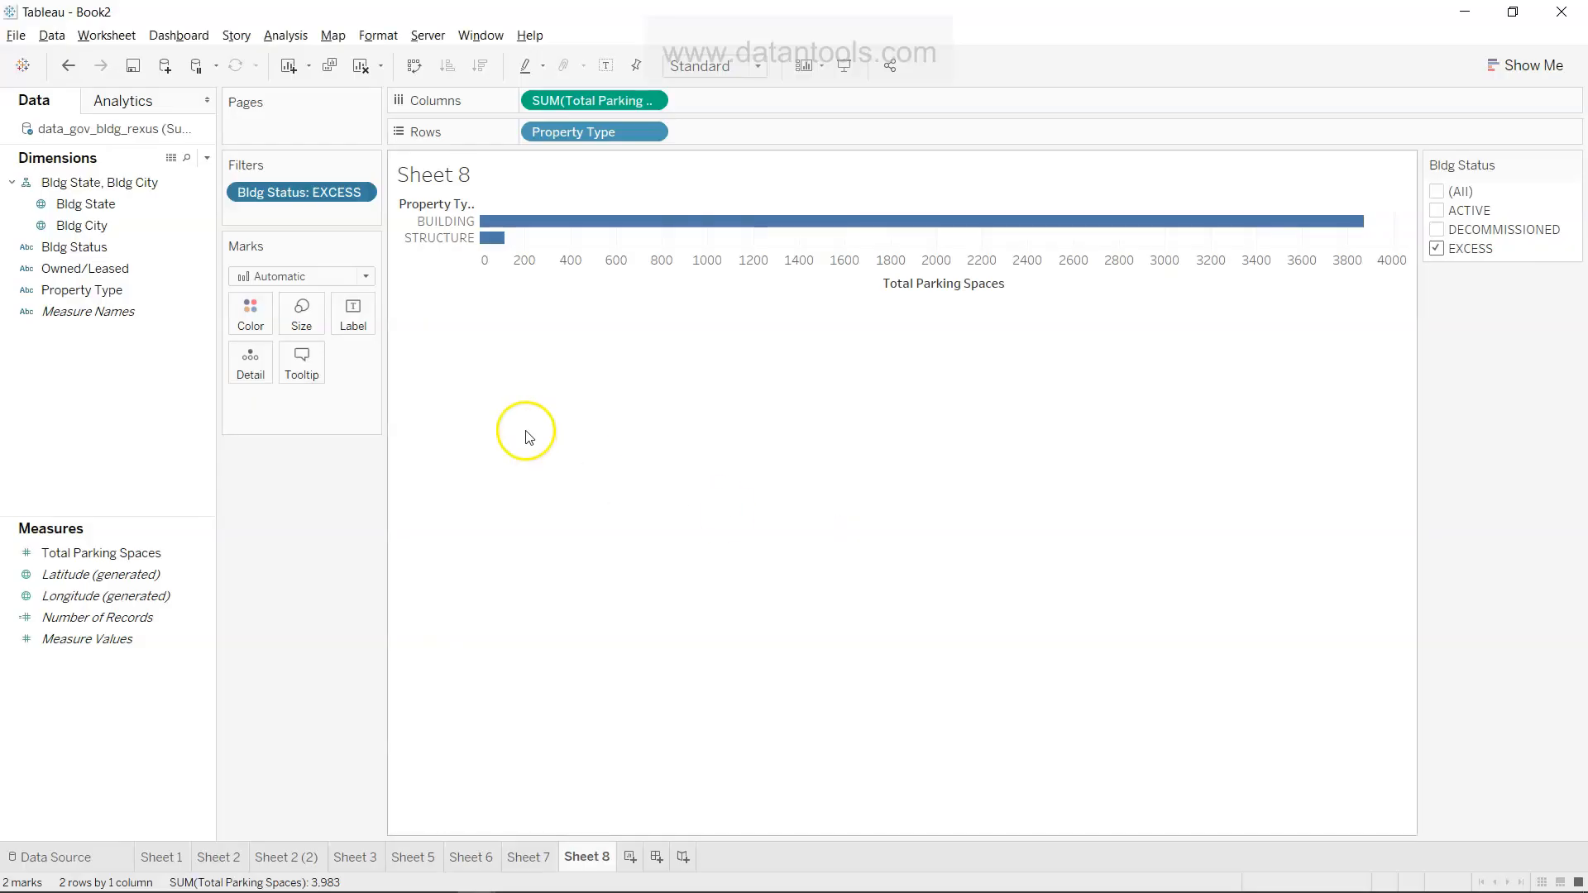
click(116, 296)
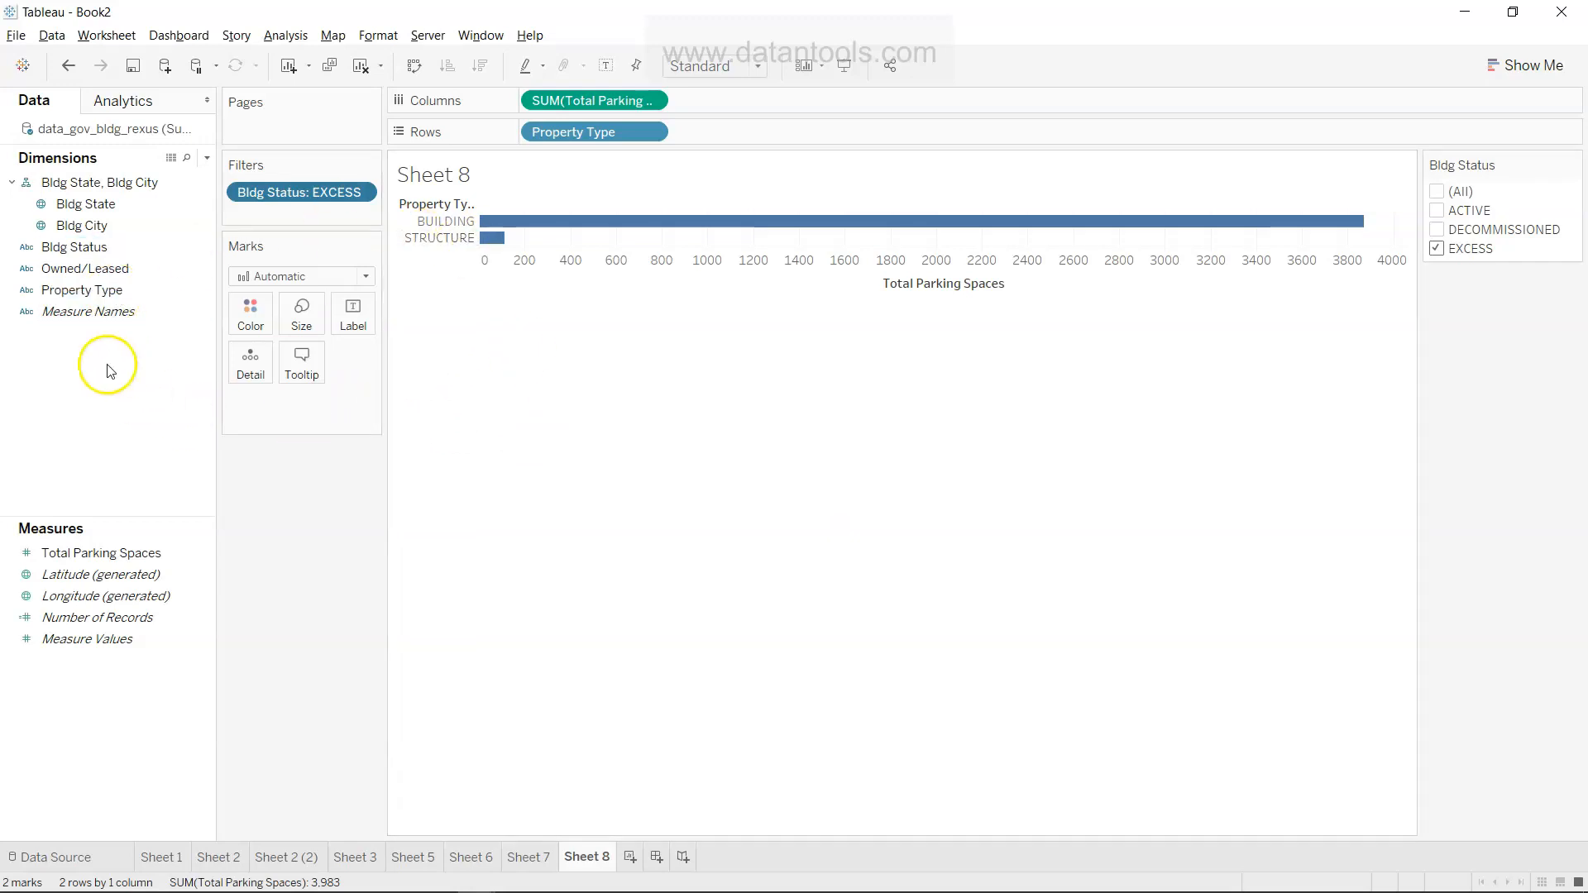
click(118, 273)
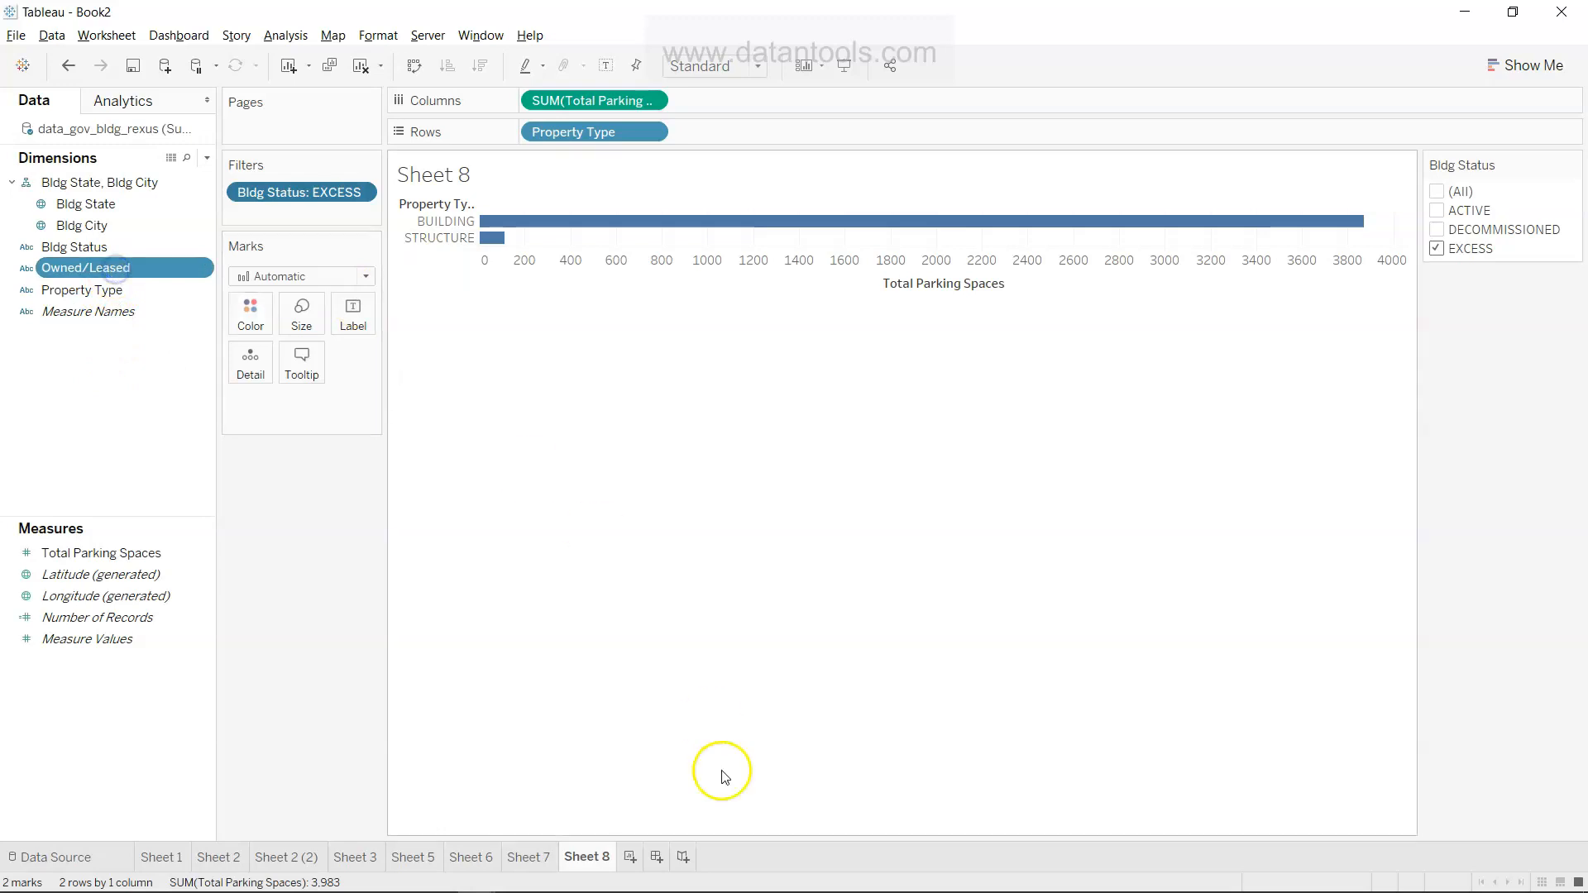
click(634, 856)
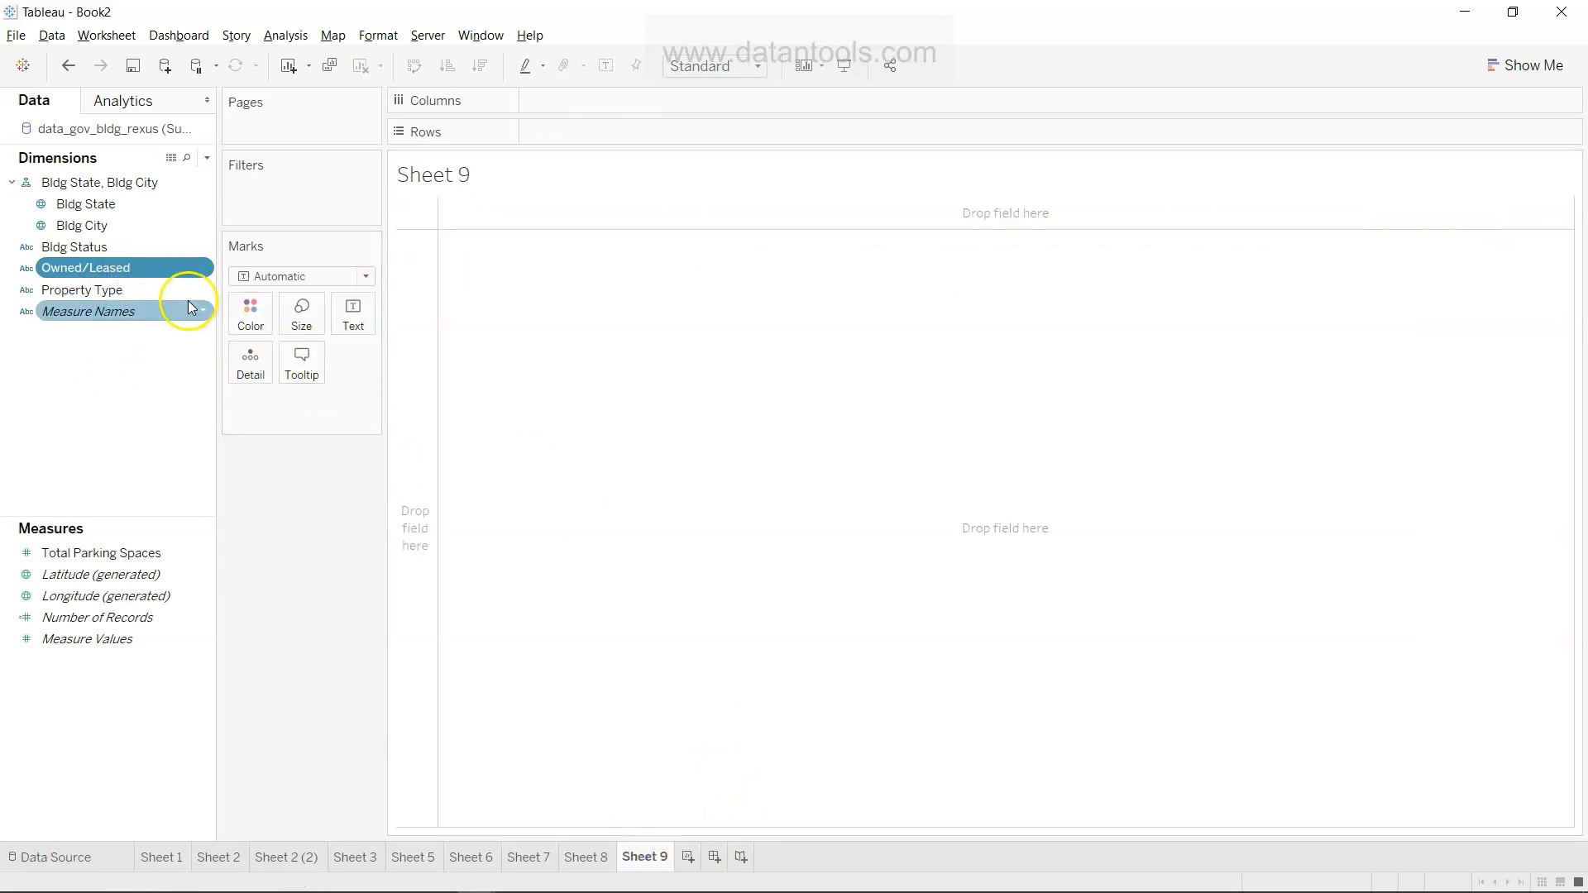
Step: Chart Total Parking Spaces by Owned/Leased as horizontal bars on the new sheet
drag(166, 261, 661, 128)
drag(170, 549, 642, 107)
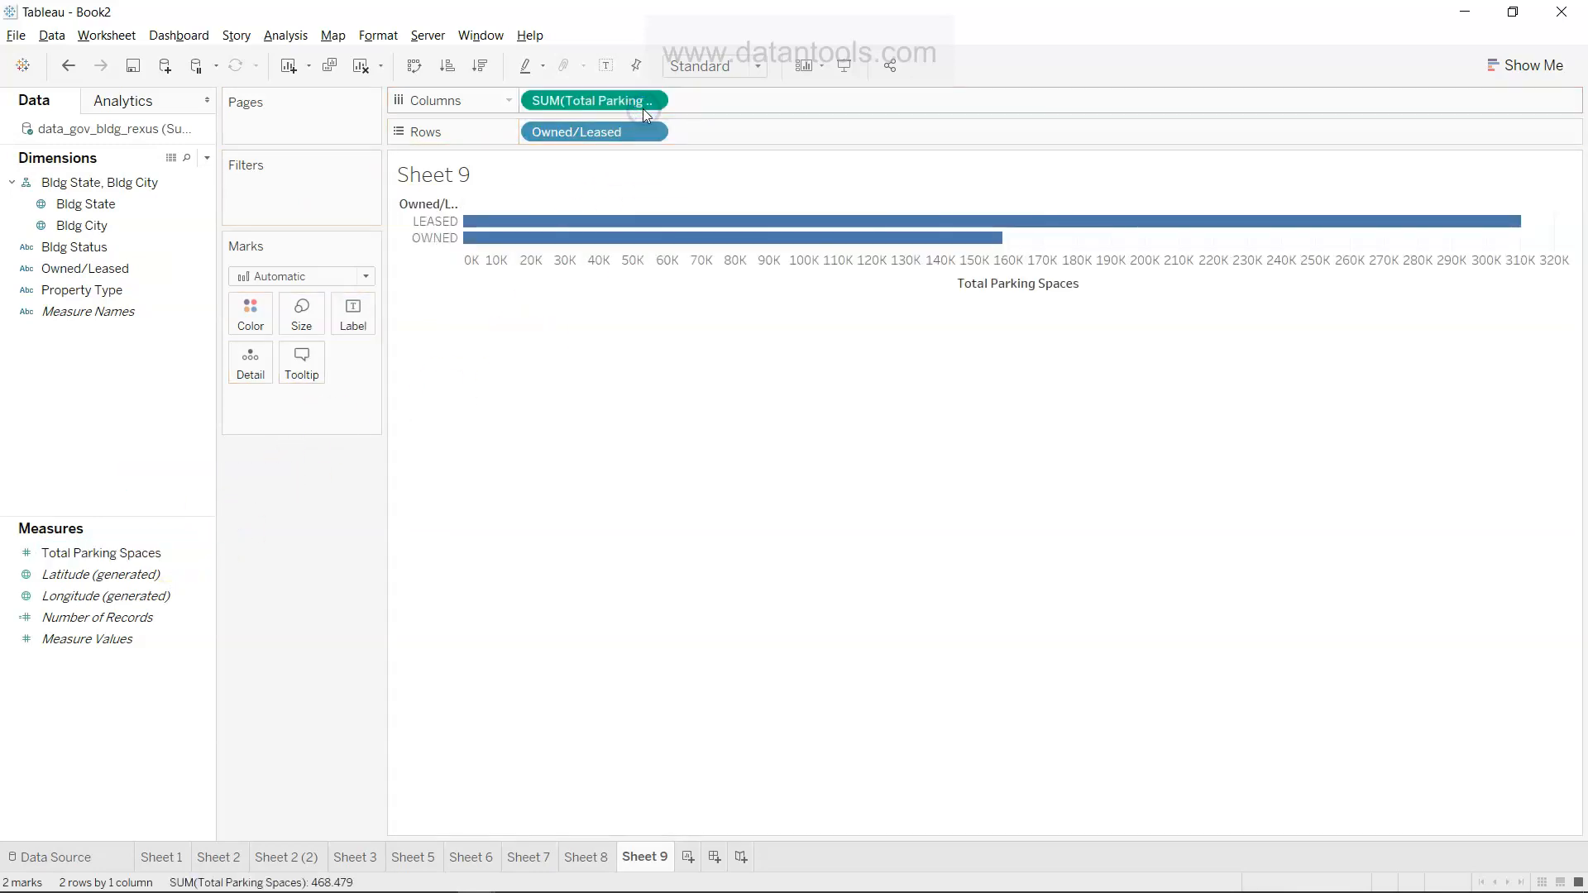
mouse_move(522, 222)
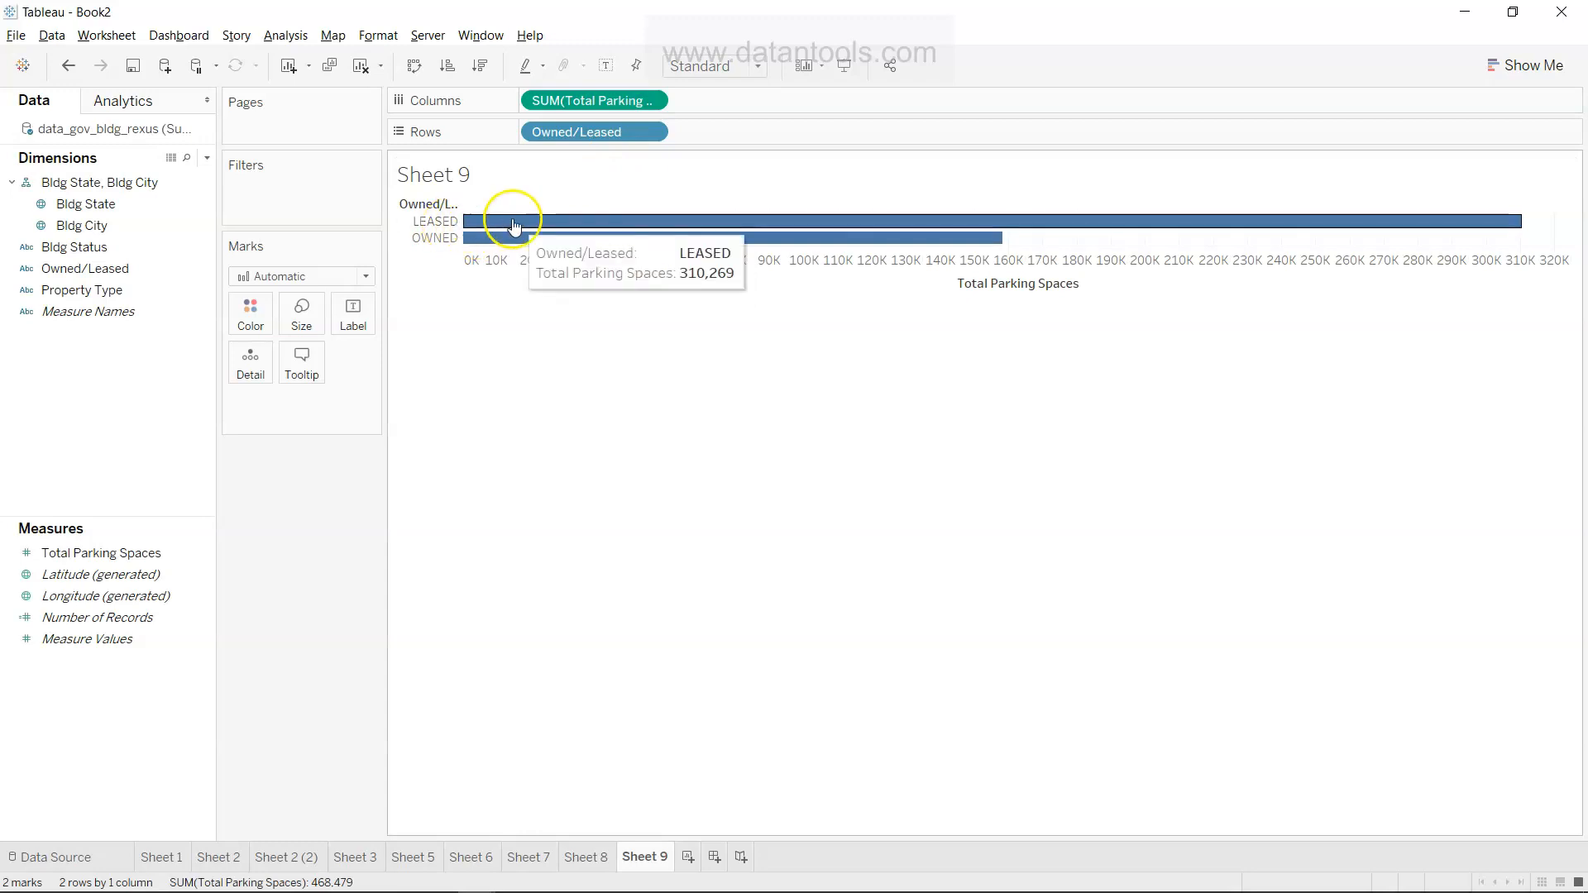
mouse_move(503, 250)
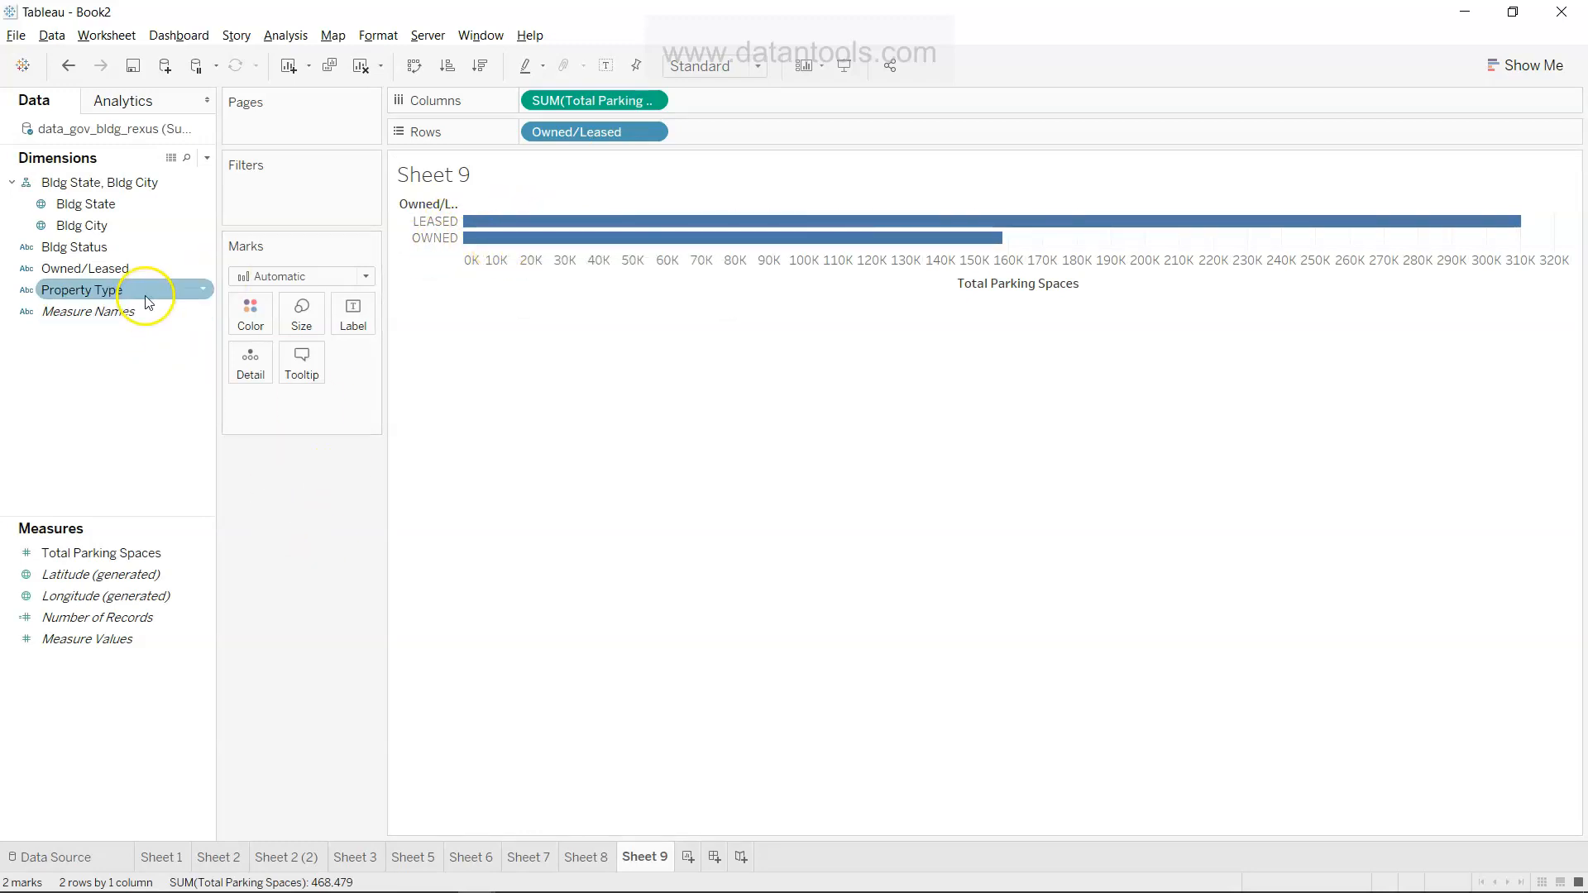
Step: Recheck the fifth question on the slide and filter Tableau's Owned/Leased chart to the ACTIVE building status
key(alt+Tab)
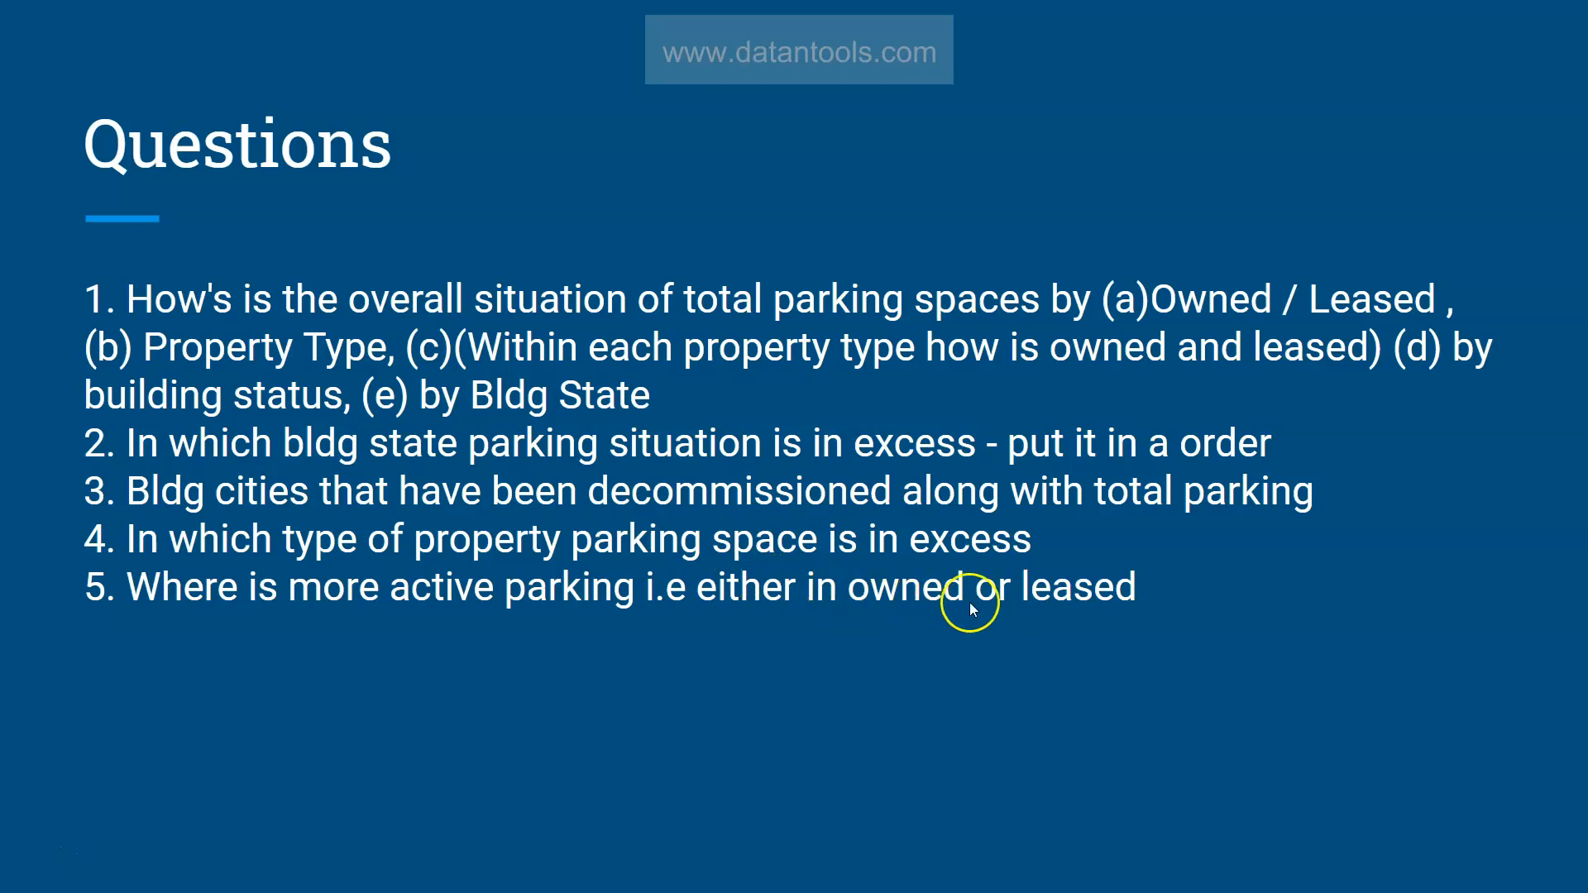
key(alt+Tab)
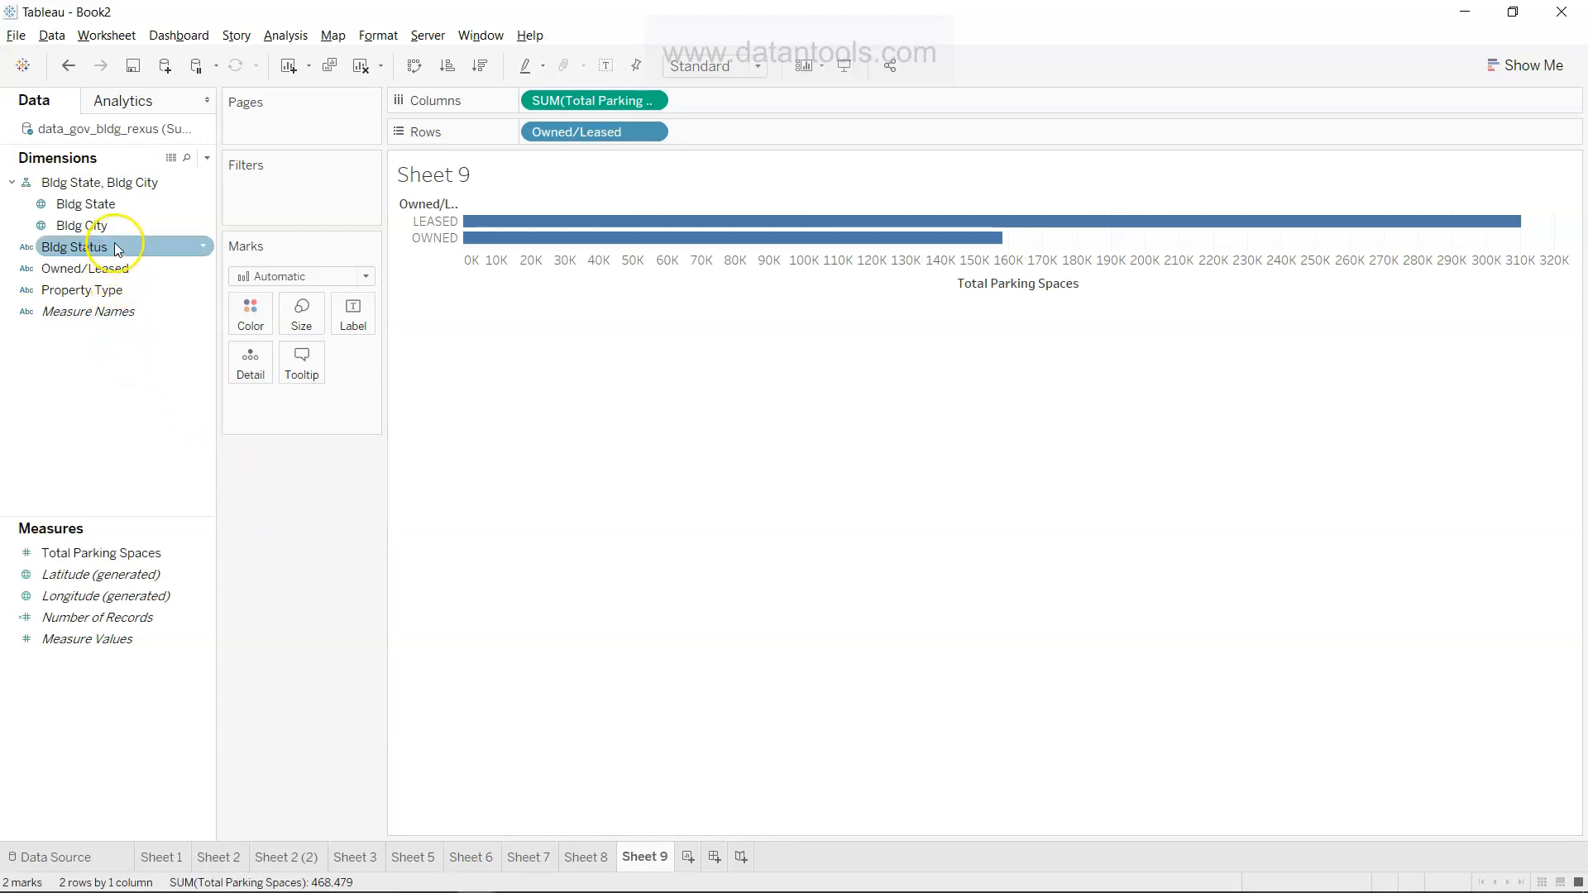
drag(115, 246, 285, 190)
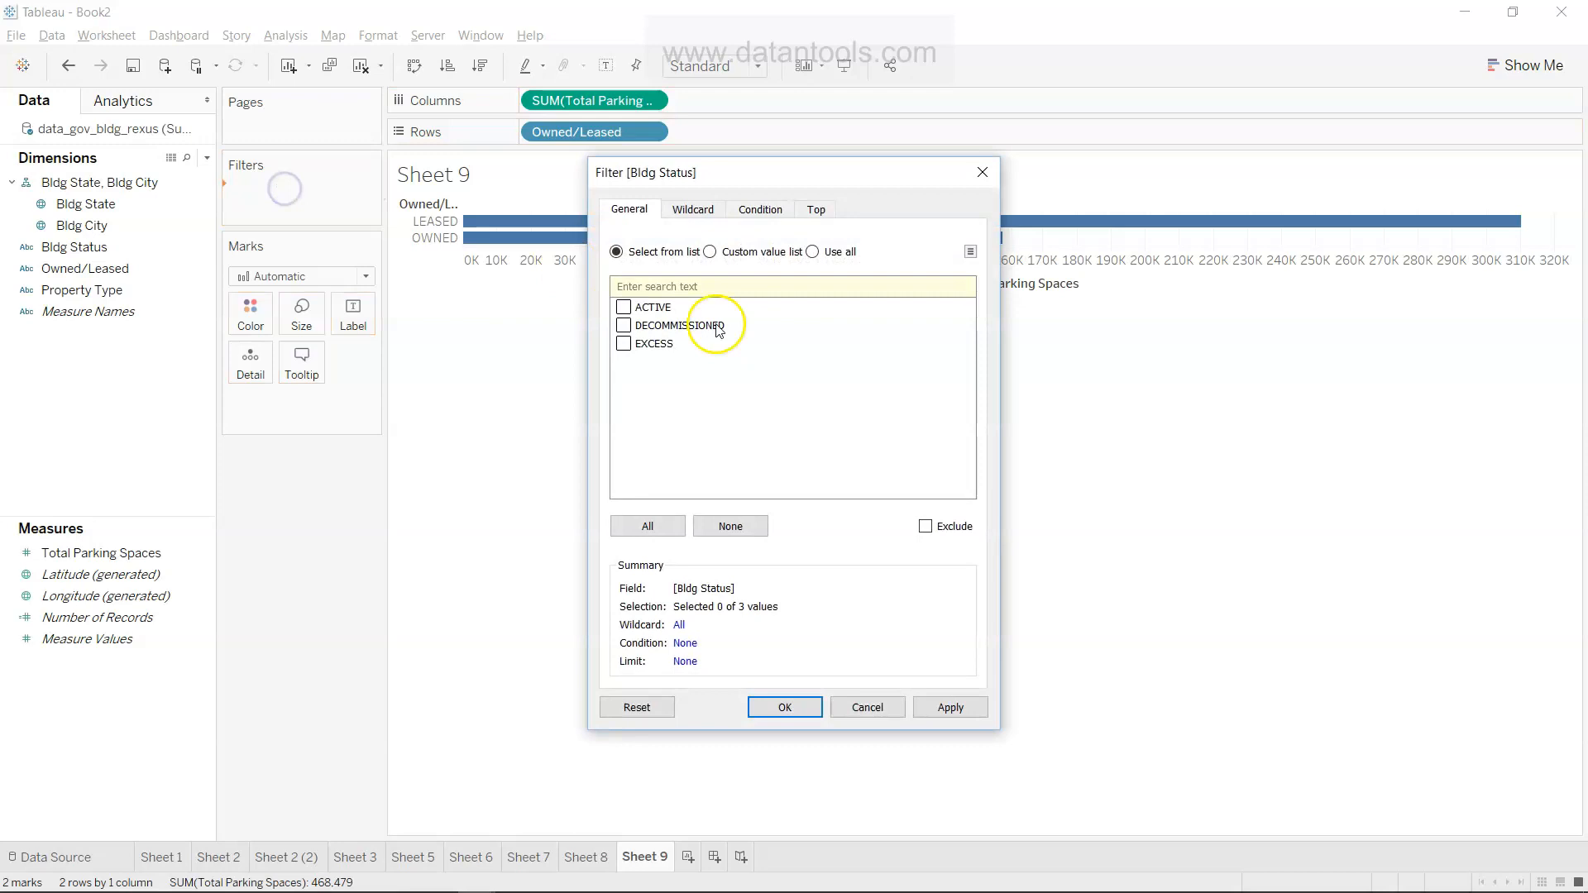
click(623, 308)
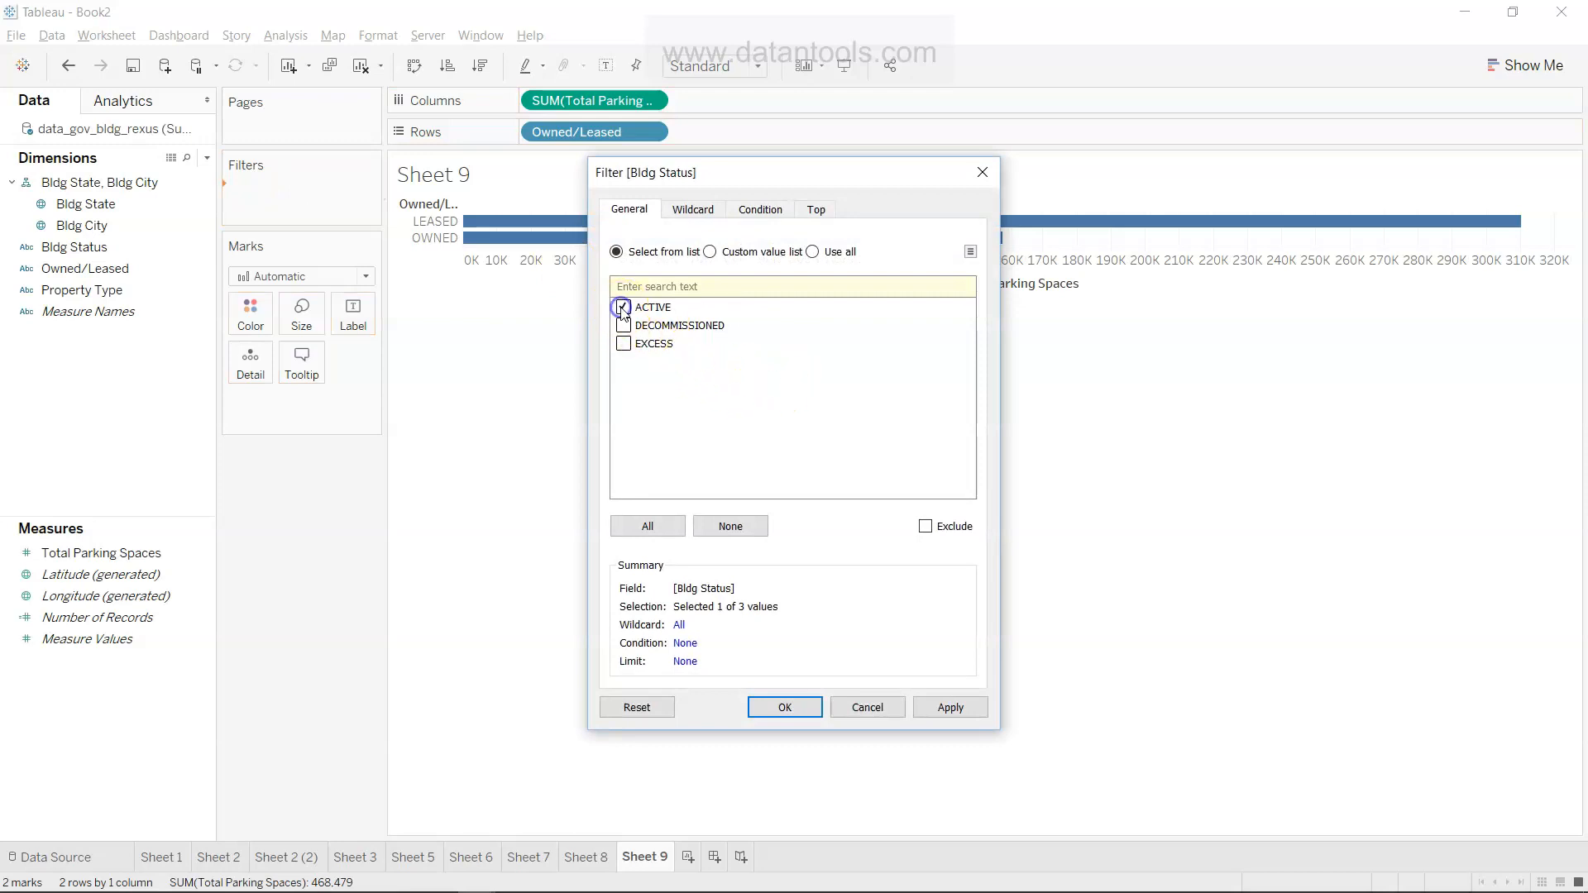
click(783, 707)
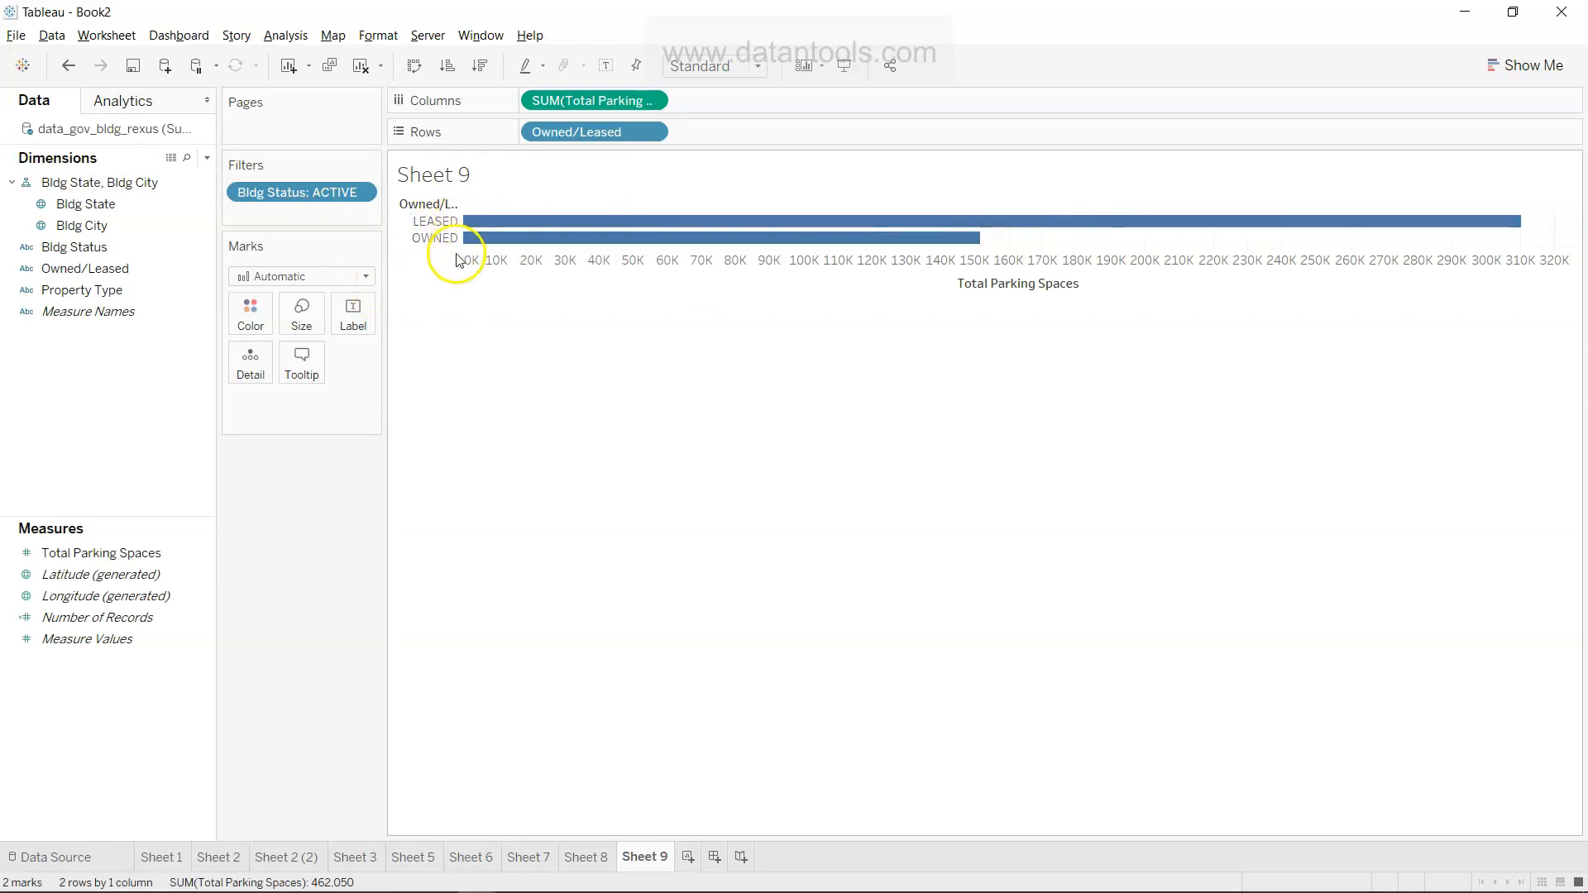
Step: Remove the Bldg Status filter and colour the Owned/Leased bars by Bldg Status instead
click(357, 193)
drag(322, 192, 287, 256)
drag(278, 190, 310, 534)
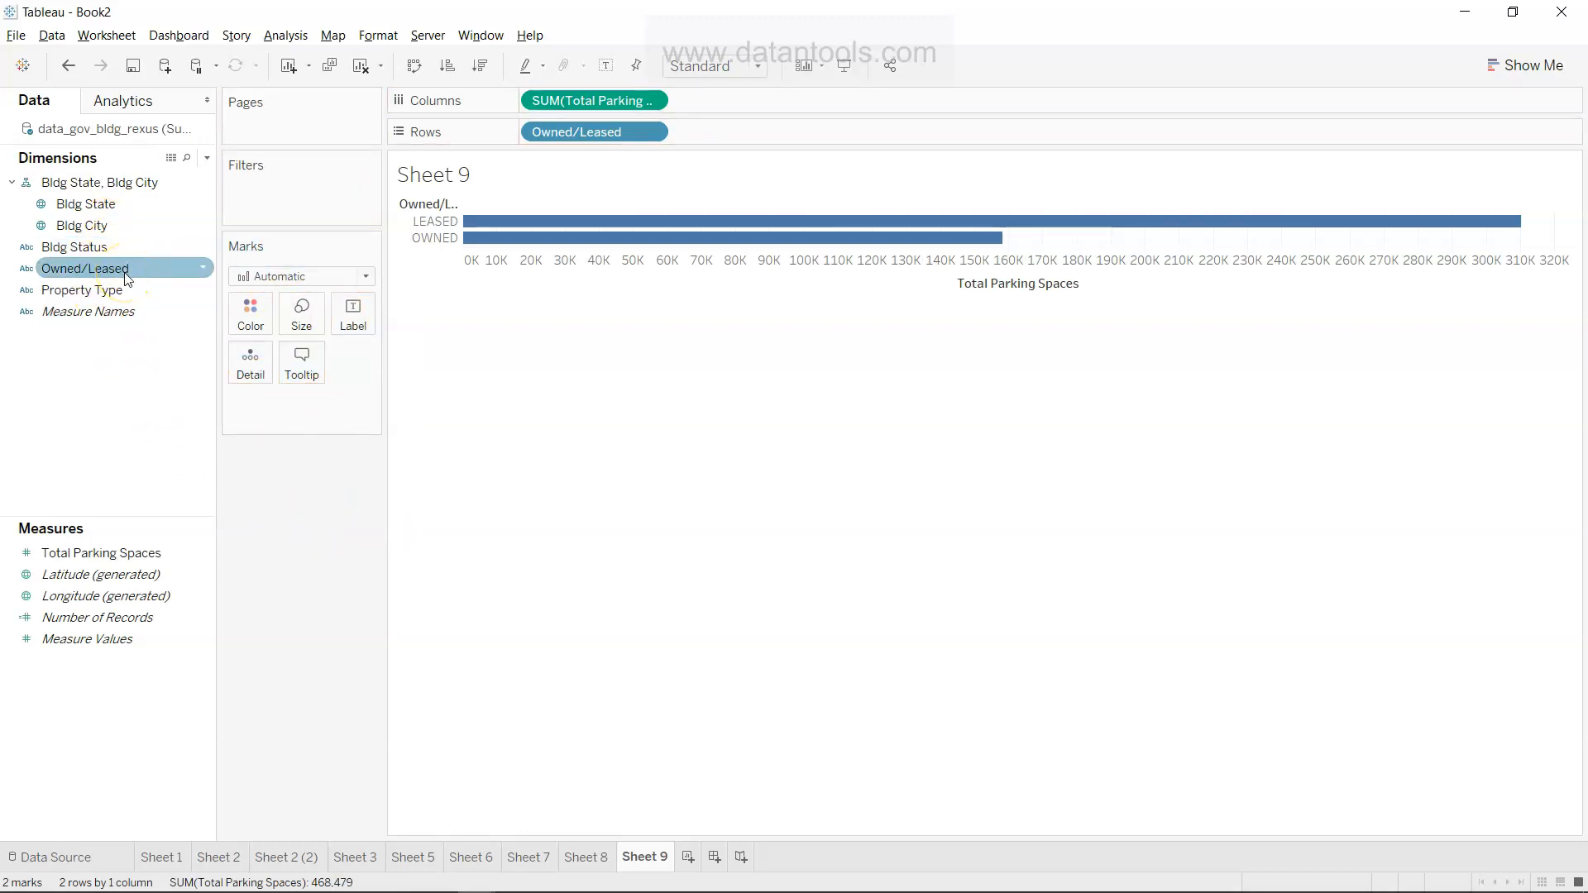
drag(114, 248, 260, 318)
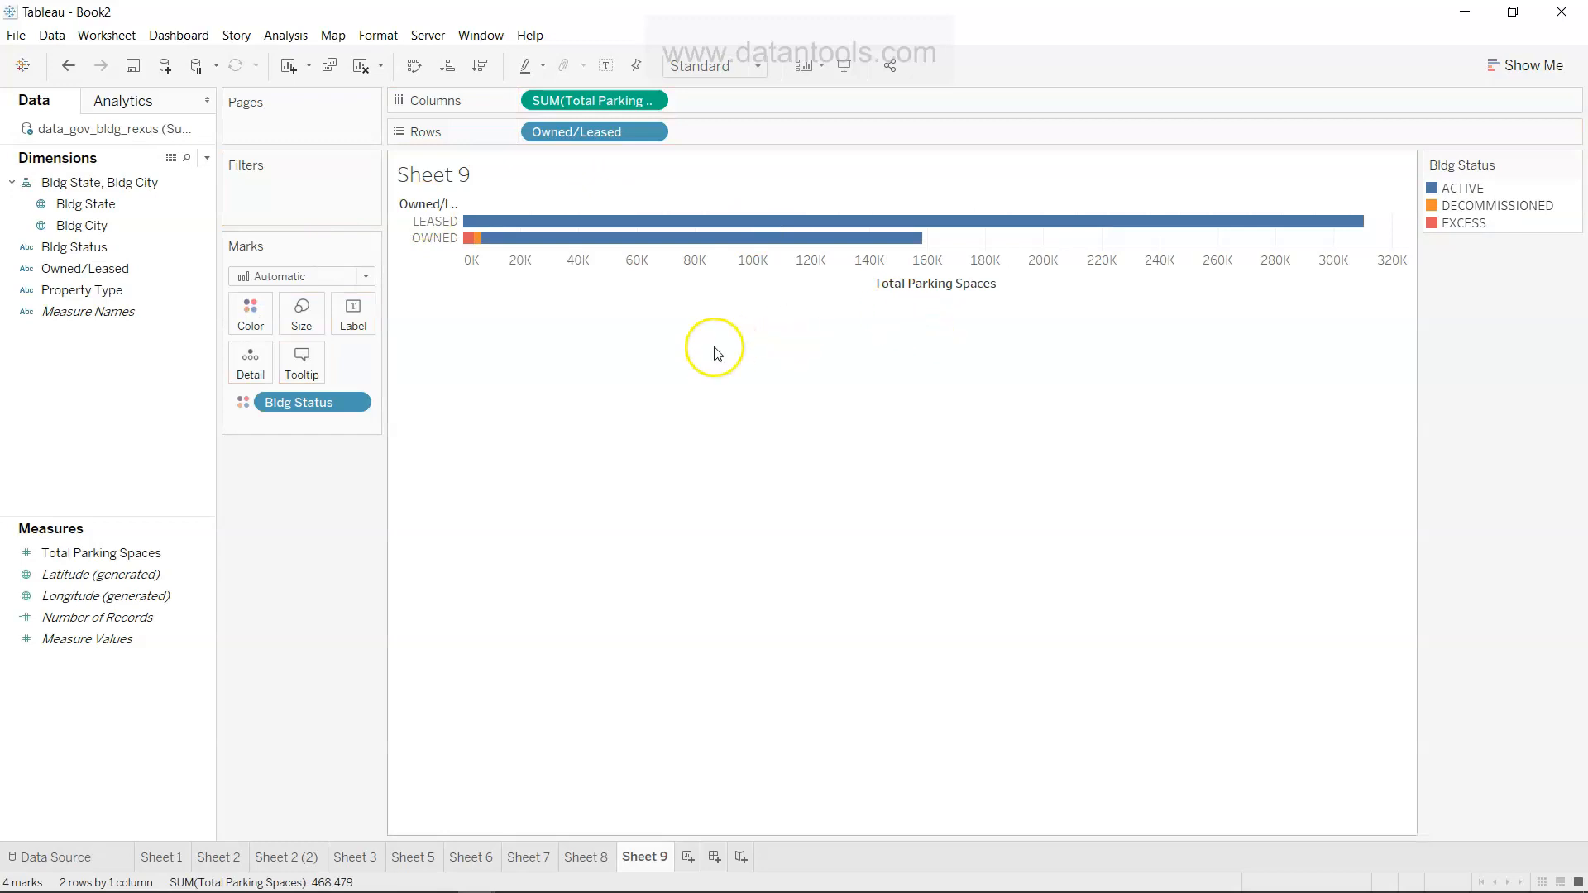
mouse_move(1287, 233)
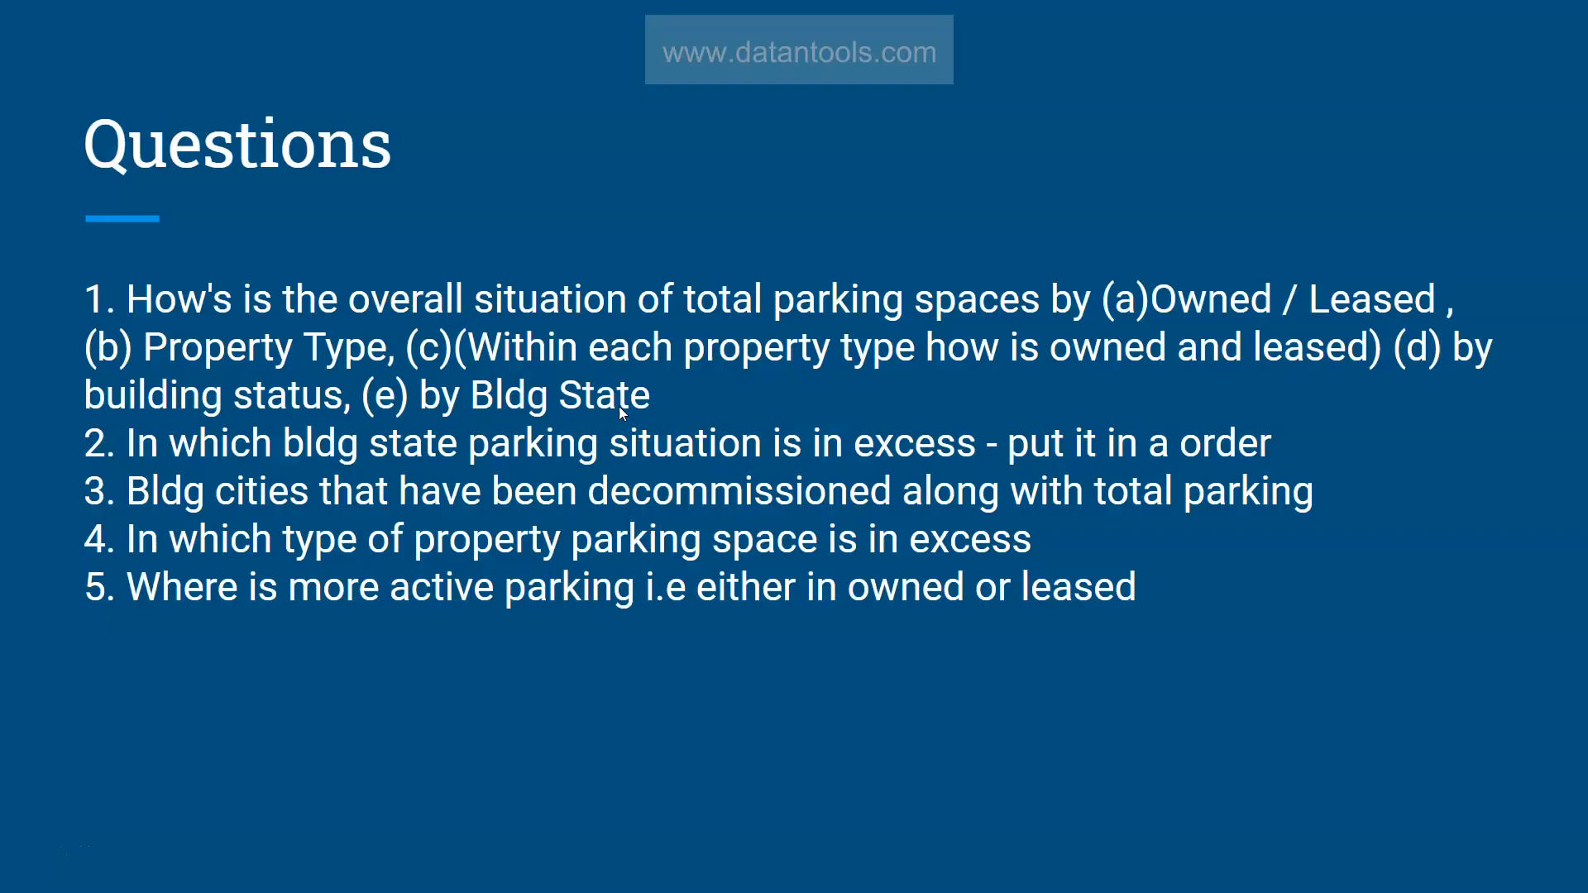
Step: Reveal the sixth question on the slide, about states with more leased or owned parking, and add another empty worksheet in Tableau
key(Right)
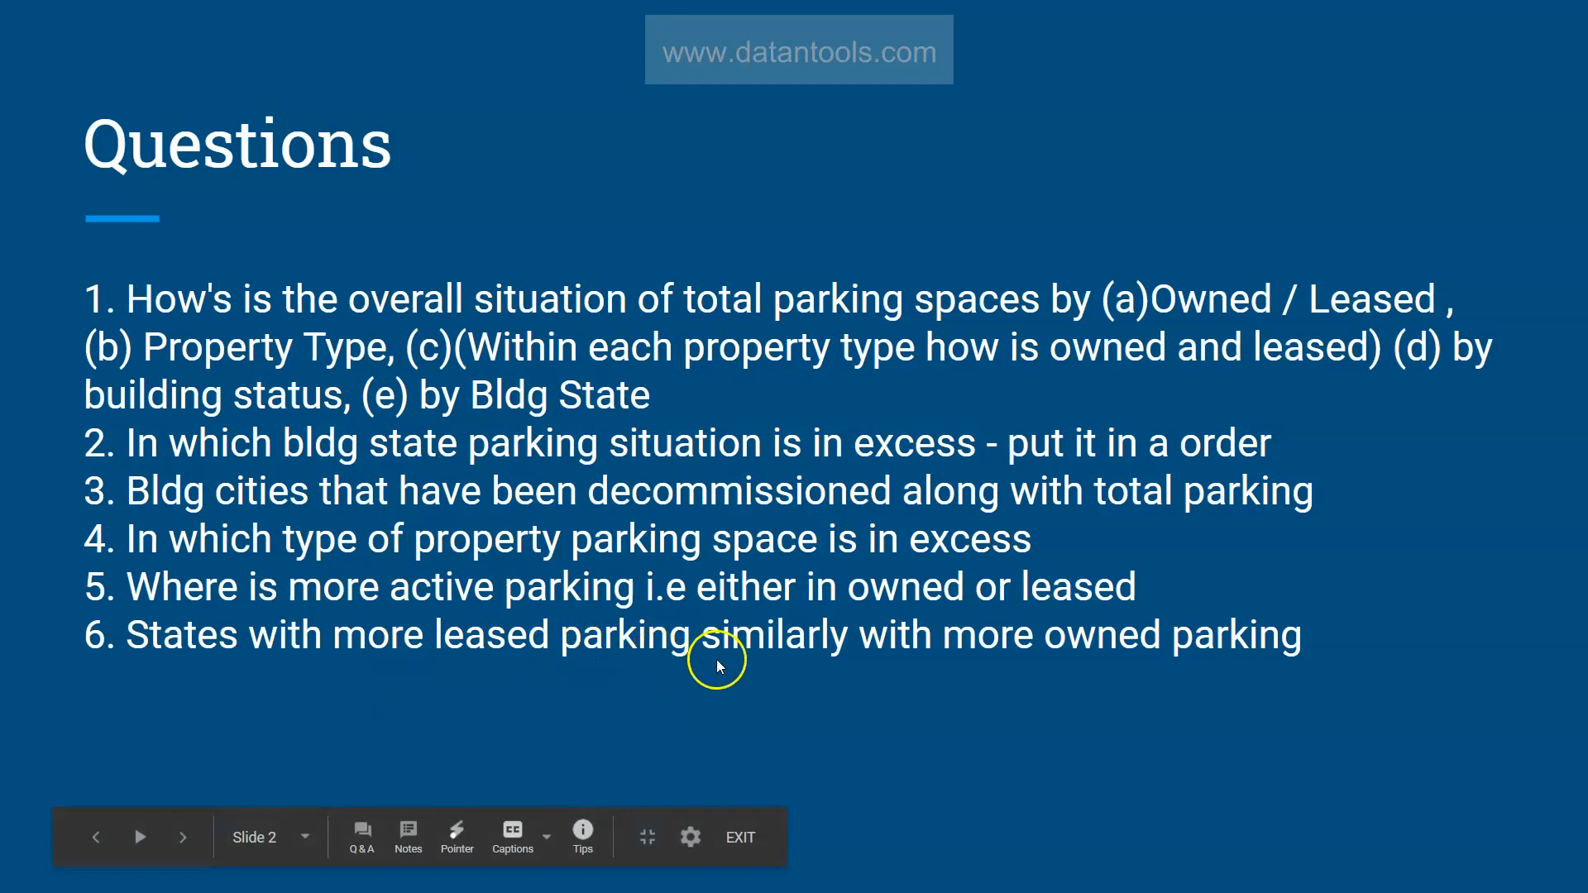
key(alt+Tab)
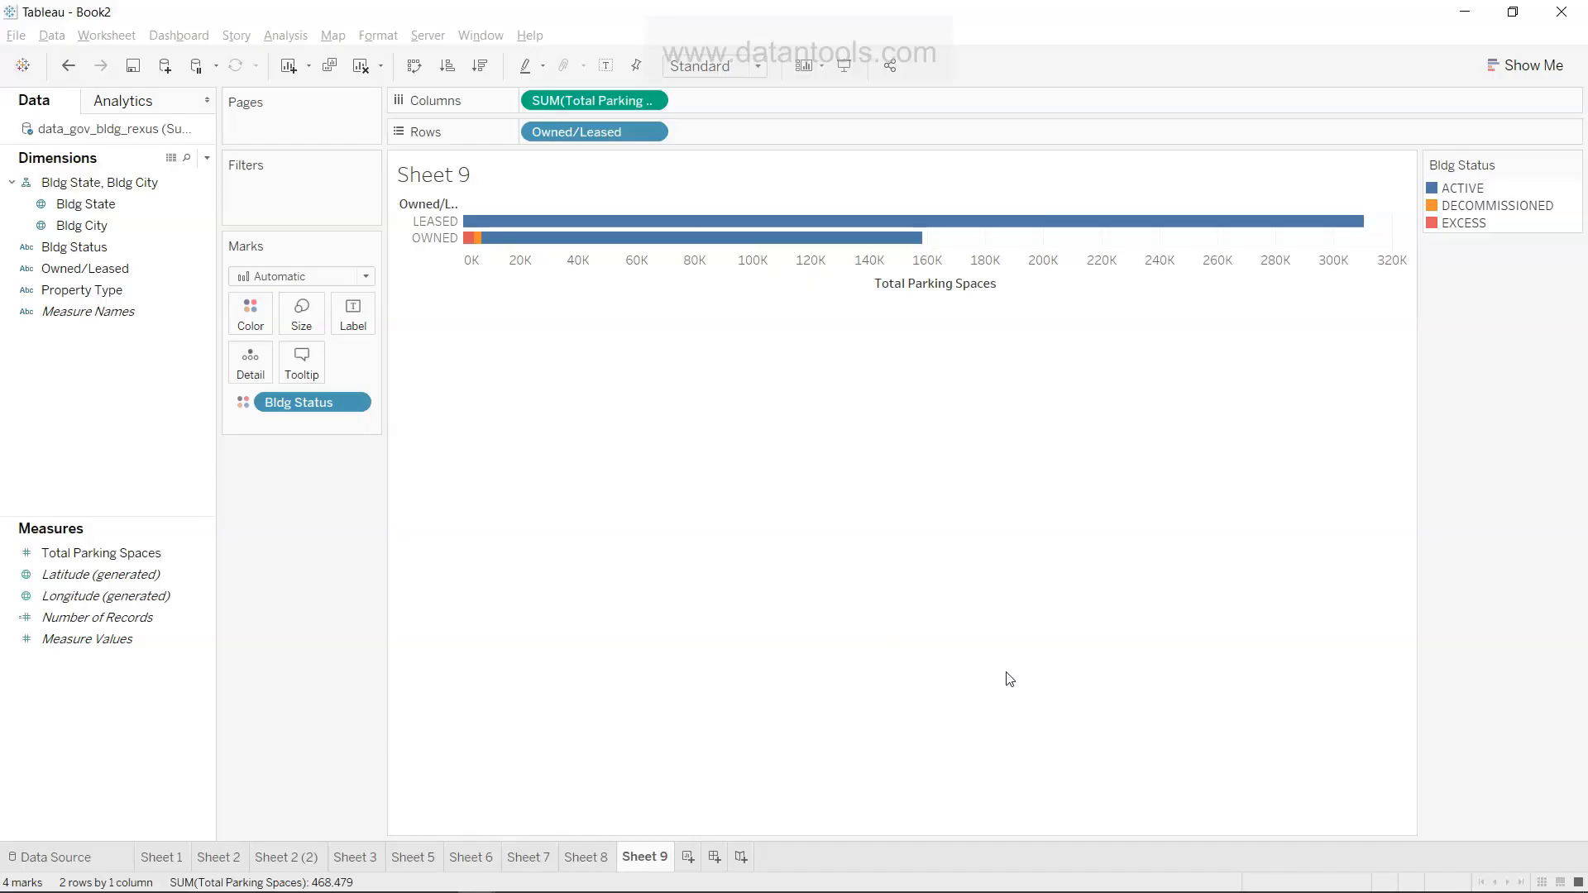
click(688, 857)
Step: Chart Total Parking Spaces by Bldg State as horizontal bars, sorted in descending order
click(146, 207)
drag(145, 207, 592, 144)
drag(107, 552, 592, 108)
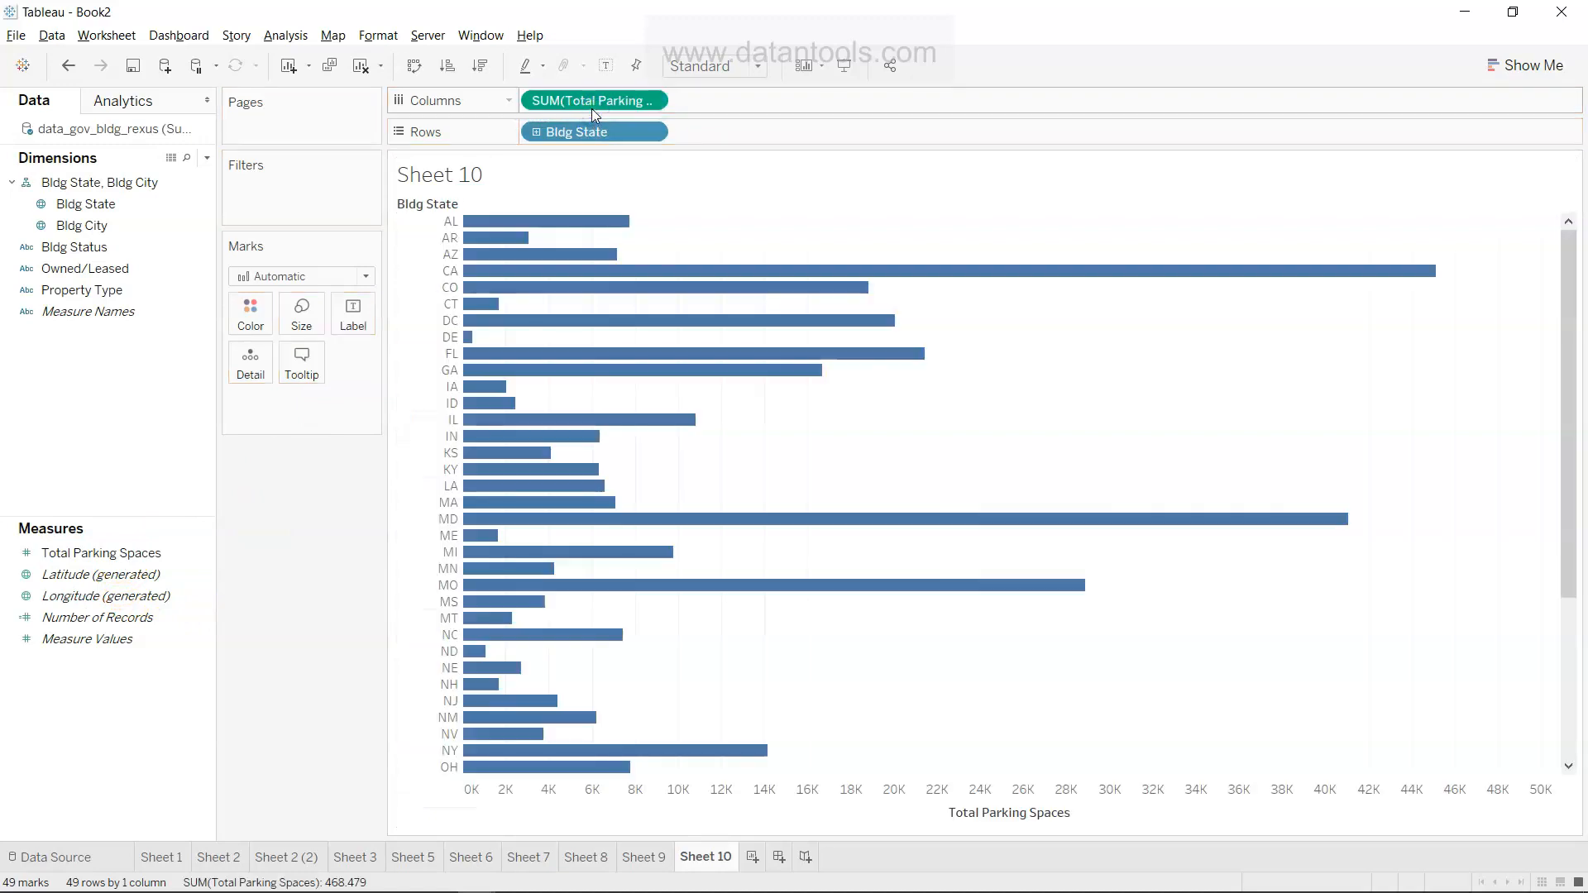
click(480, 65)
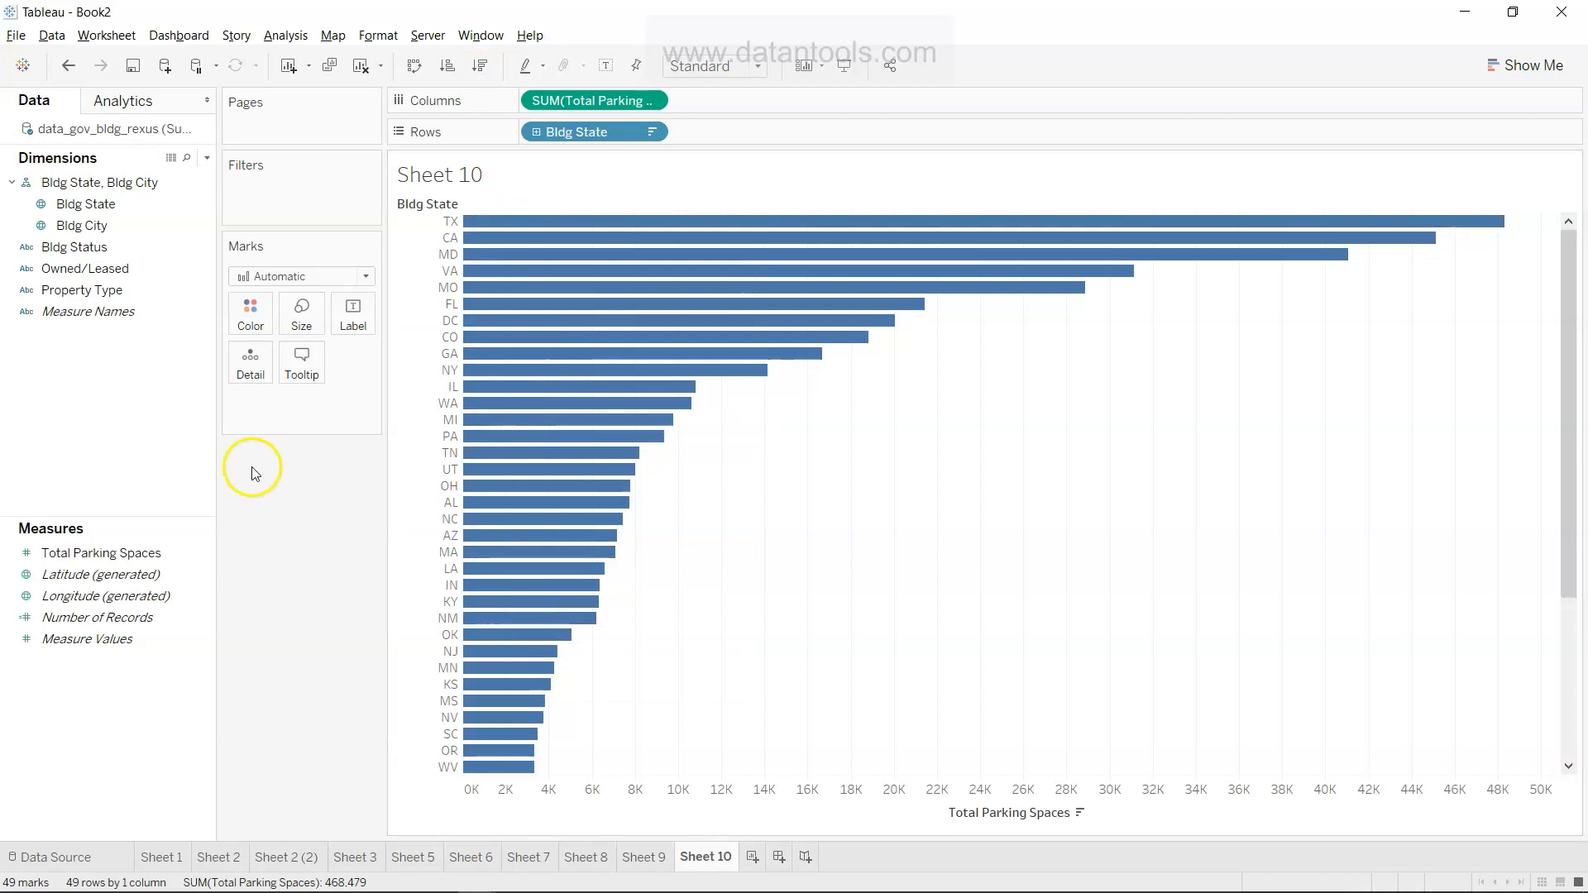
Step: Colour the state bars by Owned/Leased and recheck the sixth question on the slide
click(108, 266)
drag(108, 266, 247, 312)
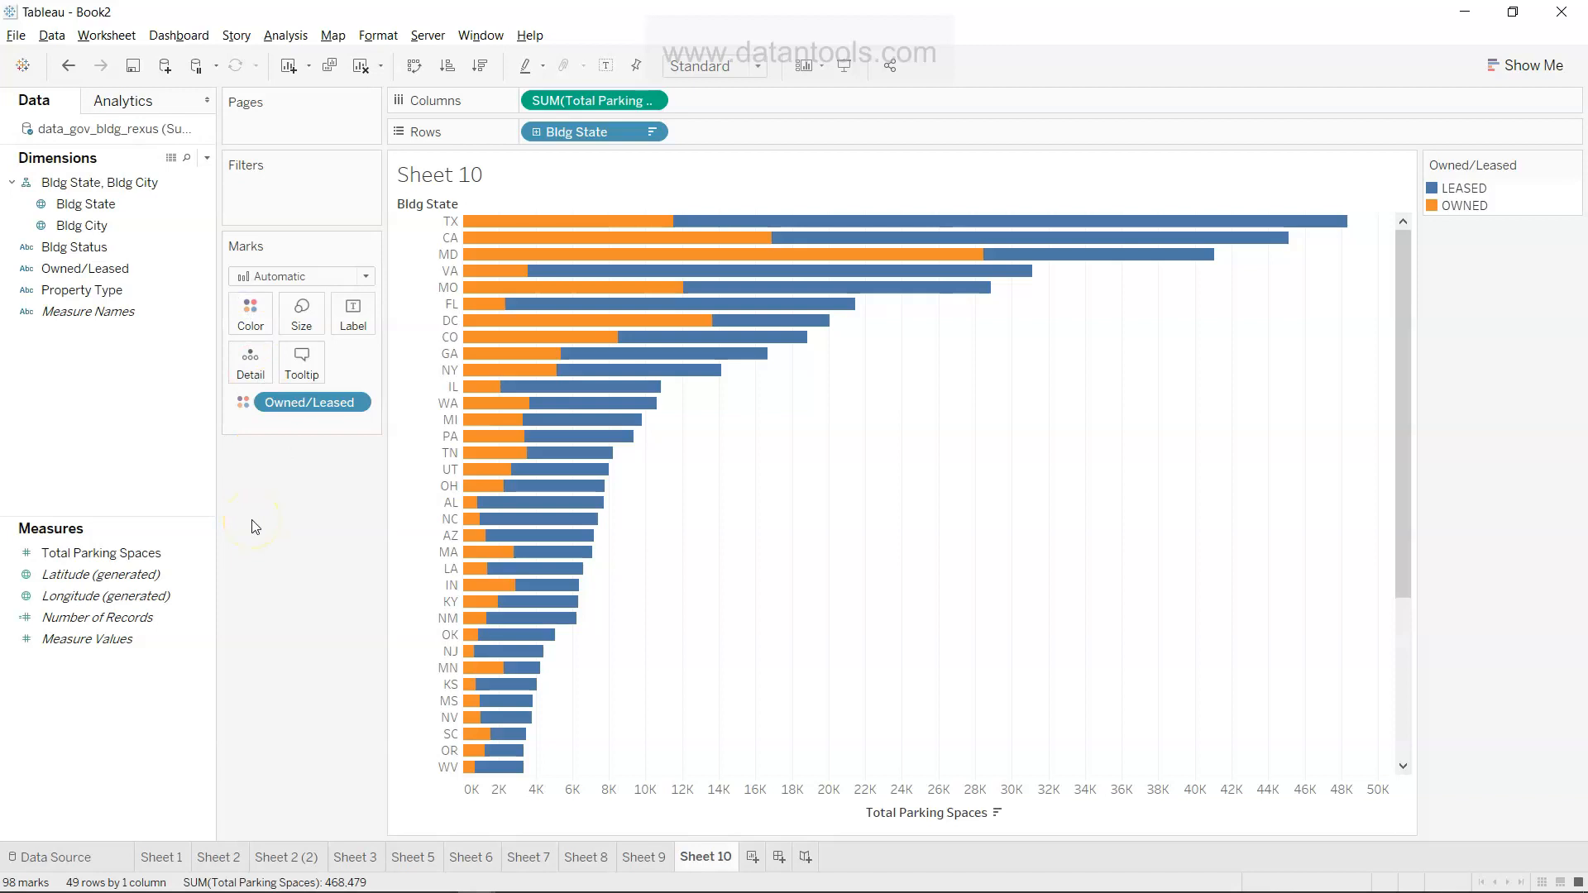
key(alt+Tab)
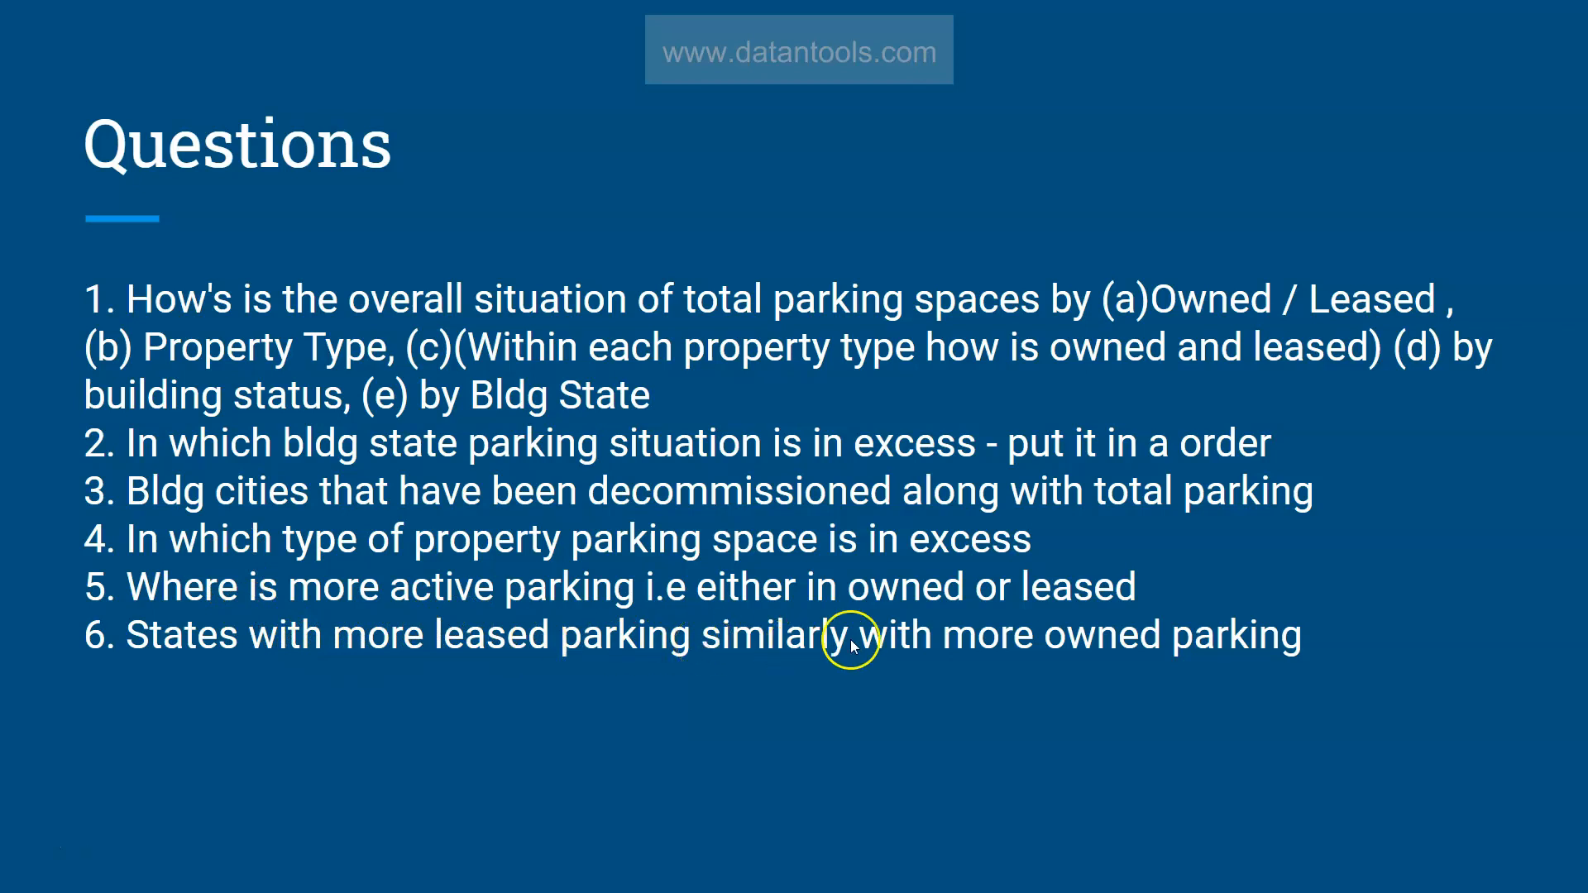
key(alt+Tab)
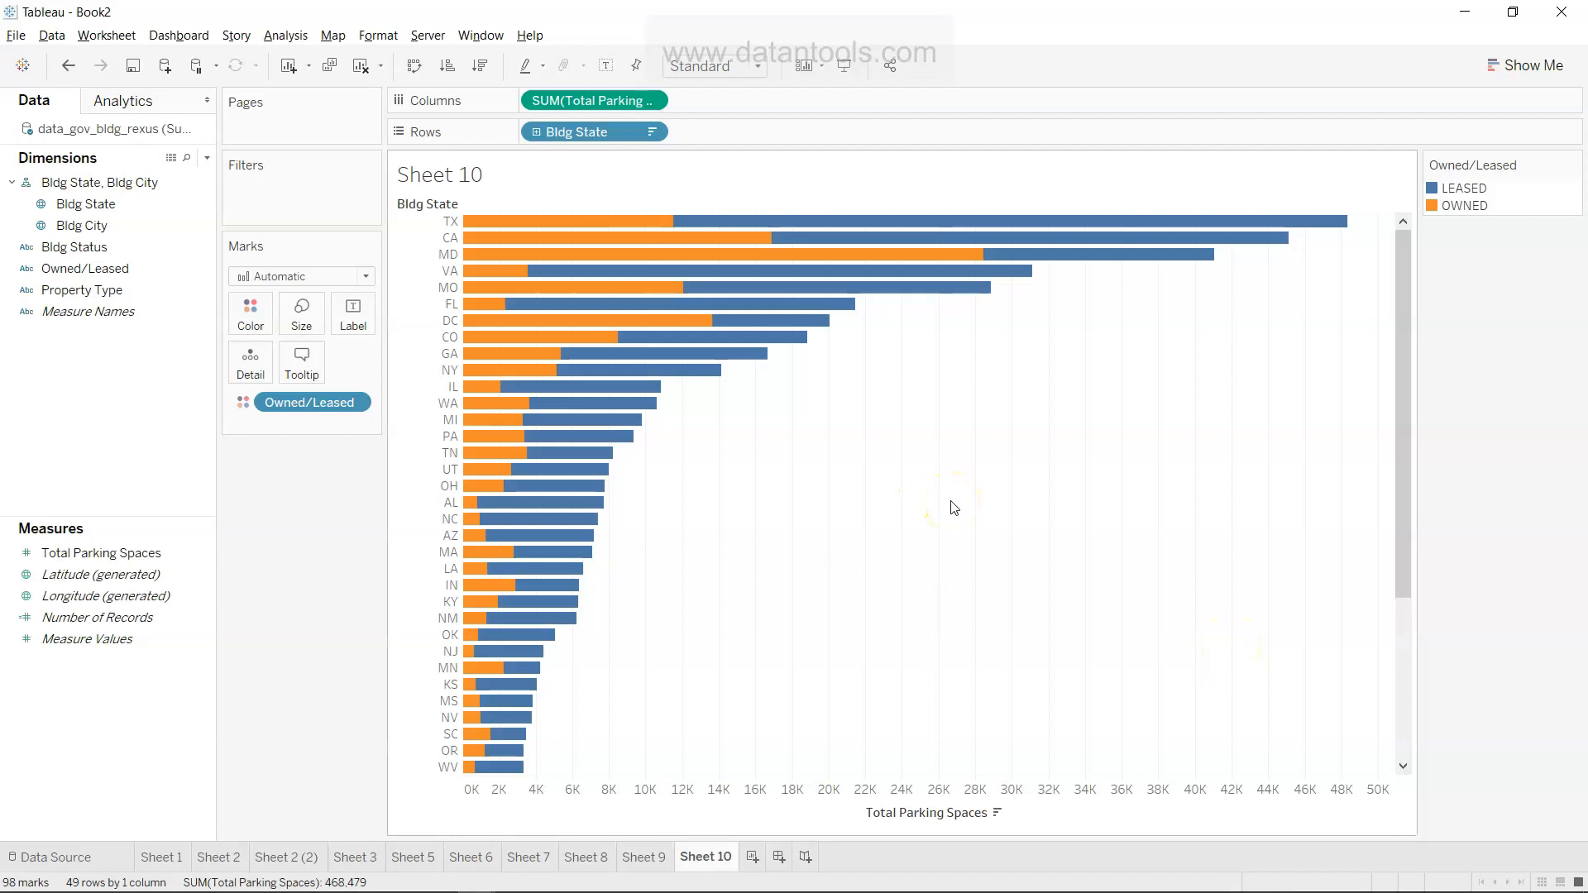
Step: Highlight the LEASED and OWNED portions of the state bars in turn and clear the highlighting
mouse_move(507, 495)
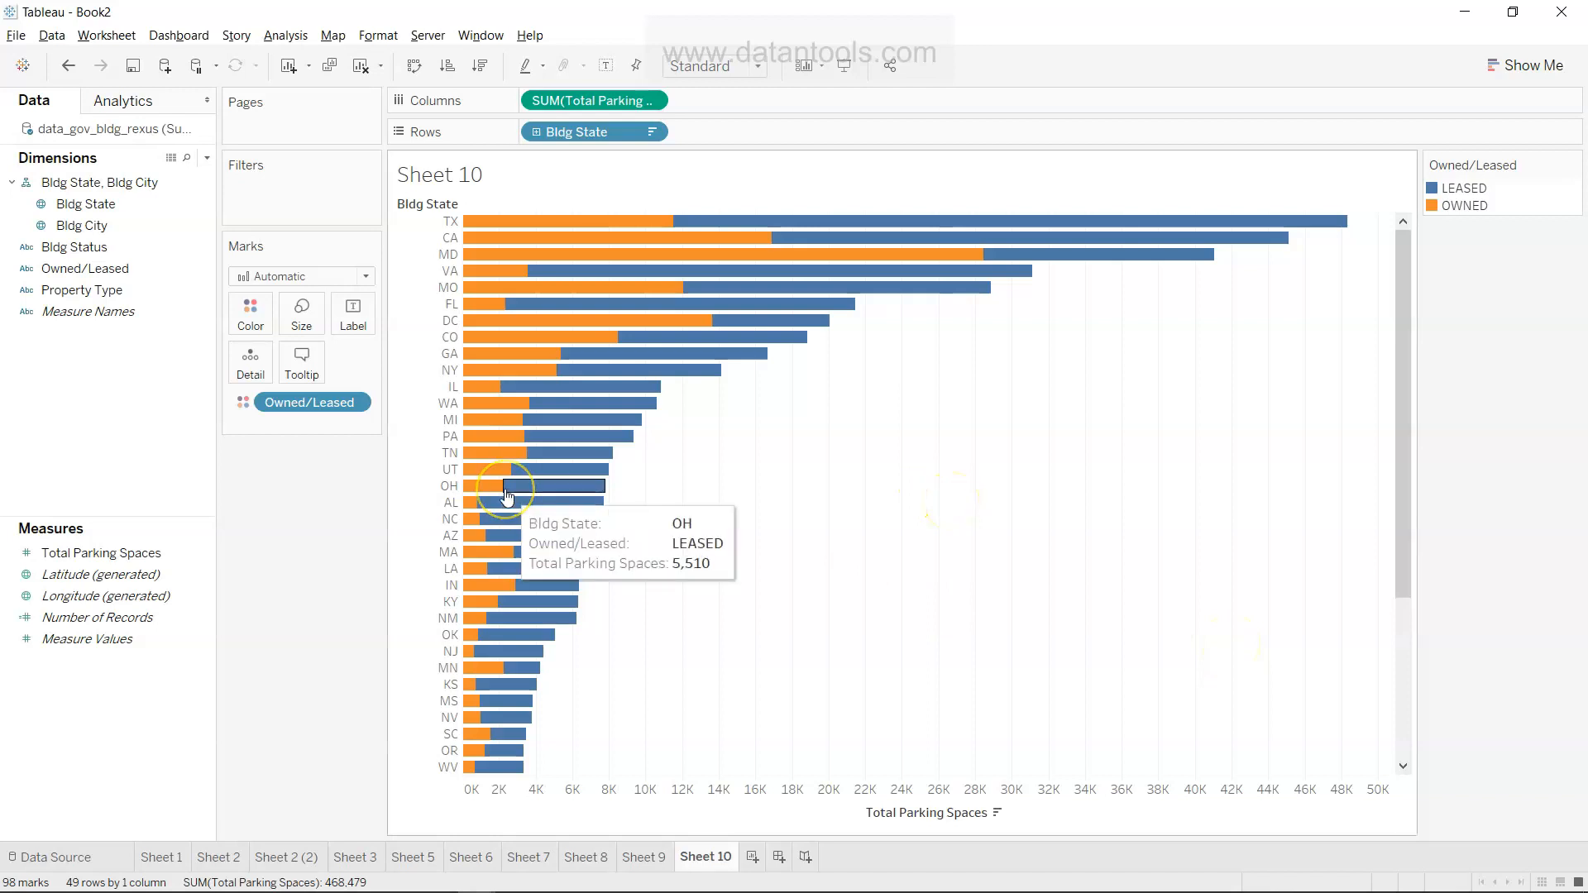
click(1459, 188)
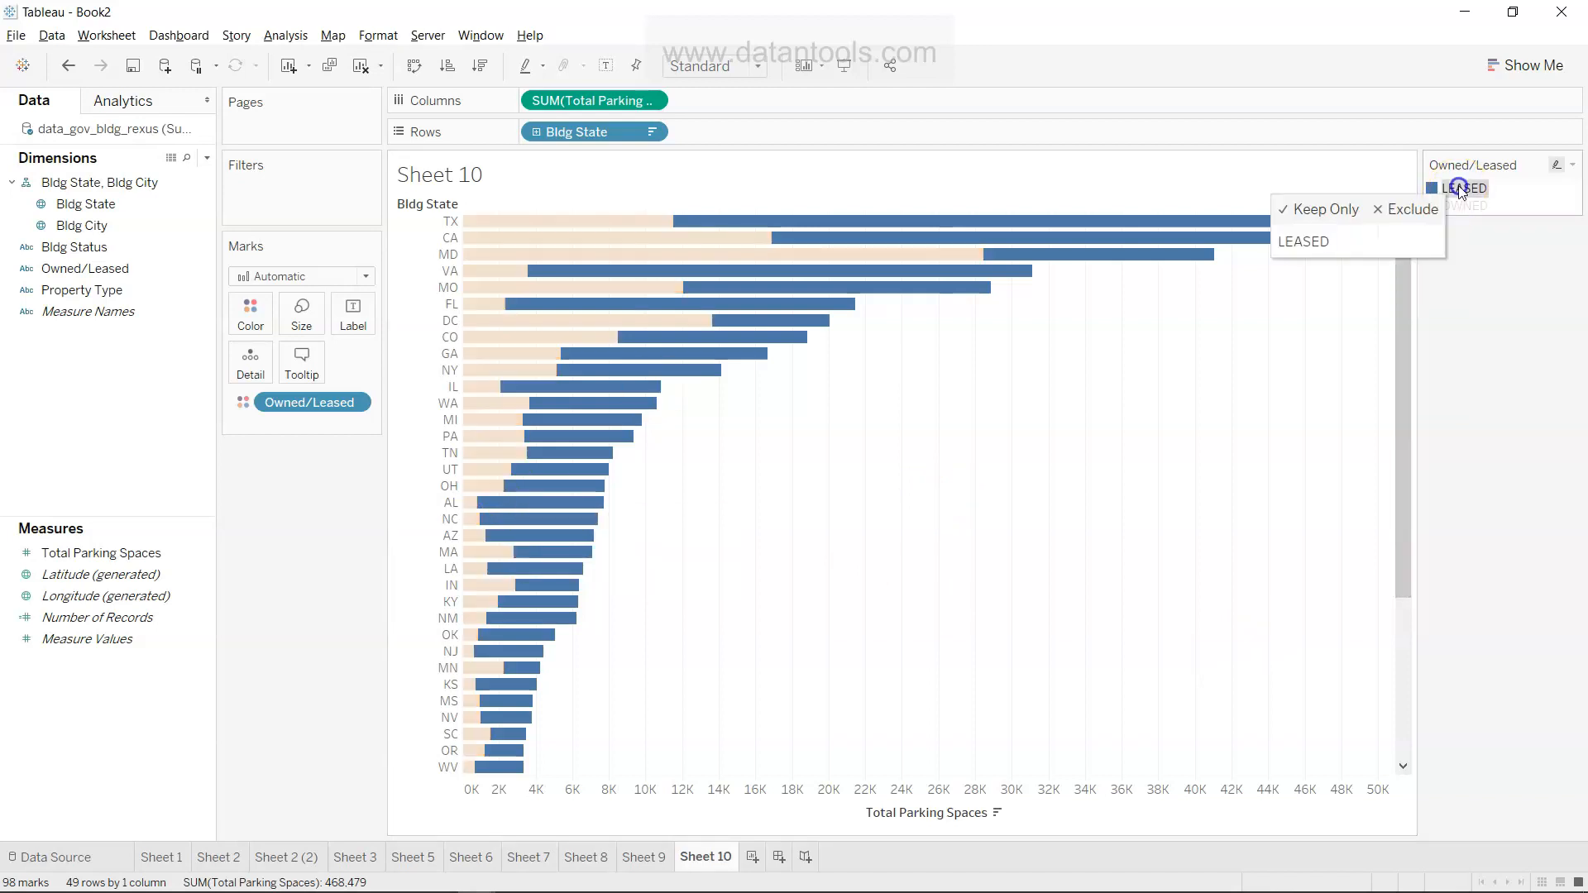
click(1477, 206)
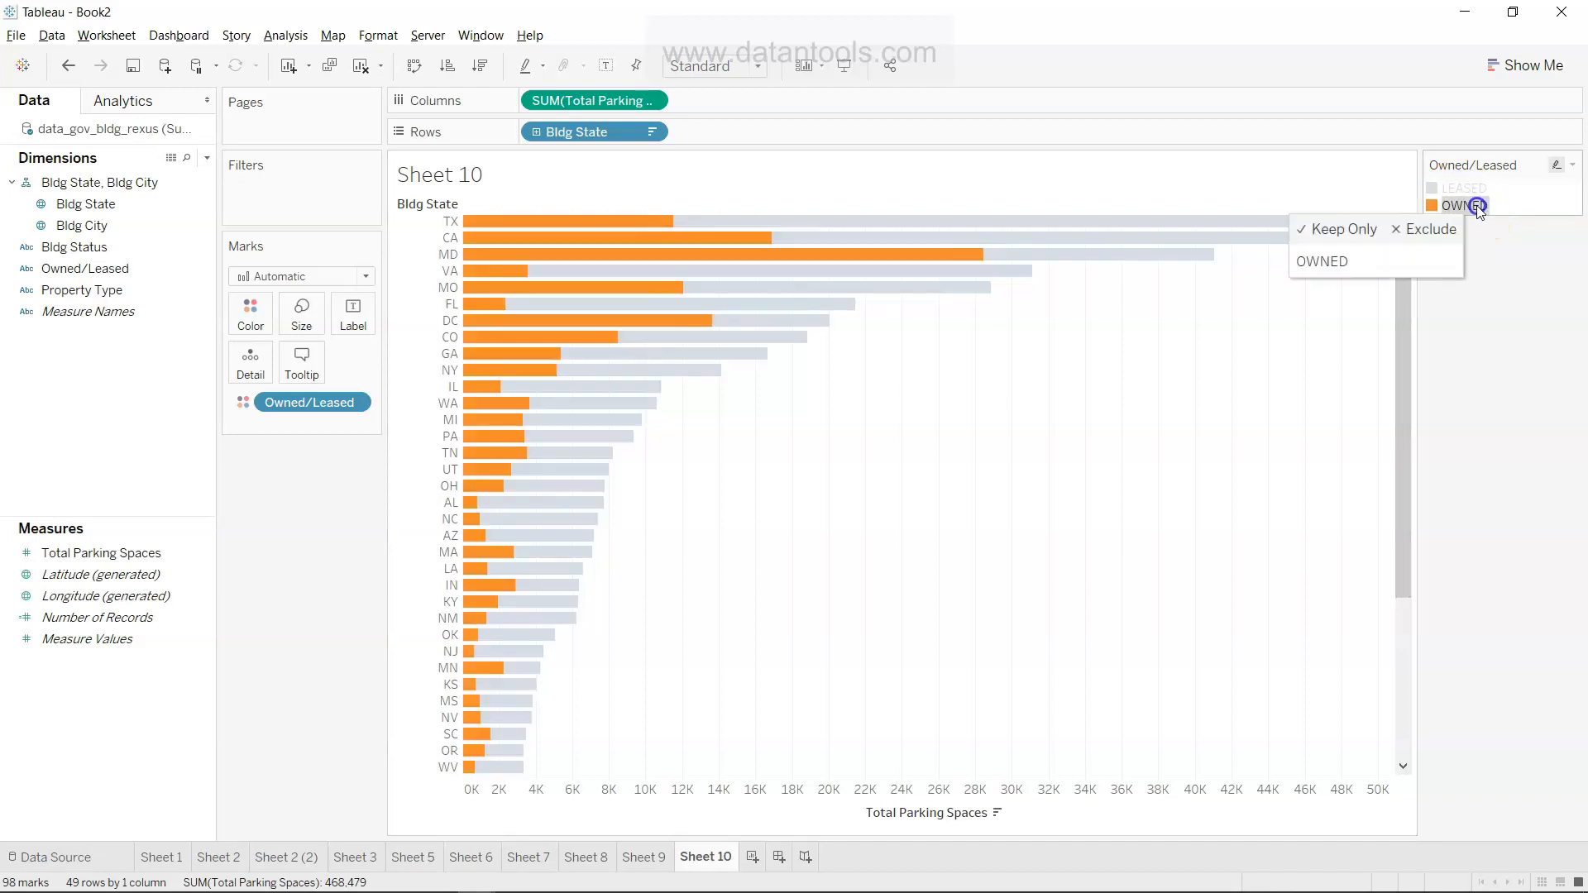
click(1478, 207)
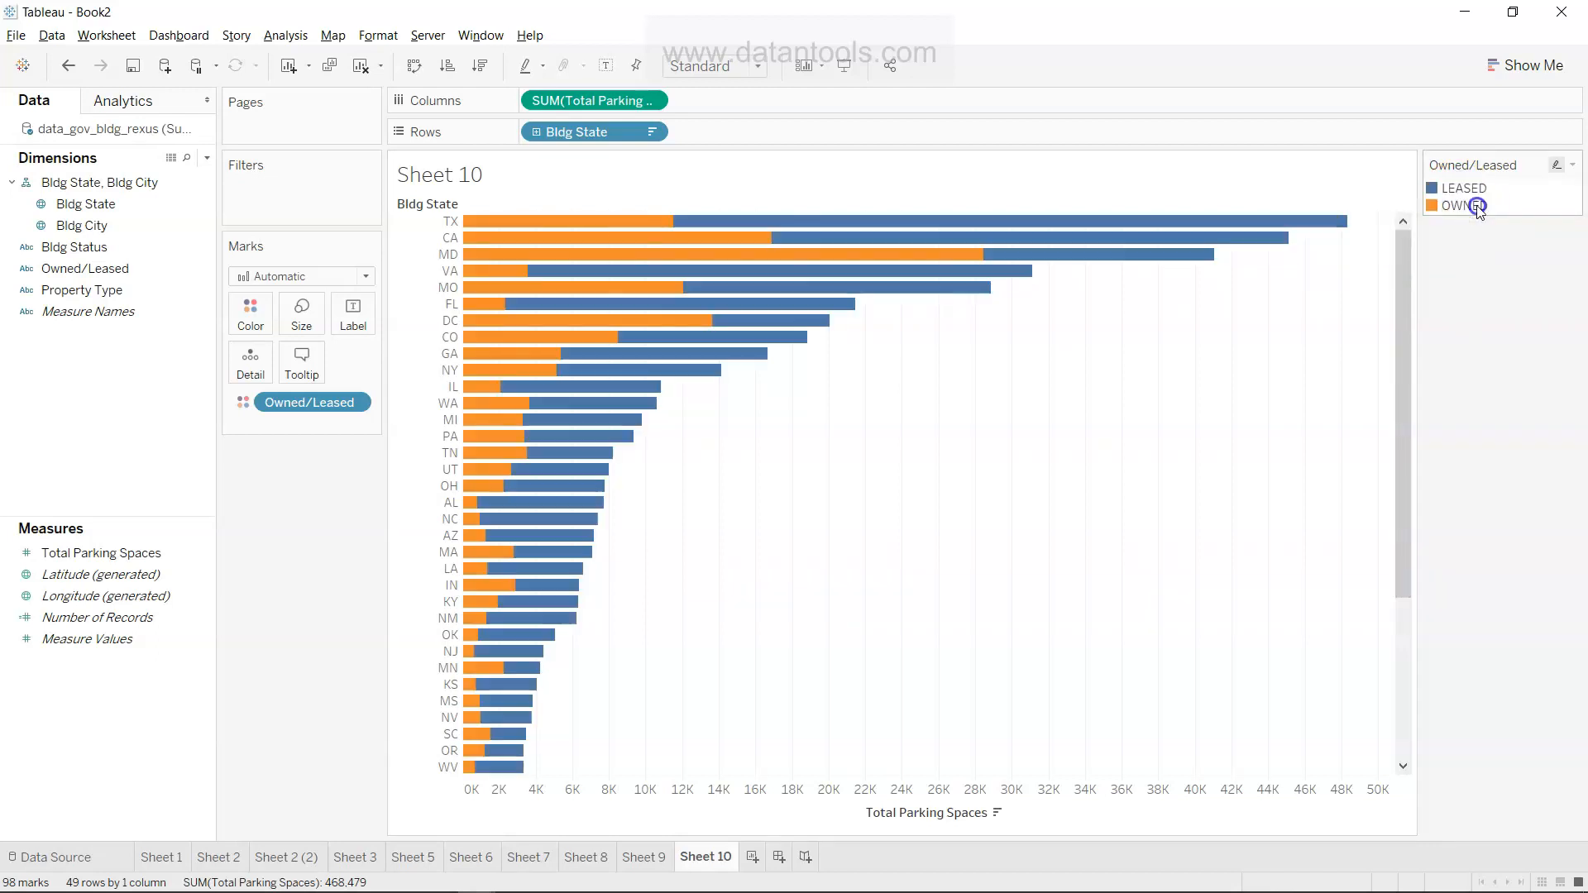
Step: Turn the Owned/Leased colouring into a filter on the state chart, keeping first only LEASED and finally only OWNED
drag(326, 411, 312, 197)
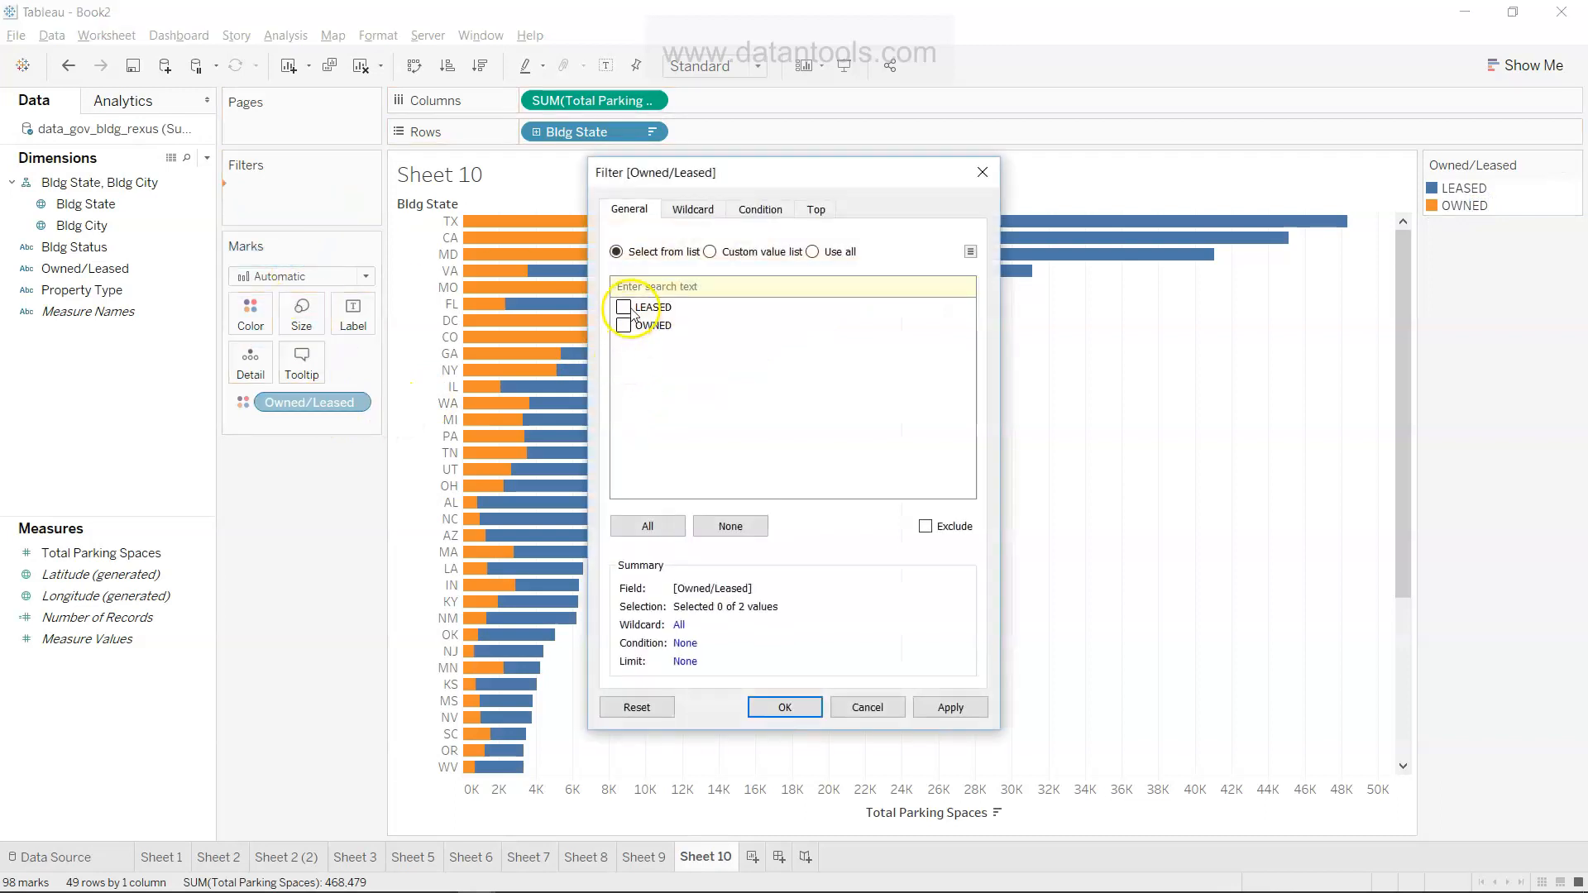
click(784, 707)
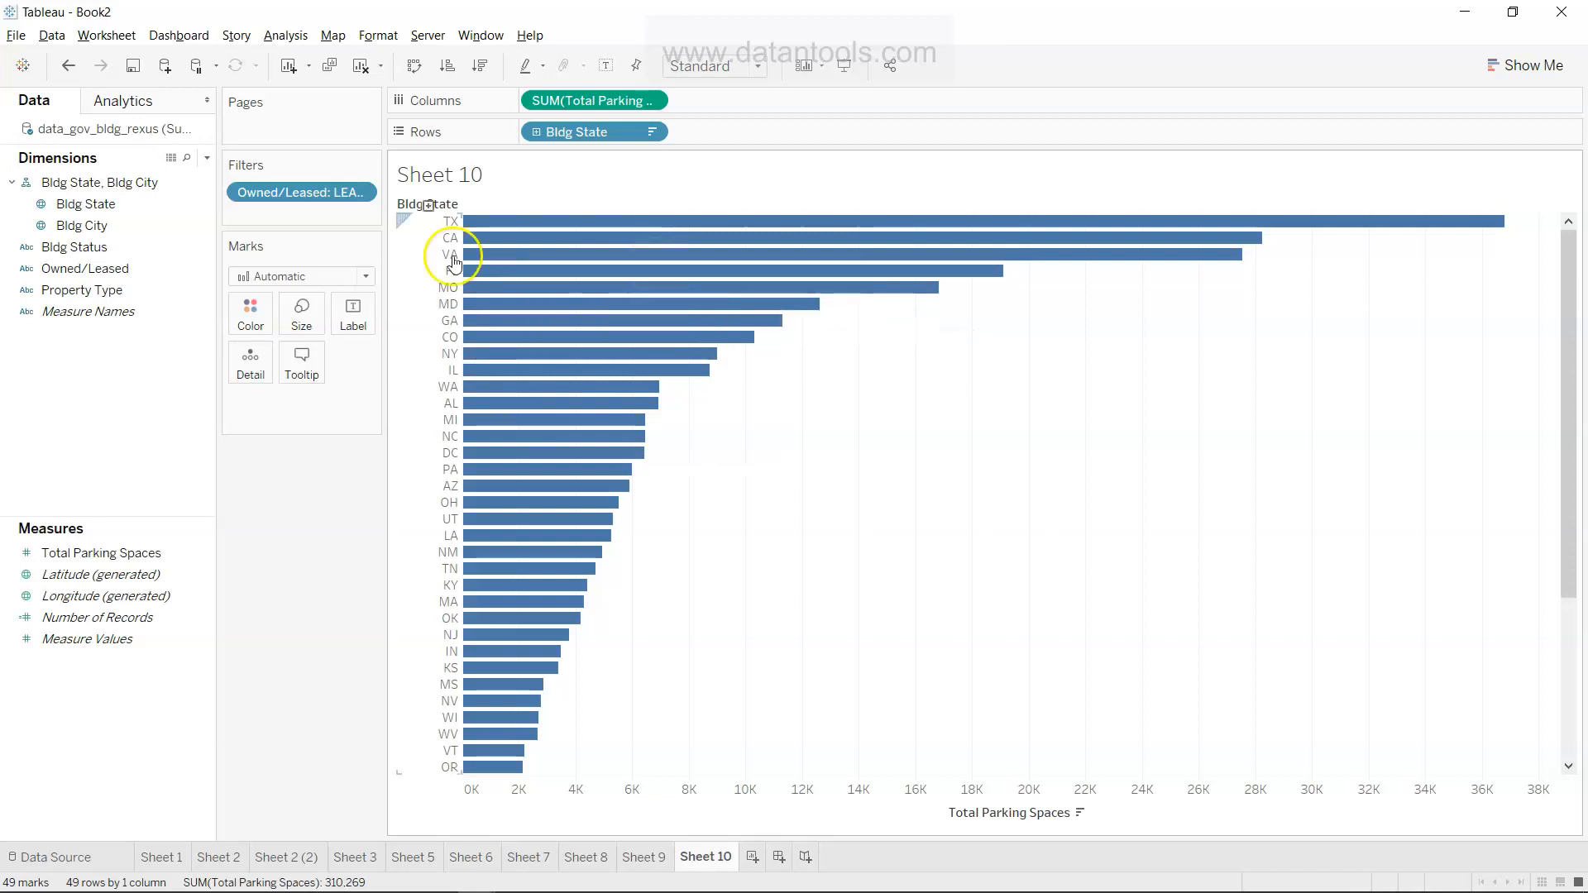
click(364, 192)
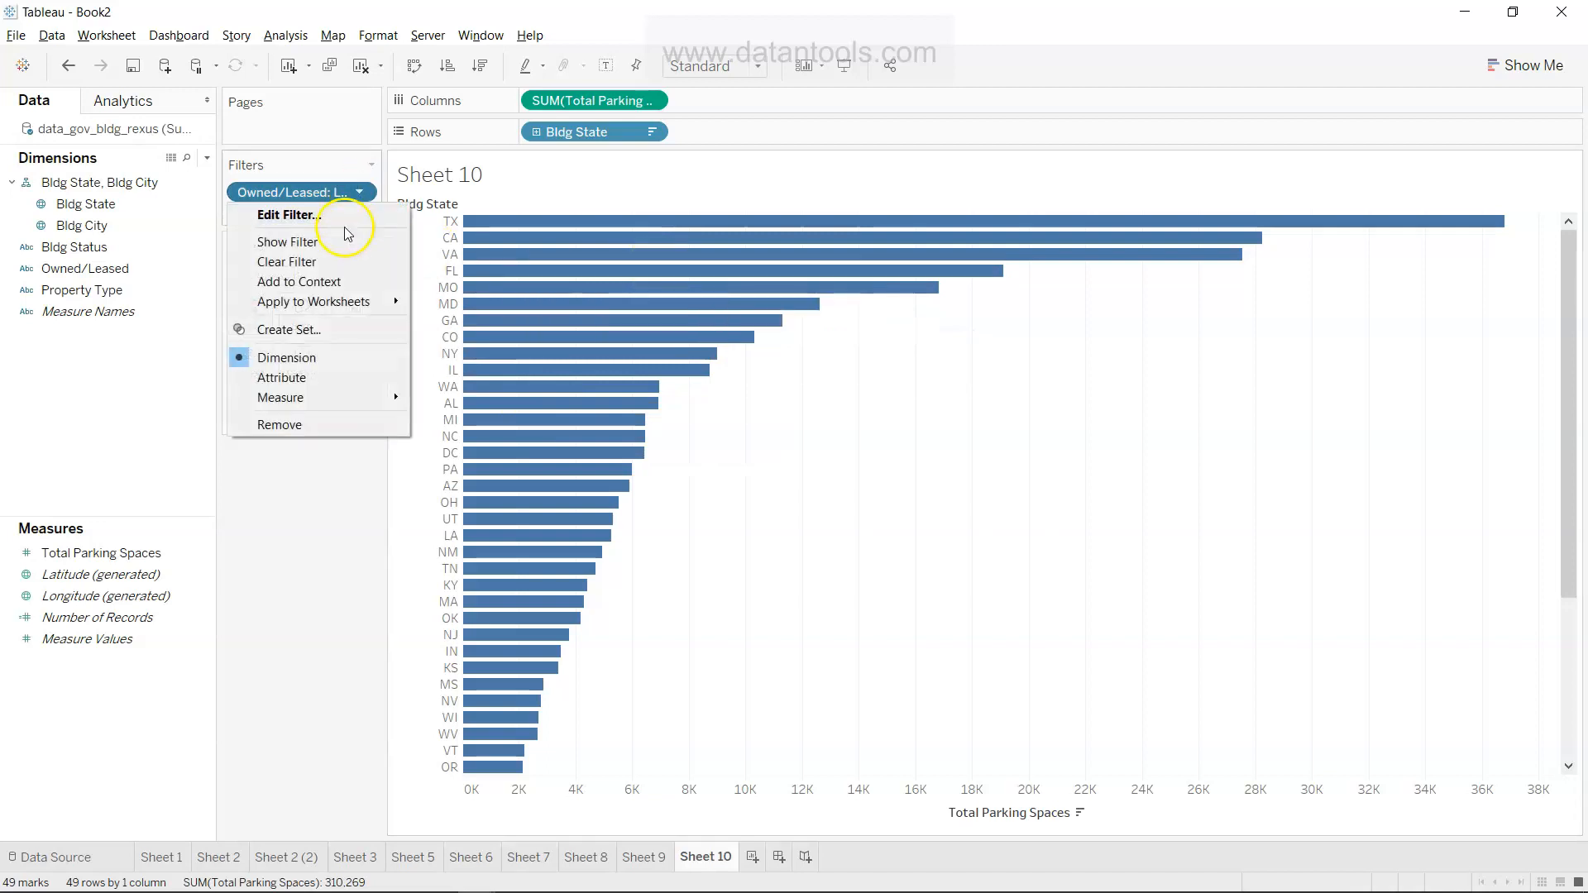
click(348, 215)
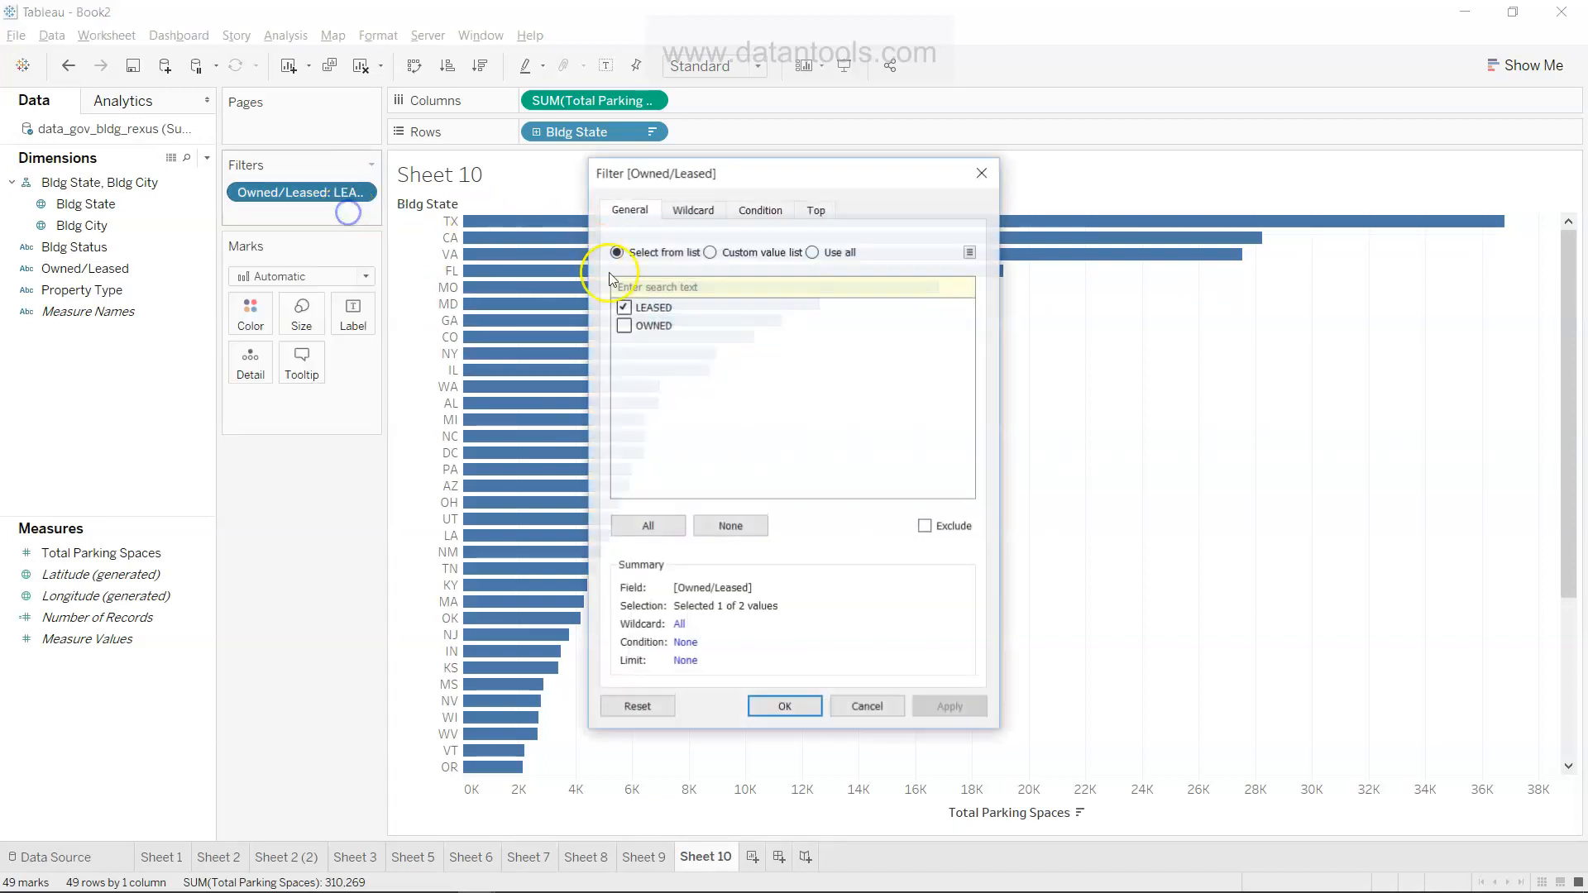
click(624, 307)
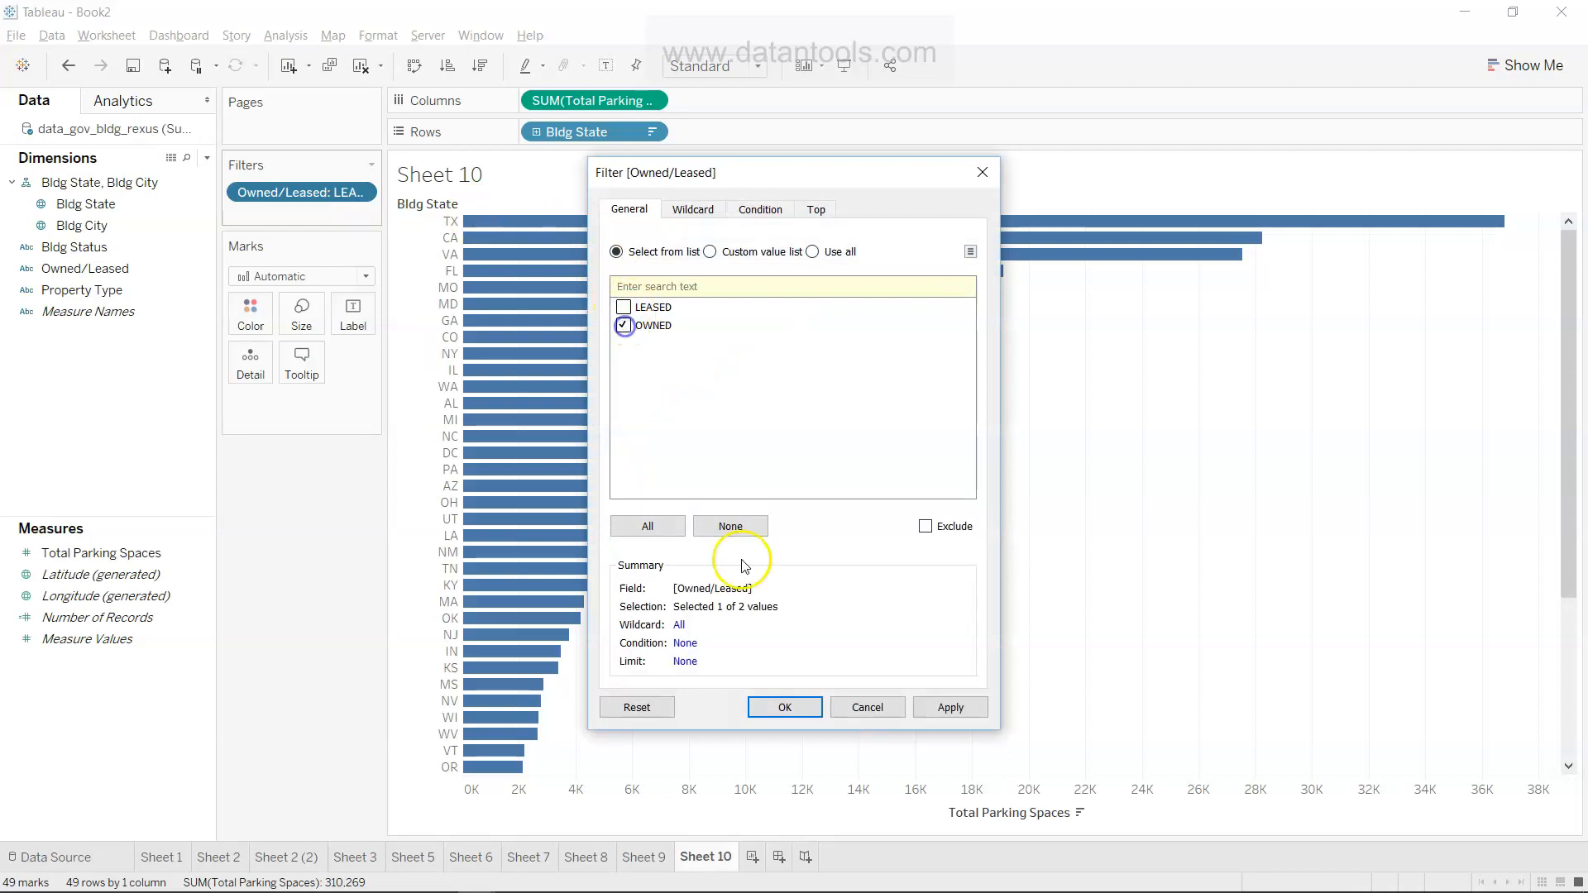
click(806, 708)
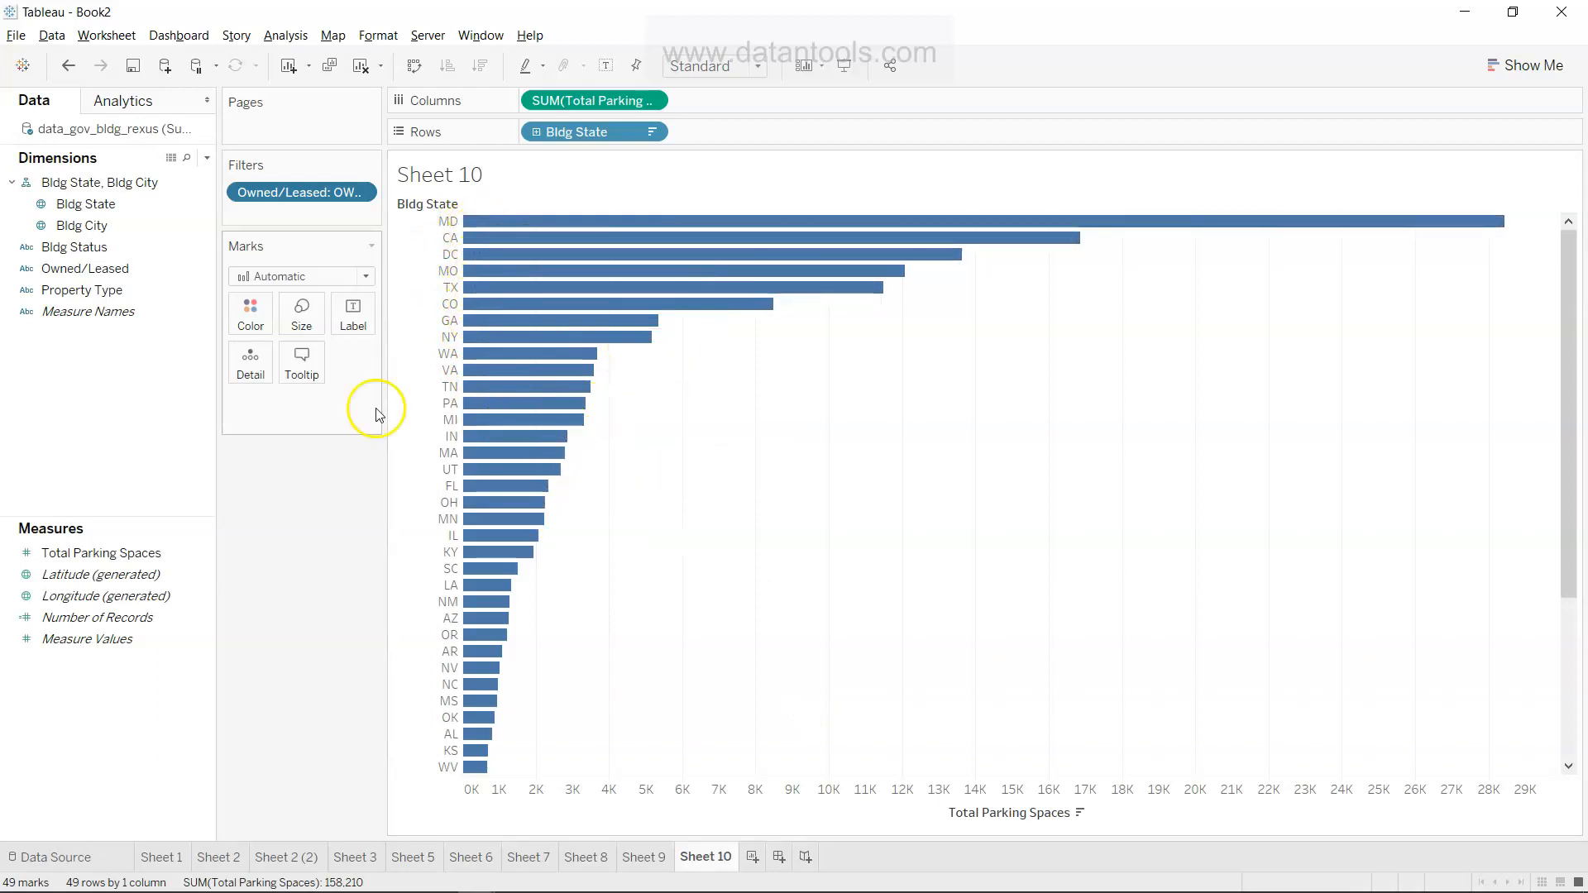
Step: Include LEASED again in the Owned/Leased filter and return the field from filtering to colouring the state bars
click(359, 192)
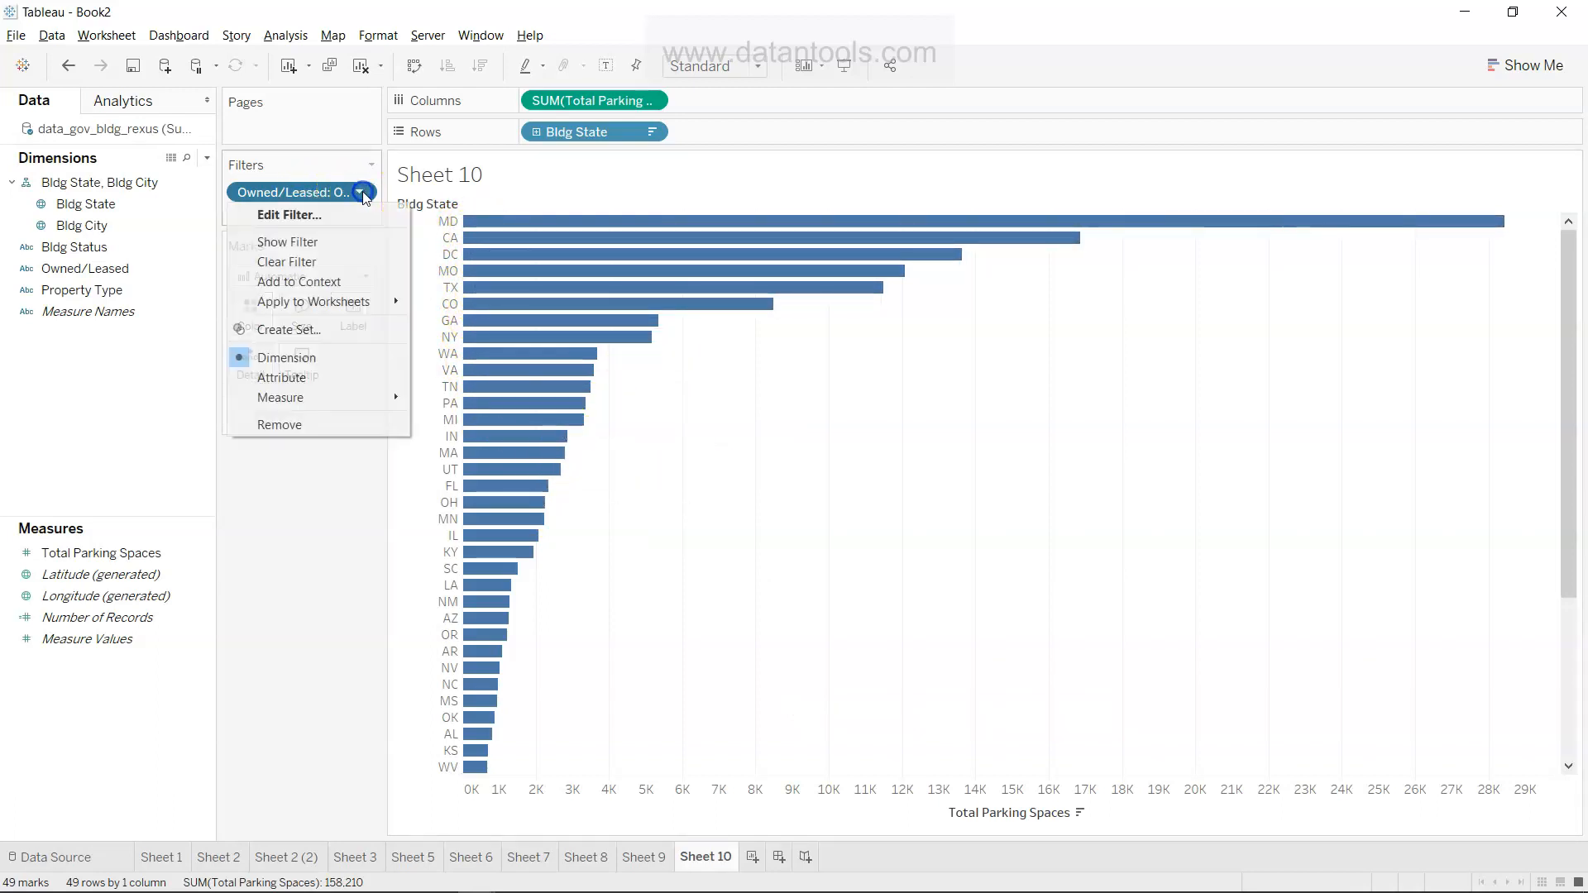
click(321, 216)
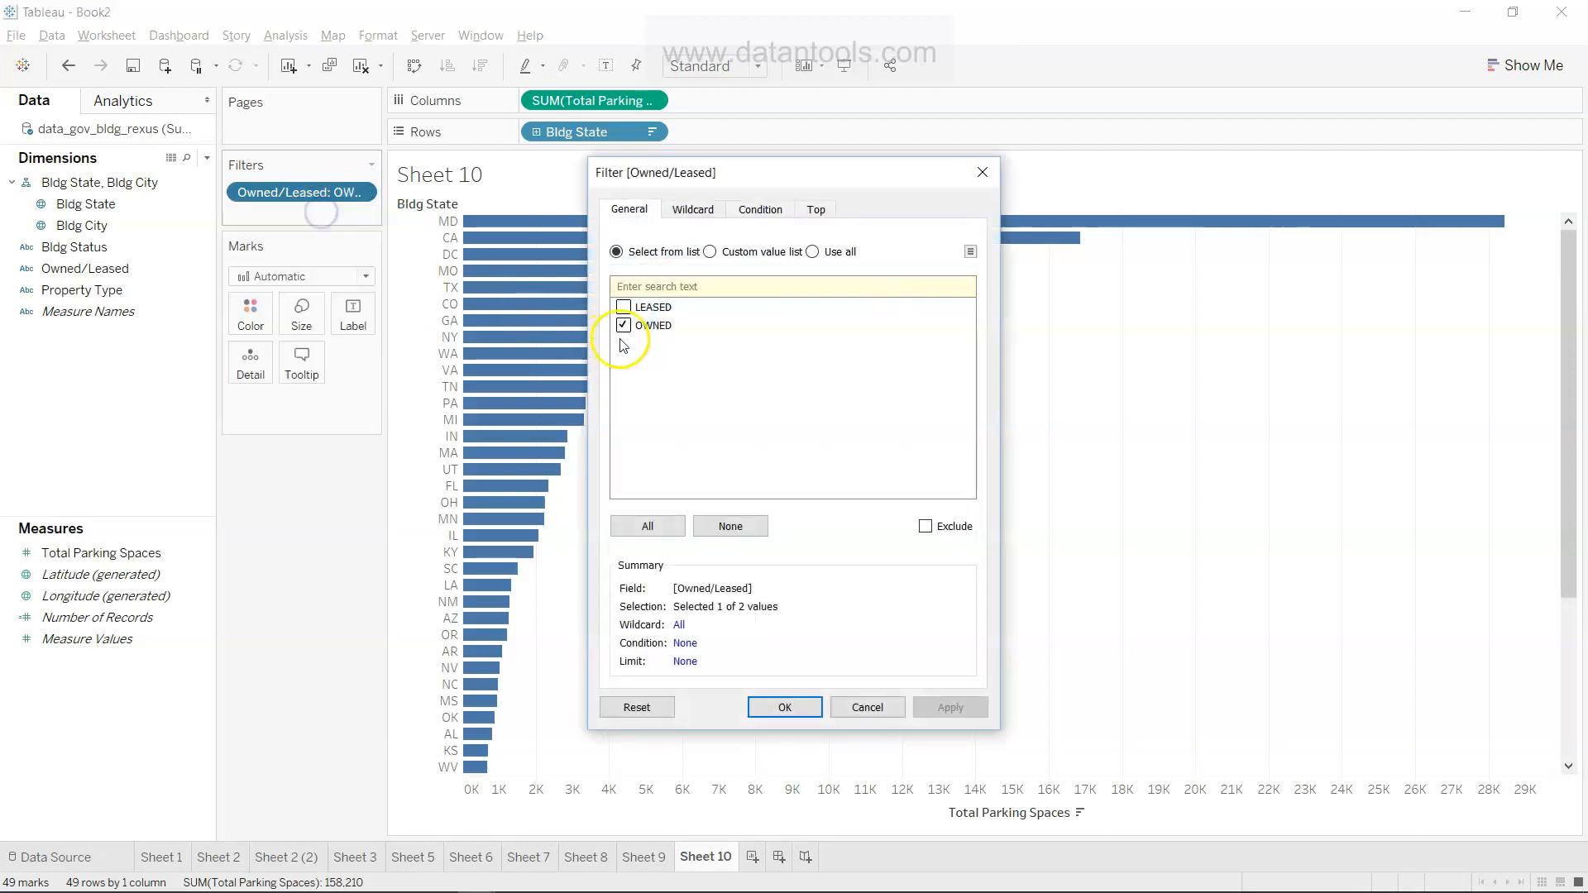
click(623, 307)
click(785, 706)
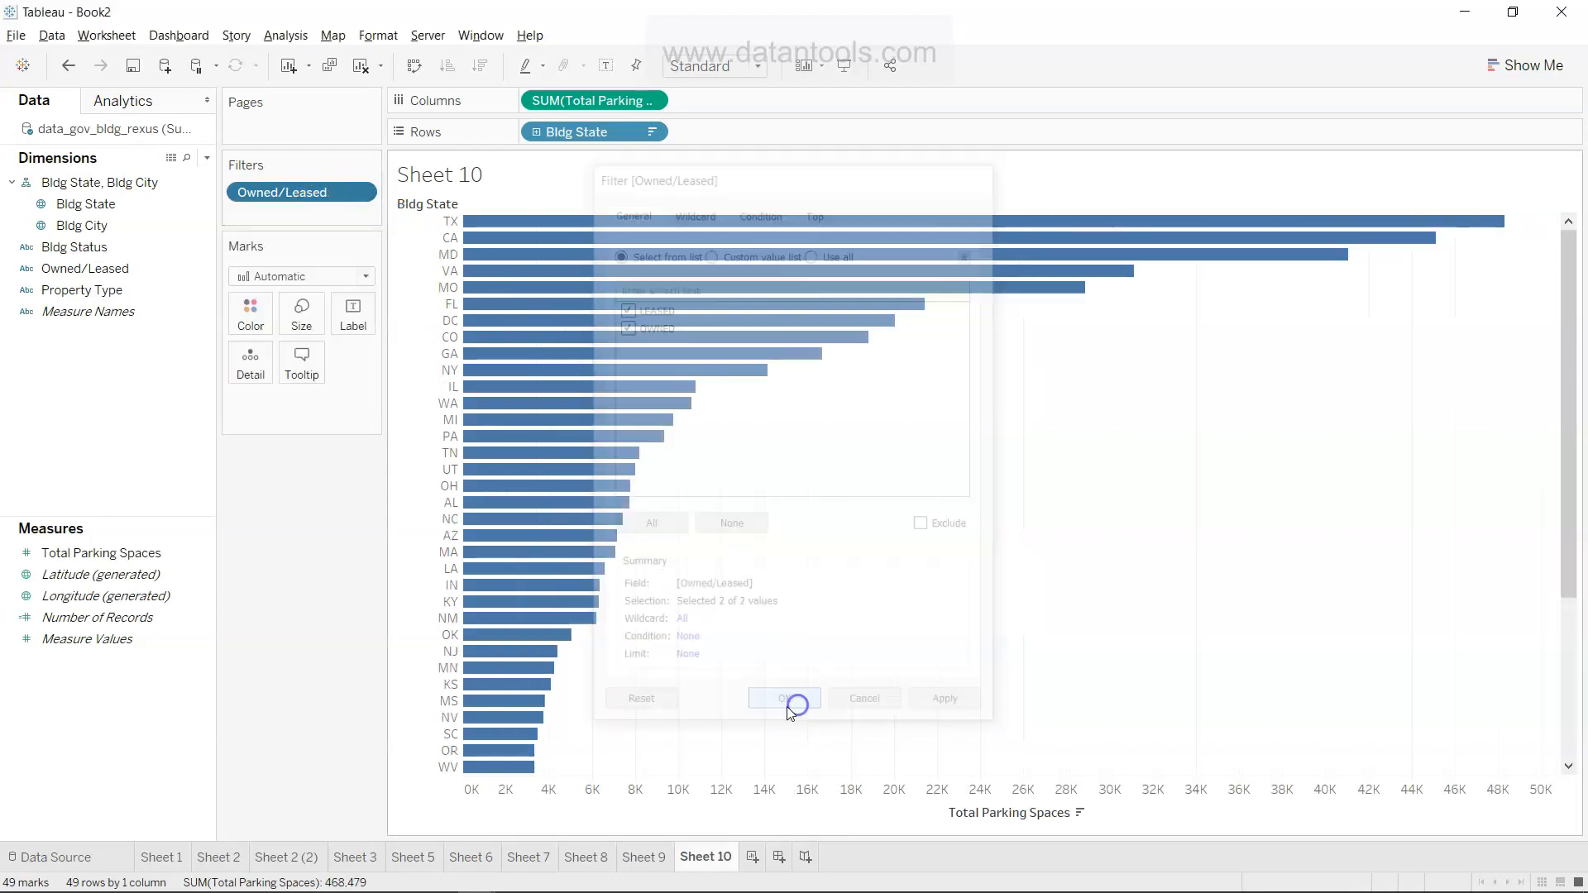
drag(228, 192, 258, 325)
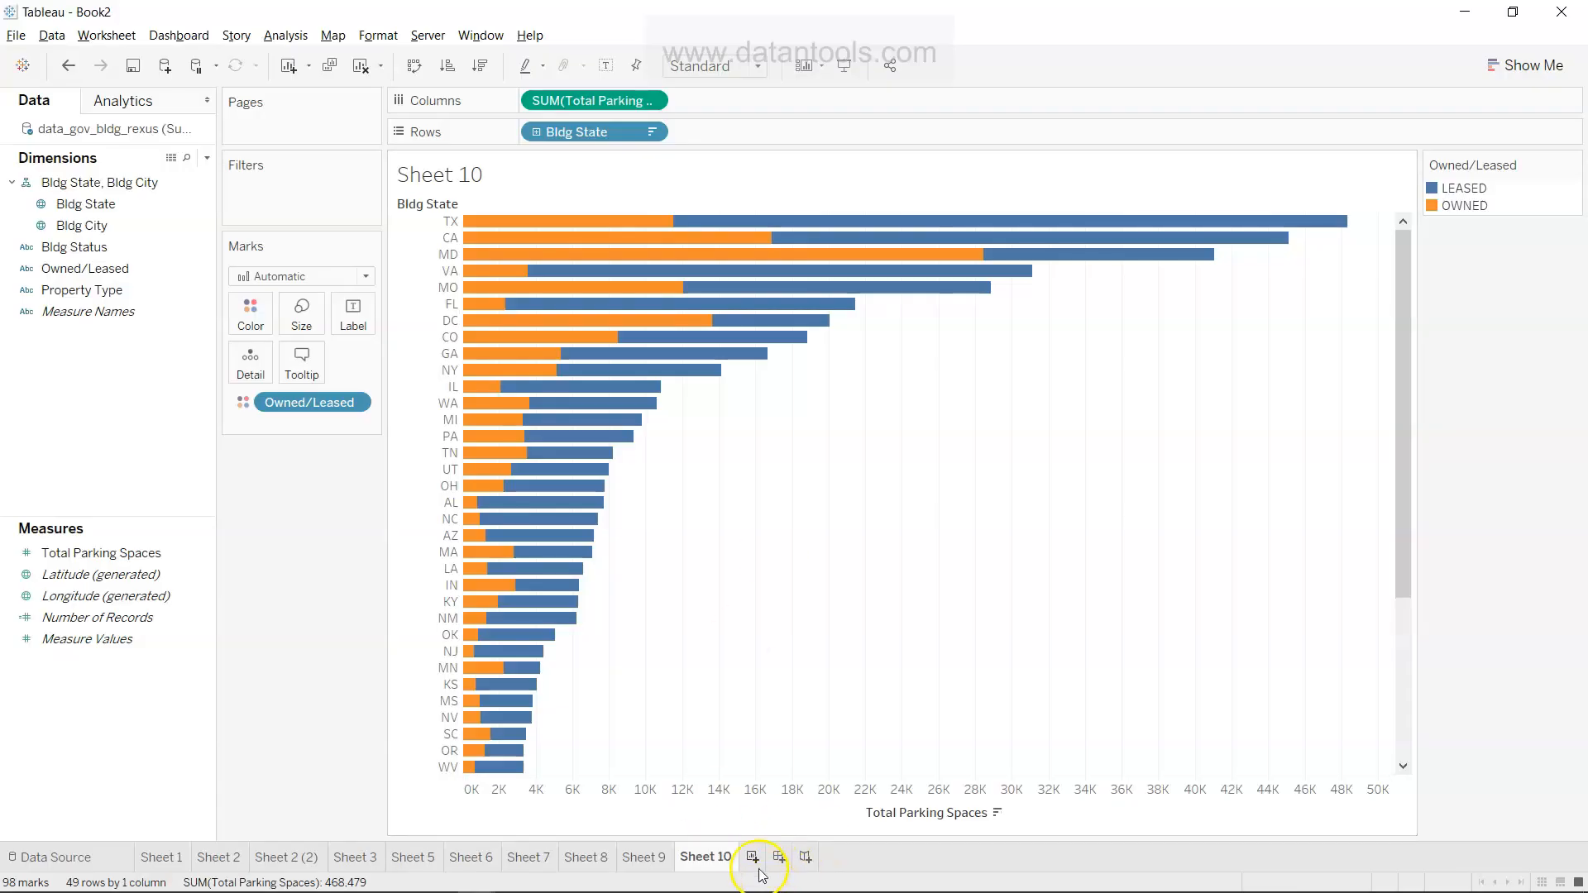
Step: On a new sheet, chart Total Parking Spaces by Property Type as horizontal bars
click(755, 860)
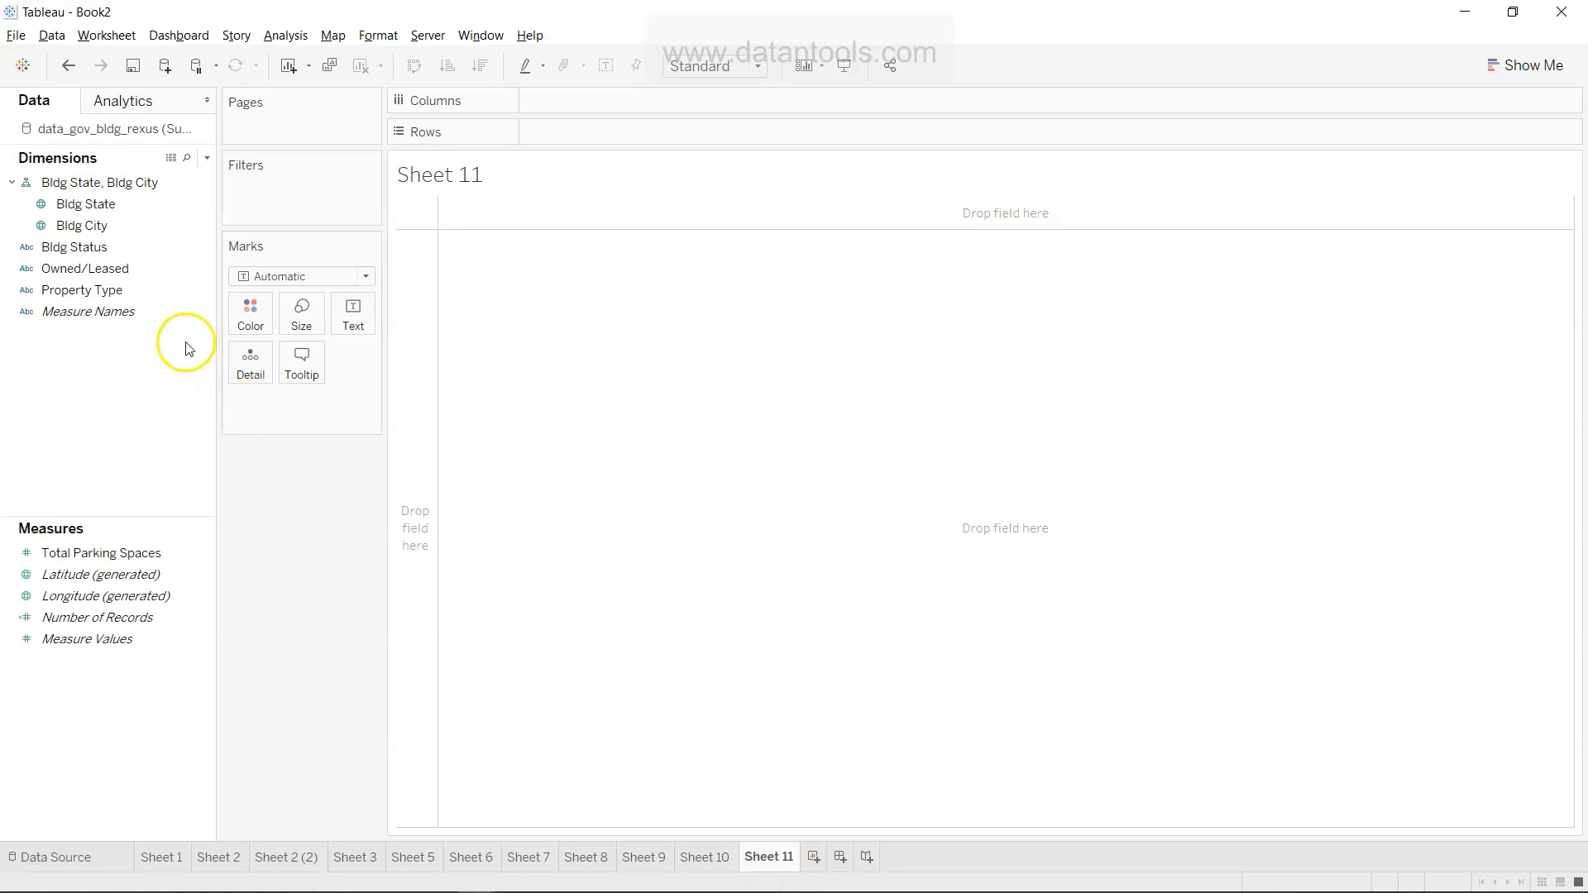
click(144, 296)
drag(144, 296, 629, 134)
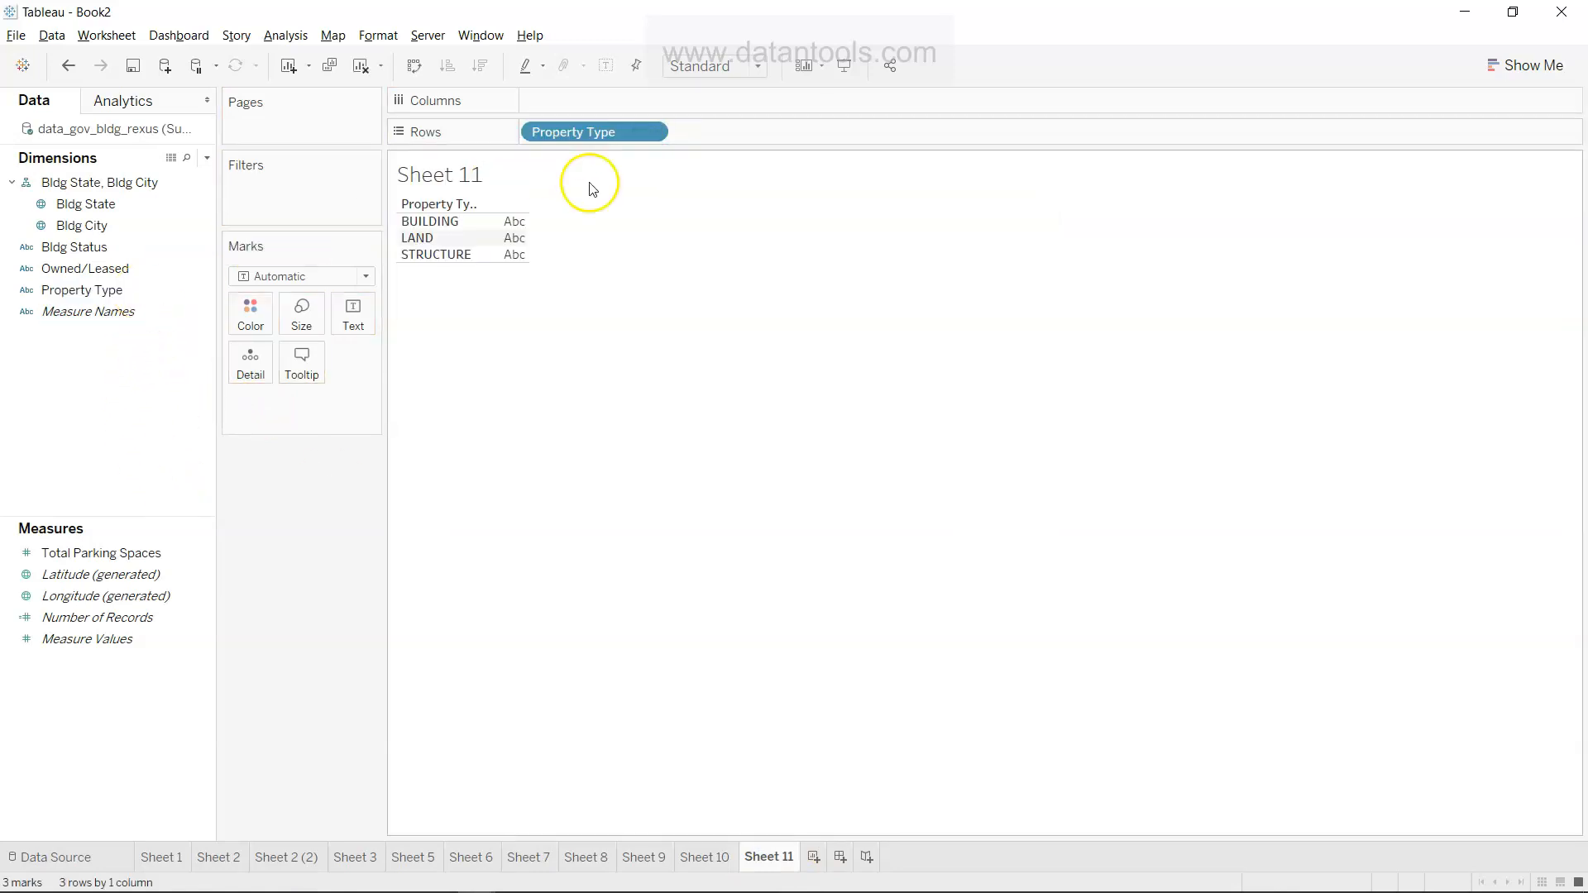
click(174, 554)
drag(169, 554, 751, 107)
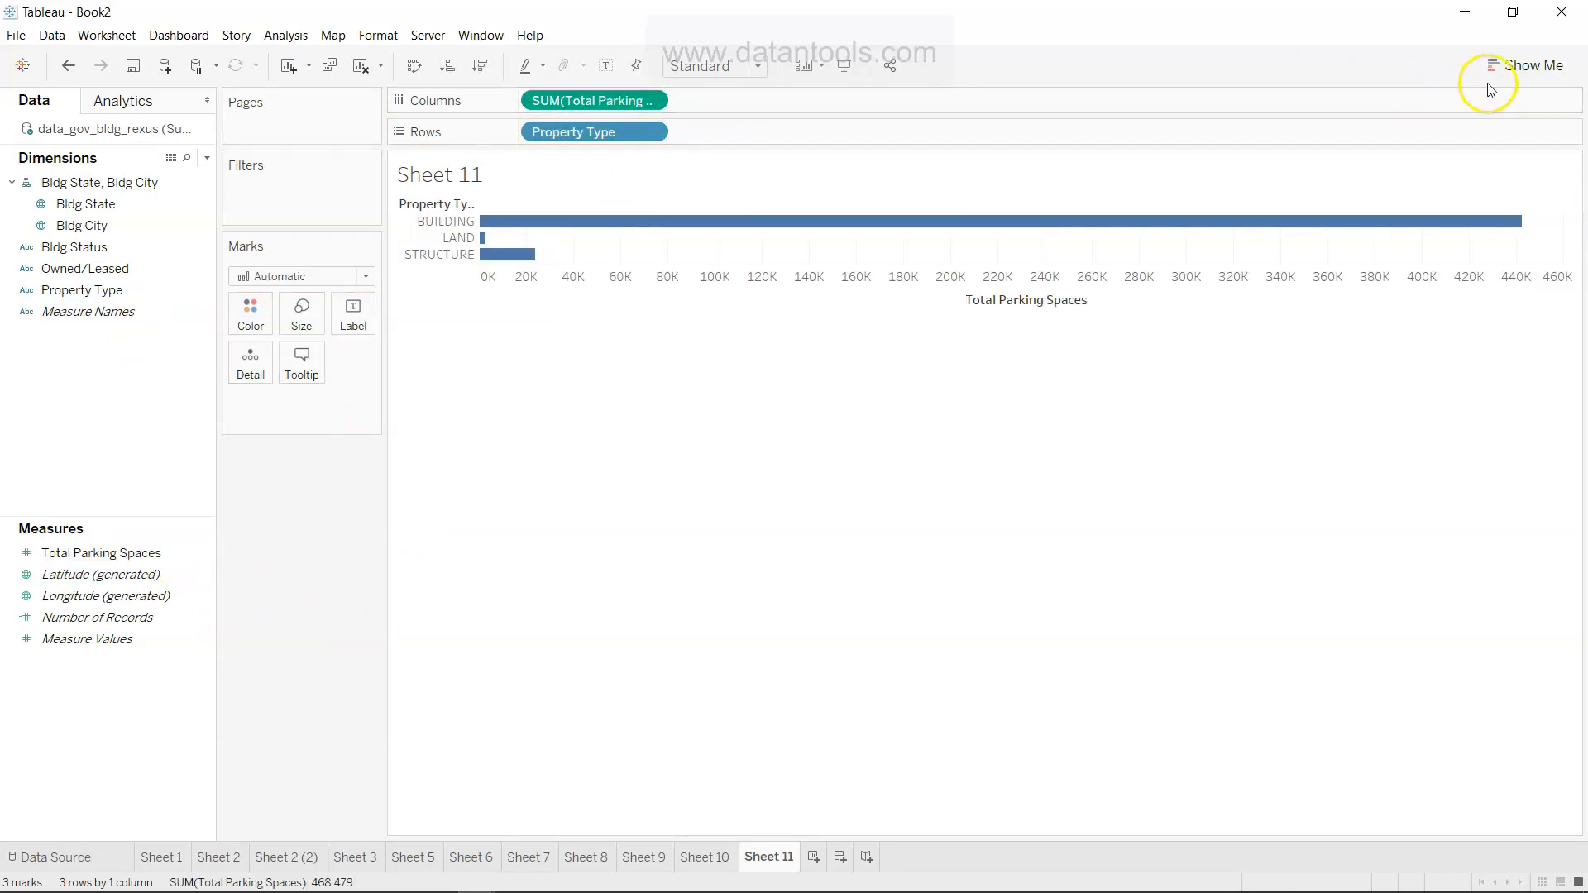
Step: Convert the property type chart to a text table and break it down further by Bldg Status
click(1518, 68)
click(1417, 124)
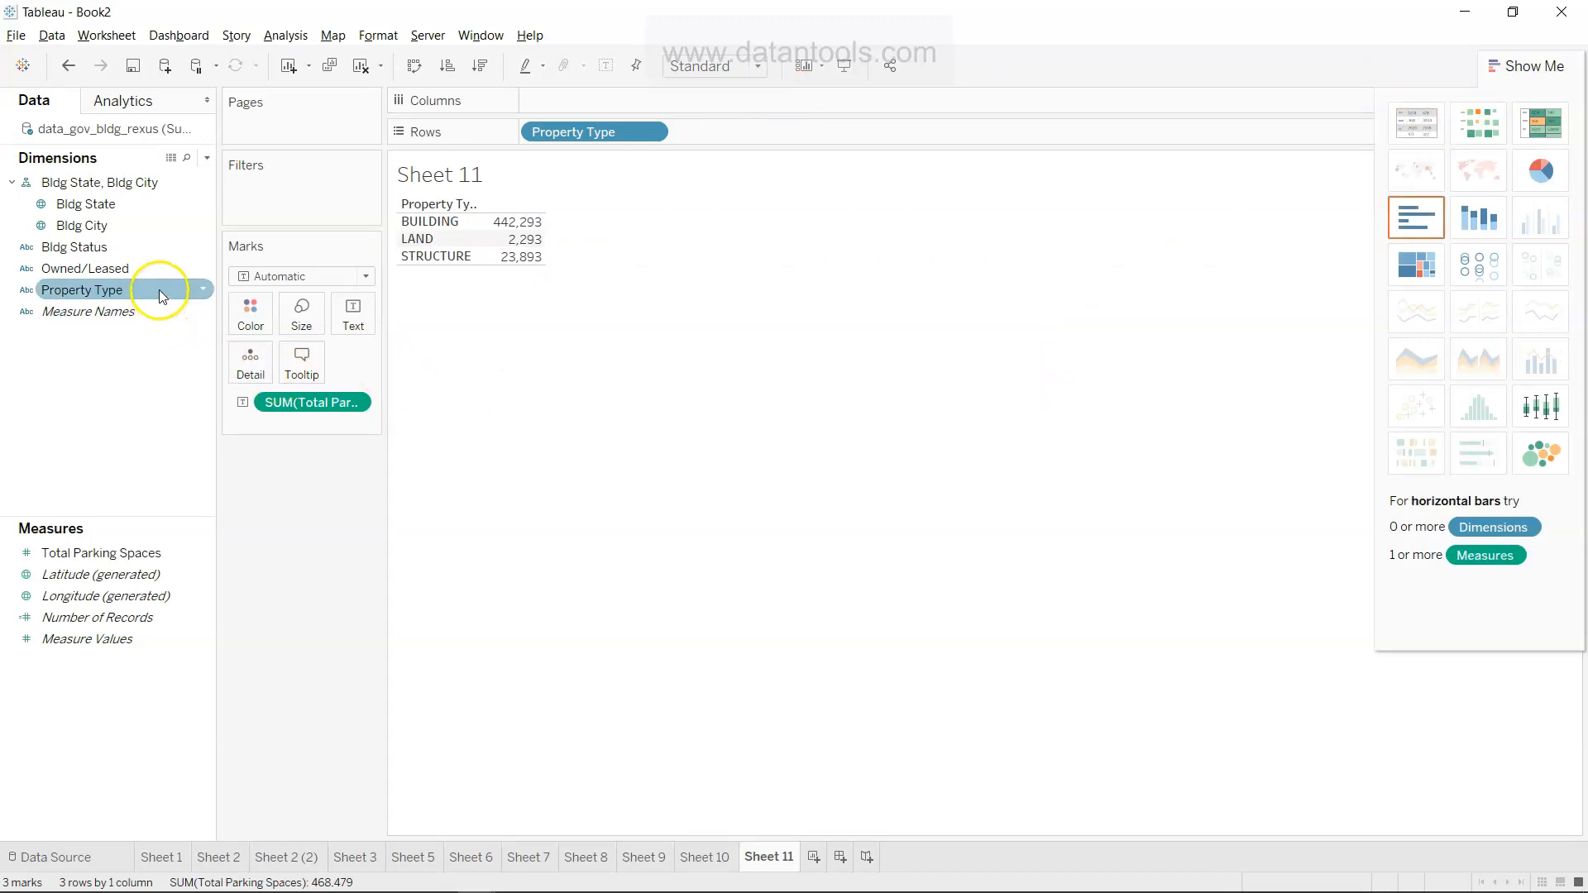
drag(172, 259, 866, 142)
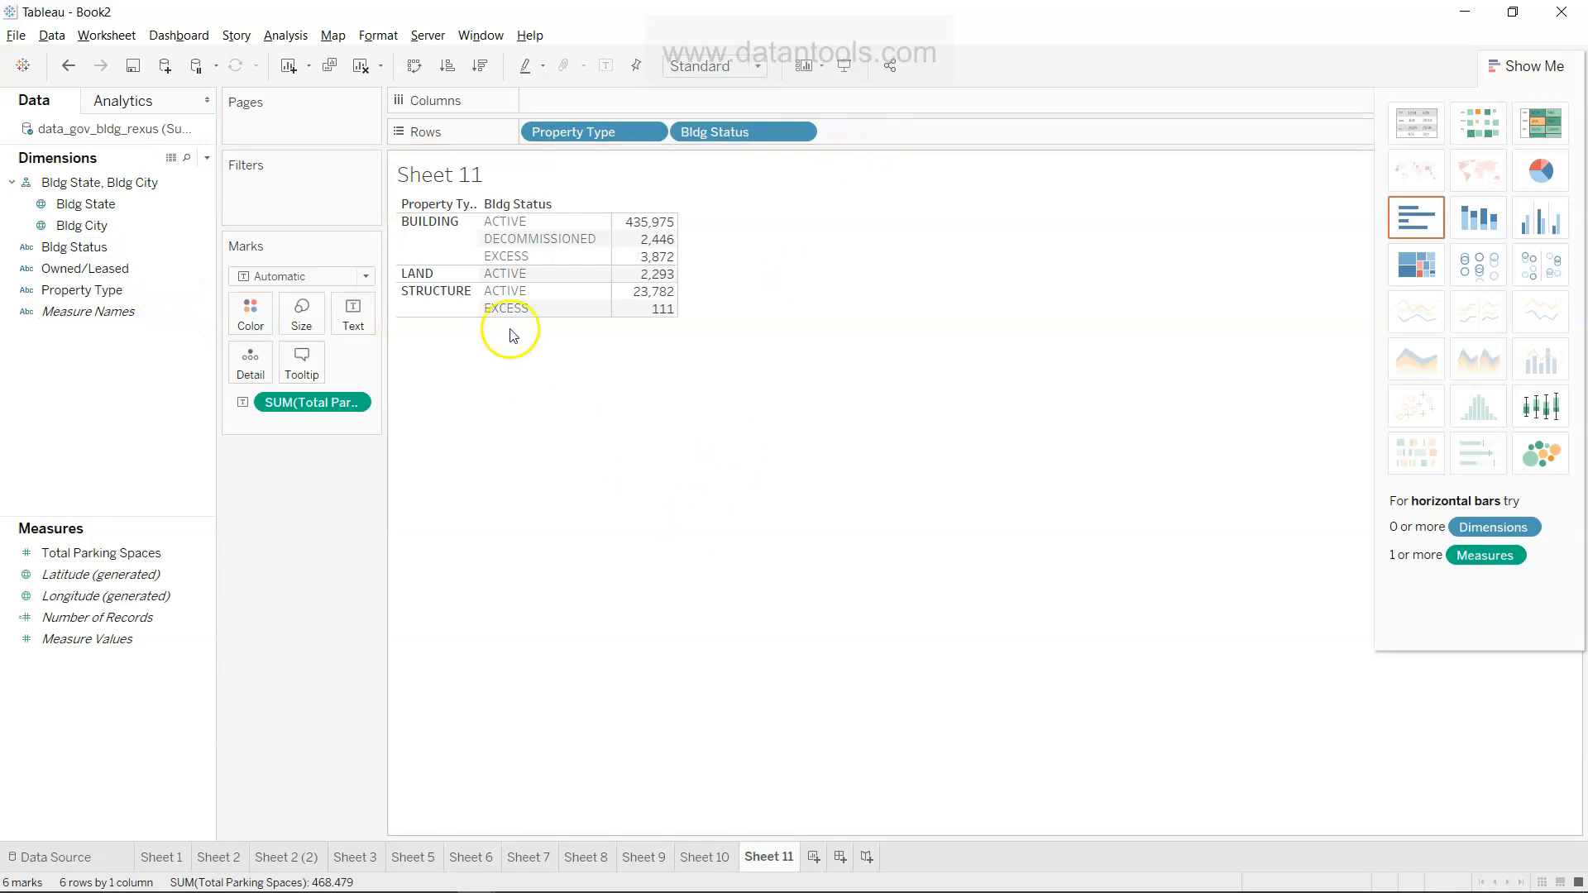
mouse_move(606, 243)
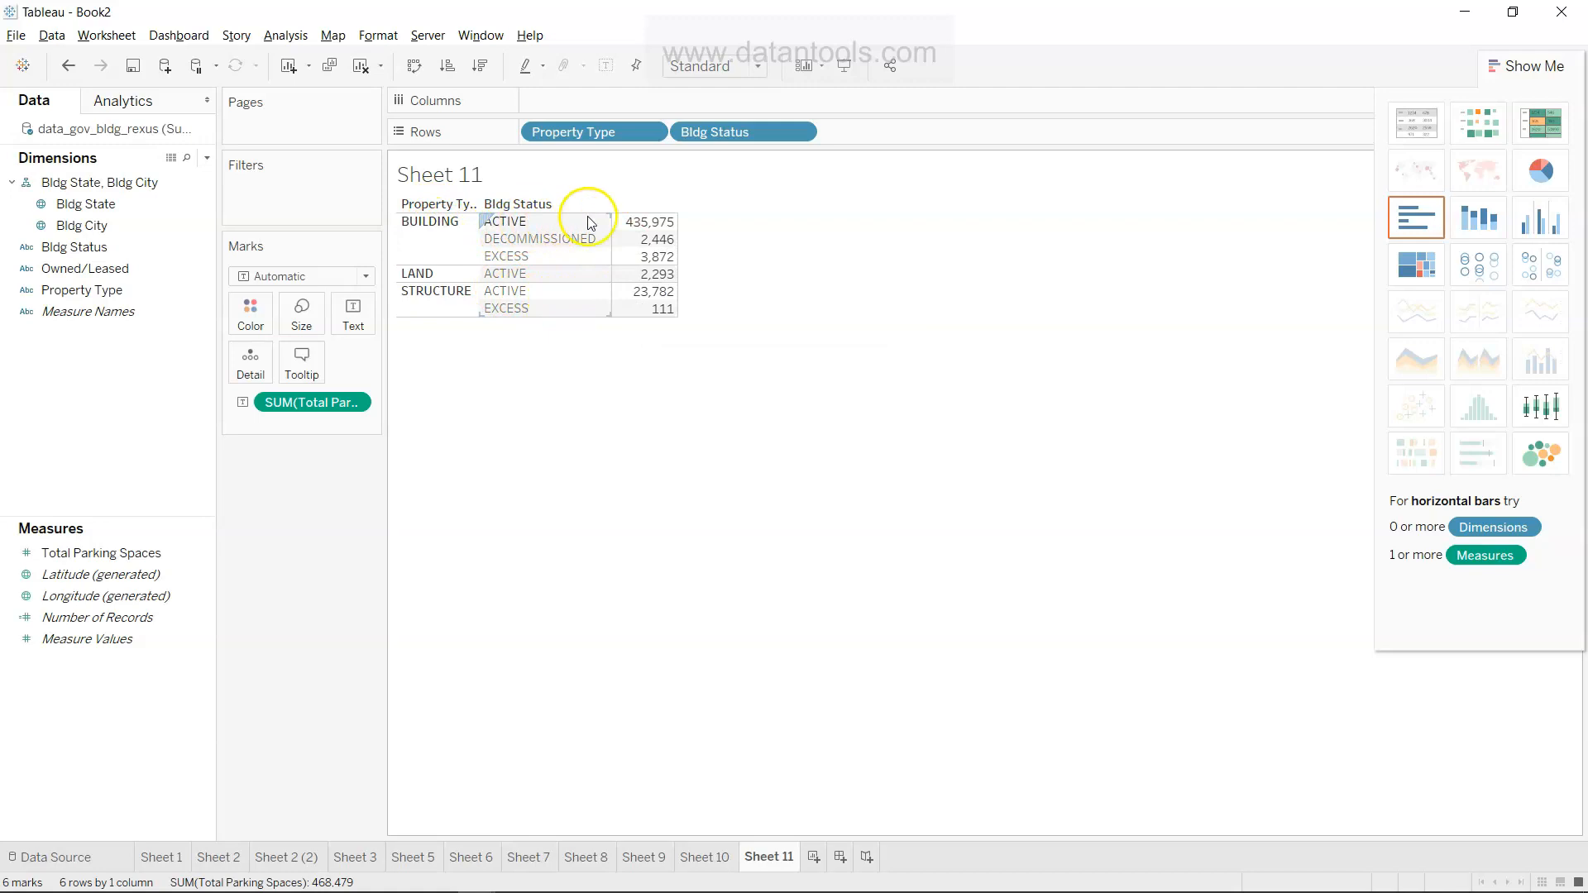
mouse_move(653, 230)
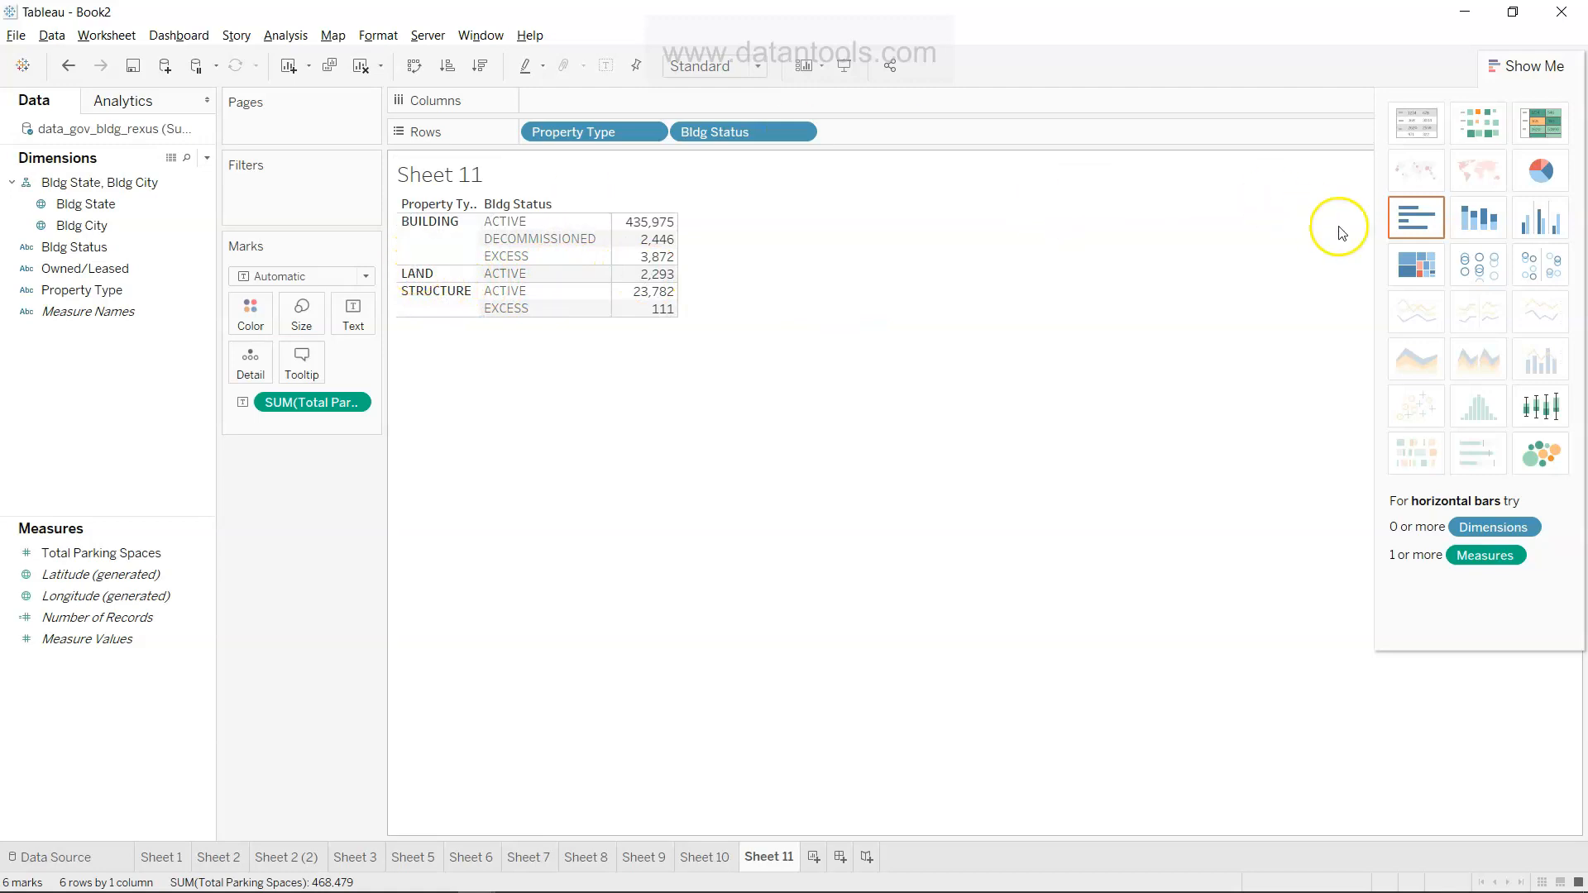
Step: Show the table as horizontal bars and place Property Type before Bldg Status in the rows
click(1412, 213)
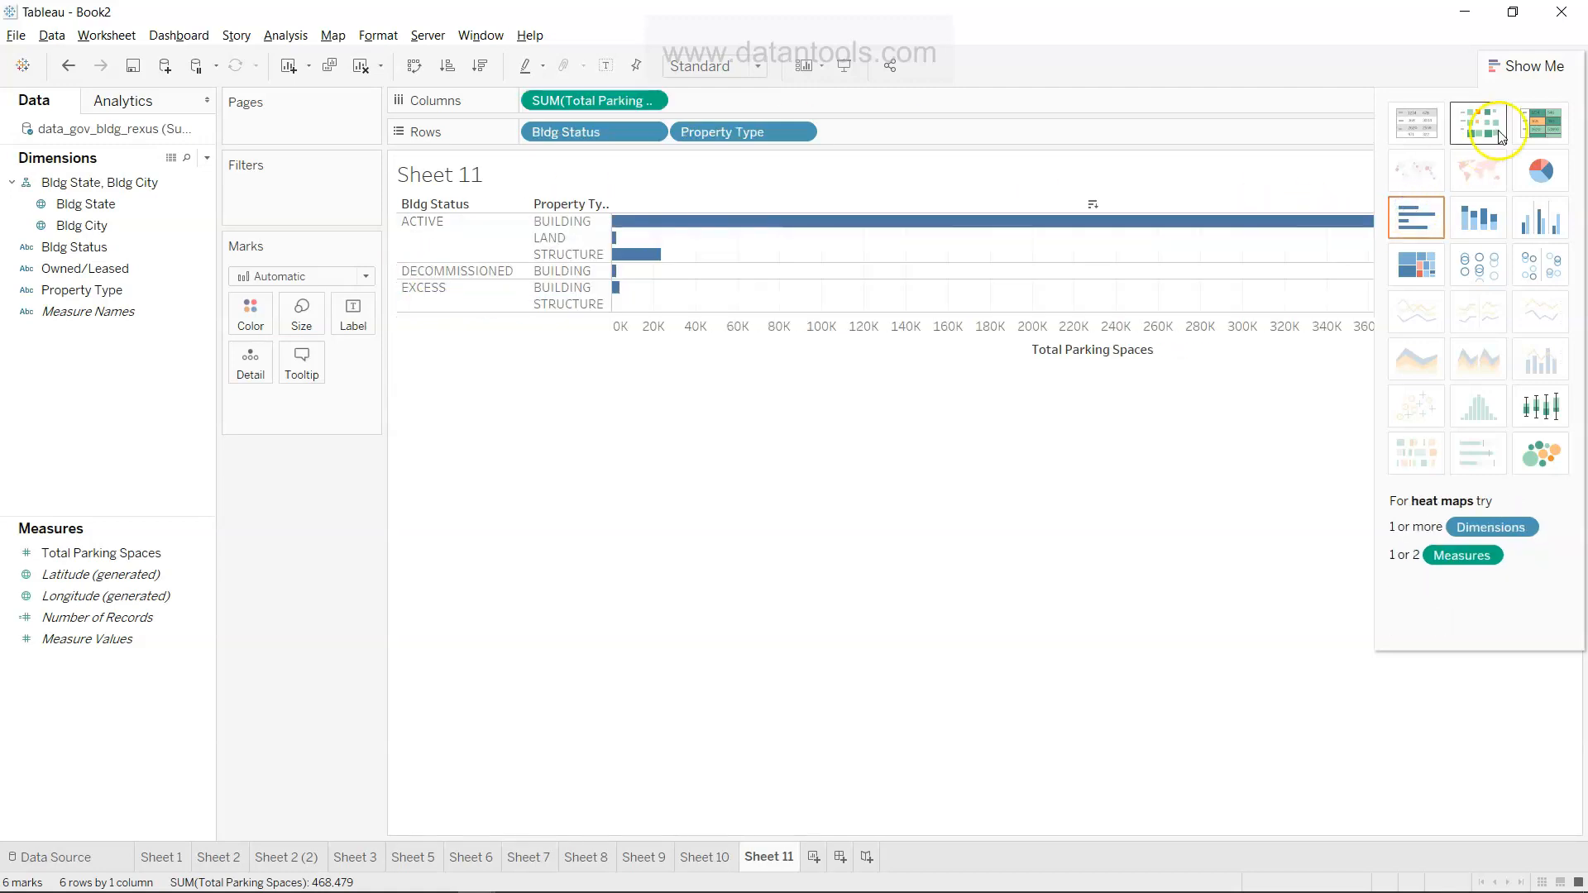
click(1515, 66)
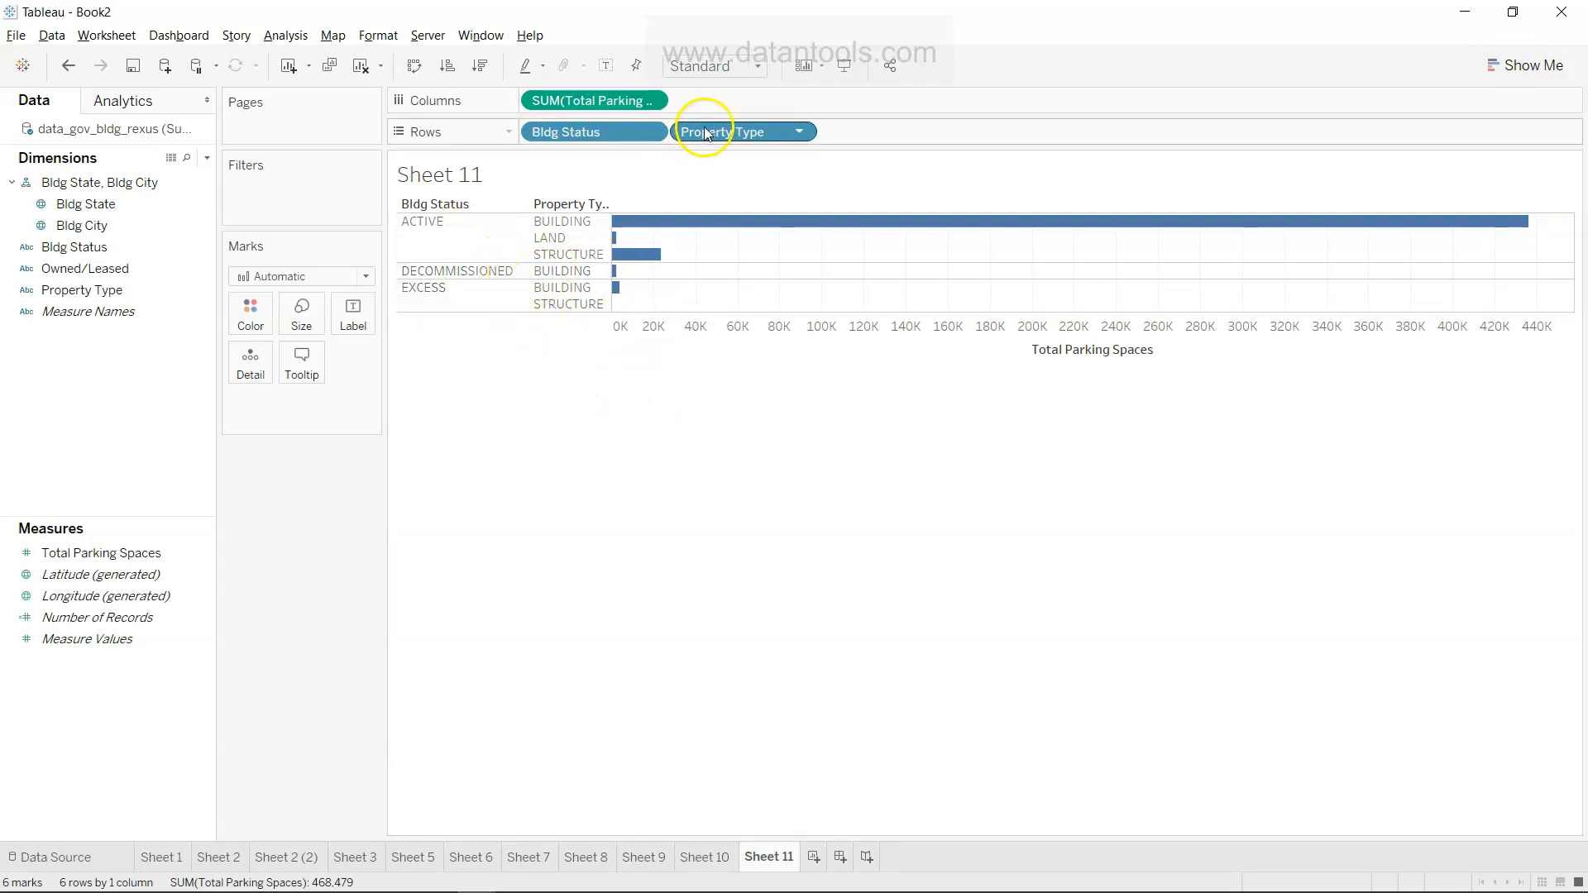
drag(709, 134, 518, 135)
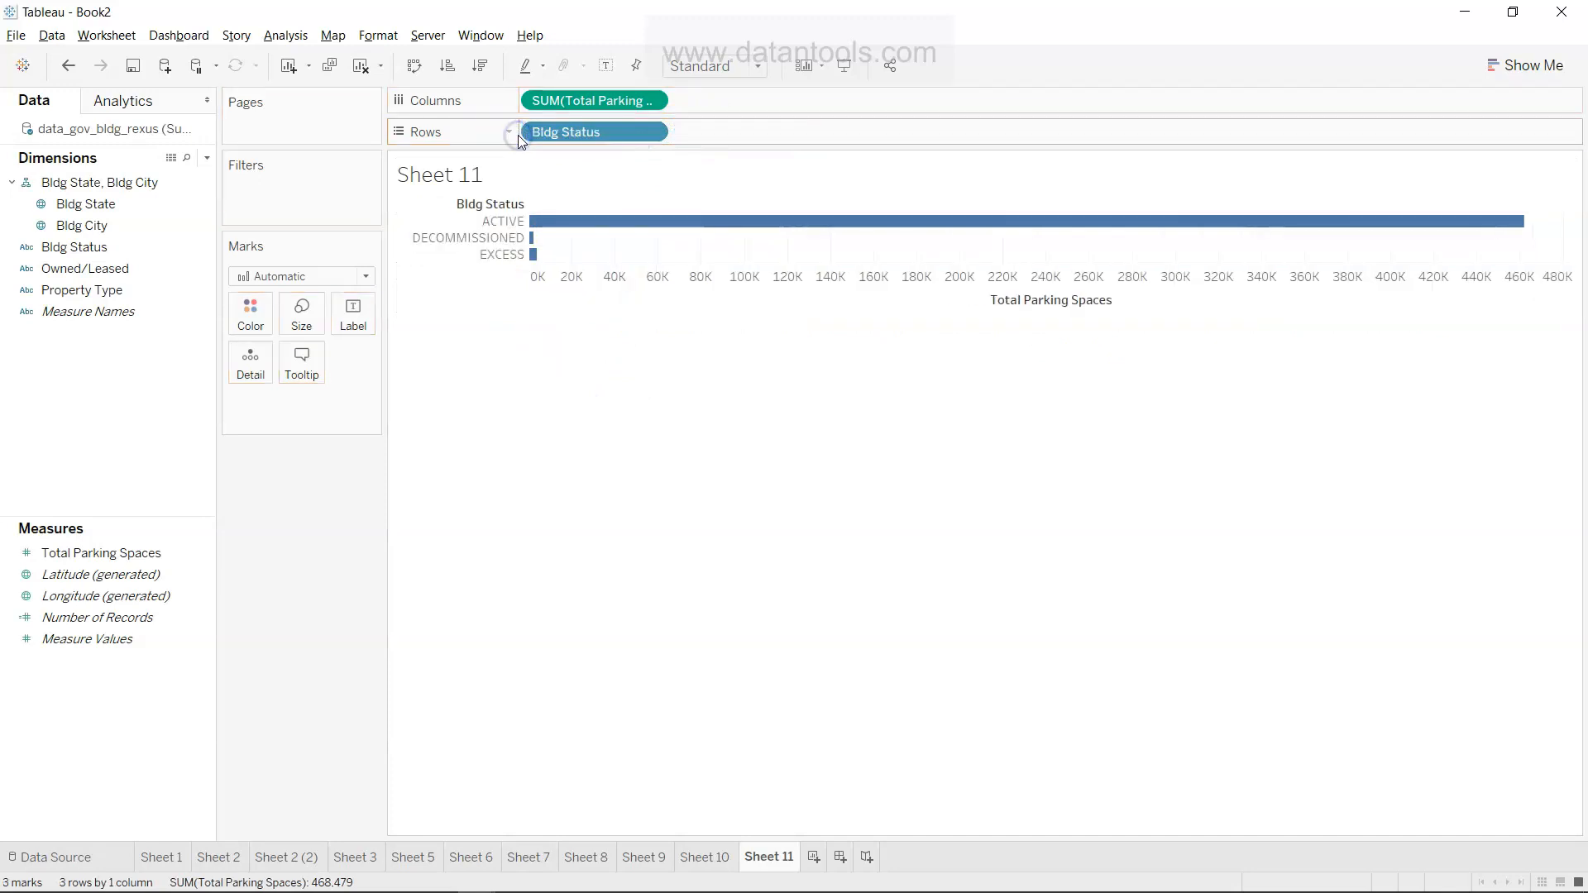
key(ctrl+z)
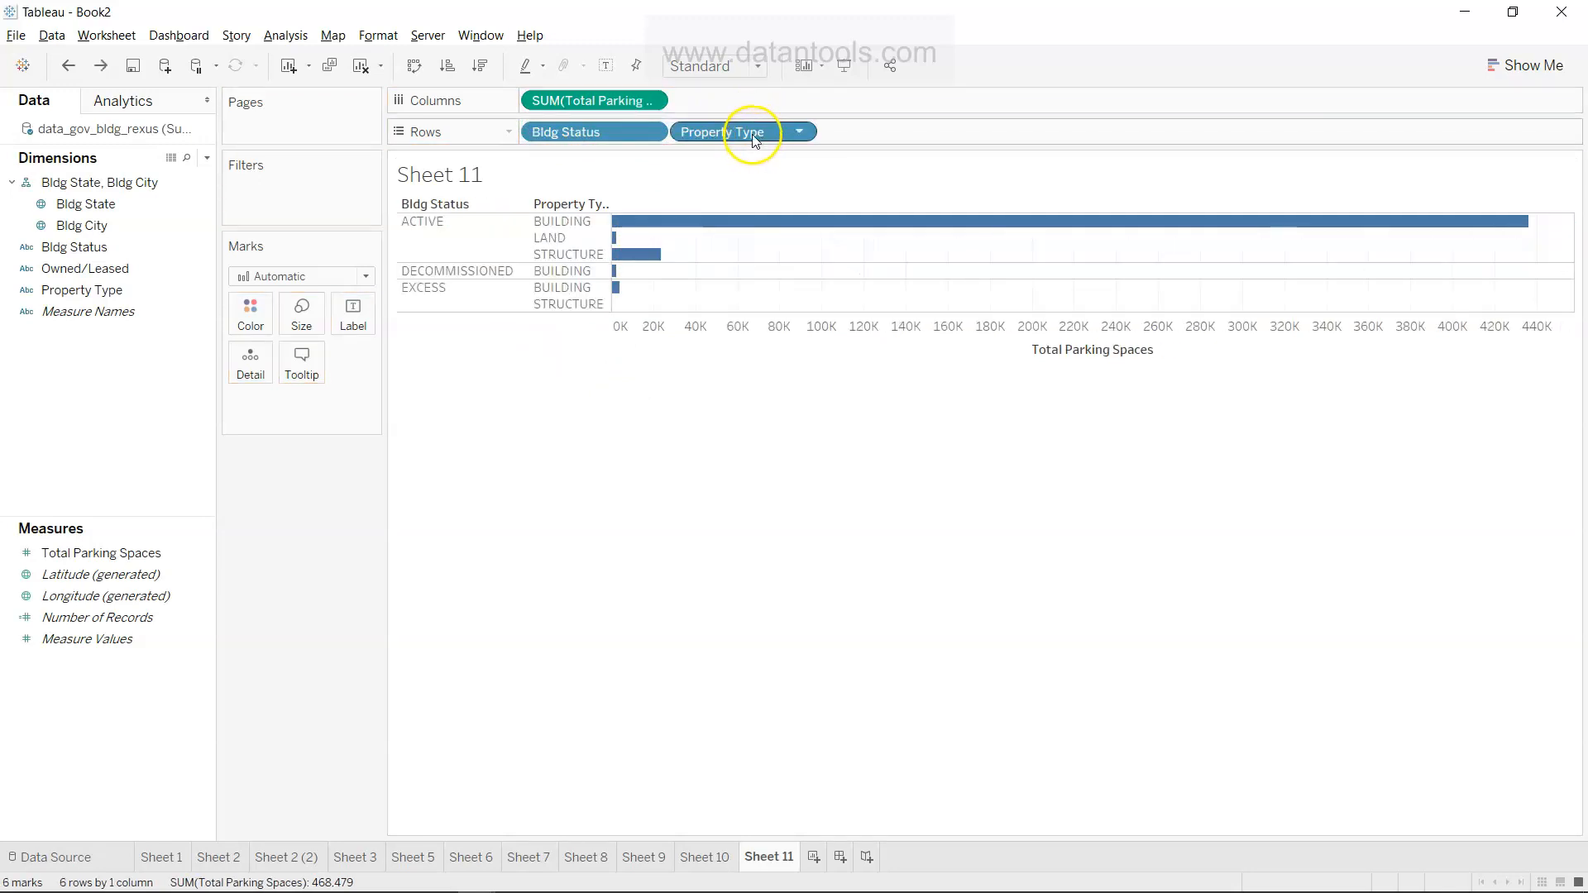
drag(754, 137, 538, 133)
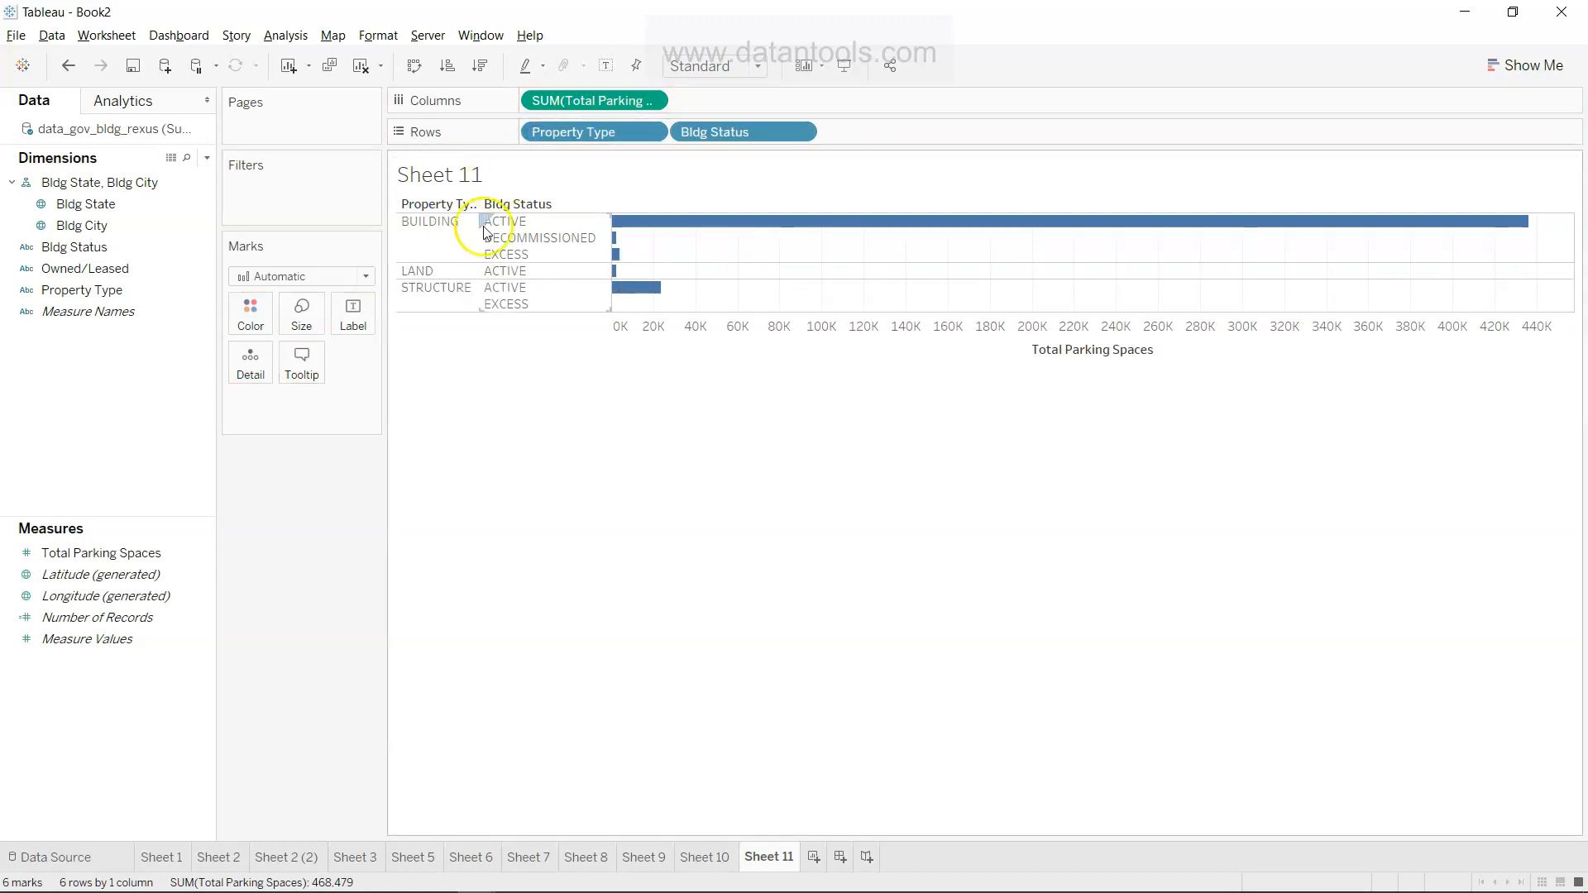
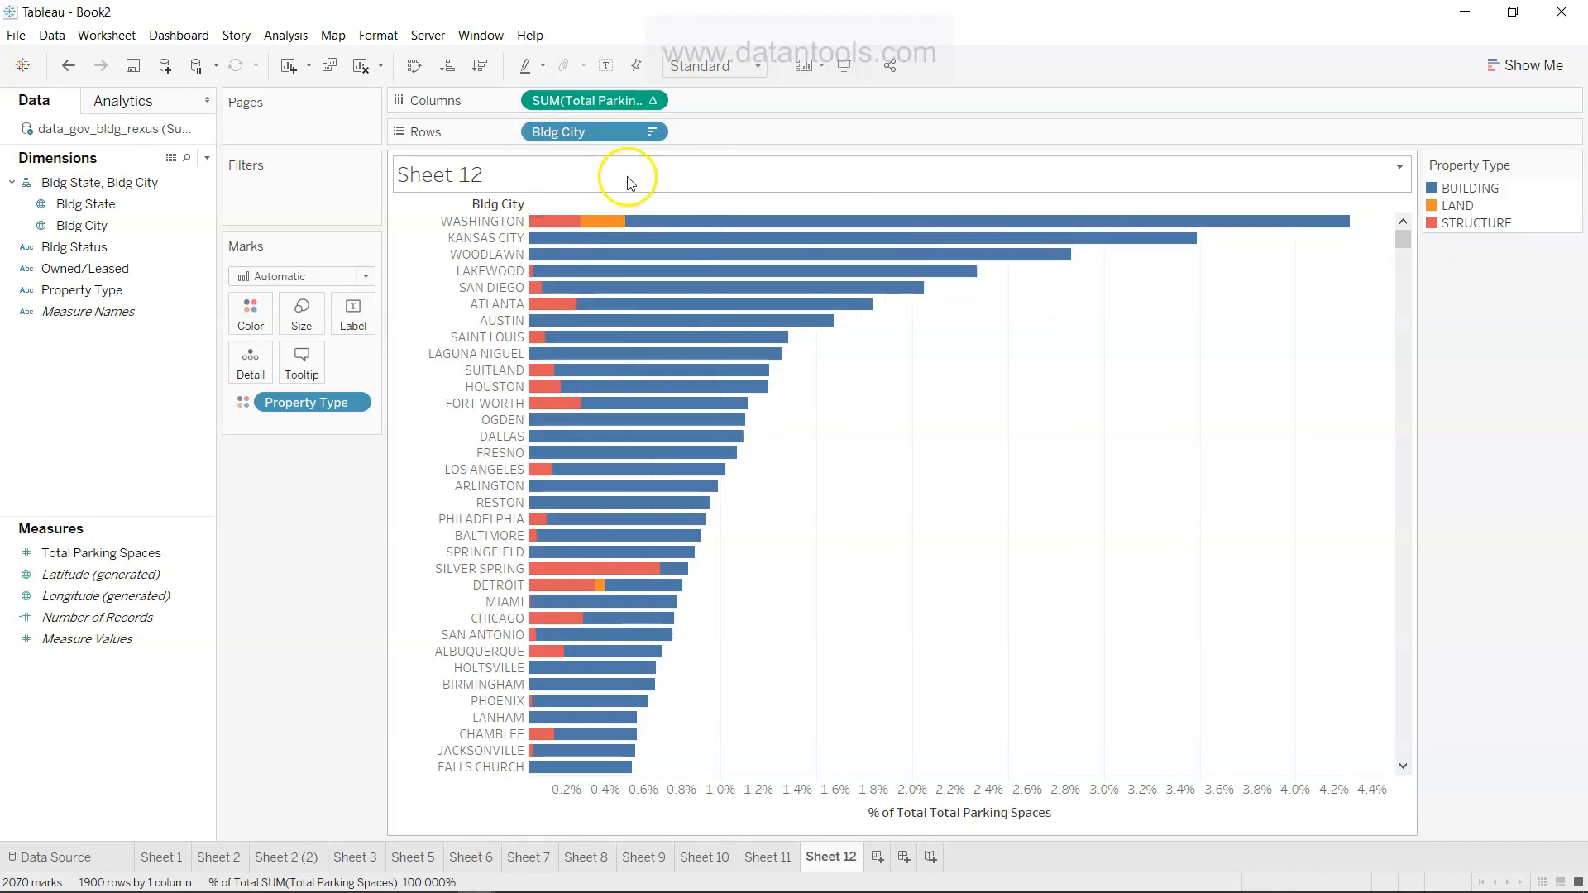
Step: Set the percent-of-total calculation on the city chart to compute using Table (across)
click(651, 133)
click(652, 133)
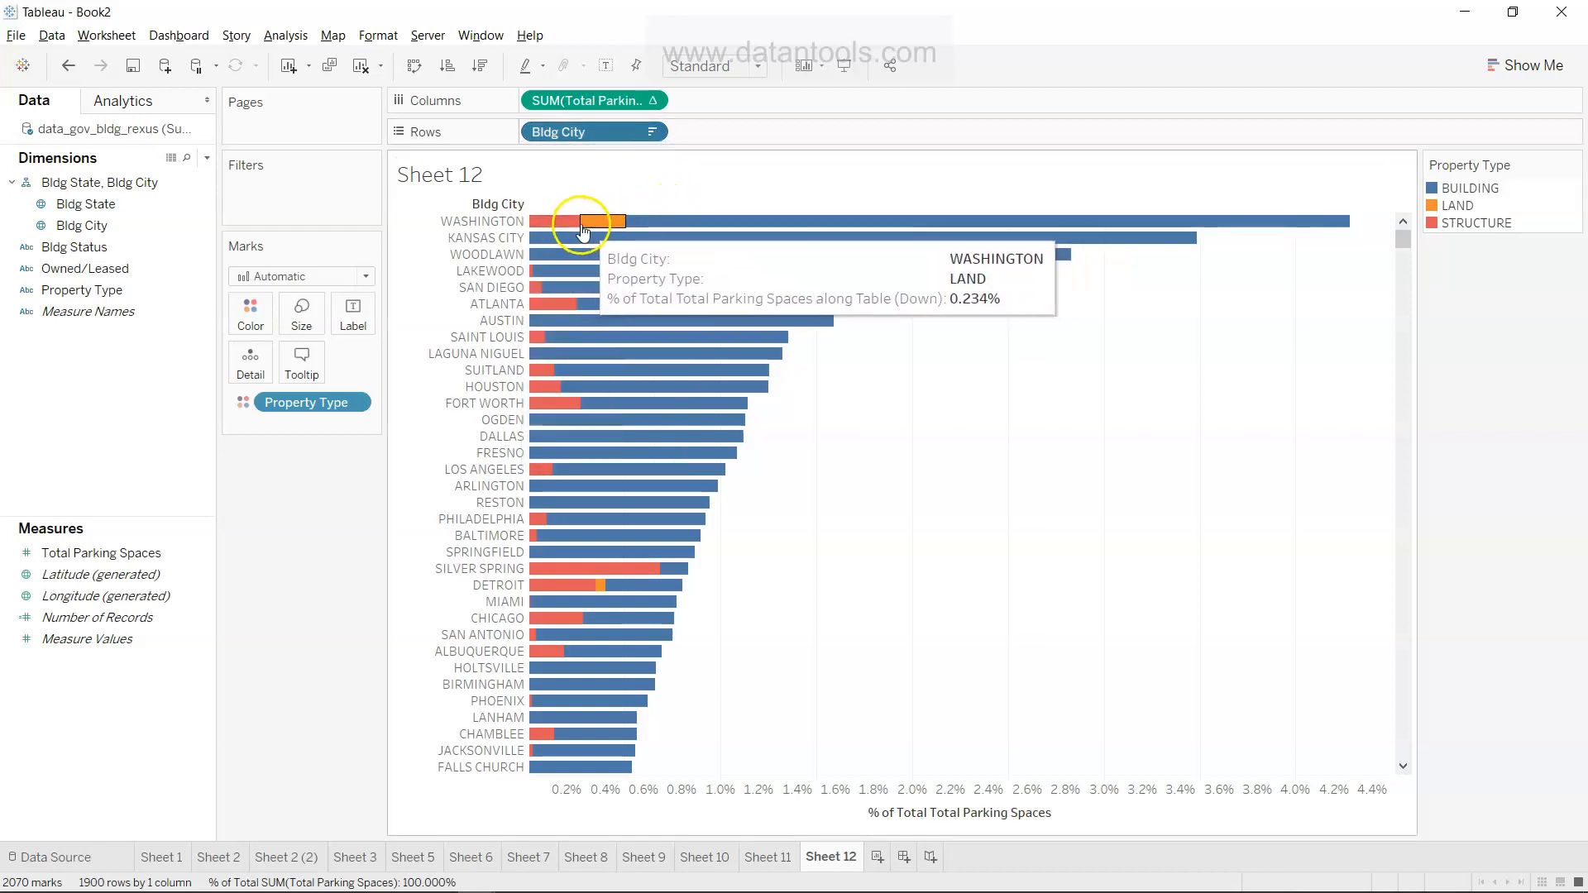
click(650, 100)
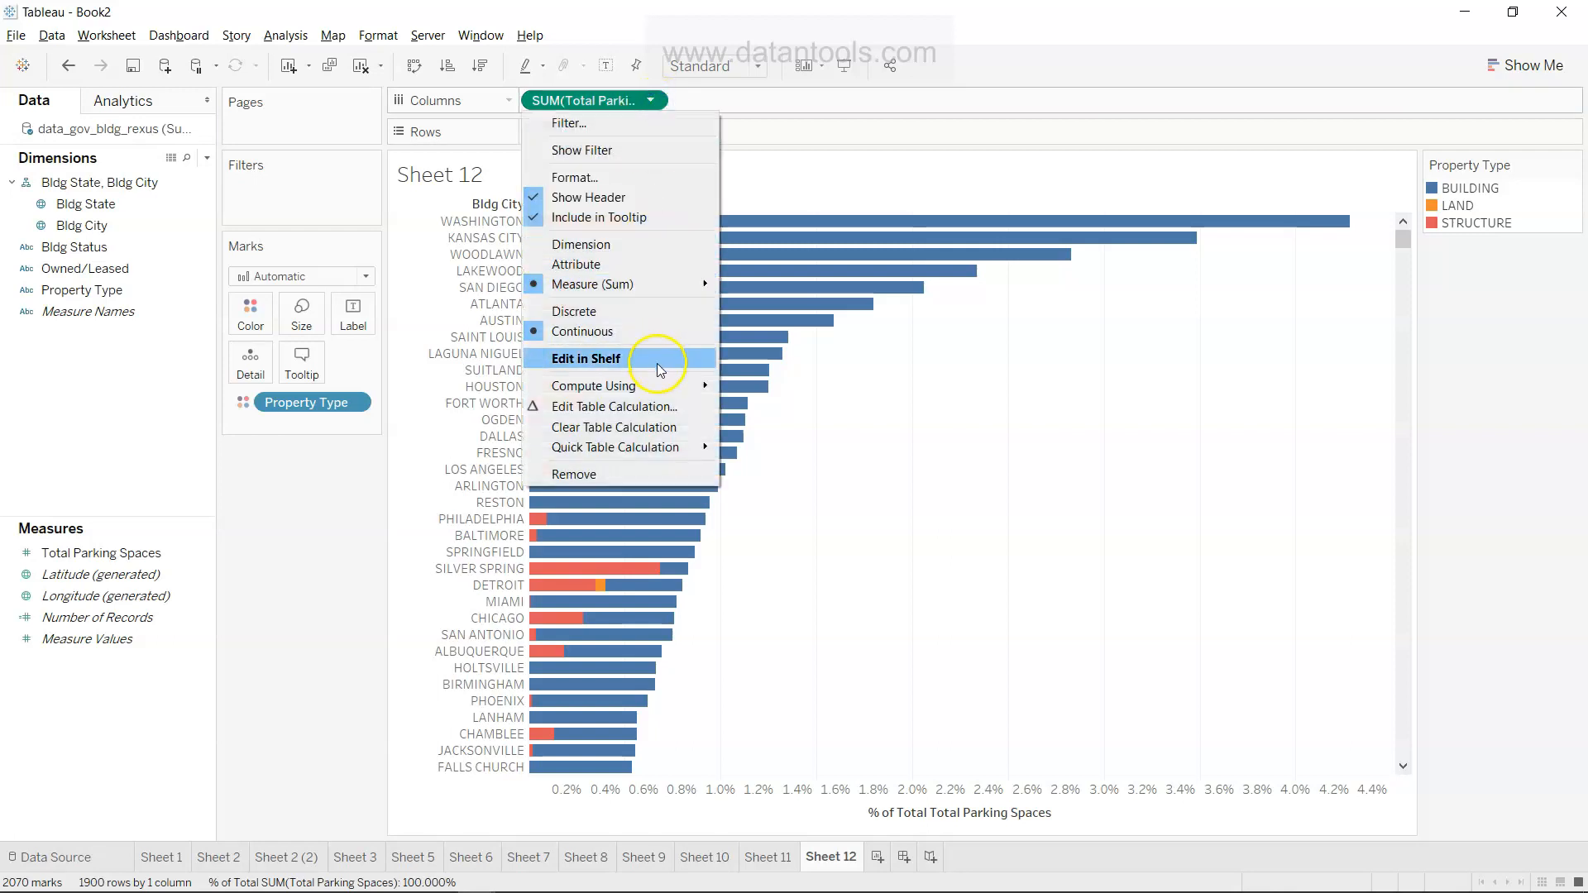
click(662, 406)
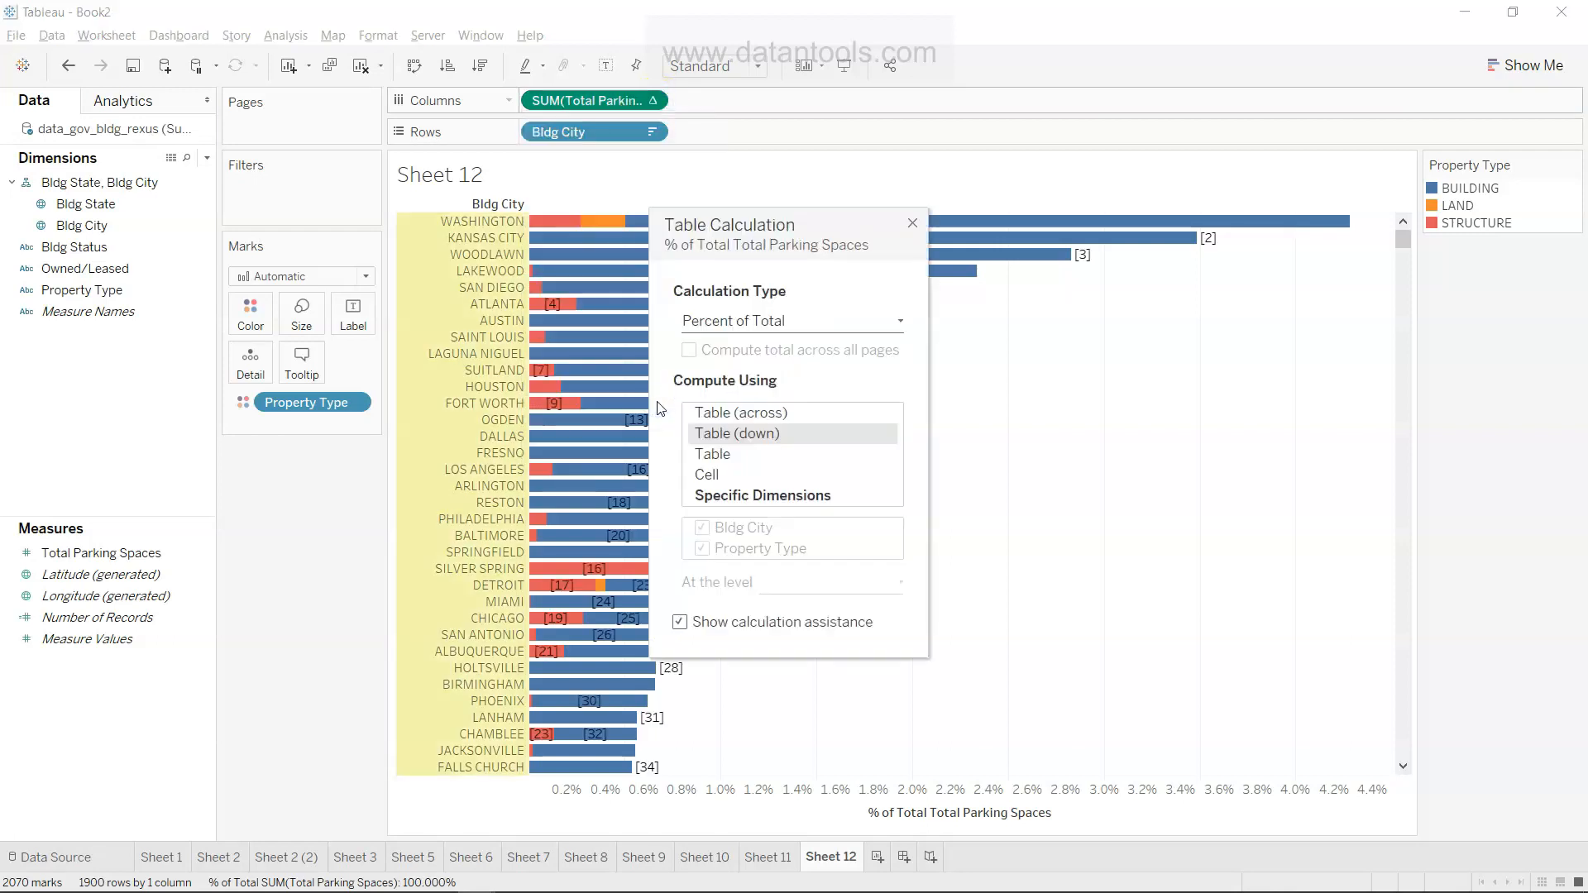
click(774, 413)
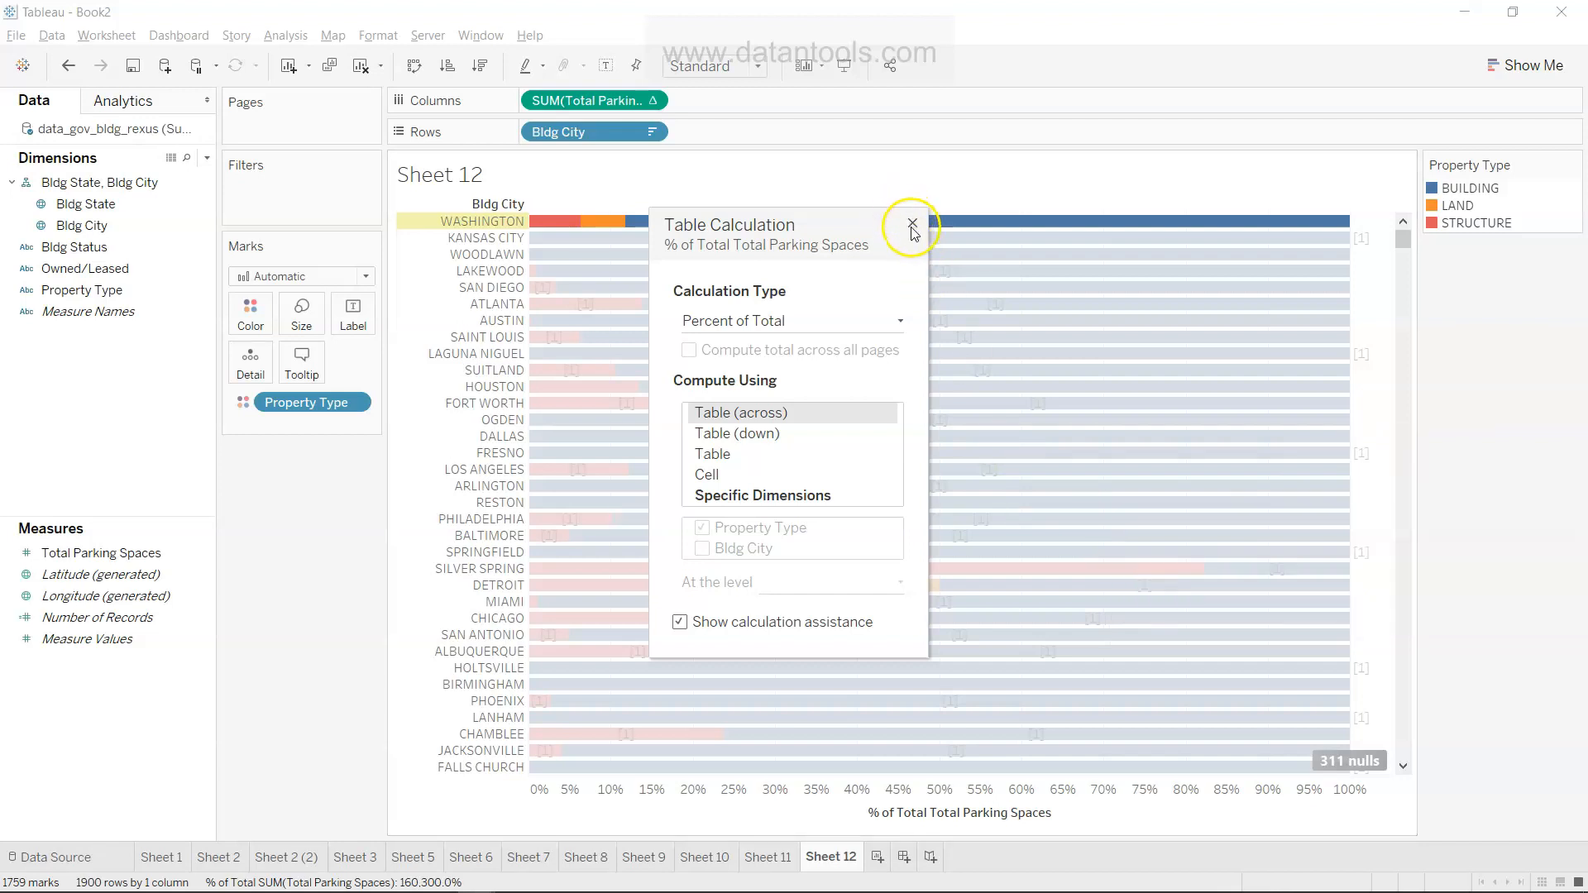
click(912, 223)
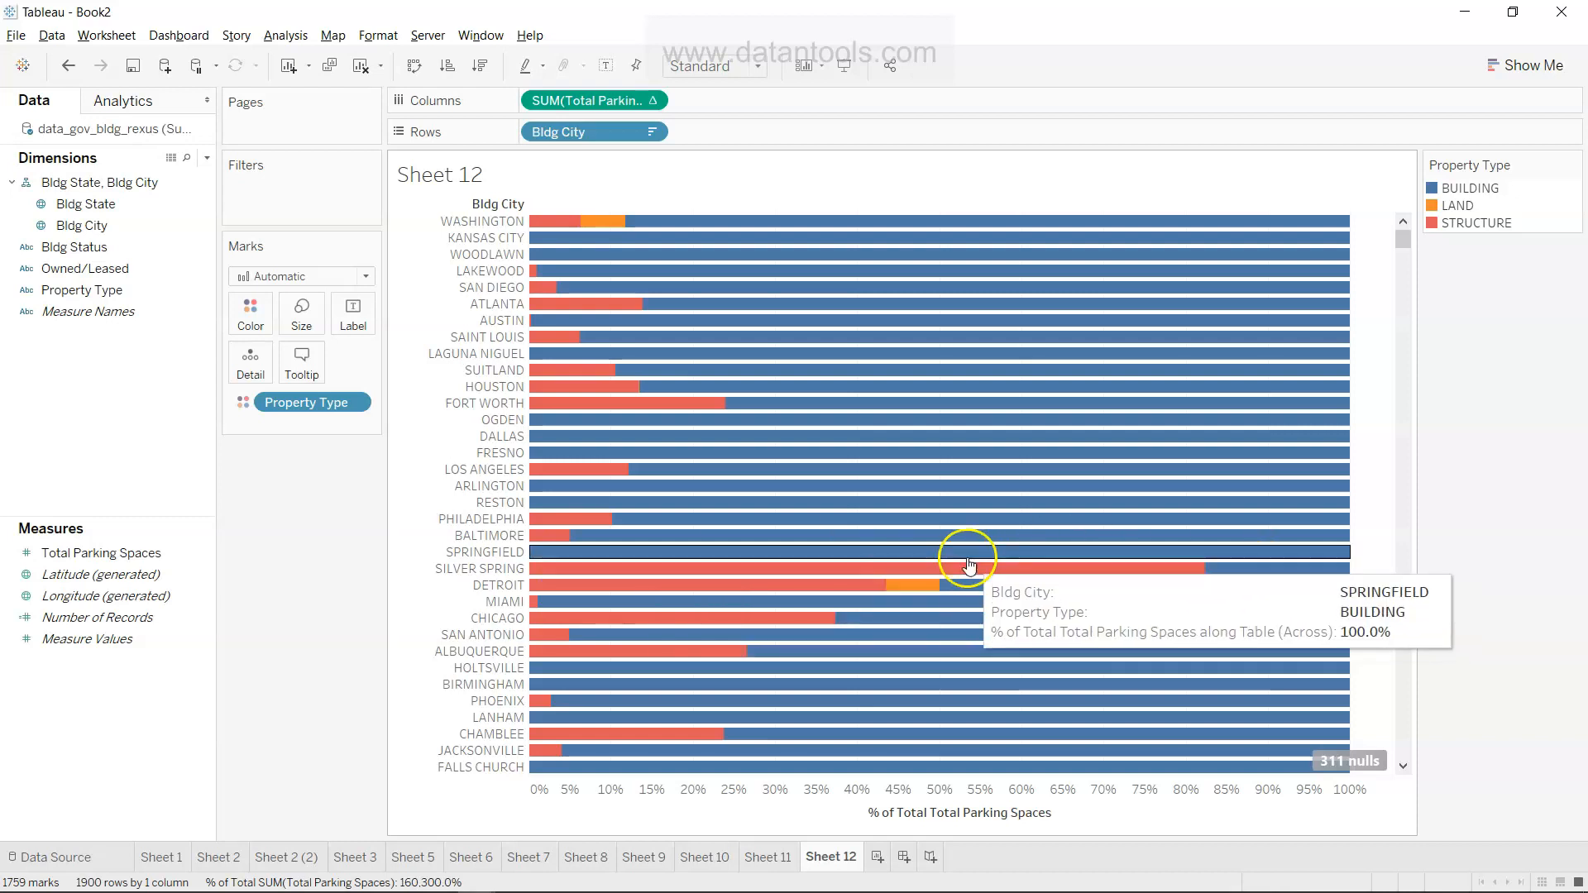
Step: Examine the property type shares down the list of cities and recheck the questions on the slide
scroll(966, 557, down, 15)
scroll(966, 558, down, 15)
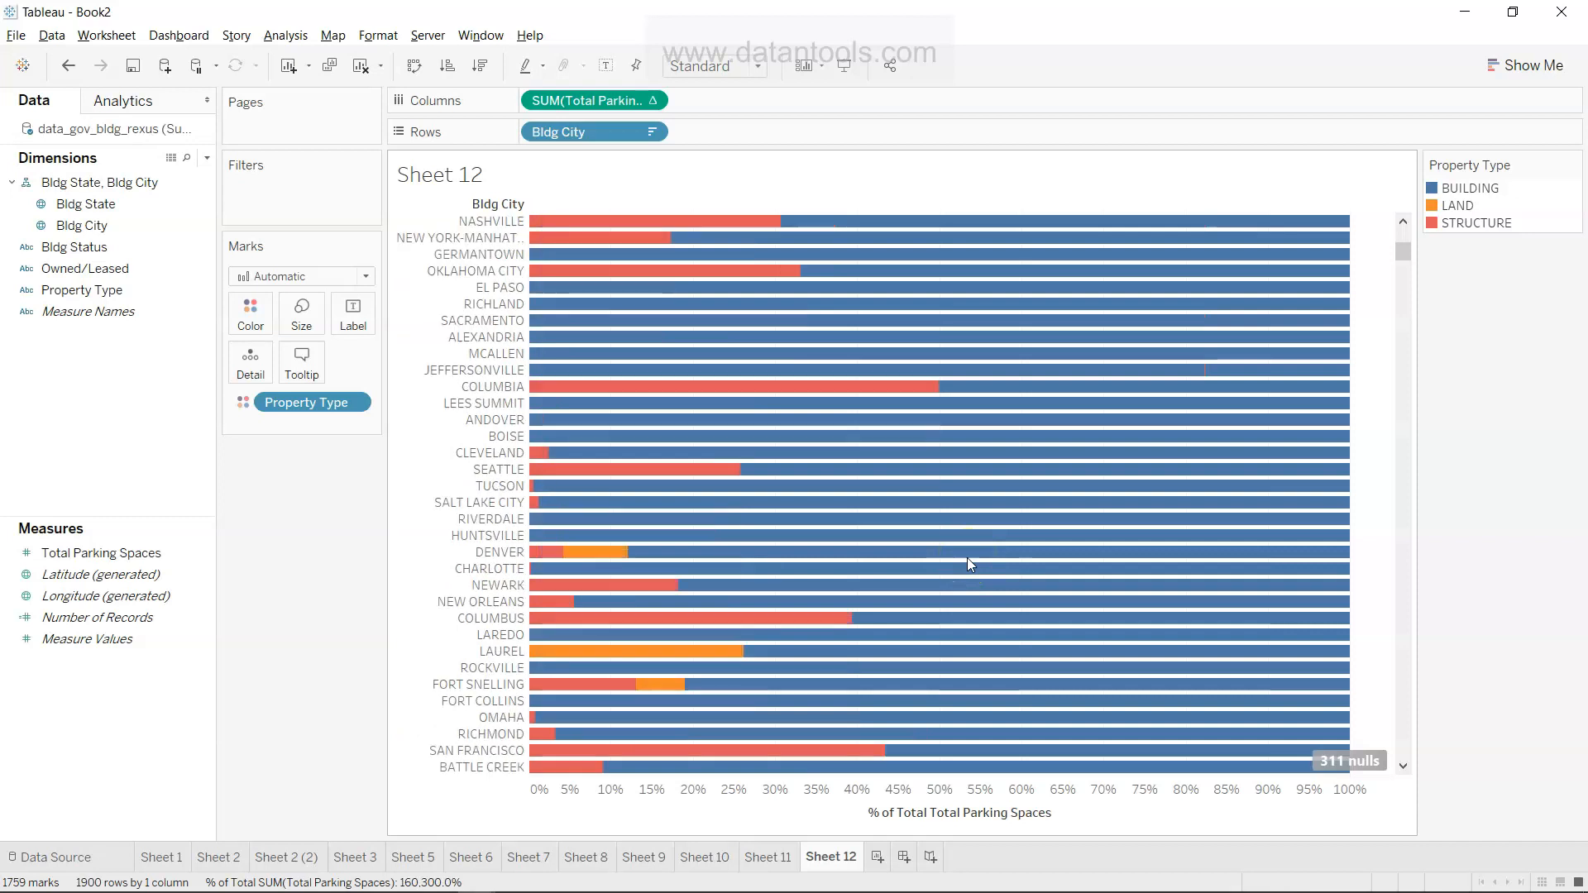
scroll(969, 563, down, 5)
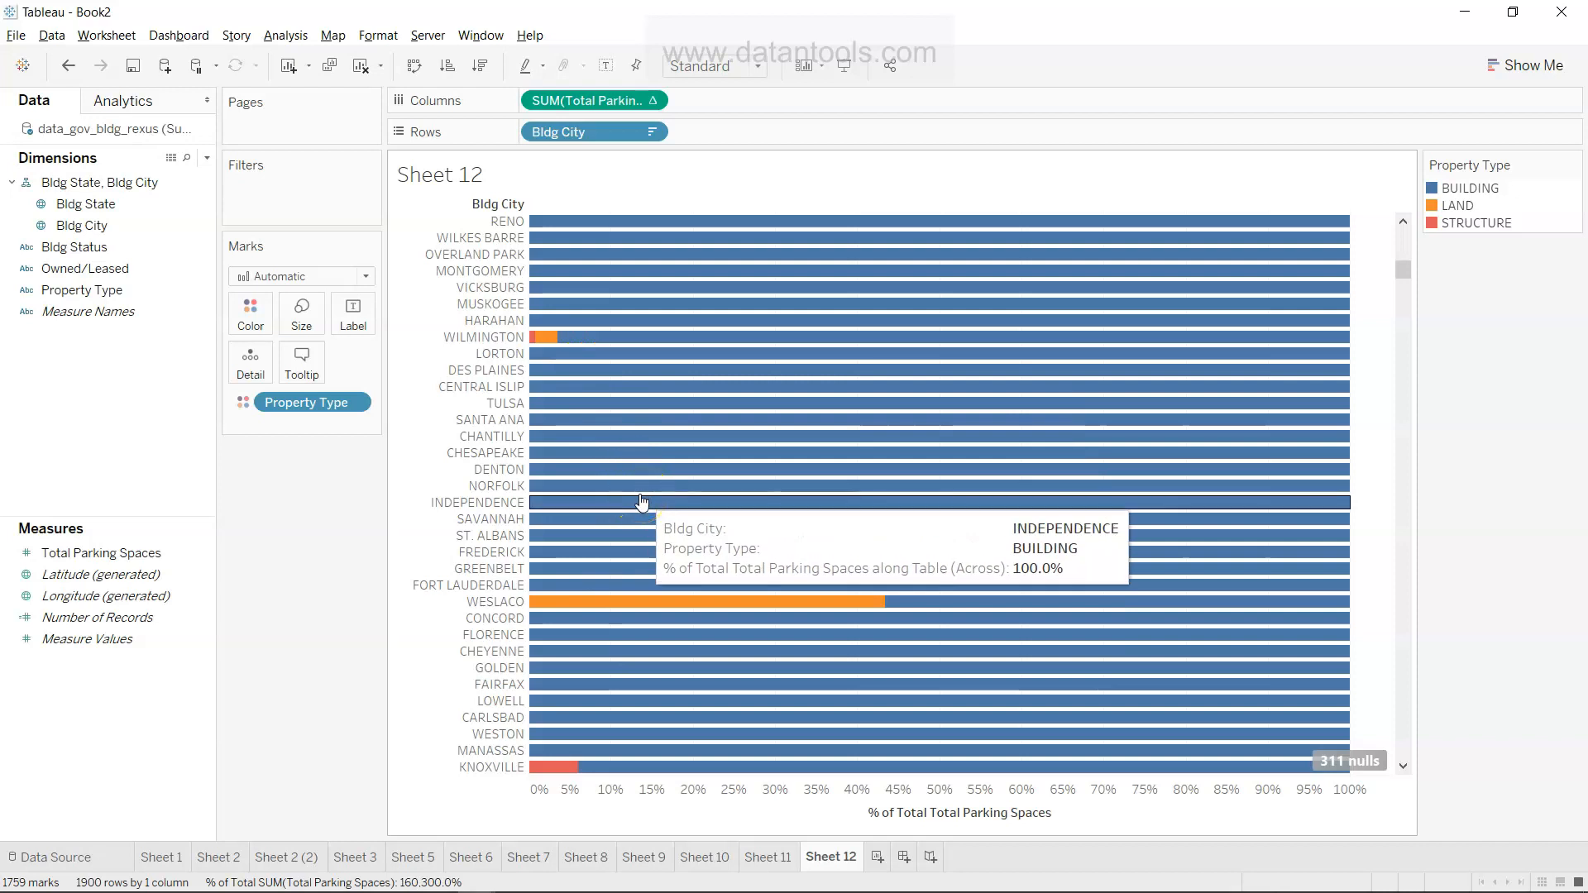
scroll(642, 501, down, 7)
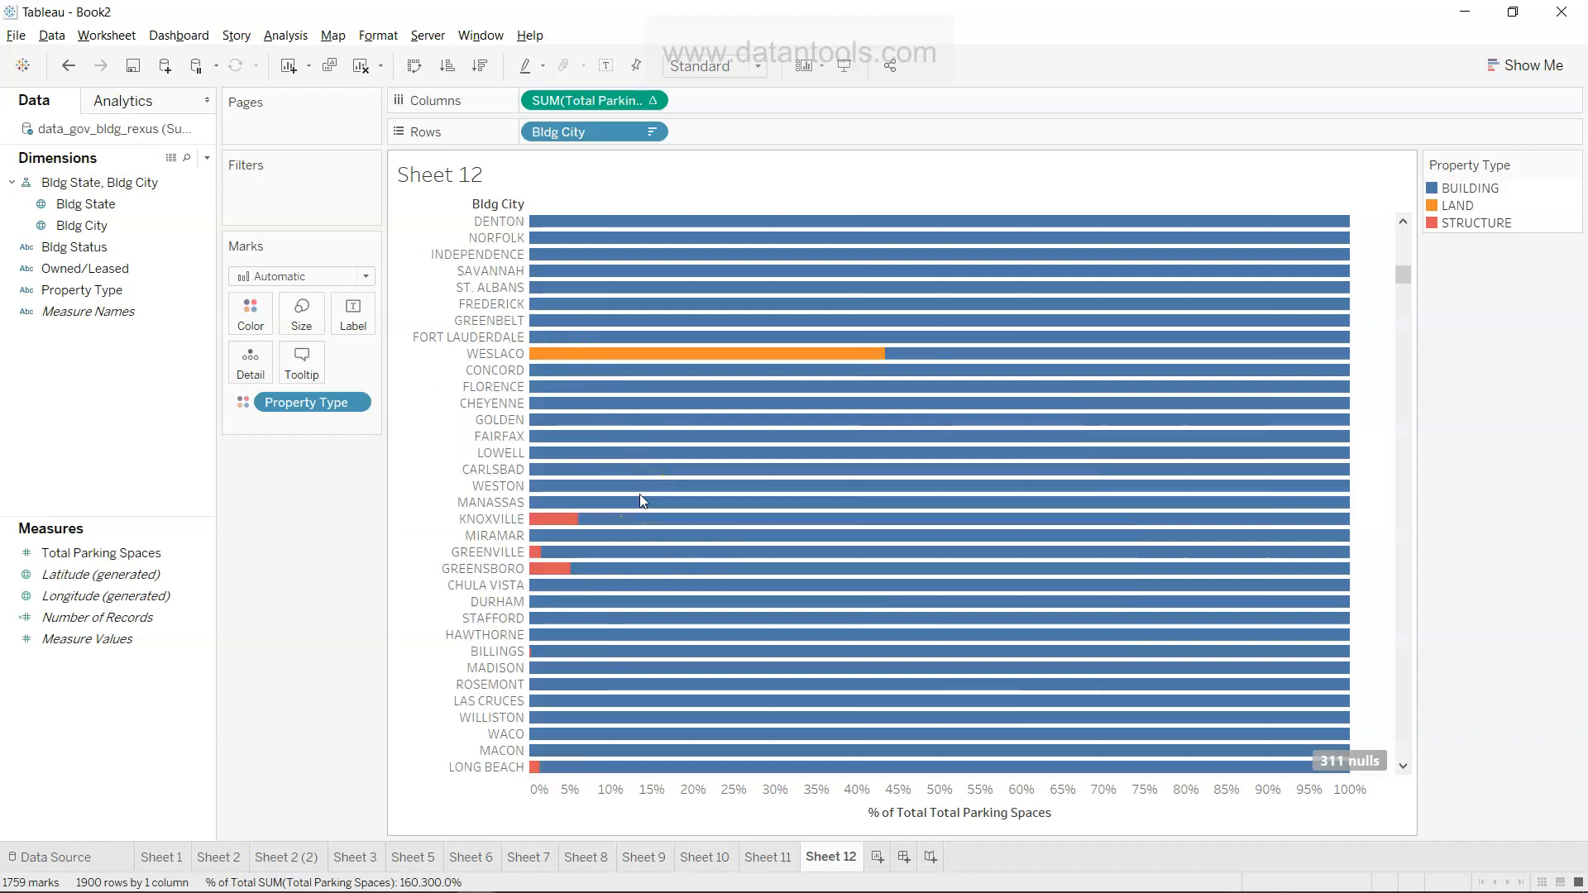
scroll(642, 501, up, 9)
scroll(639, 494, up, 10)
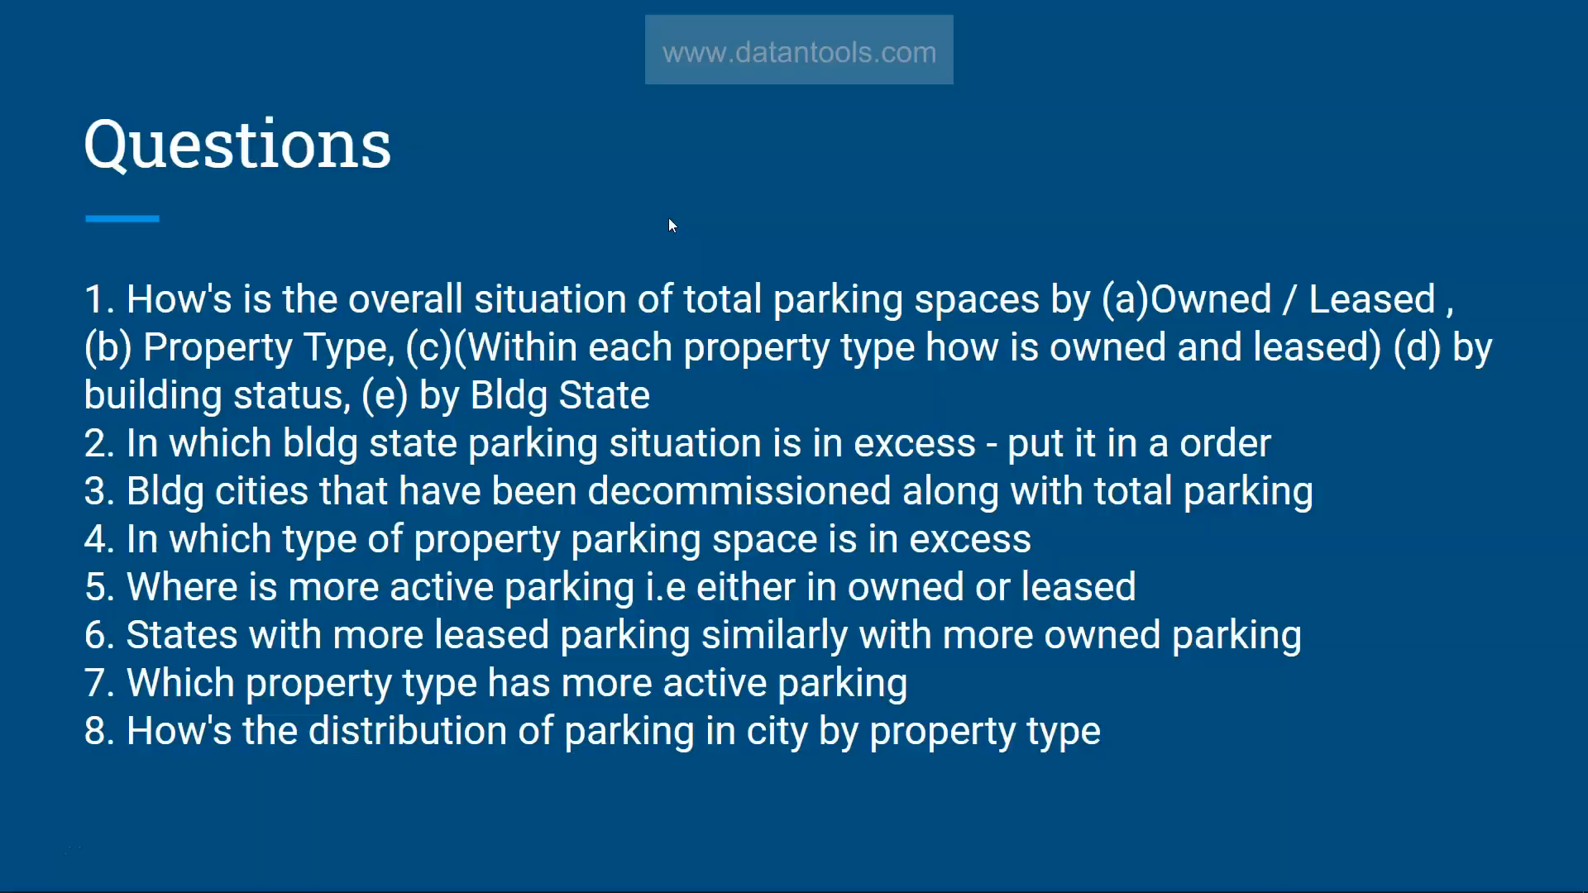
click(749, 494)
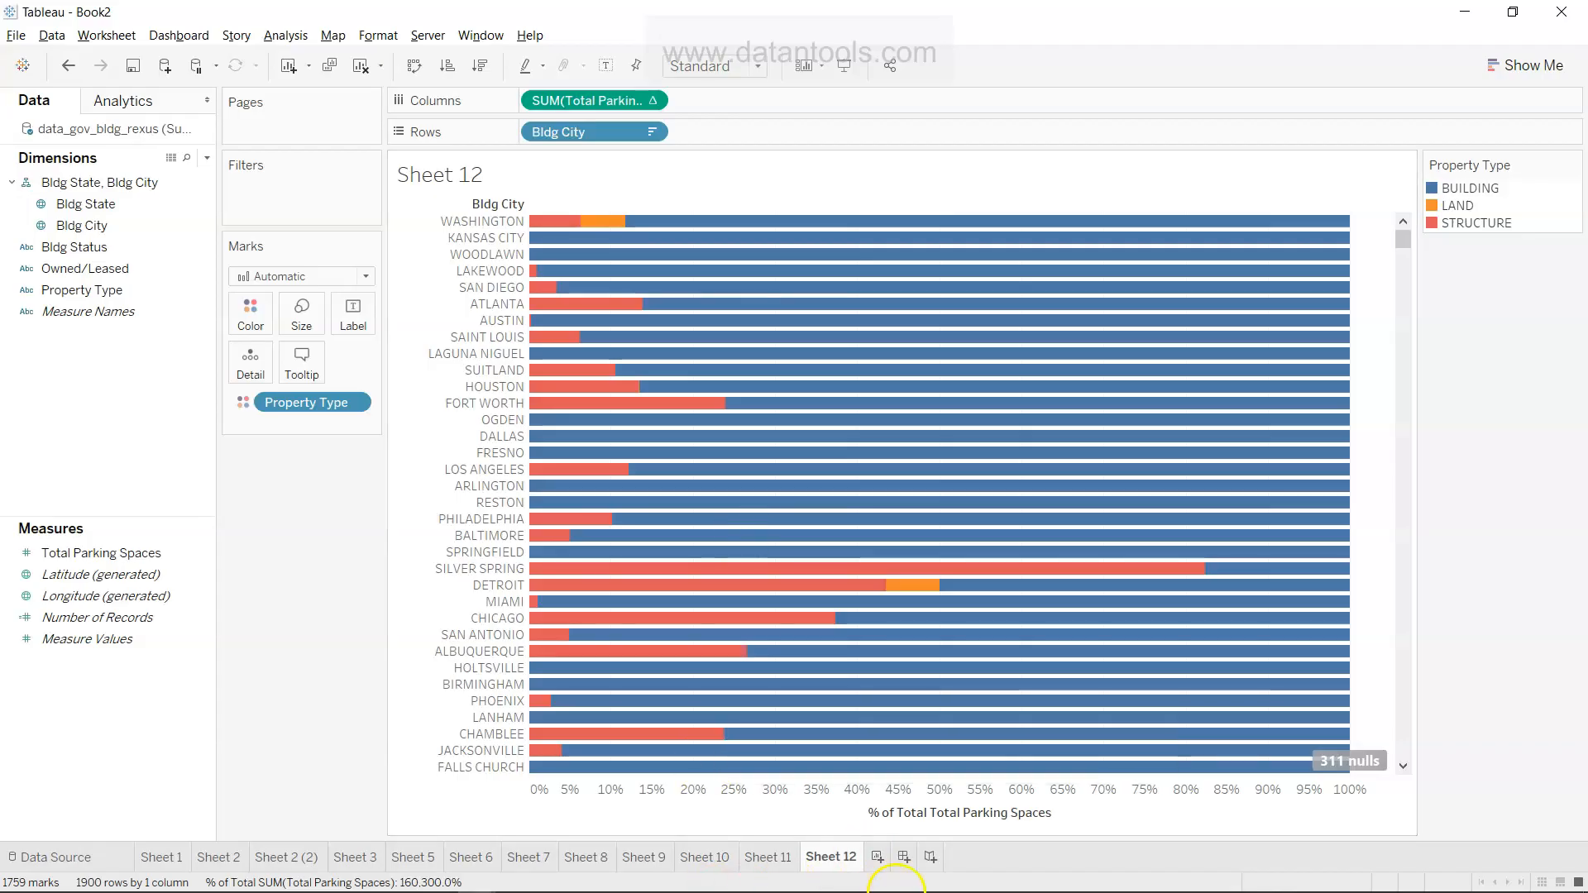
Step: On a new sheet, chart Total Parking Spaces by Bldg State as horizontal bars, coloured by Bldg Status and sorted in descending order
click(882, 853)
click(122, 228)
drag(124, 207, 567, 137)
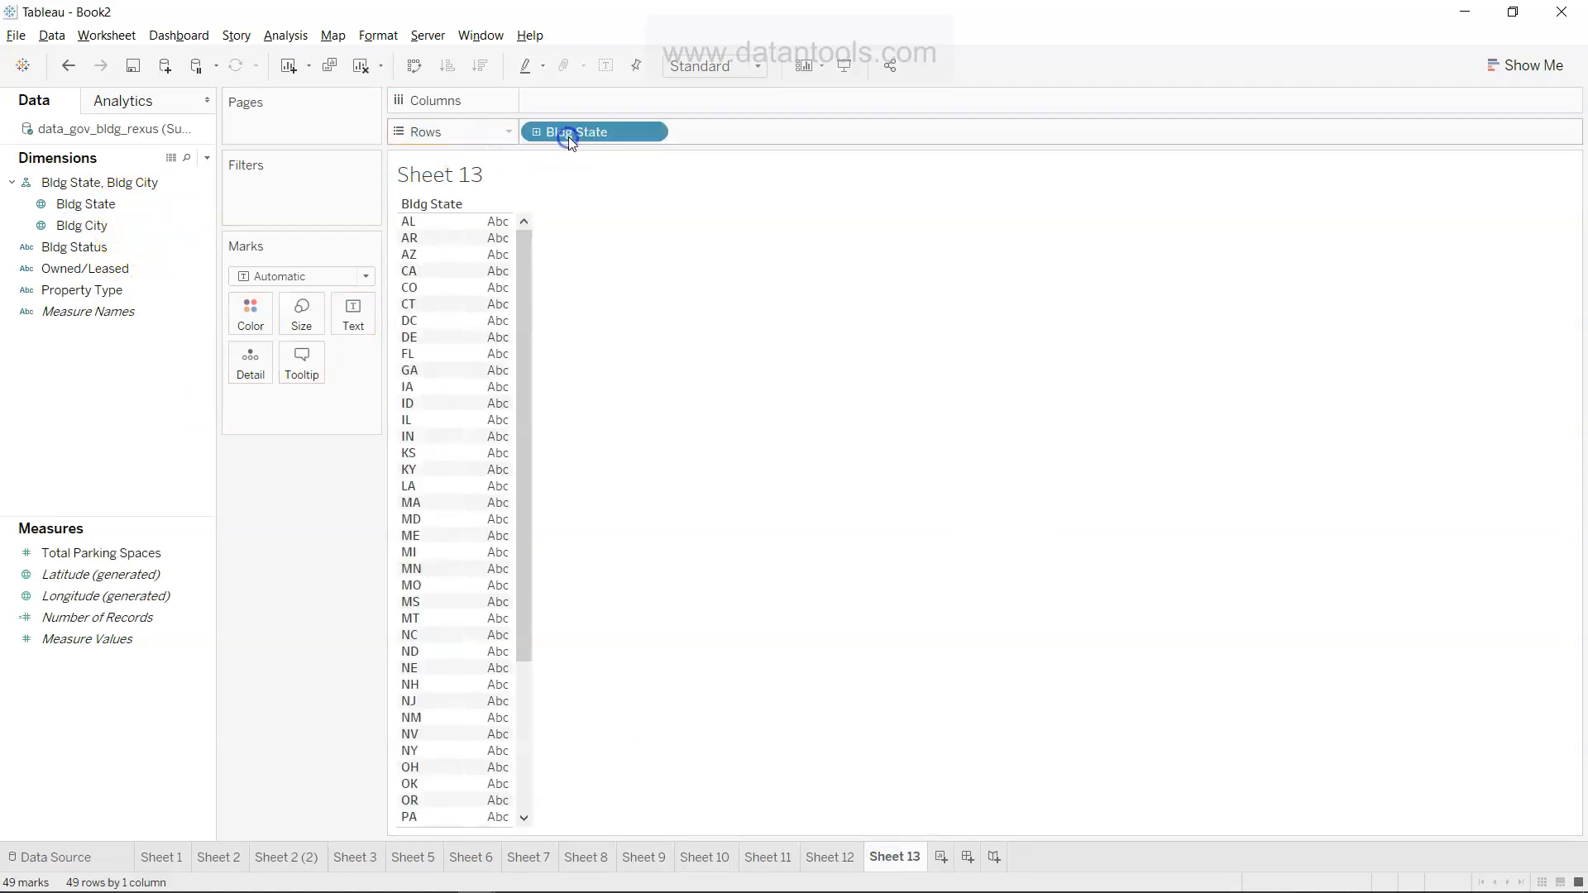
mouse_move(157, 551)
mouse_down()
mouse_move(655, 141)
mouse_move(647, 103)
mouse_up()
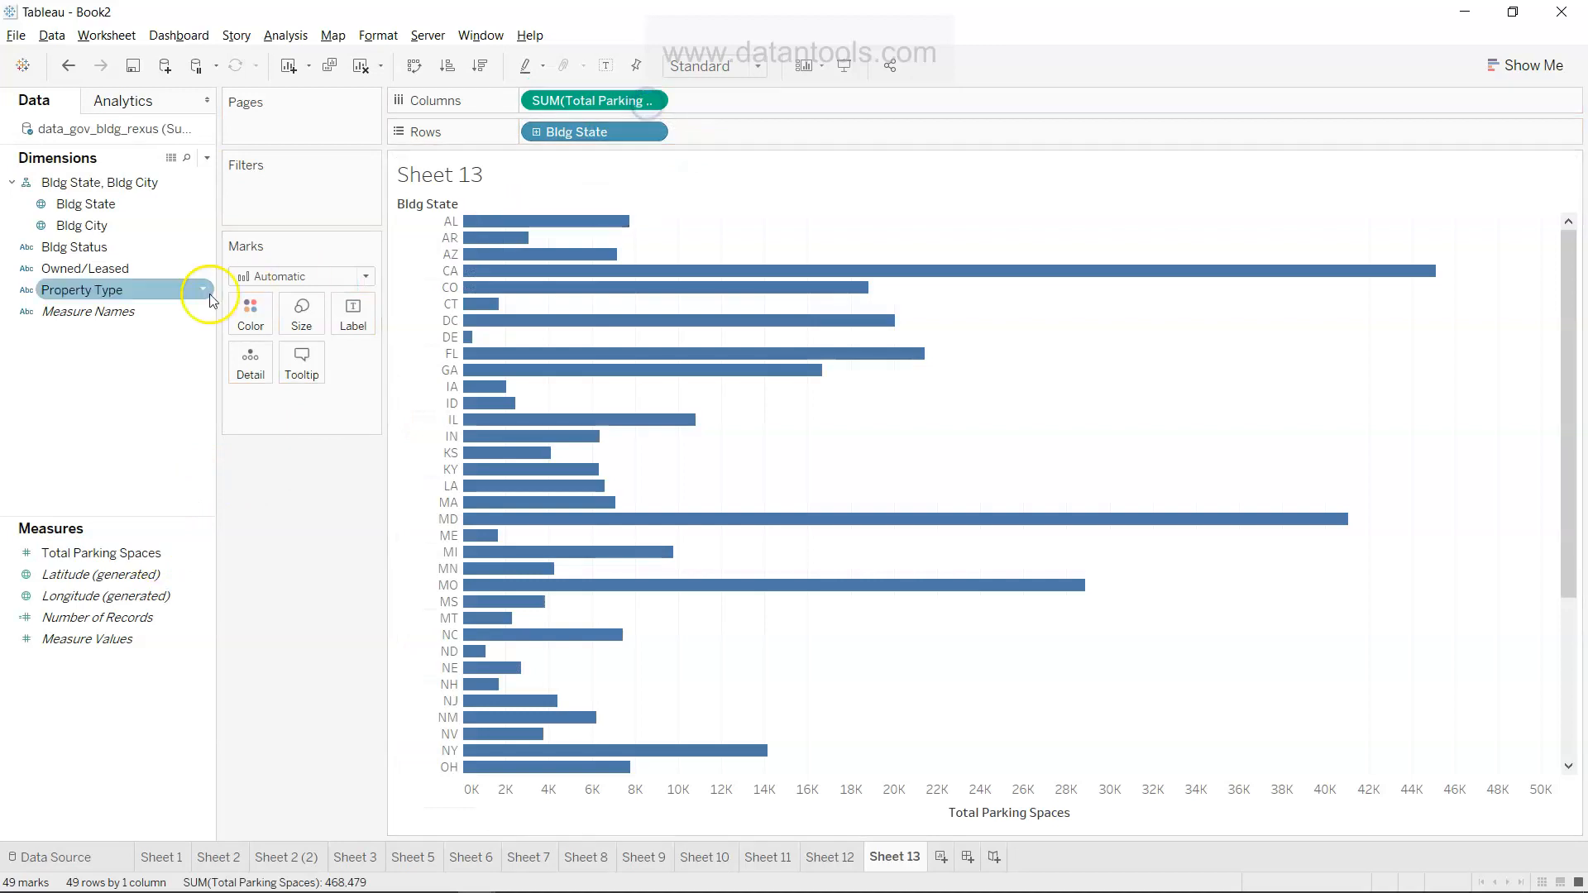
drag(152, 246, 256, 321)
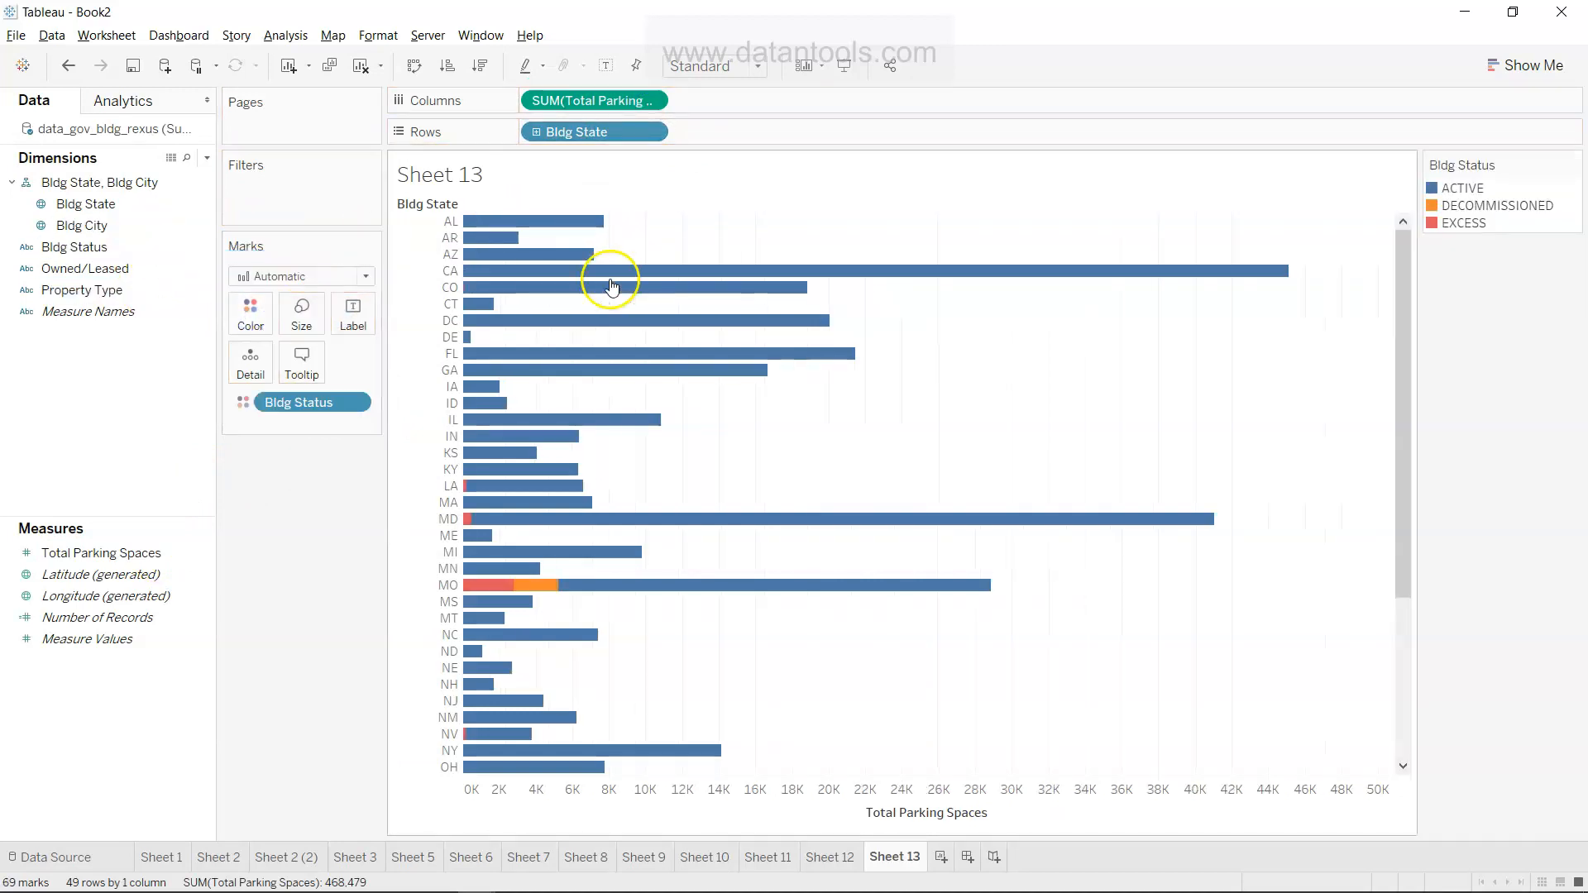
click(481, 66)
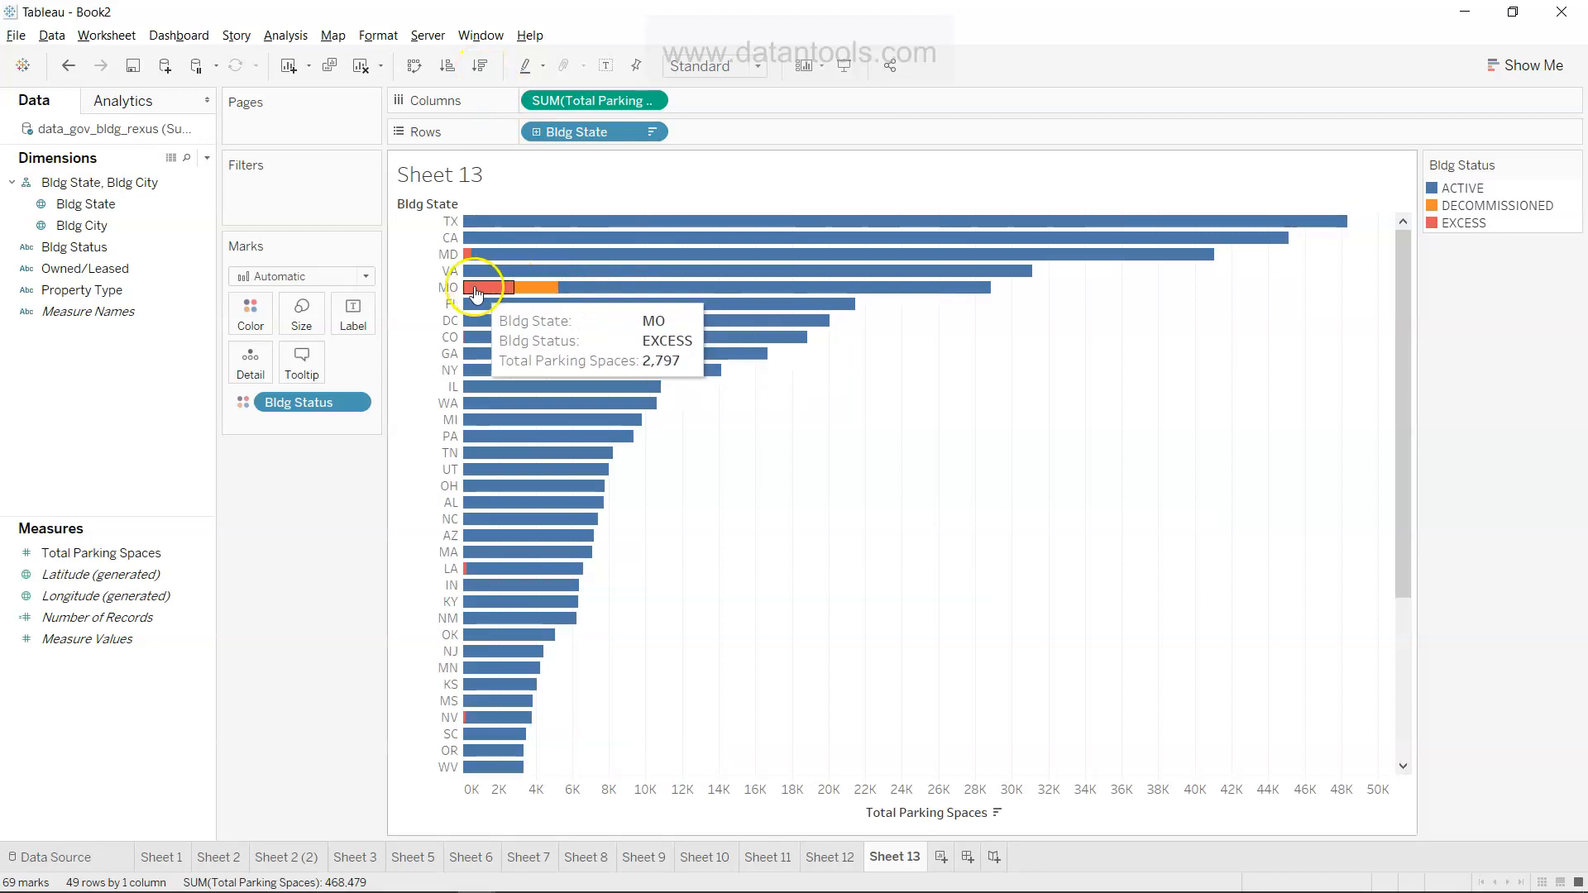
Step: Inspect the EXCESS and DECOMMISSIONED portions of the MO bar and look through the remaining states
mouse_move(483, 295)
mouse_move(554, 289)
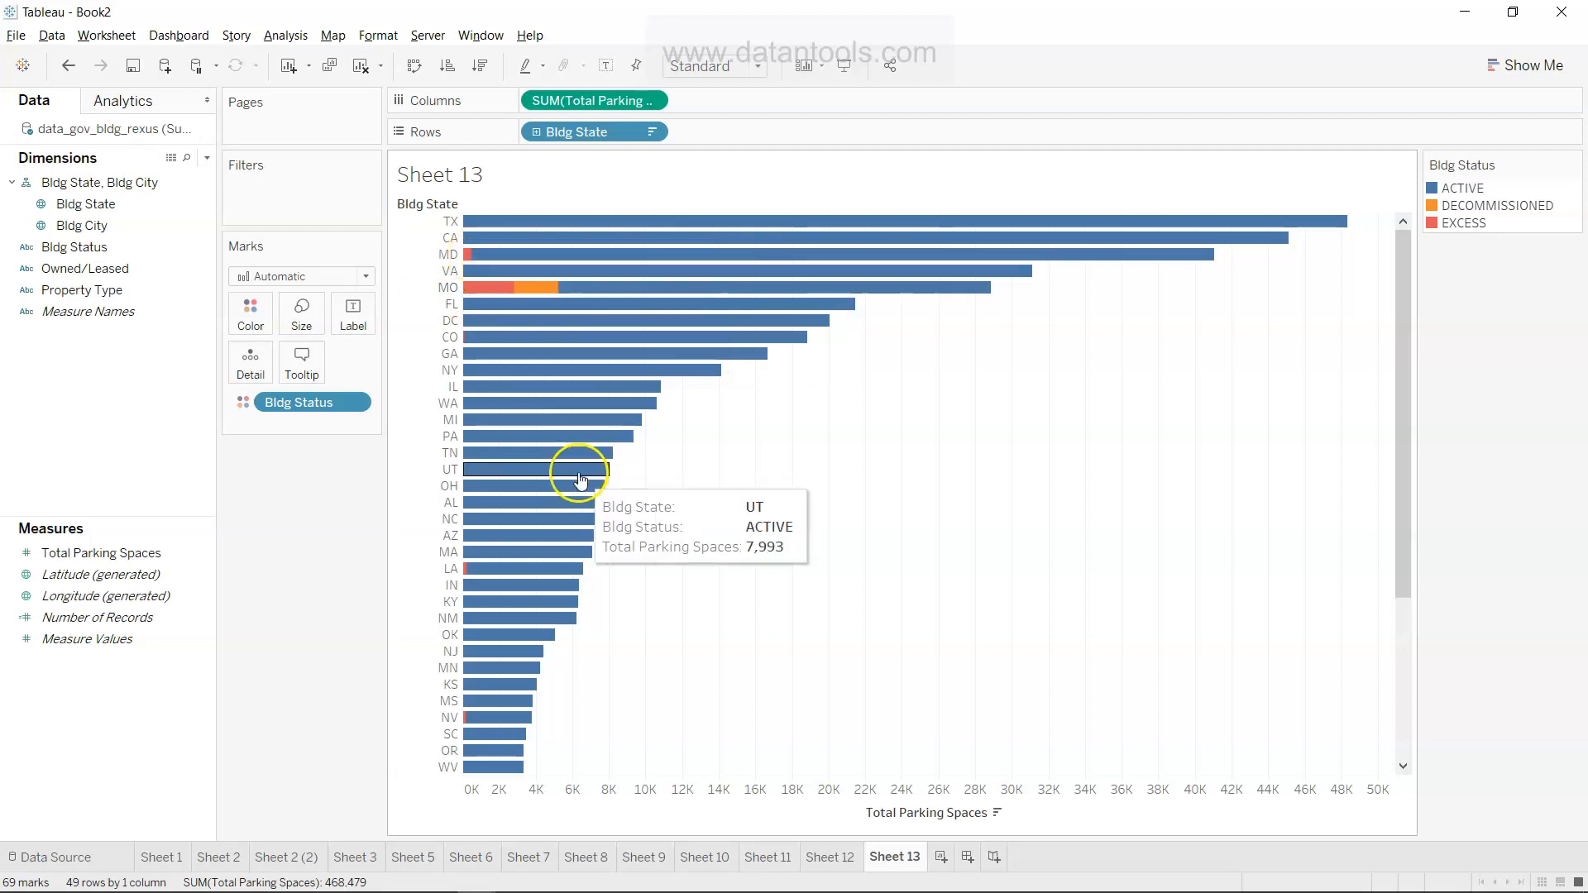
mouse_move(561, 421)
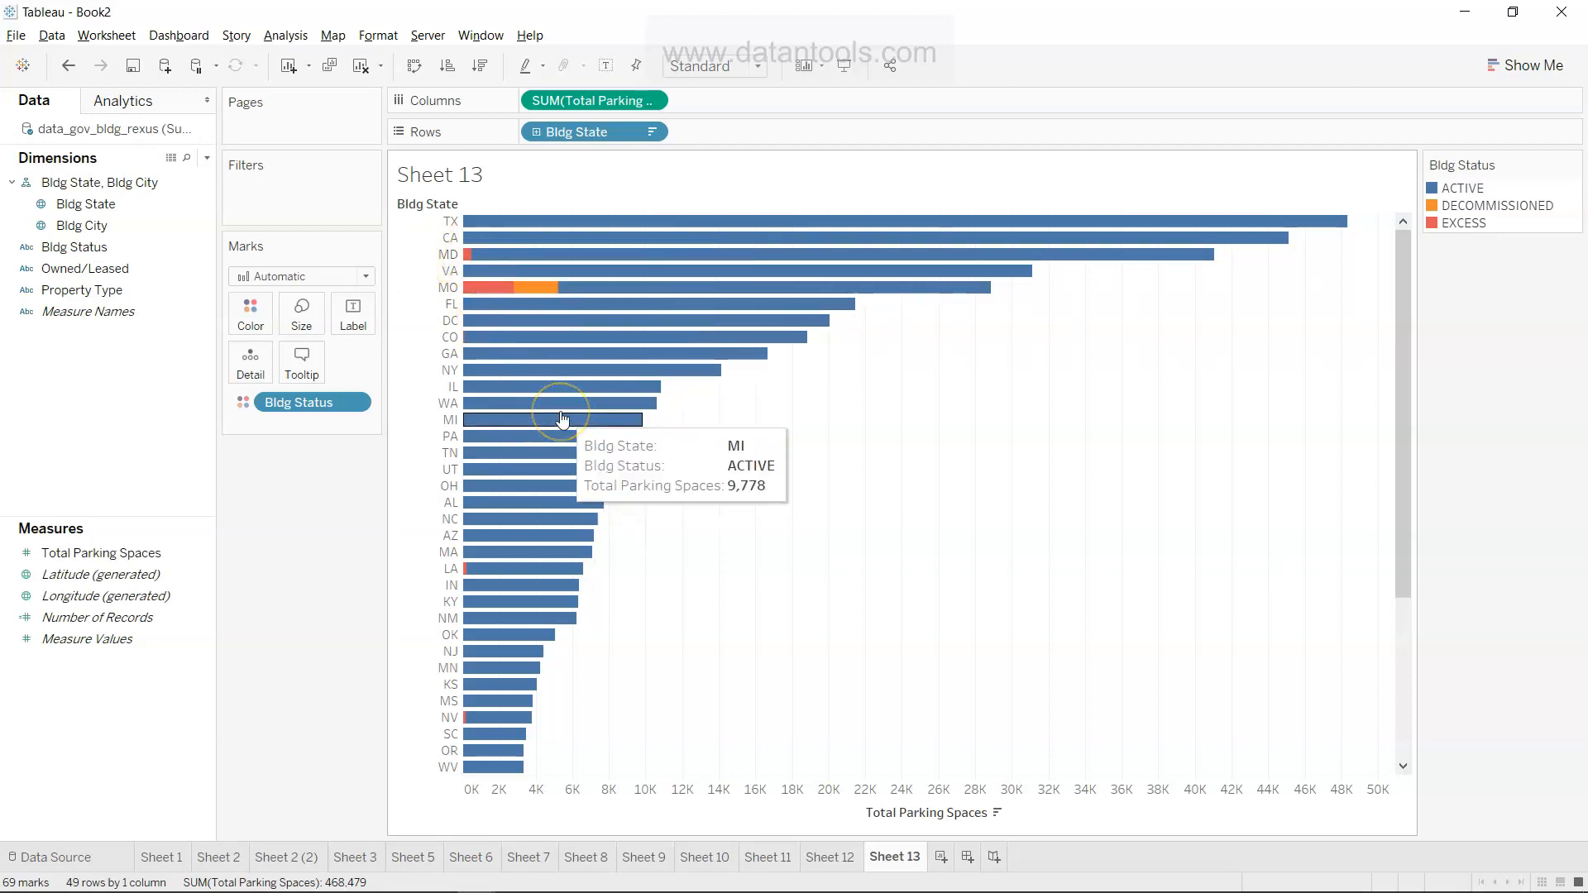
scroll(561, 420, down, 5)
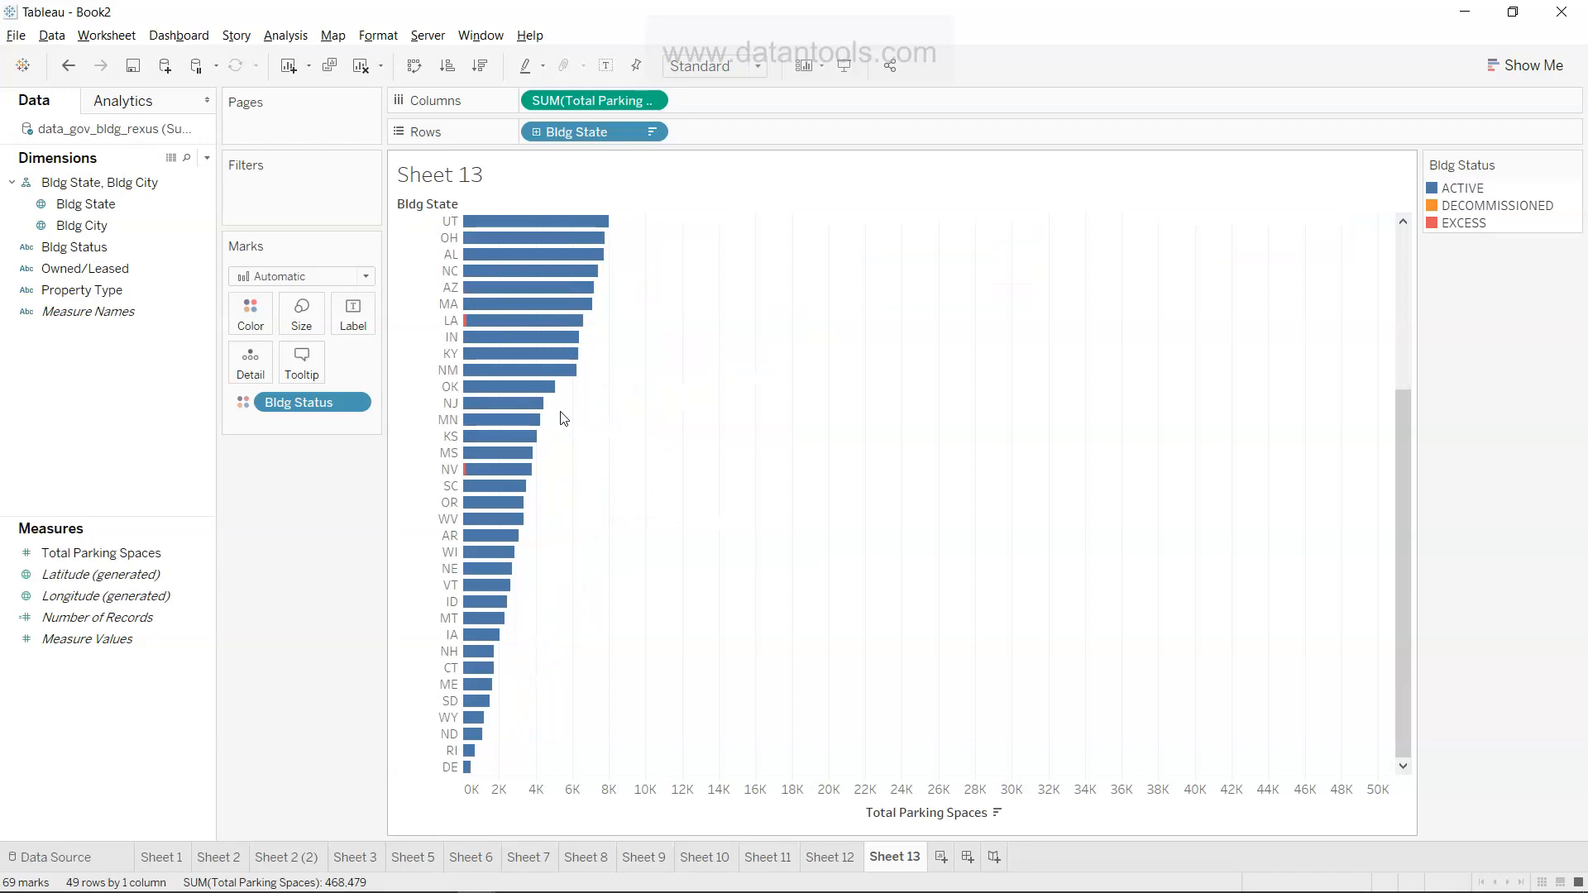
scroll(563, 419, up, 5)
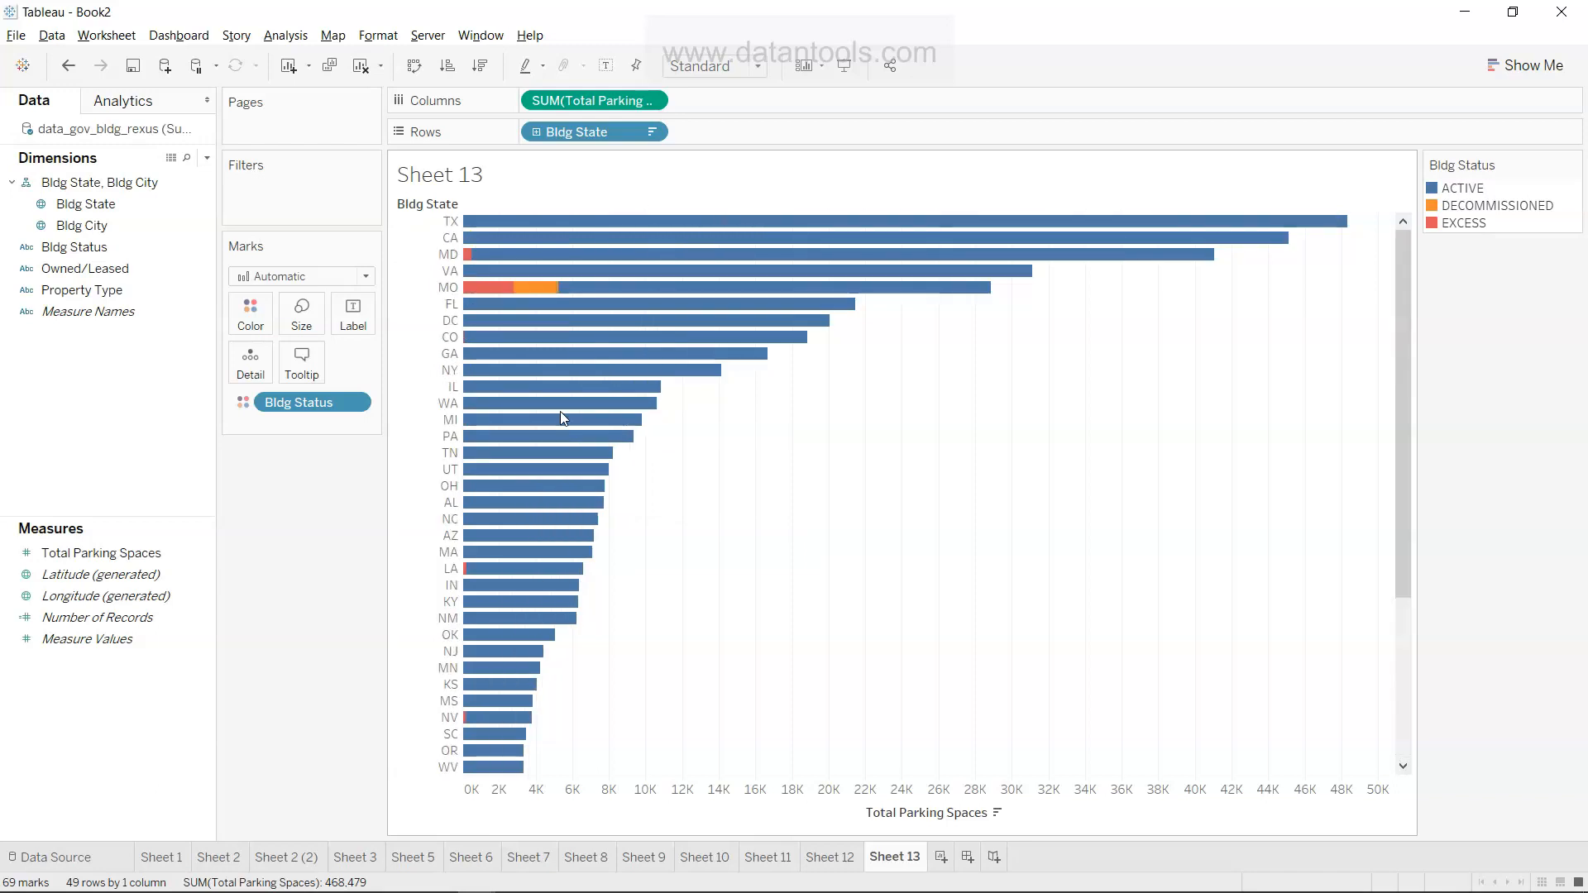
Step: After rechecking the questions slide, chart Total Parking Spaces by Bldg State as horizontal bars on a new sheet
mouse_move(468, 572)
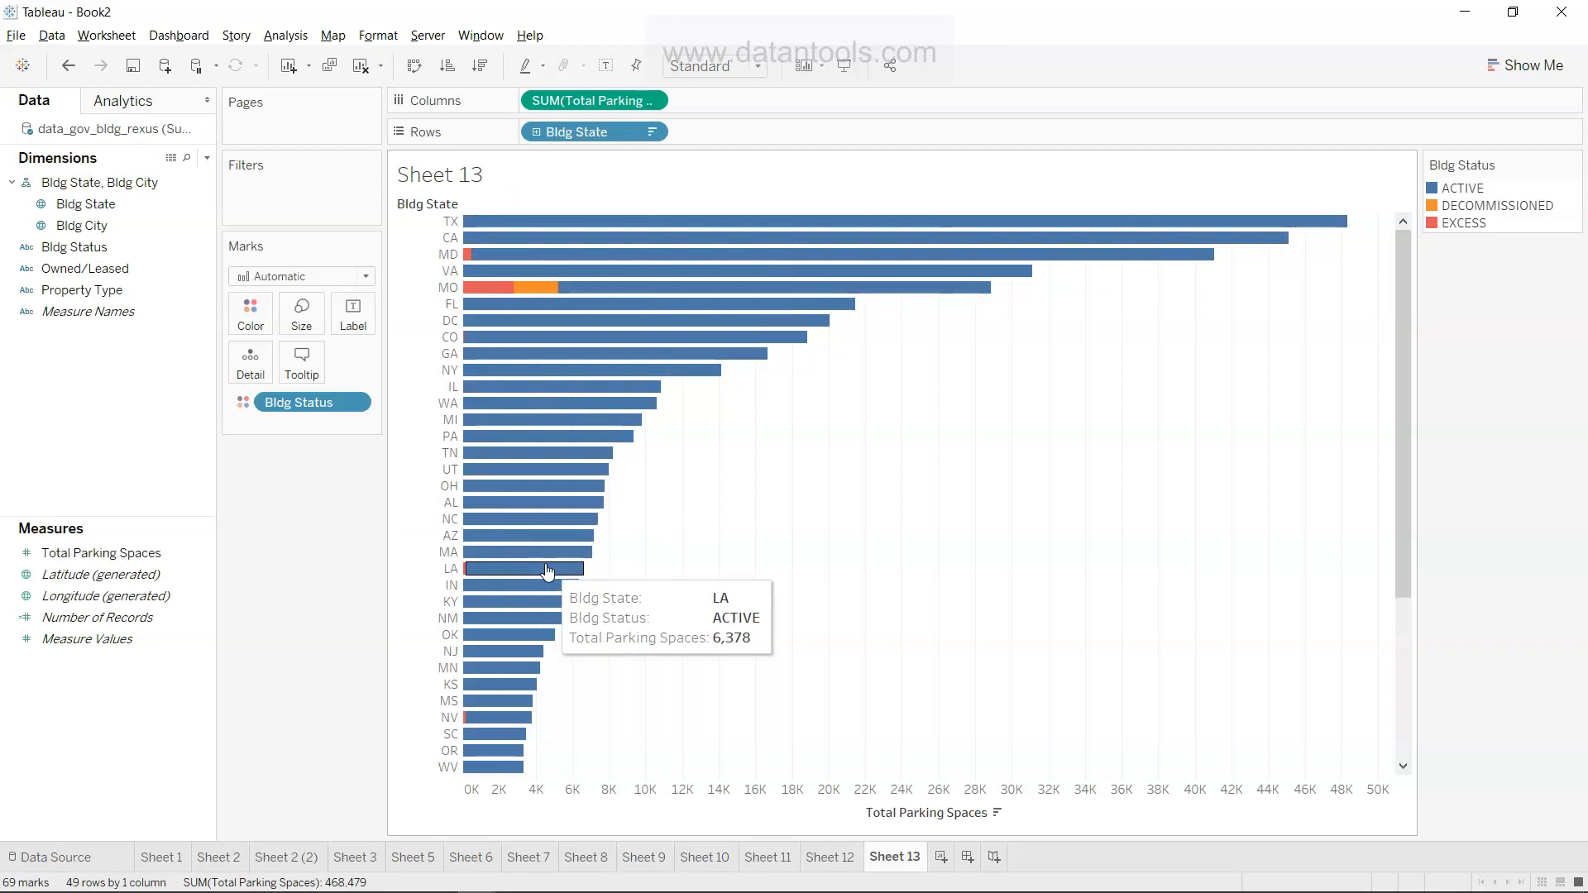
key(alt+Tab)
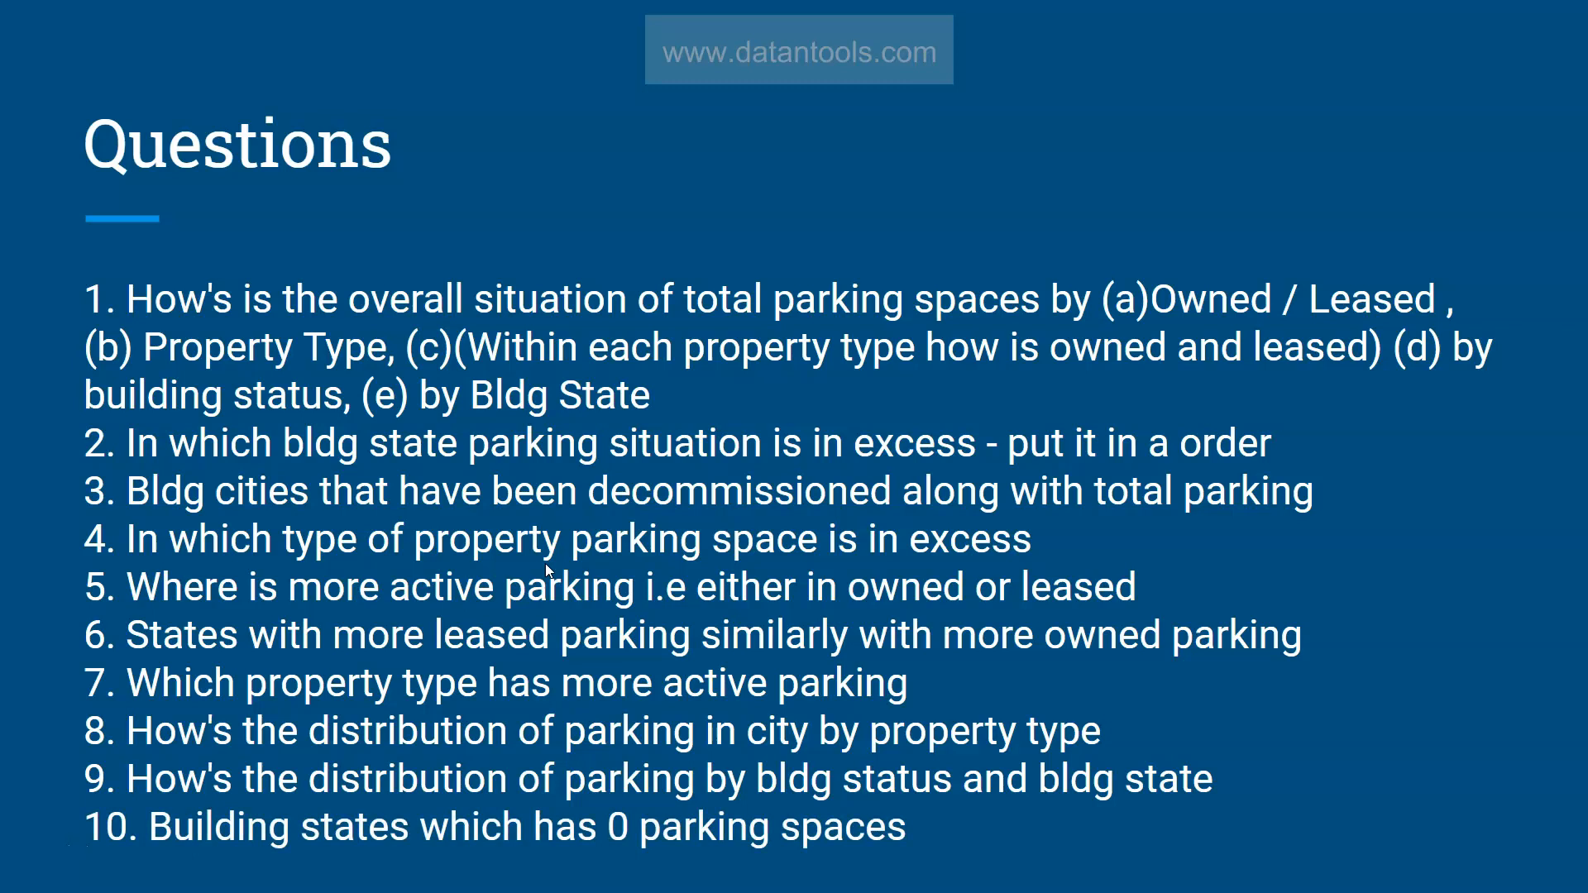
key(alt+Tab)
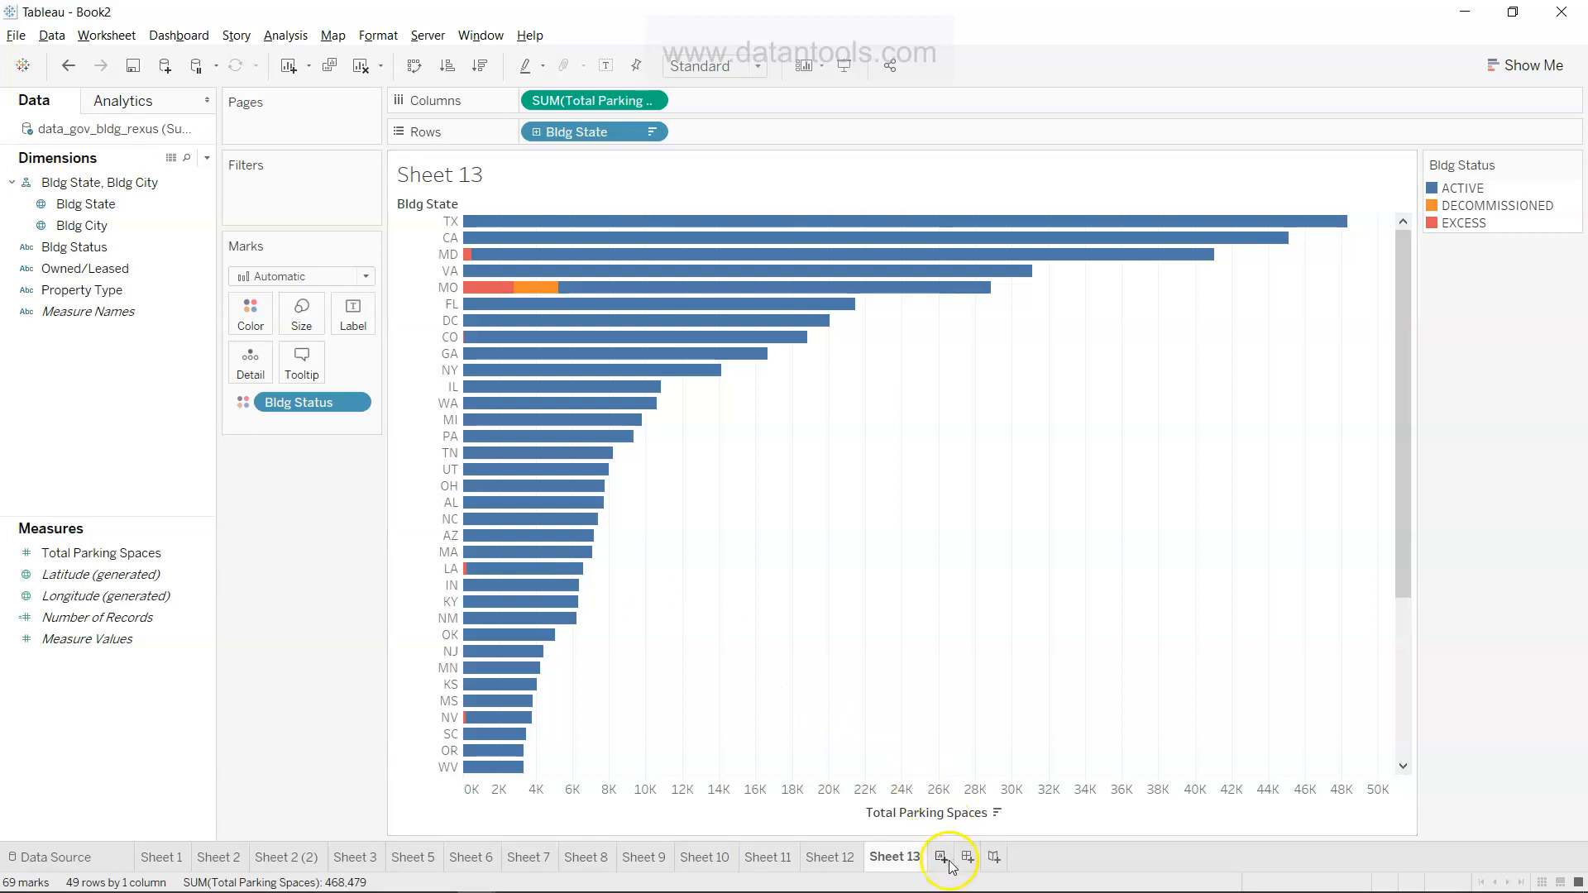
click(941, 857)
click(190, 247)
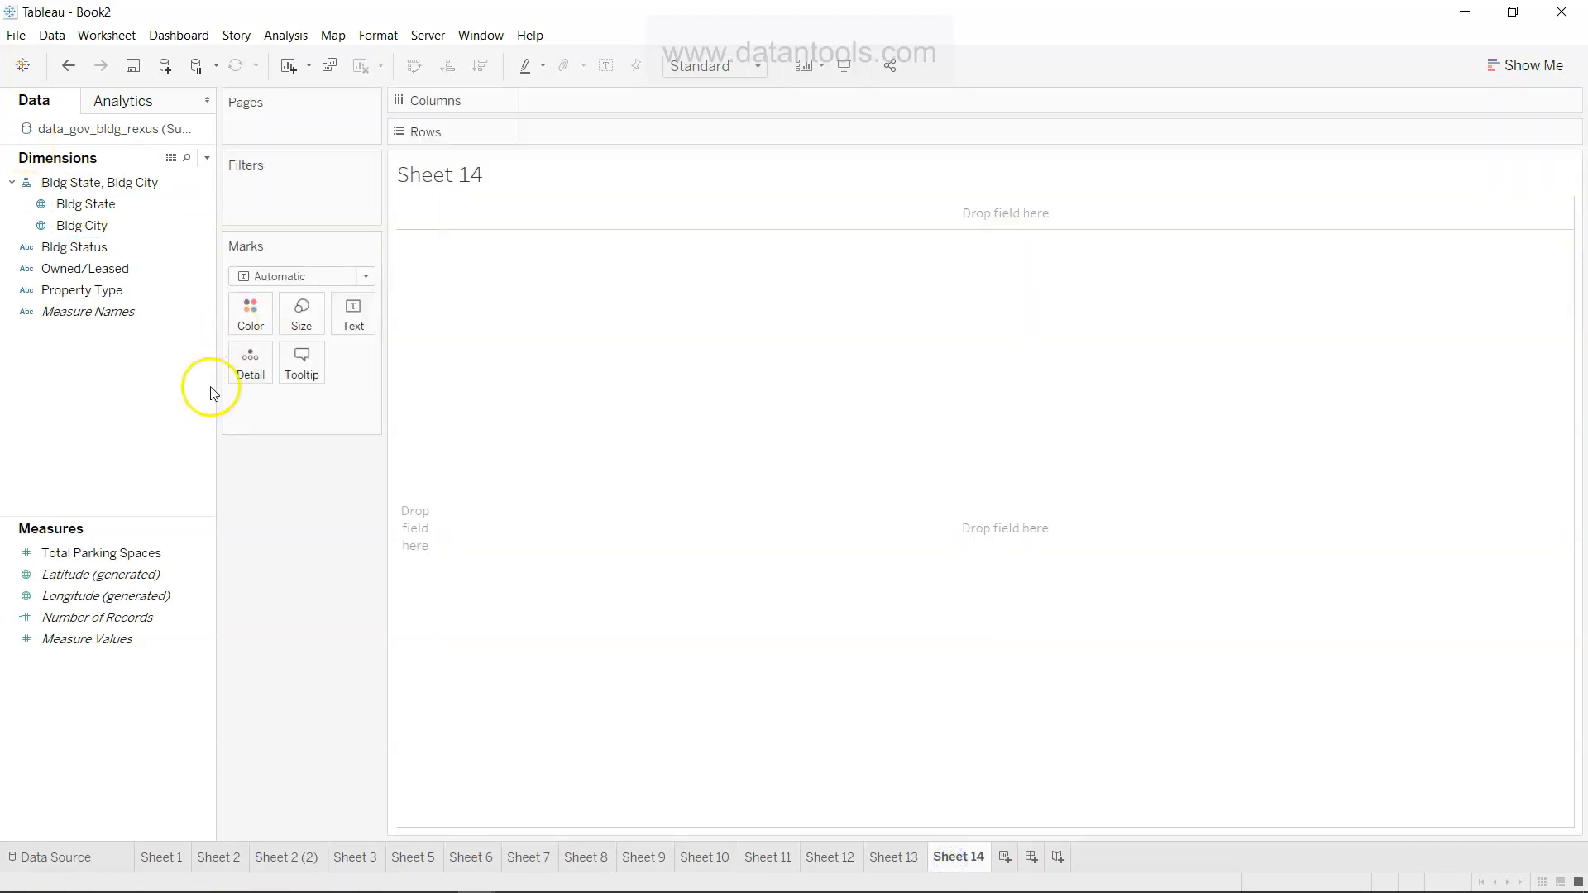
drag(131, 203, 579, 132)
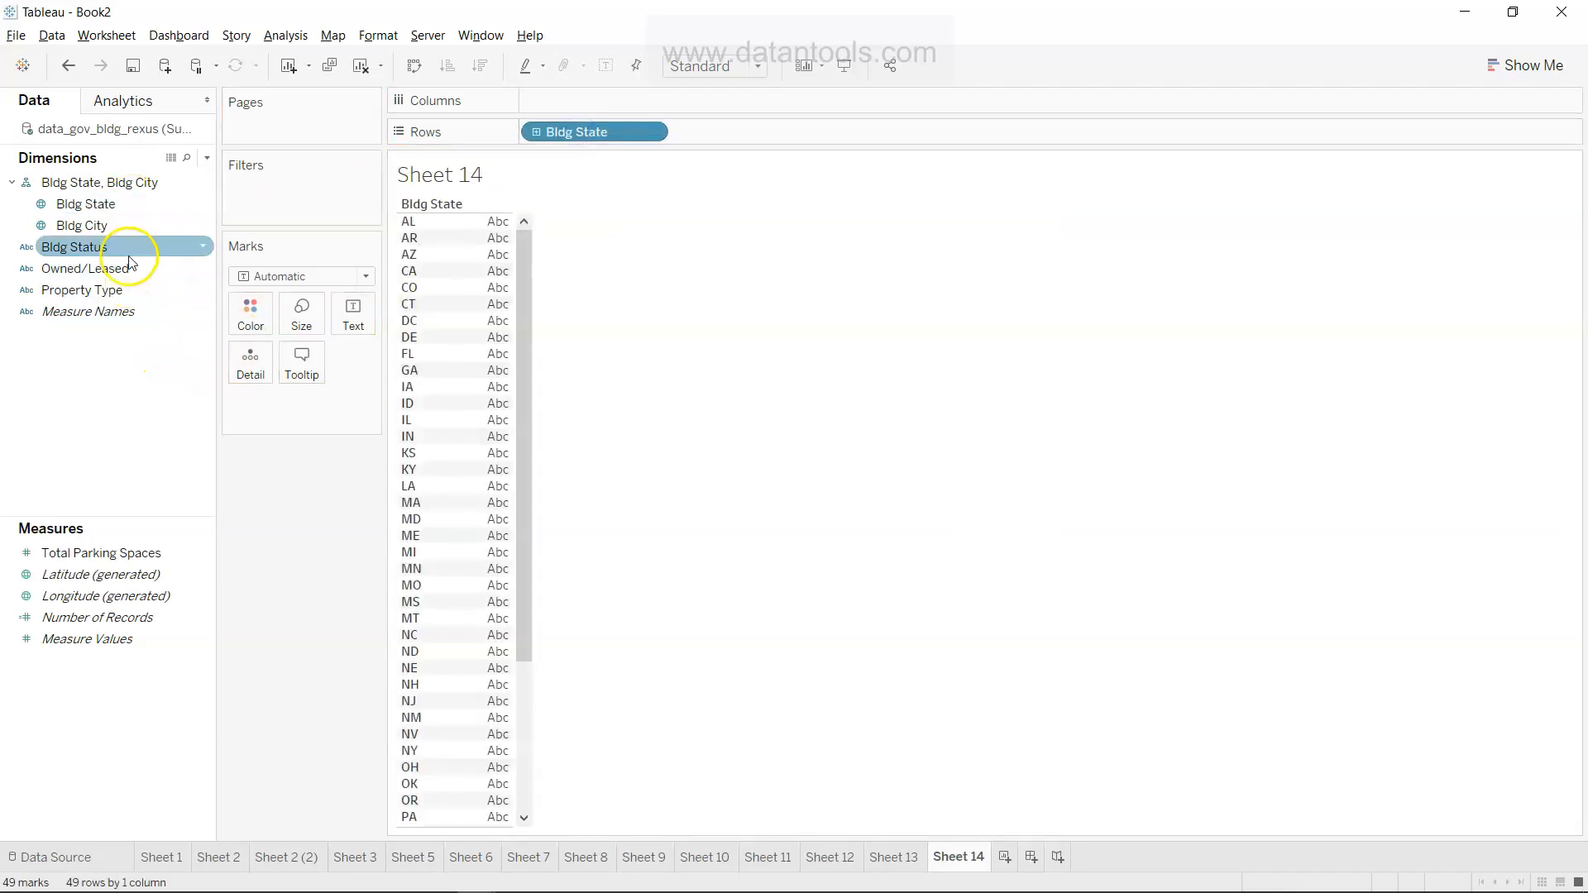
drag(168, 562, 635, 103)
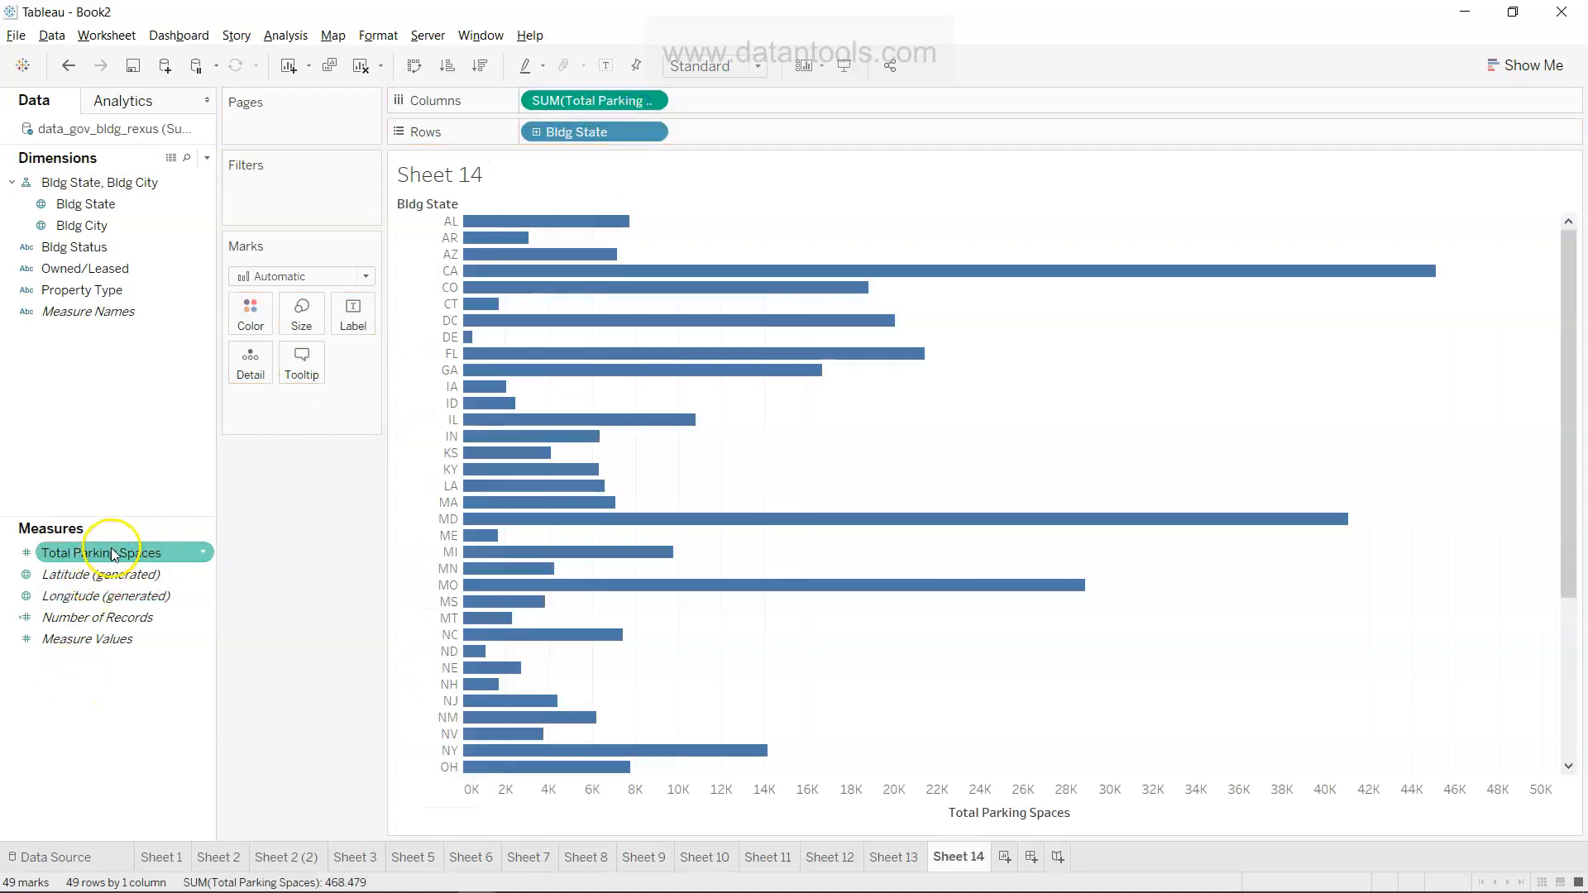
Step: Filter the state chart on the minimum of Total Parking Spaces, accepting the default range of values
drag(113, 554, 273, 190)
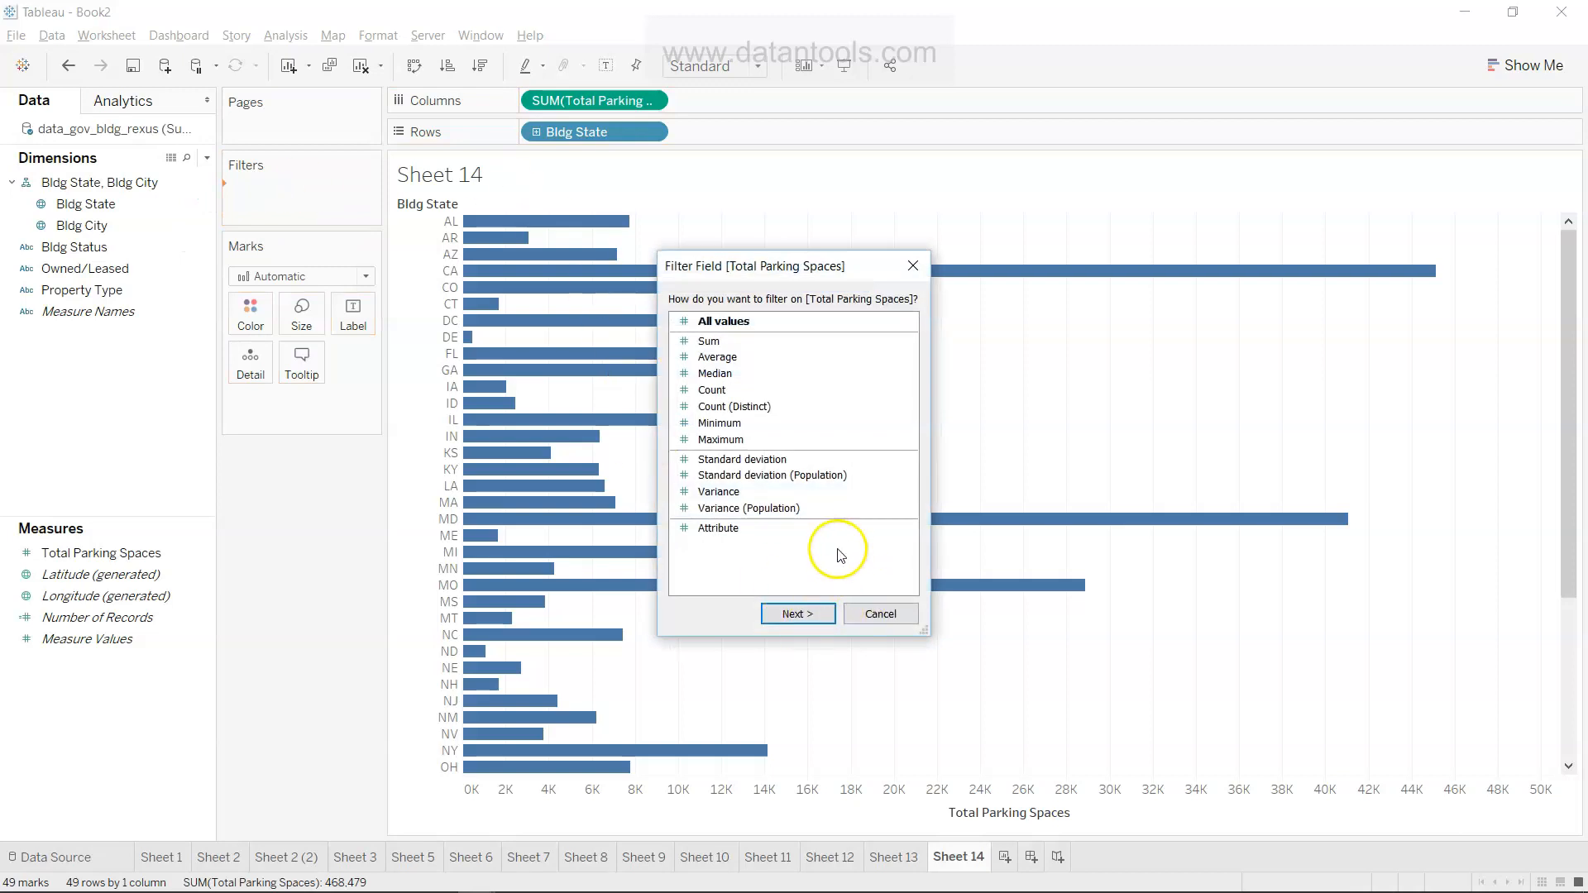
click(766, 424)
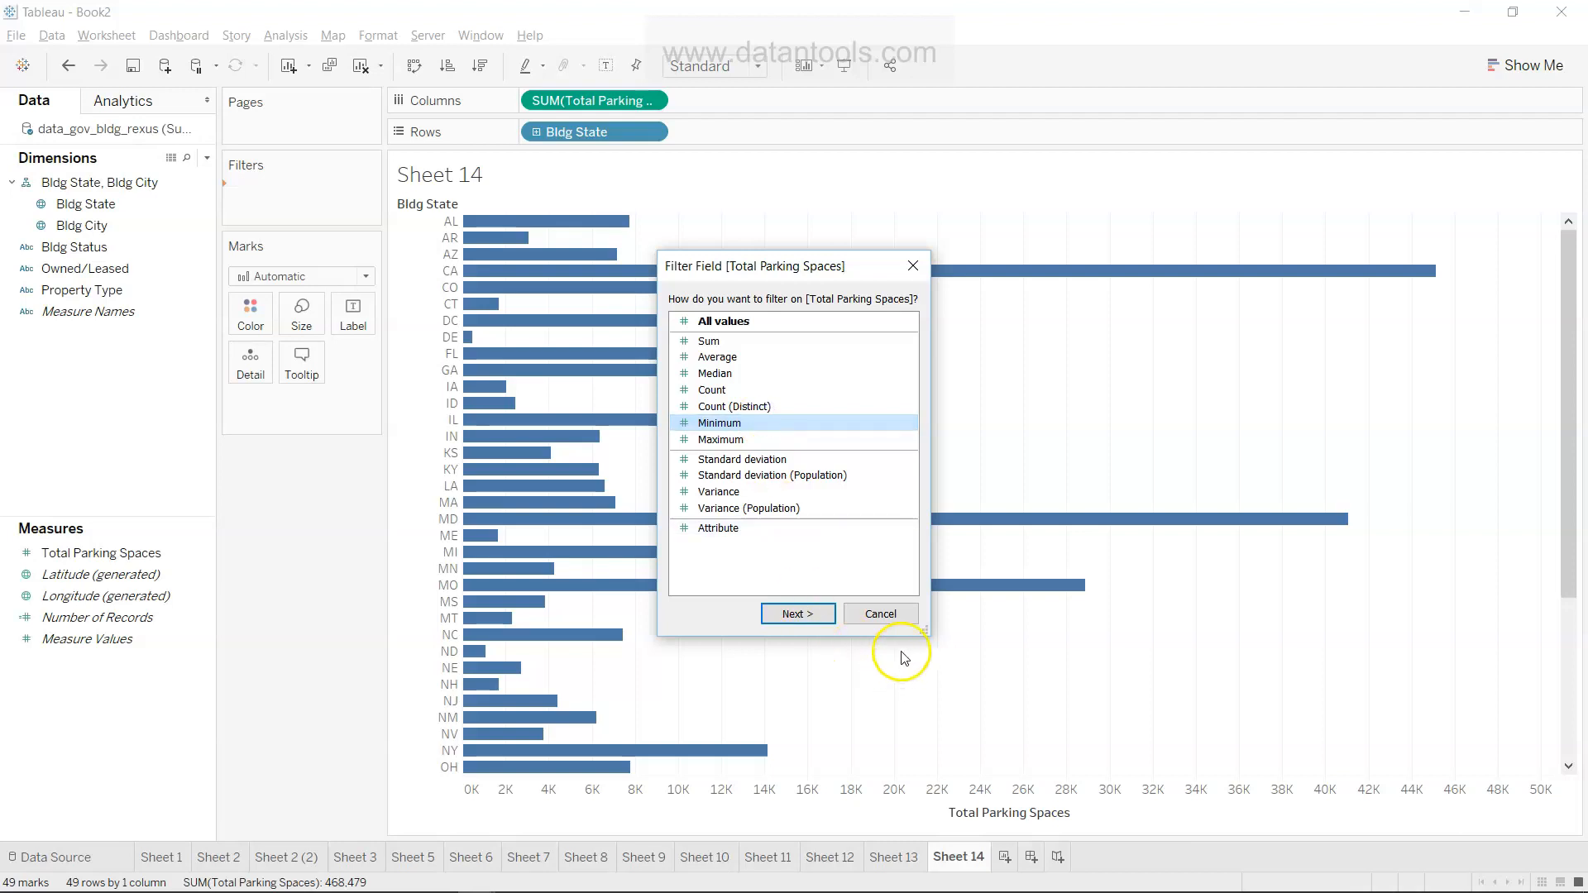
click(823, 613)
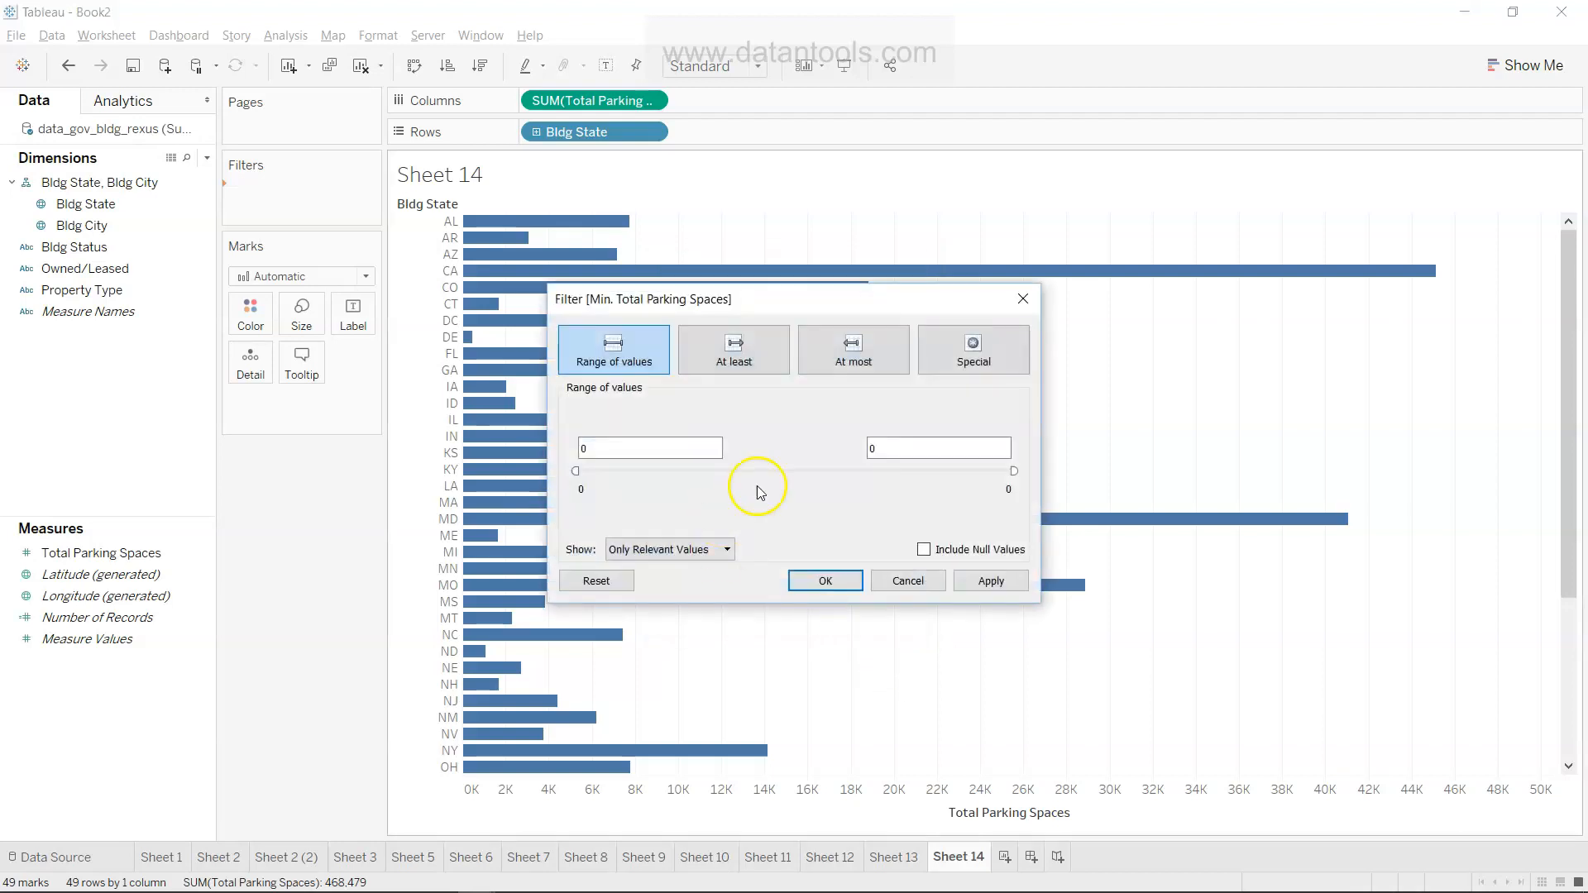
click(827, 581)
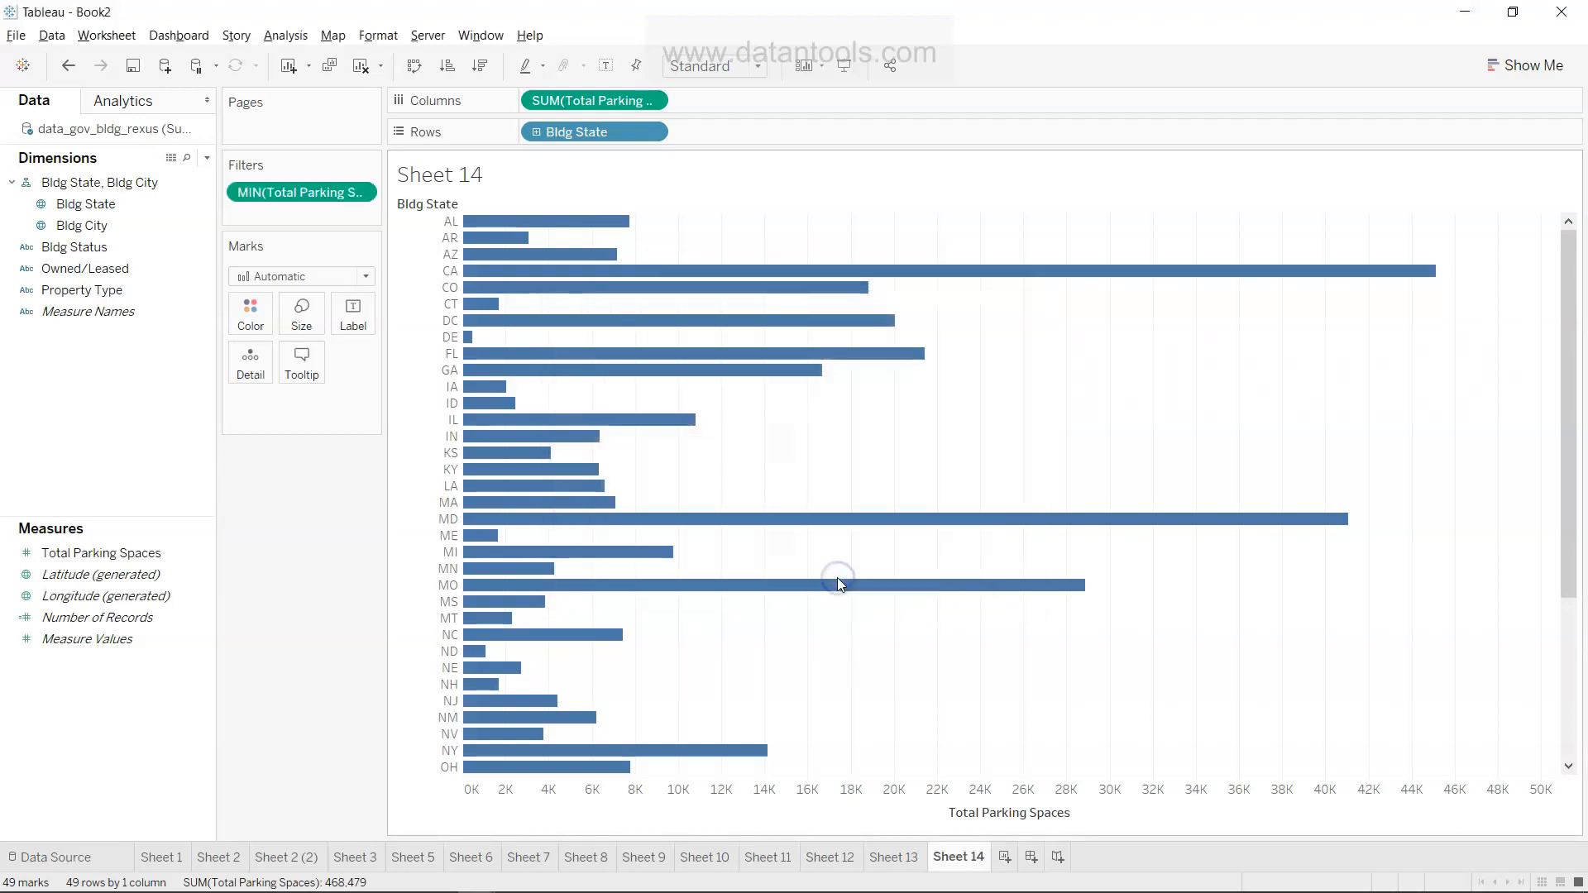
Step: Convert the Total Parking Spaces filter to a dimension and limit its range of values to 0 through 0
click(362, 193)
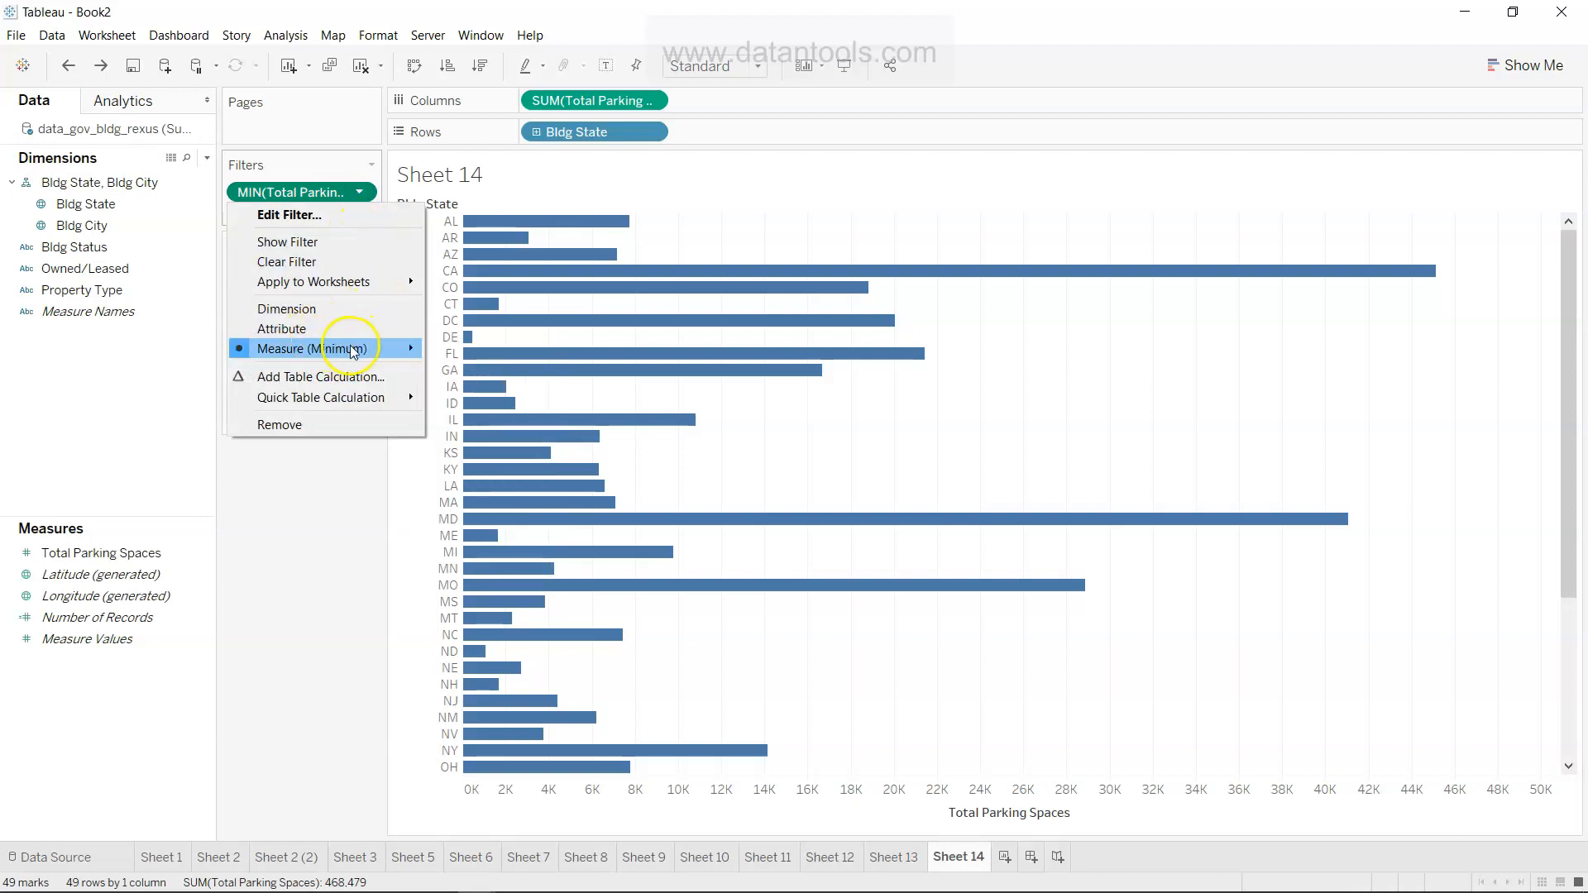
click(363, 314)
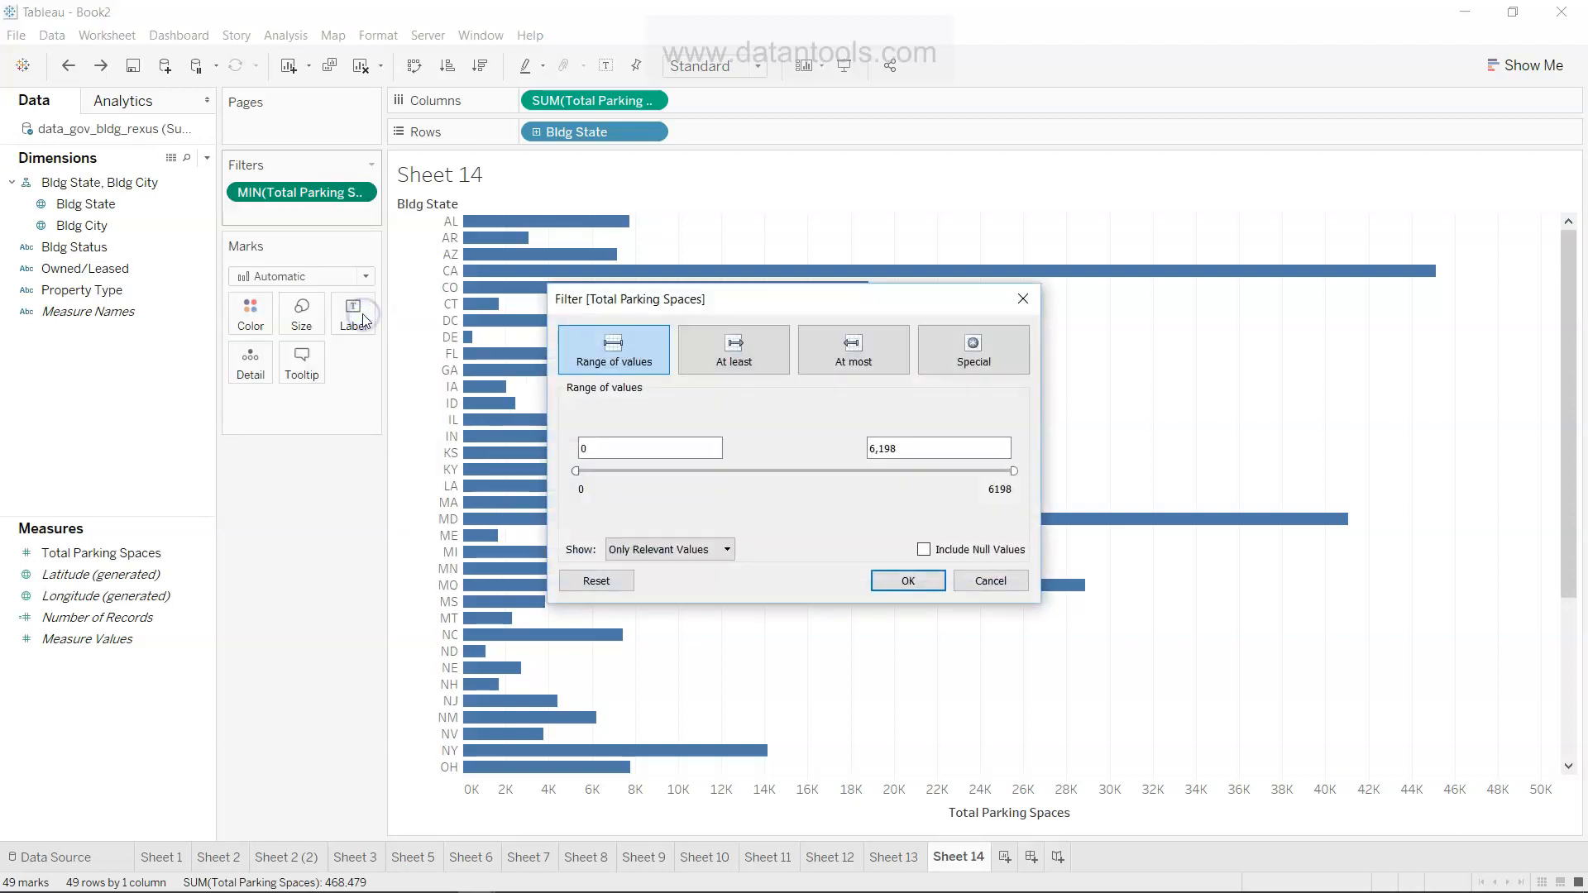
drag(873, 456, 662, 452)
text(0)
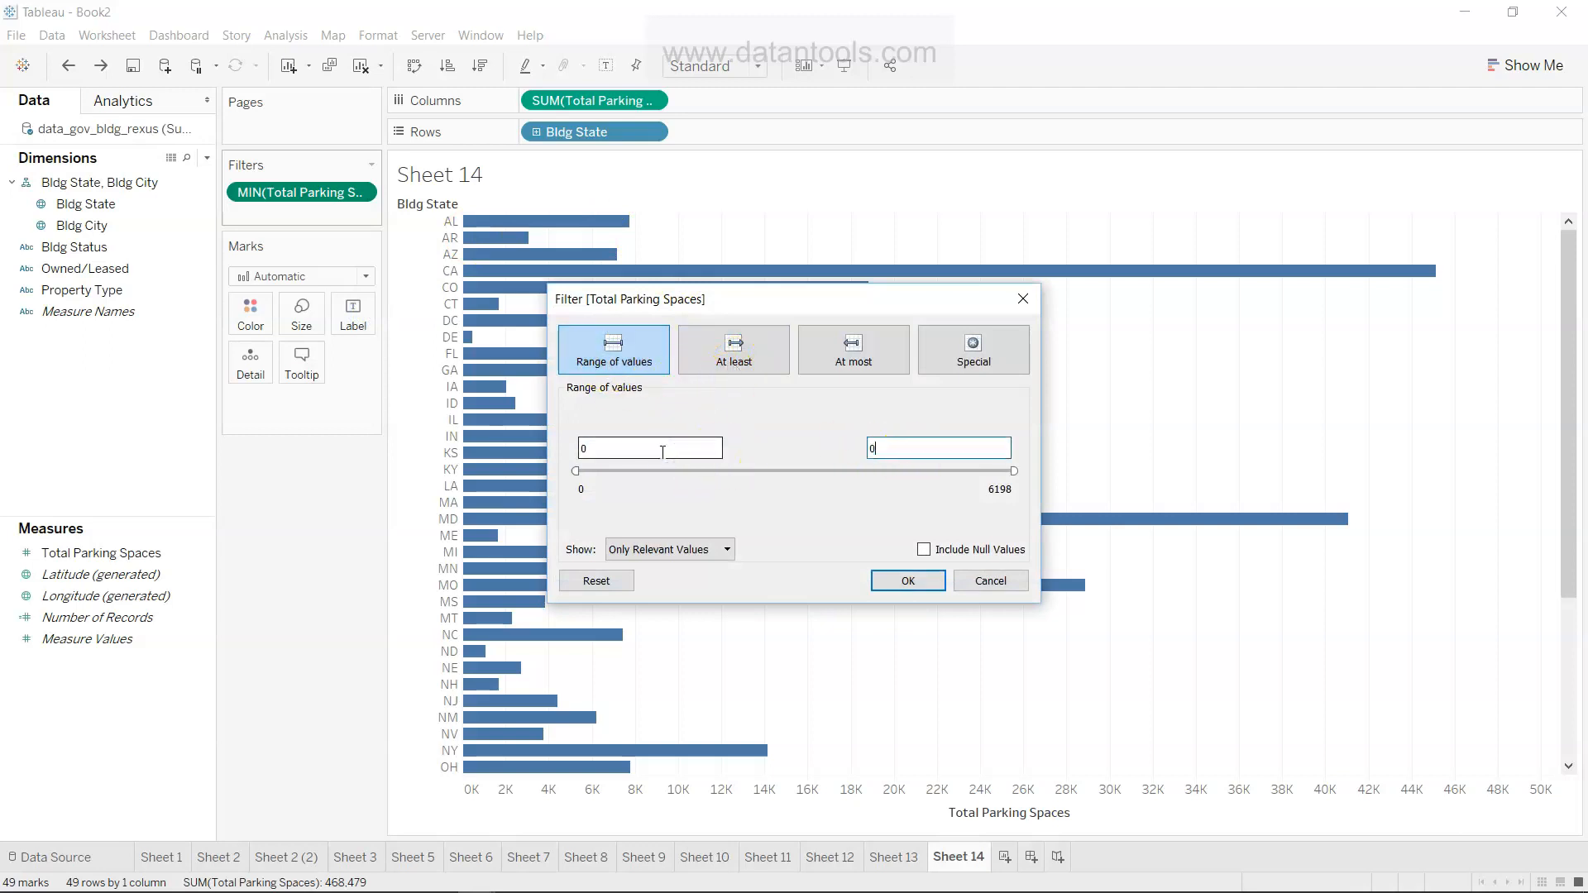
click(914, 587)
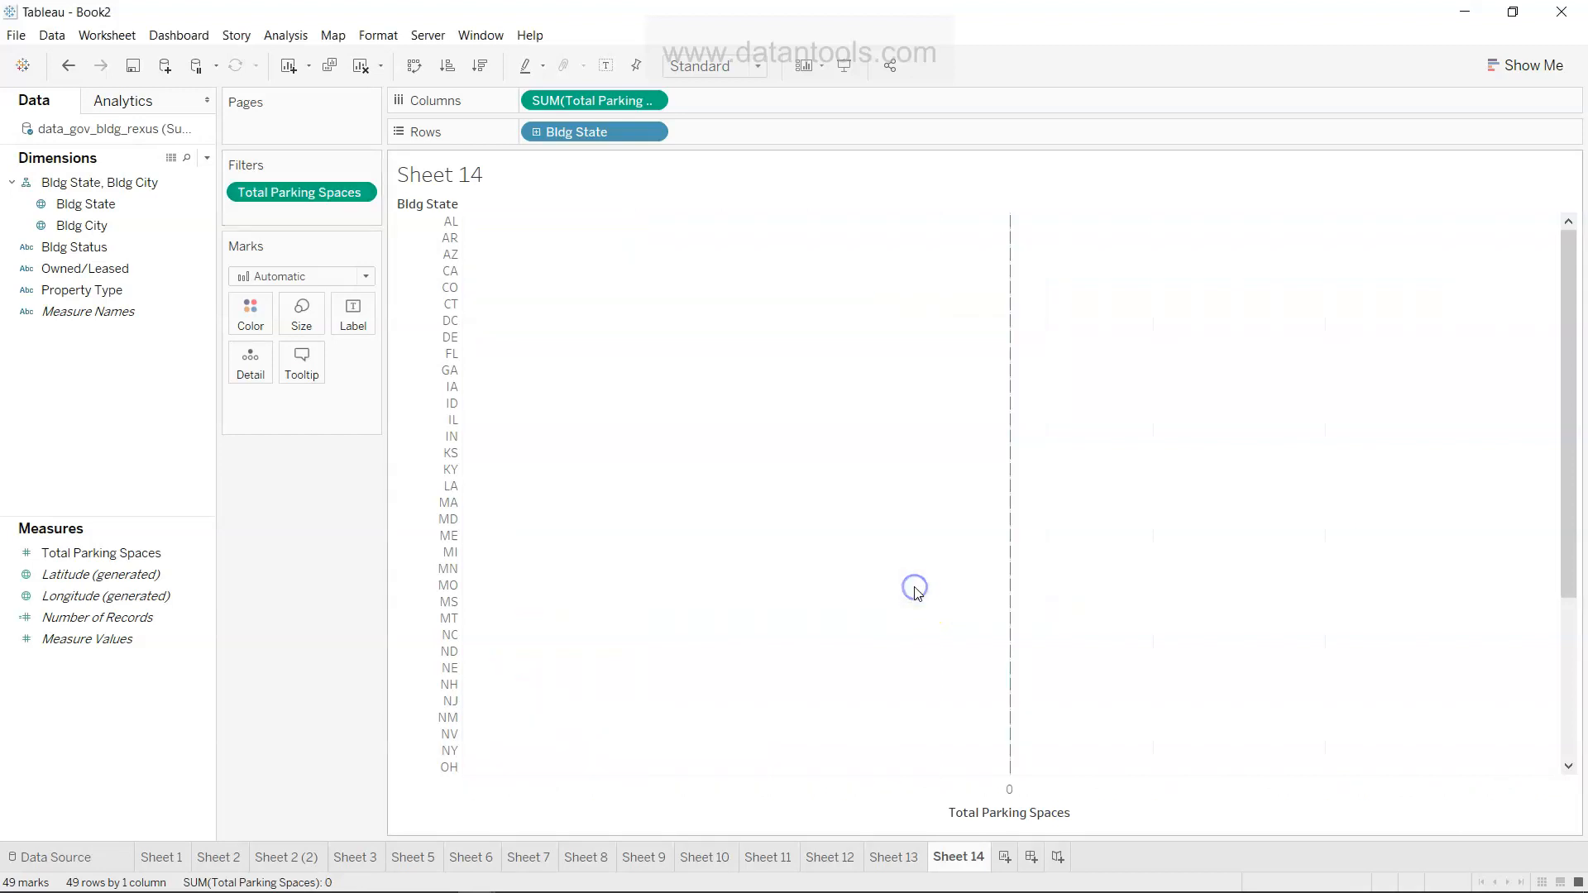
Step: Look through the states listed under the zero-parking filter and check them against the last question on the slide
scroll(543, 542, down, 5)
scroll(548, 541, up, 3)
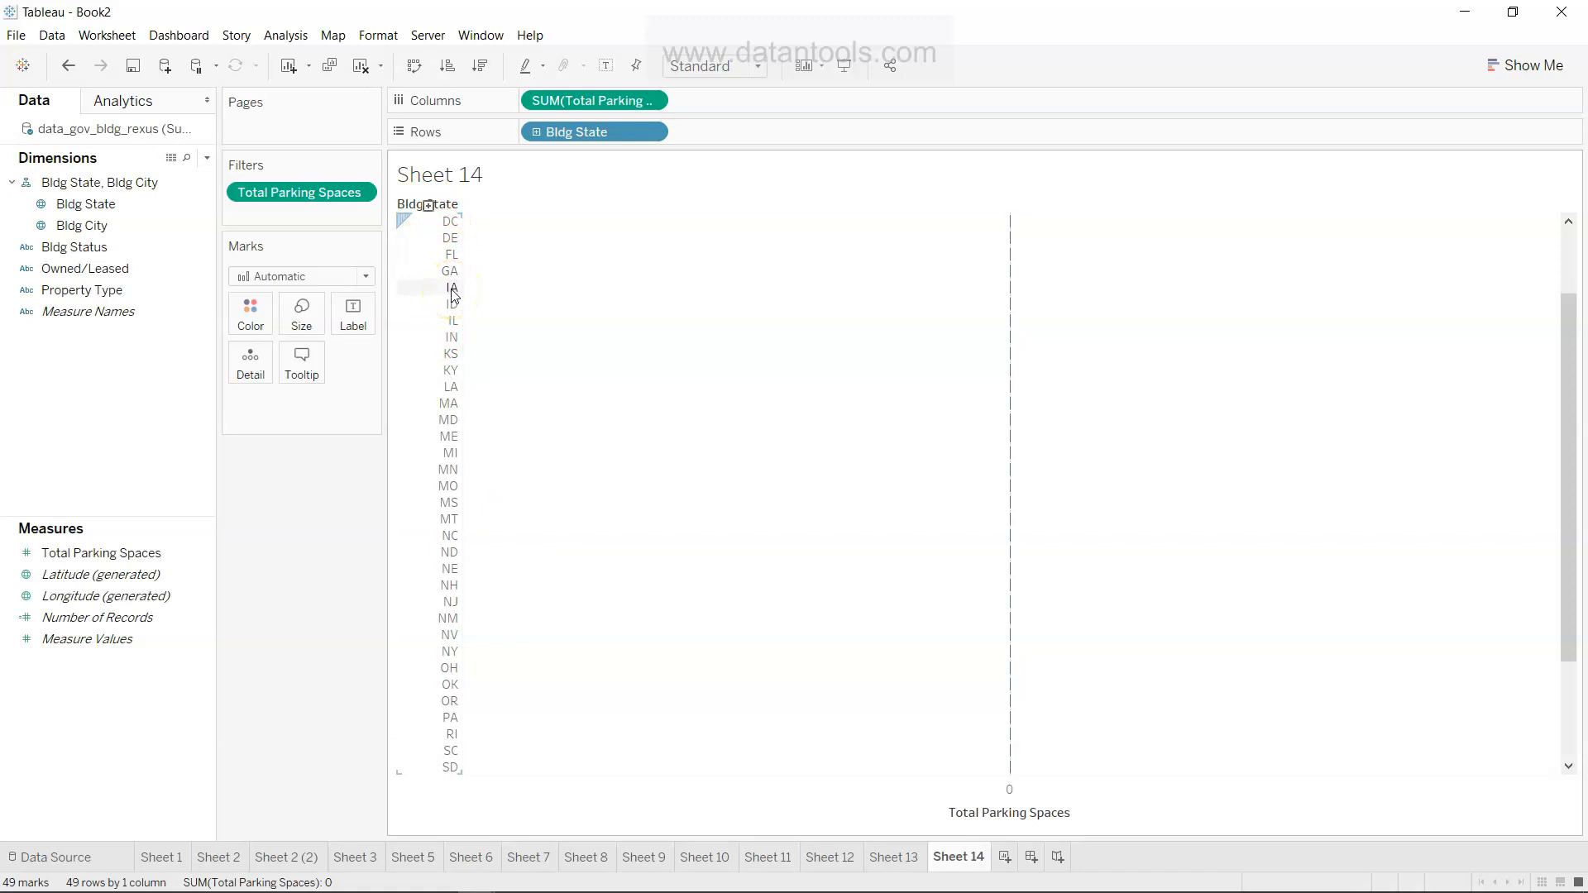
click(180, 244)
click(153, 204)
click(157, 244)
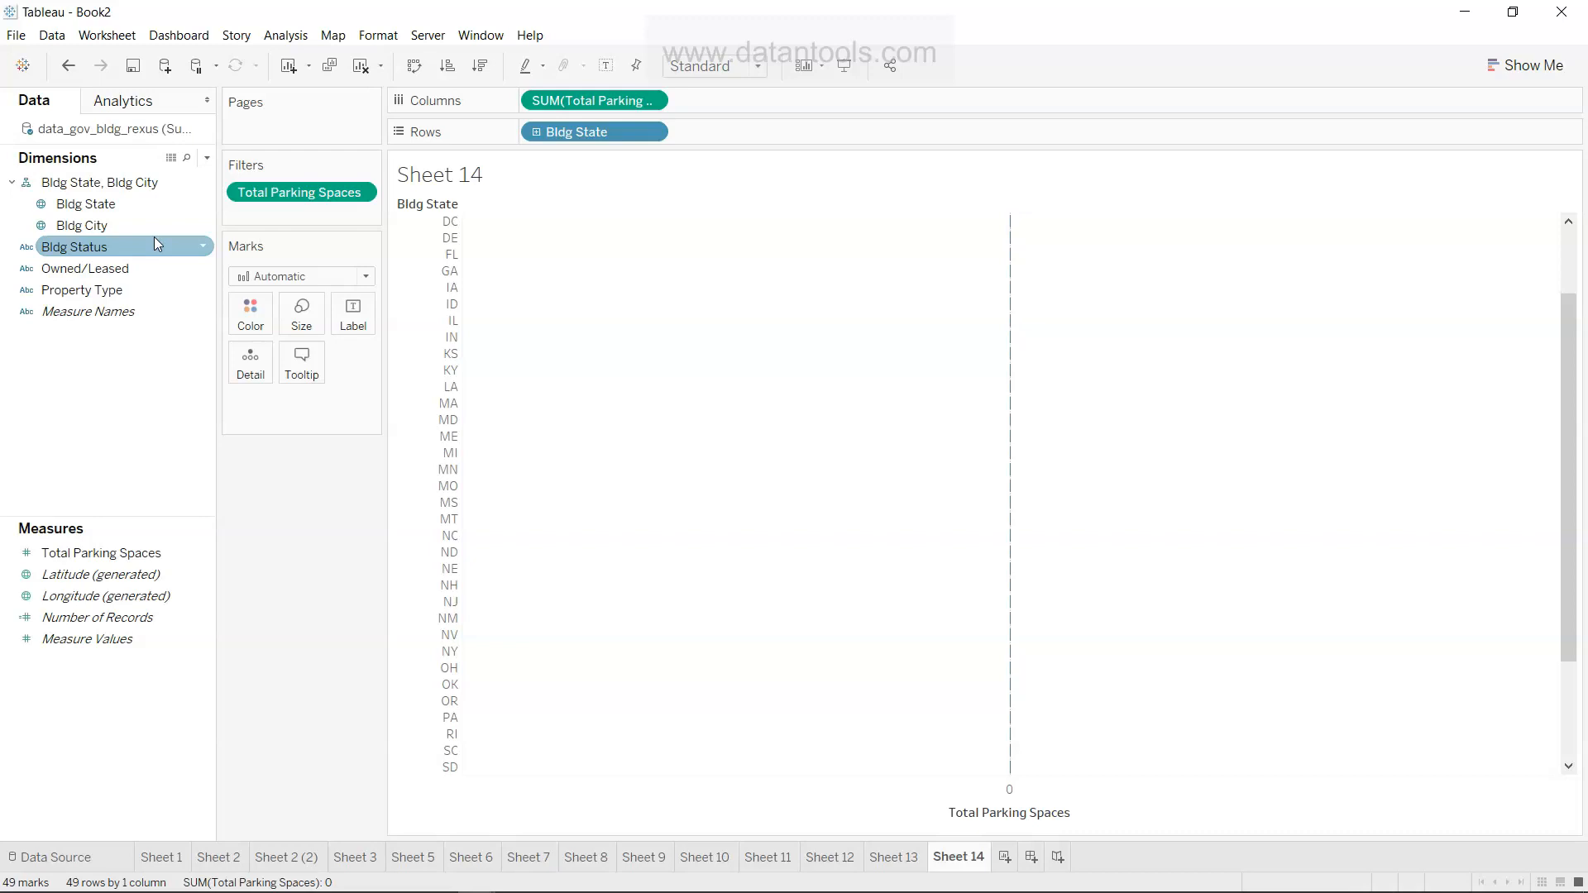
click(149, 226)
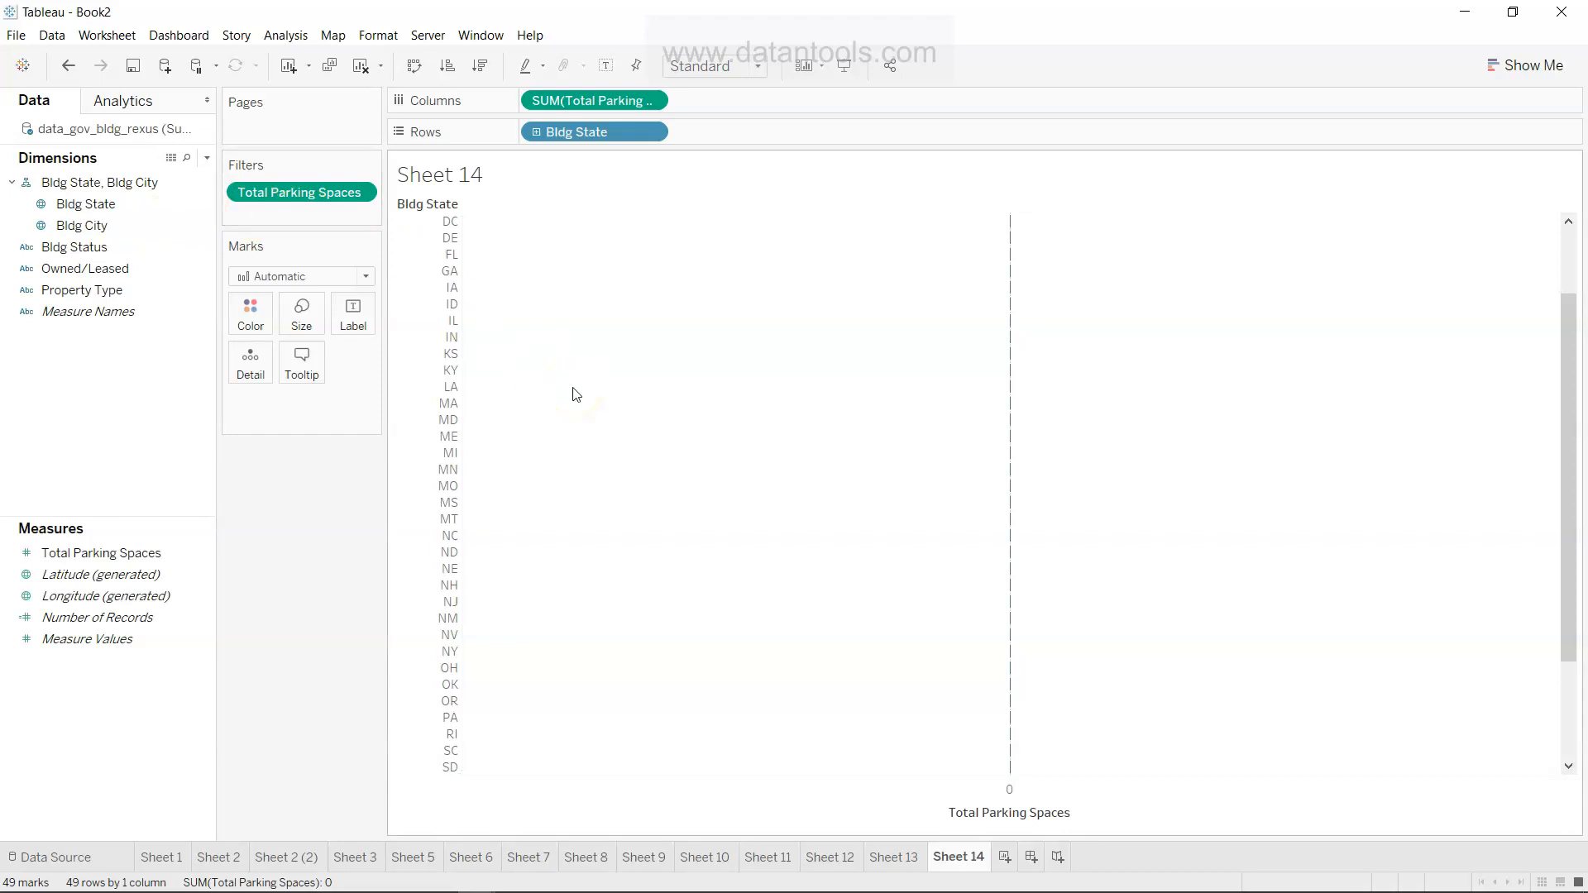
key(alt+Tab)
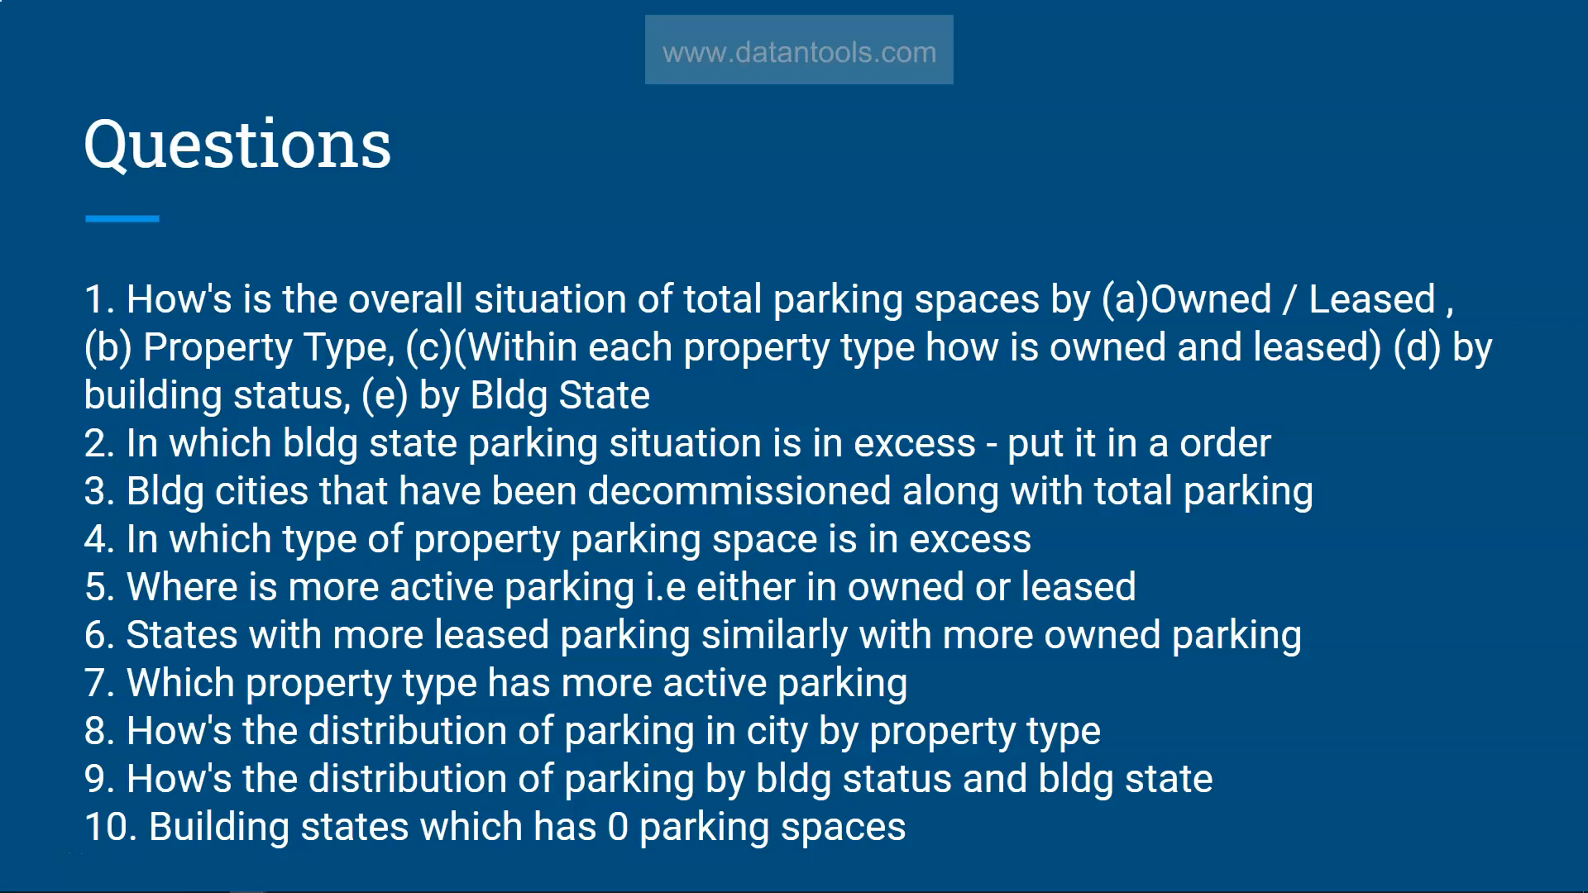
key(alt+Tab)
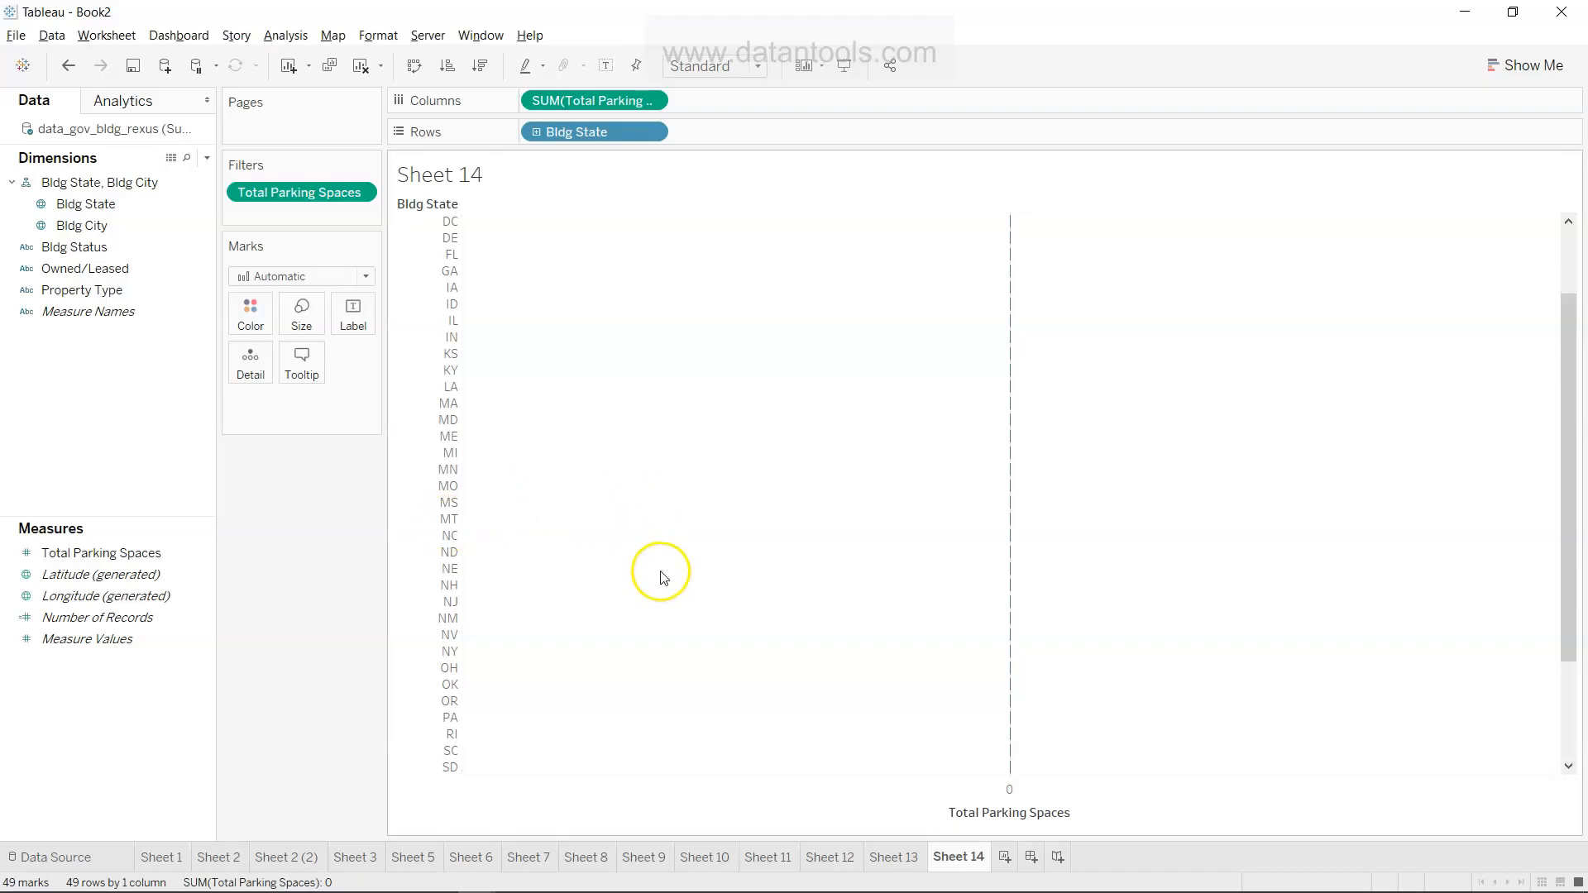